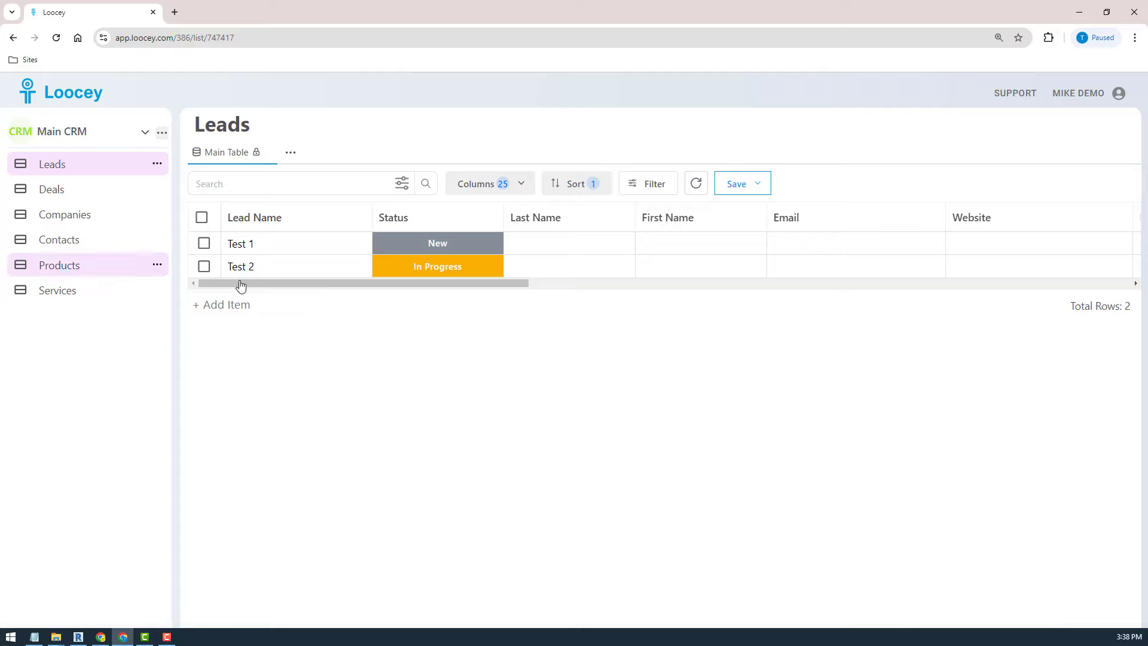
# - Preview the Test 1 lead's details and notes, then preview the Test 2 lead
pyautogui.click(247, 245)
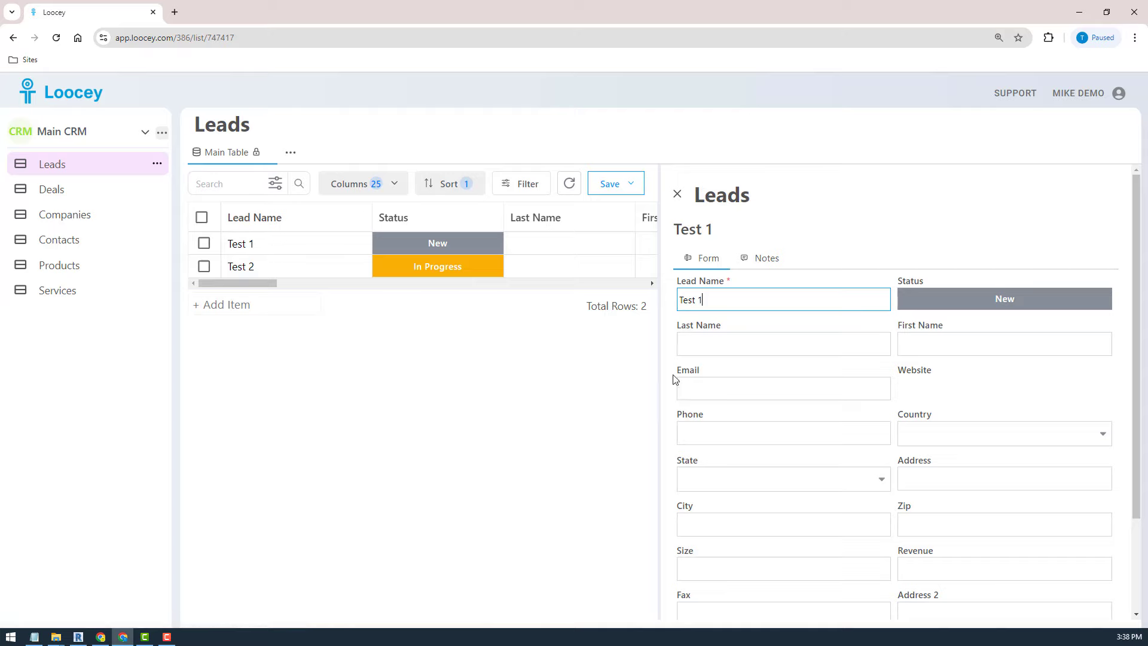
pyautogui.scroll(-2, 844, 404)
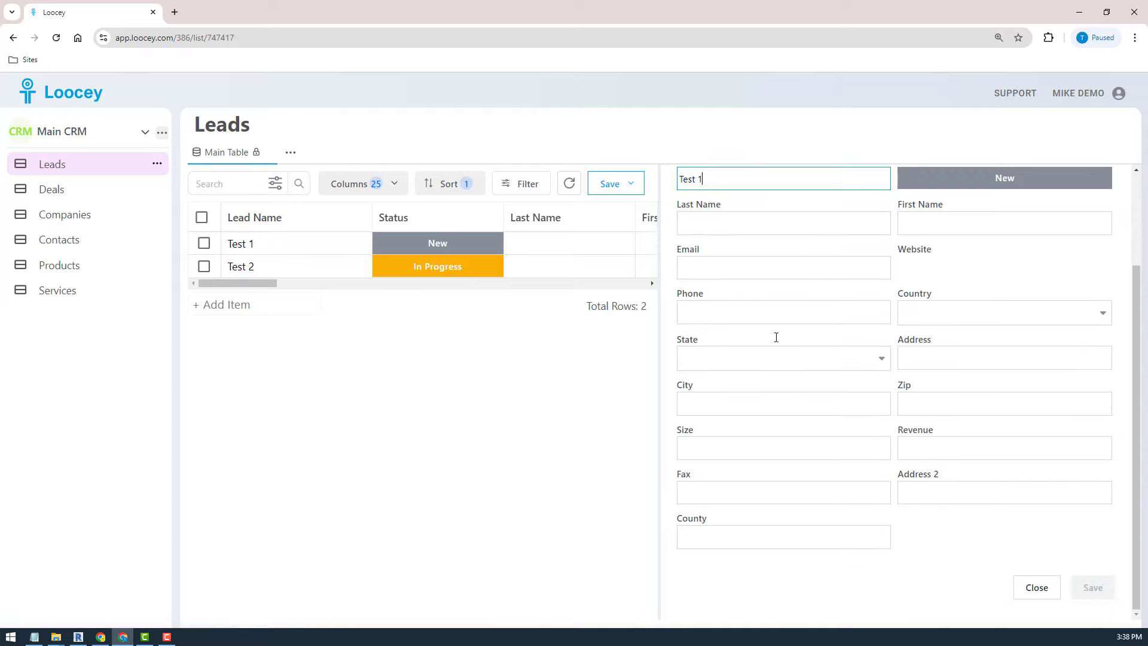
pyautogui.scroll(3, 765, 311)
pyautogui.click(766, 264)
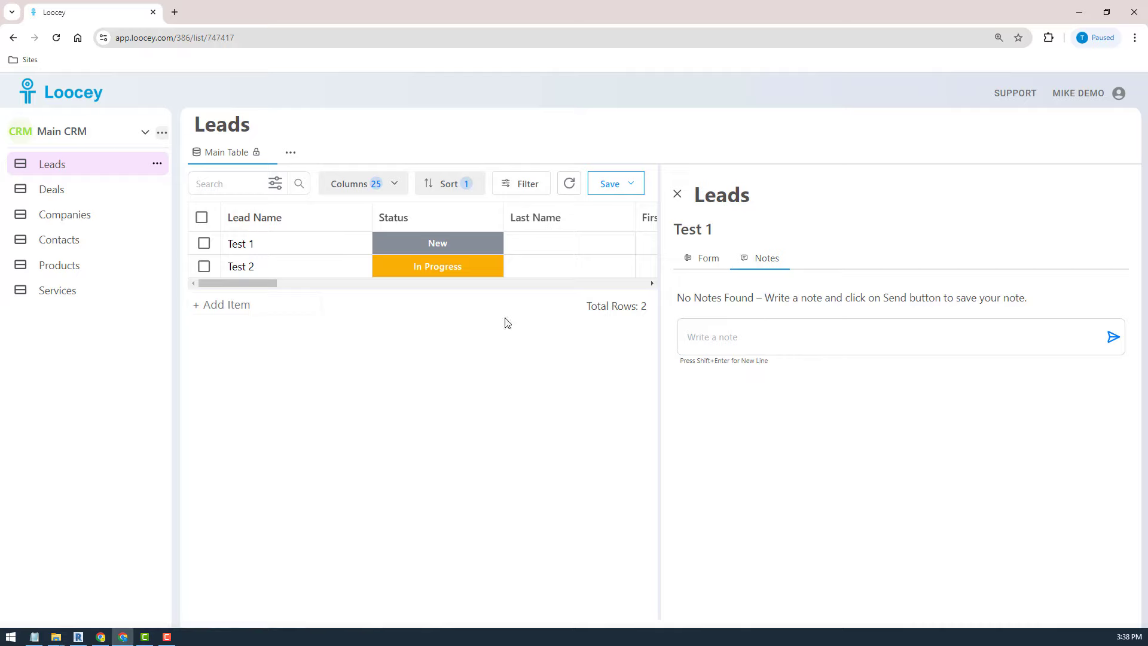
pyautogui.click(678, 194)
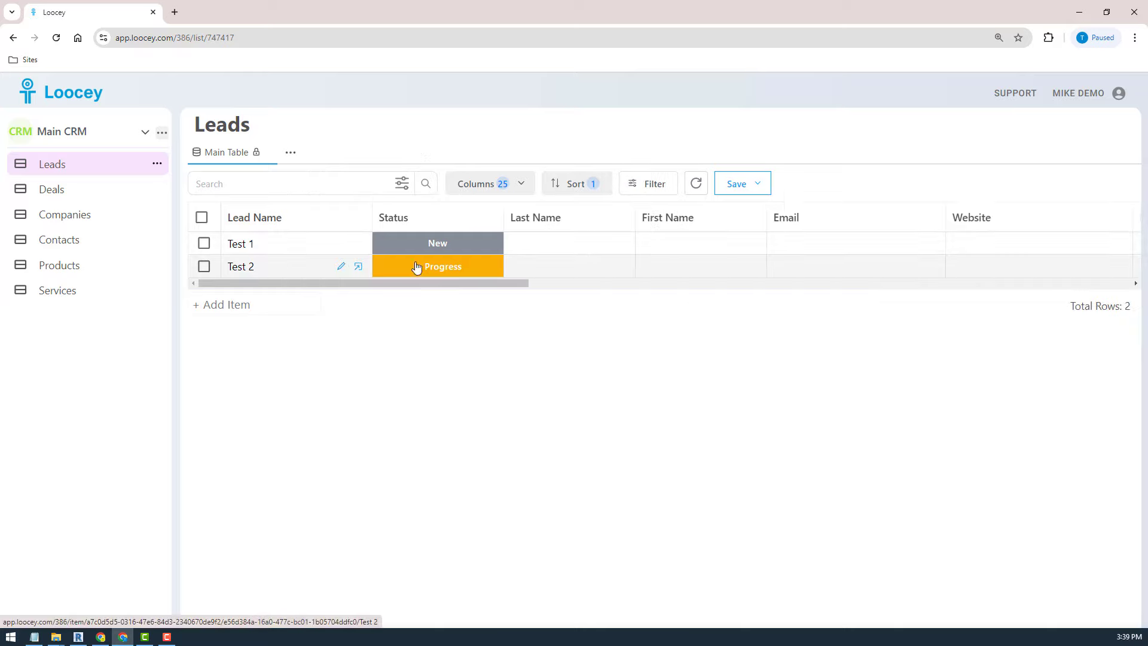
pyautogui.click(265, 267)
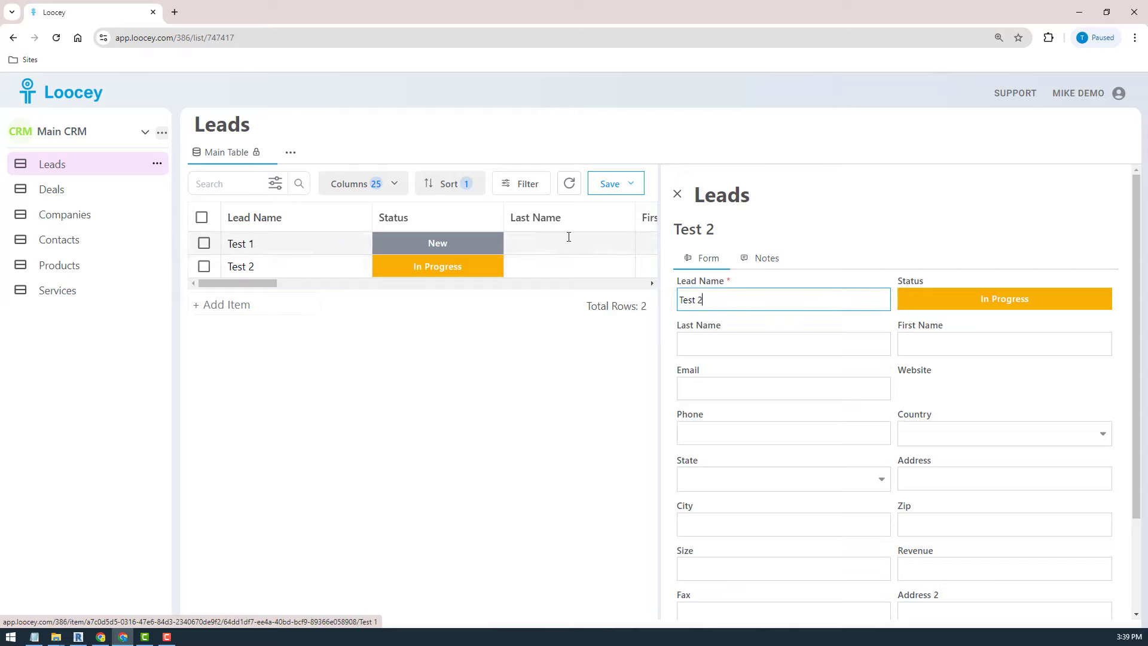
pyautogui.click(677, 195)
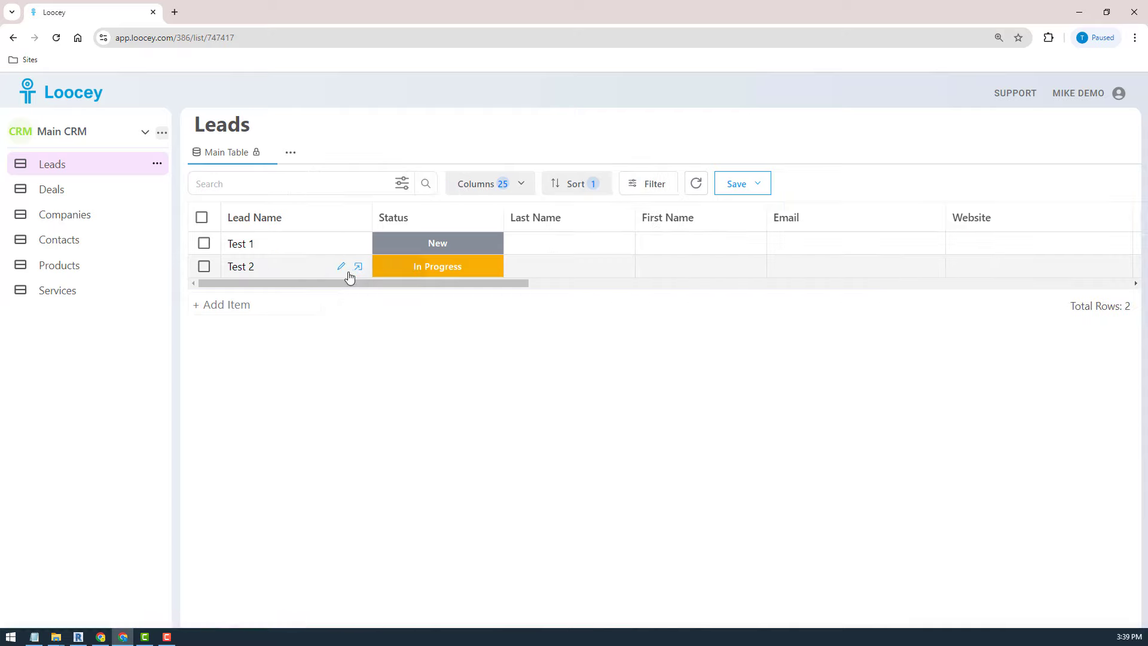
# - Open Test 2 as a full page, toggle Edit Mode on and off, then go to Companies
pyautogui.click(359, 265)
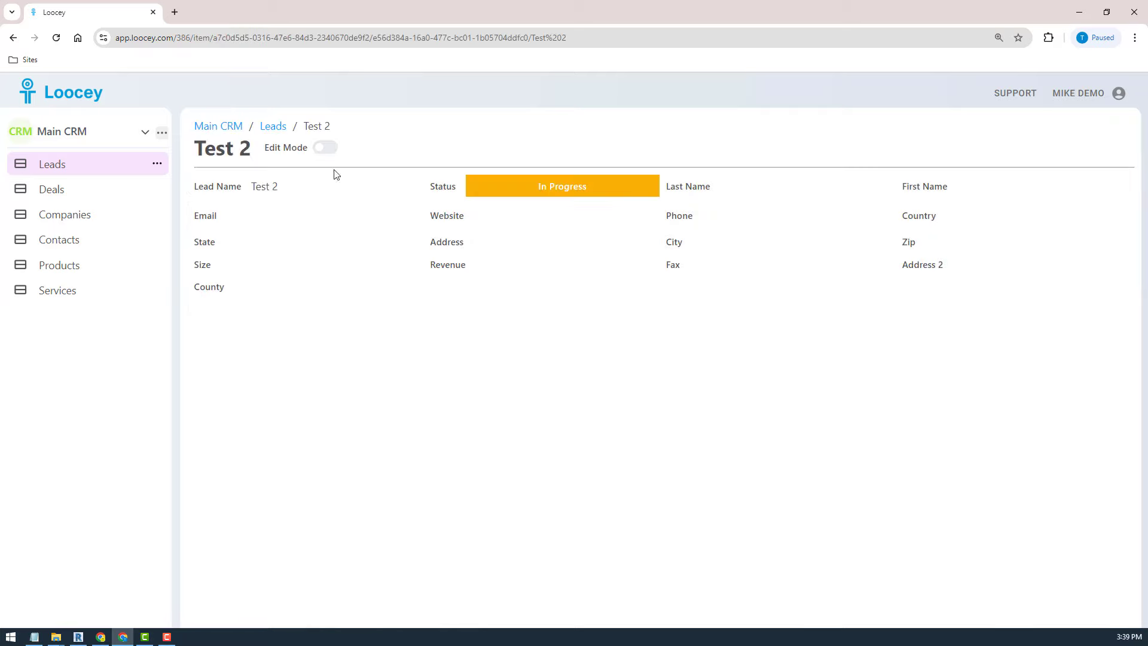
pyautogui.click(326, 148)
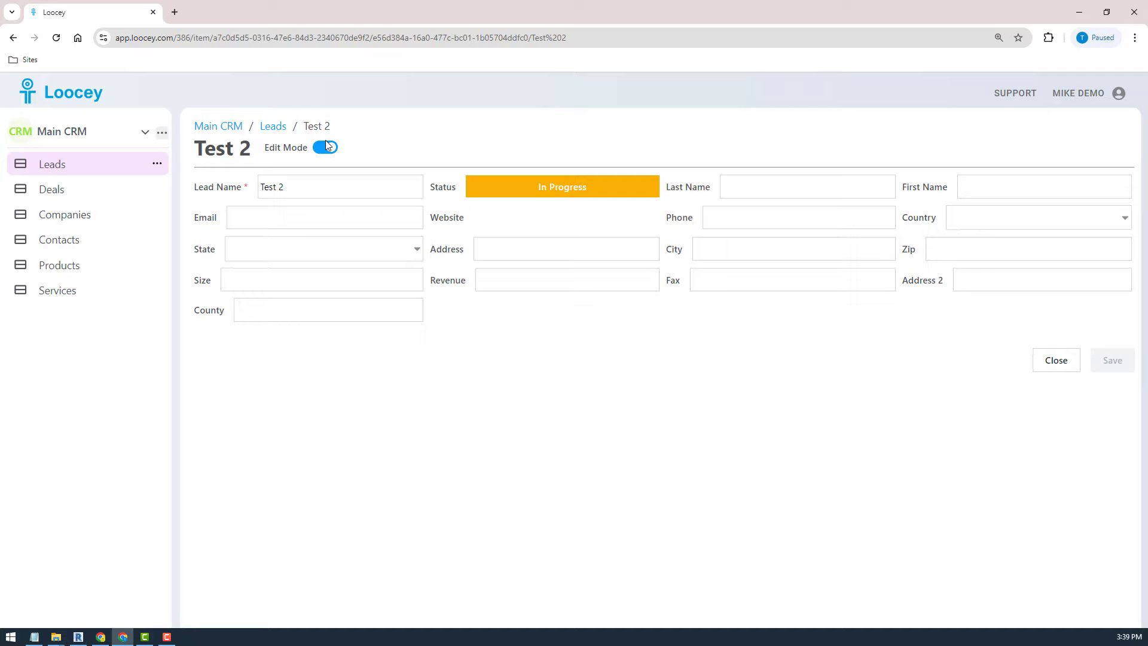
pyautogui.click(327, 148)
pyautogui.click(89, 221)
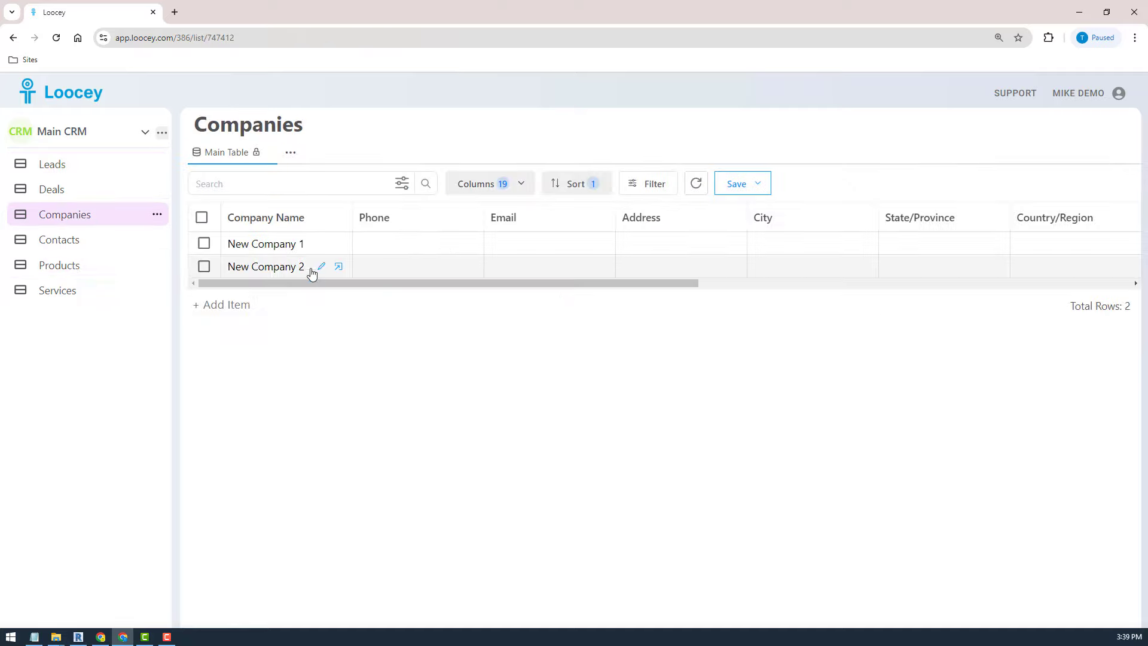
# - Open New Company 2's record page and check its Notes and empty Contacts tabs
pyautogui.click(342, 274)
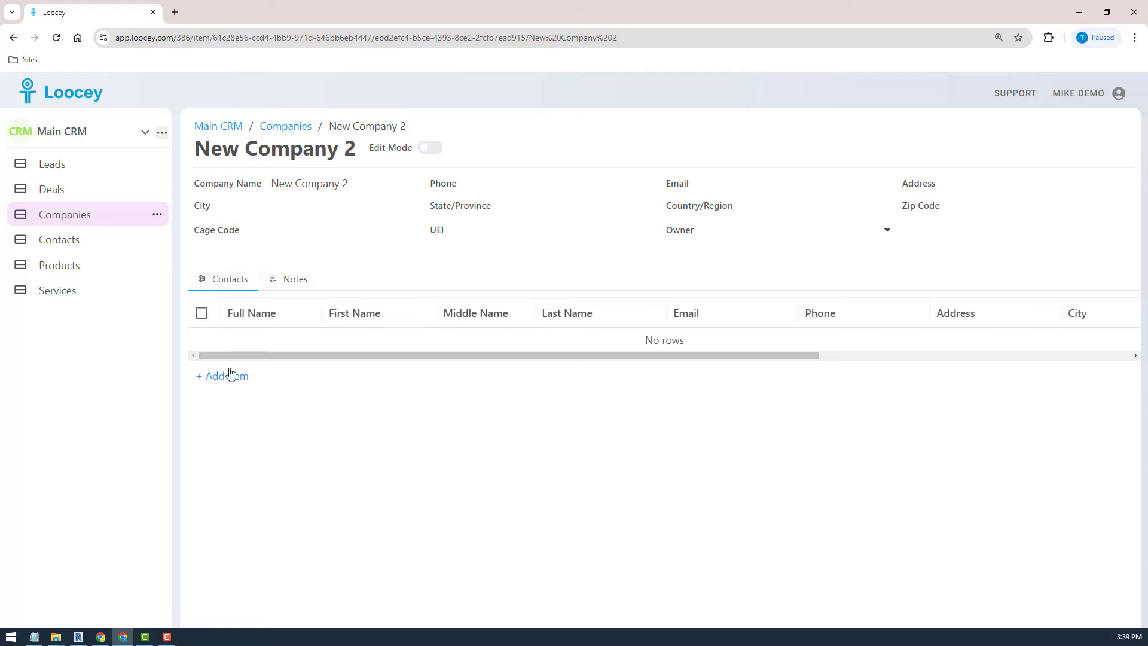
pyautogui.click(298, 283)
pyautogui.click(227, 287)
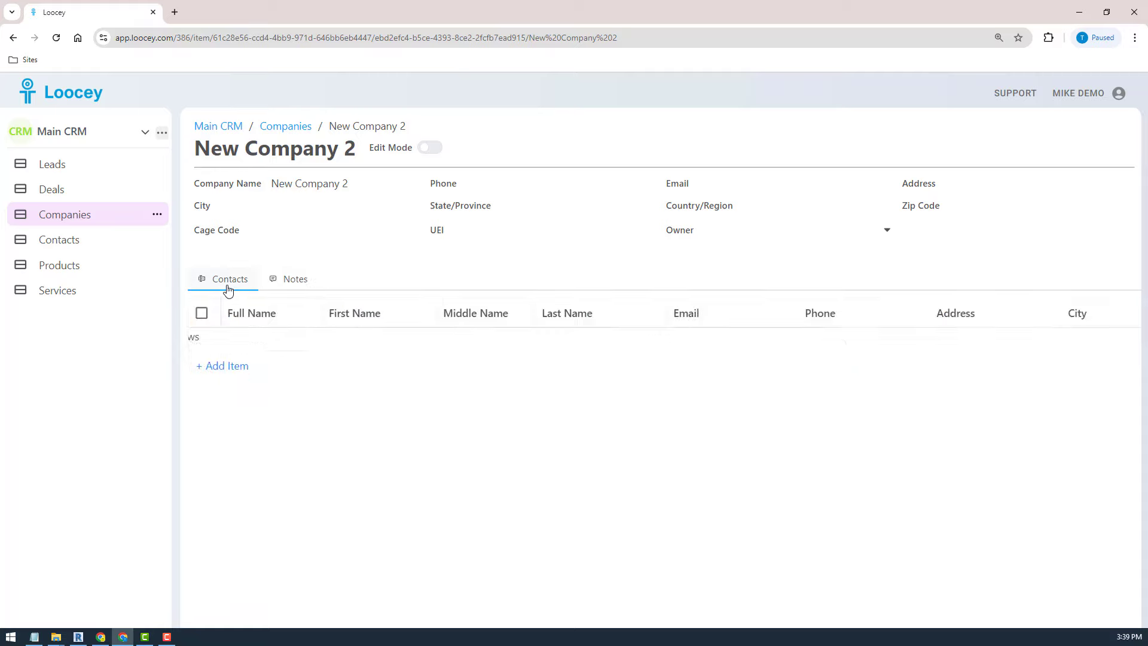
# - Show the list of workspaces under Main CRM
pyautogui.click(65, 142)
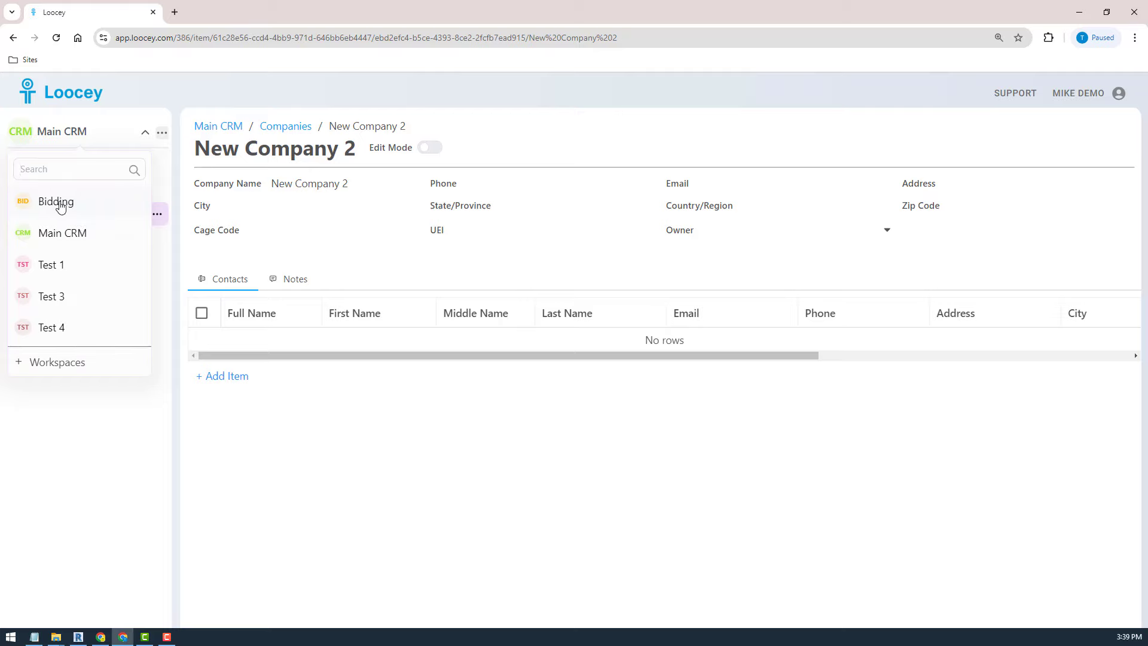
pyautogui.click(262, 443)
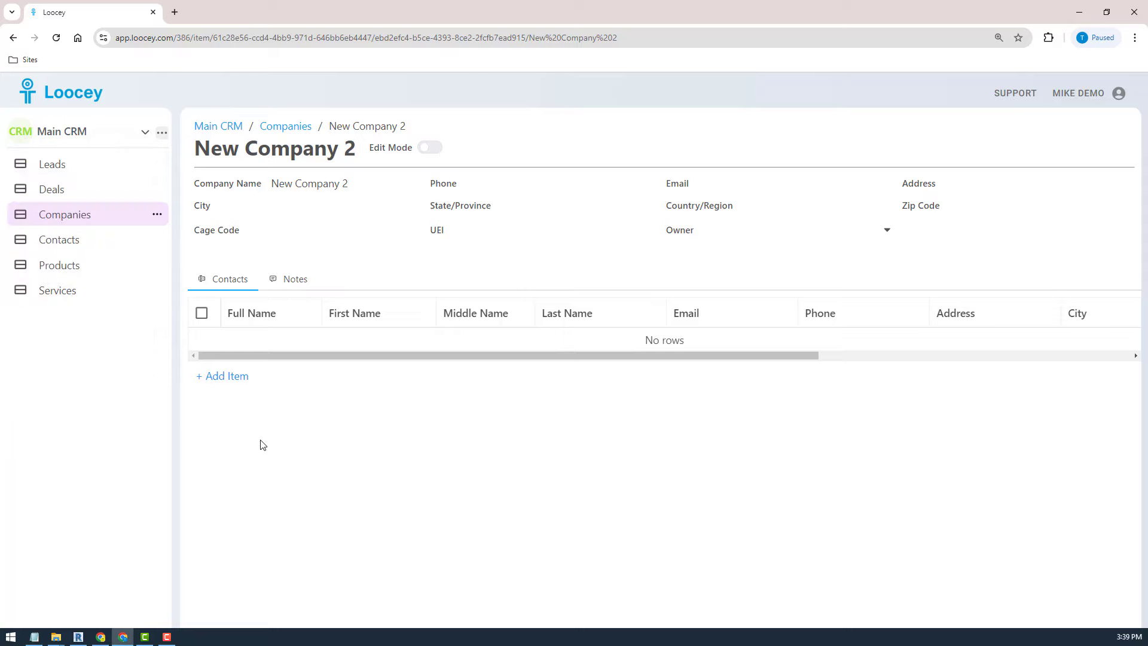
pyautogui.click(66, 145)
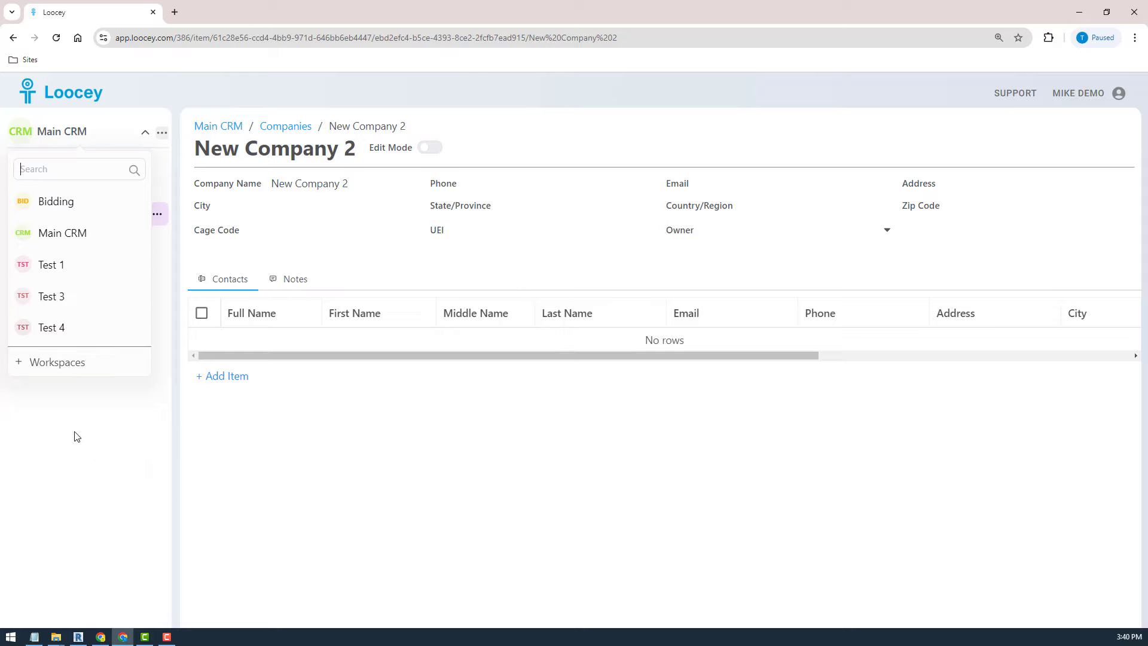
# - Start a new workspace named Test 5, with internal name test_5
pyautogui.click(195, 424)
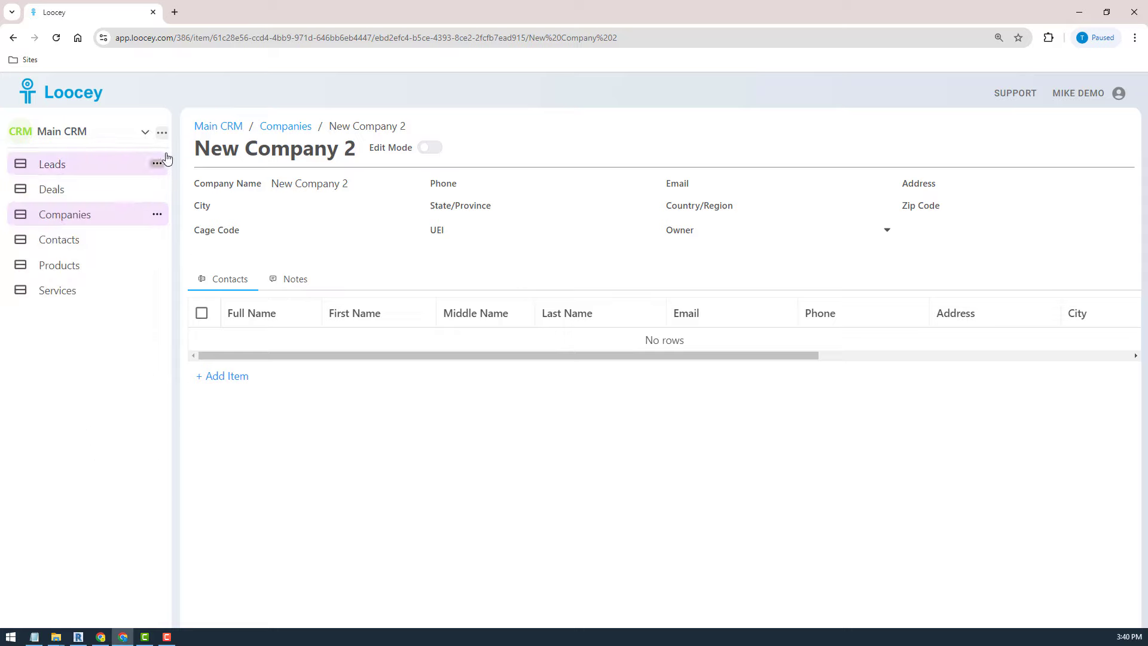
pyautogui.click(162, 133)
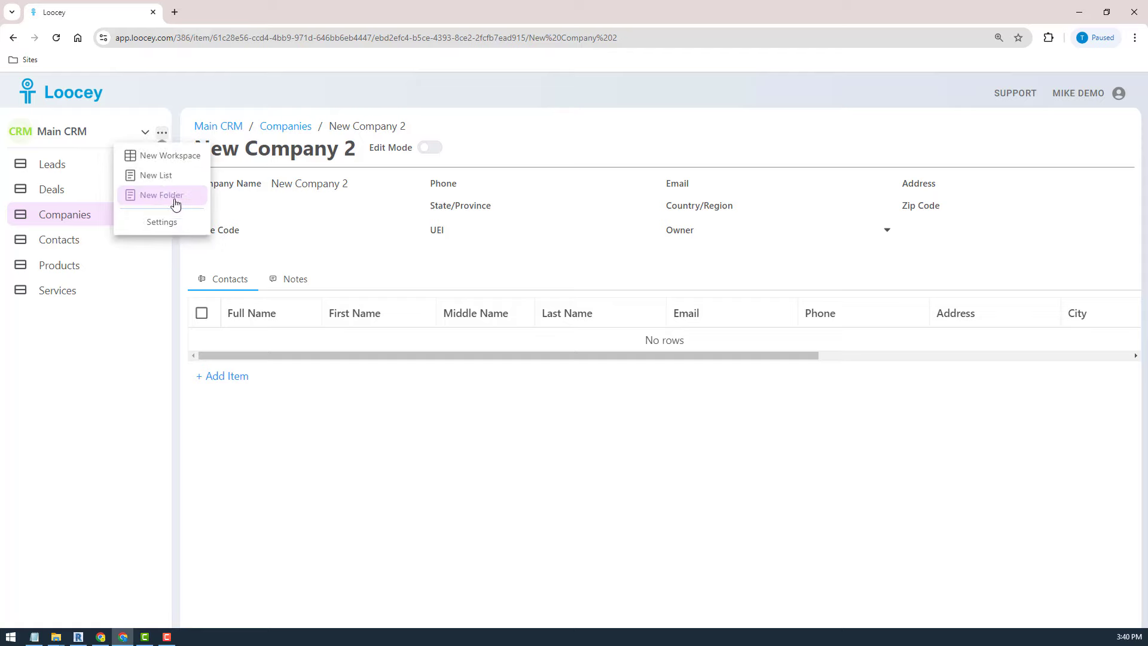
pyautogui.click(170, 157)
pyautogui.click(479, 277)
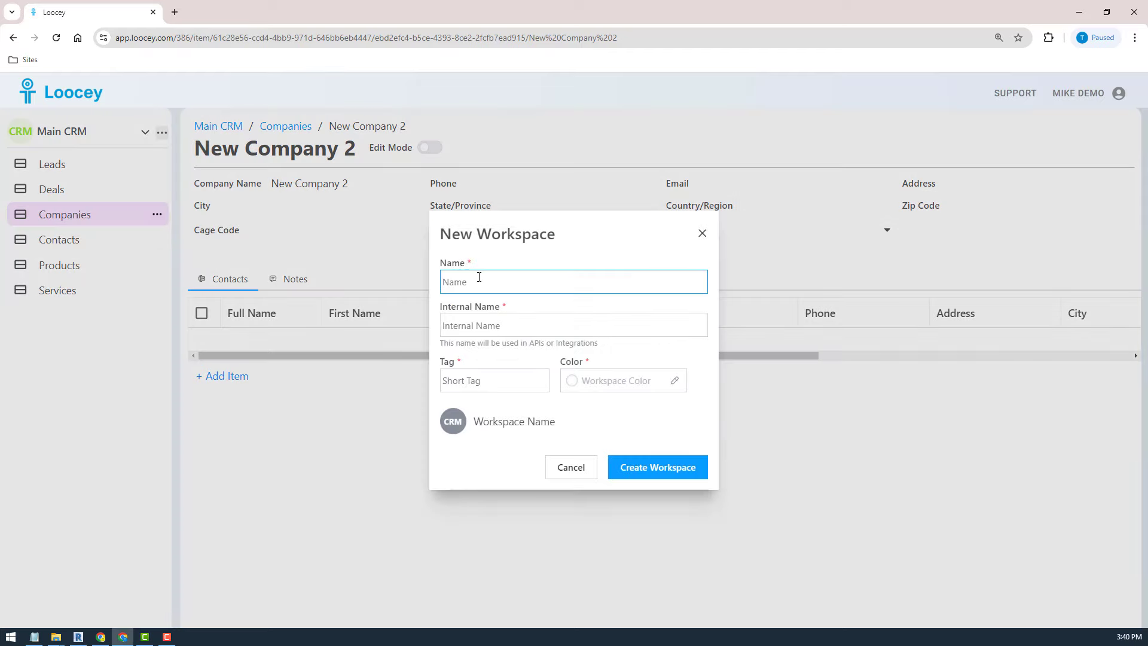
pyautogui.write('Test 5')
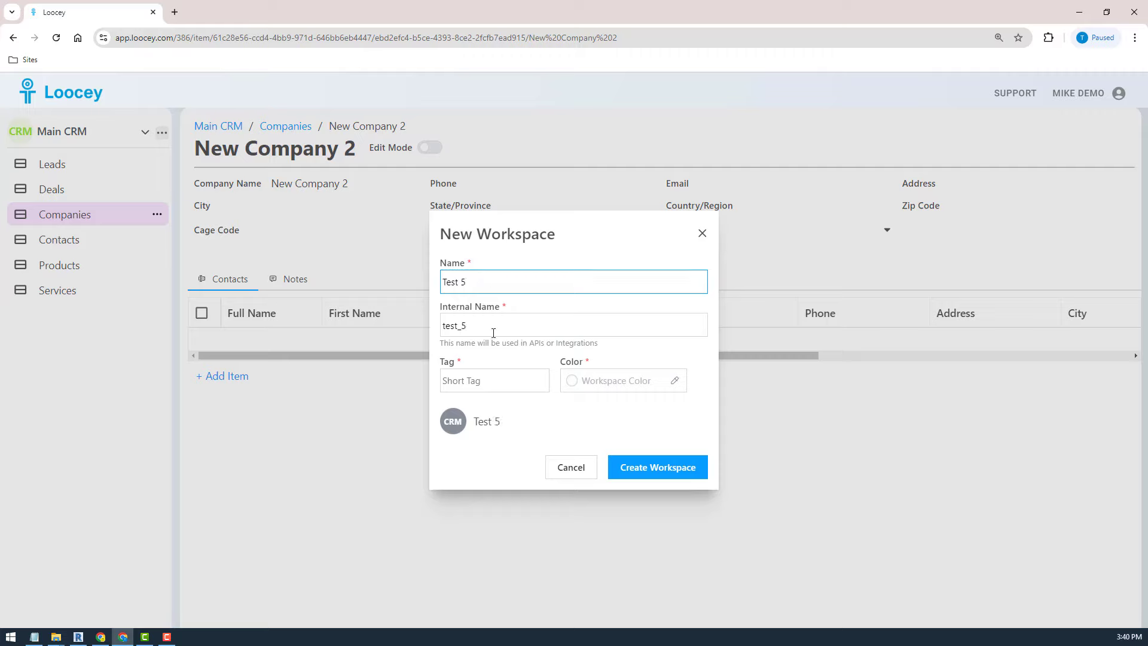
pyautogui.click(486, 333)
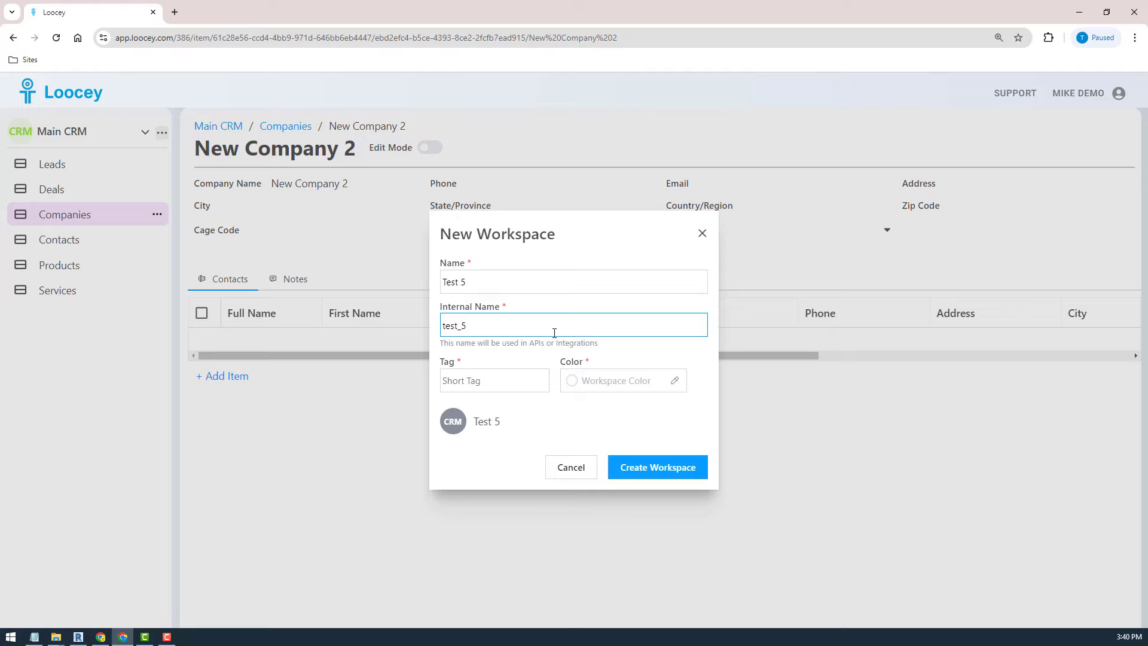
# - Give the workspace tag TST and lime colour #82c91e, and create it
pyautogui.click(475, 382)
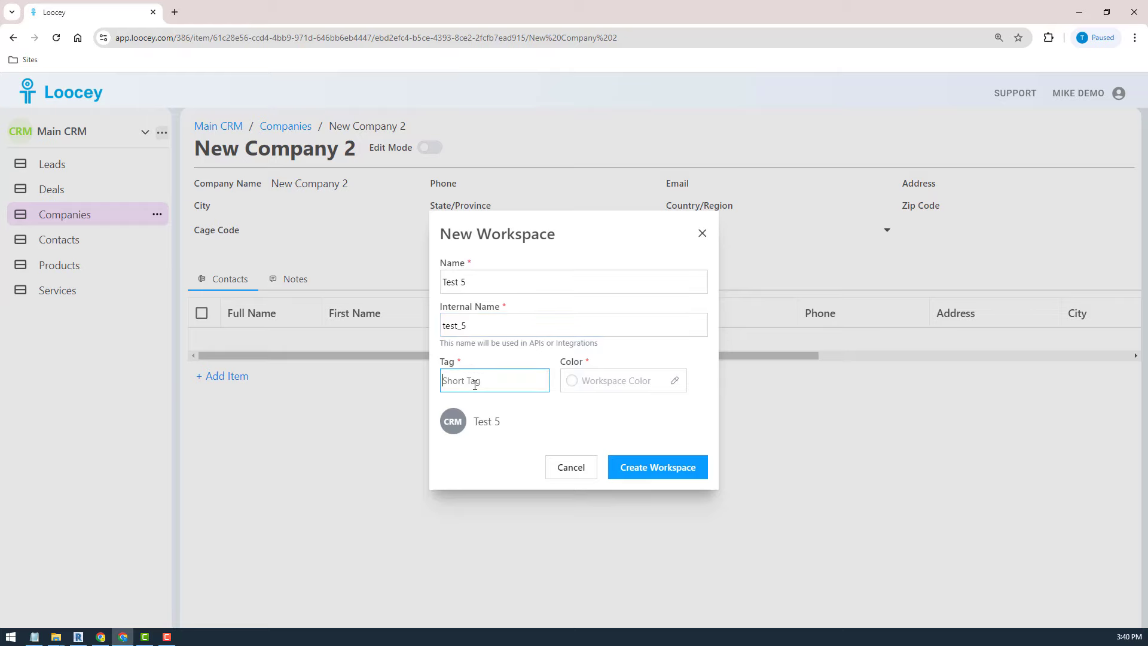
pyautogui.write('TST')
pyautogui.click(622, 377)
pyautogui.click(668, 546)
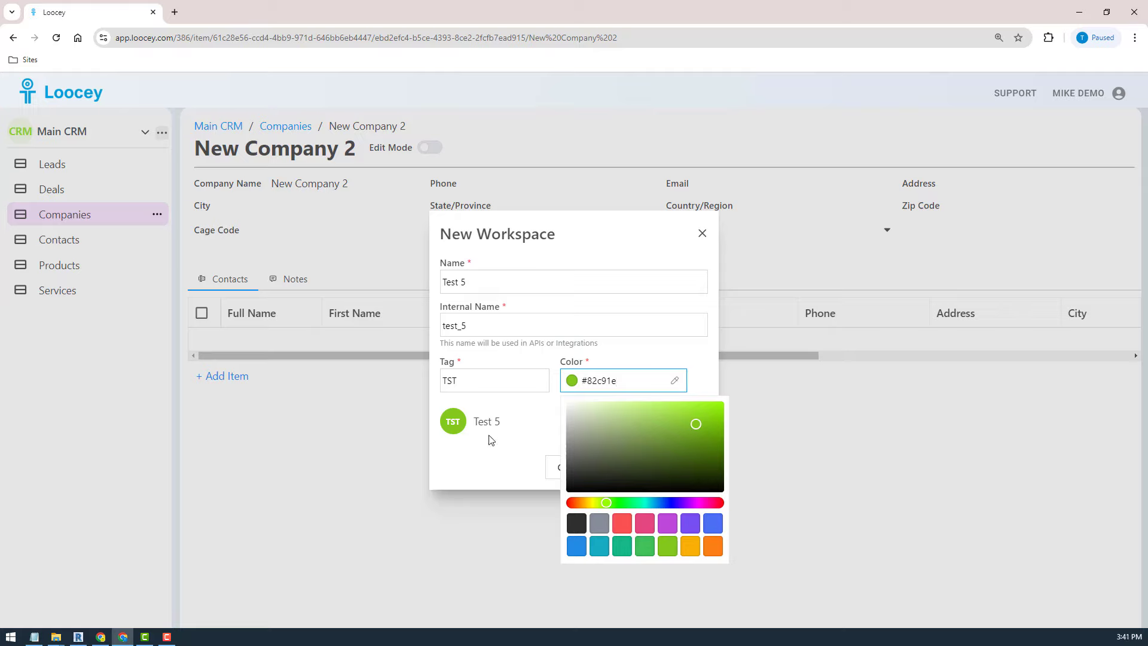
pyautogui.click(461, 472)
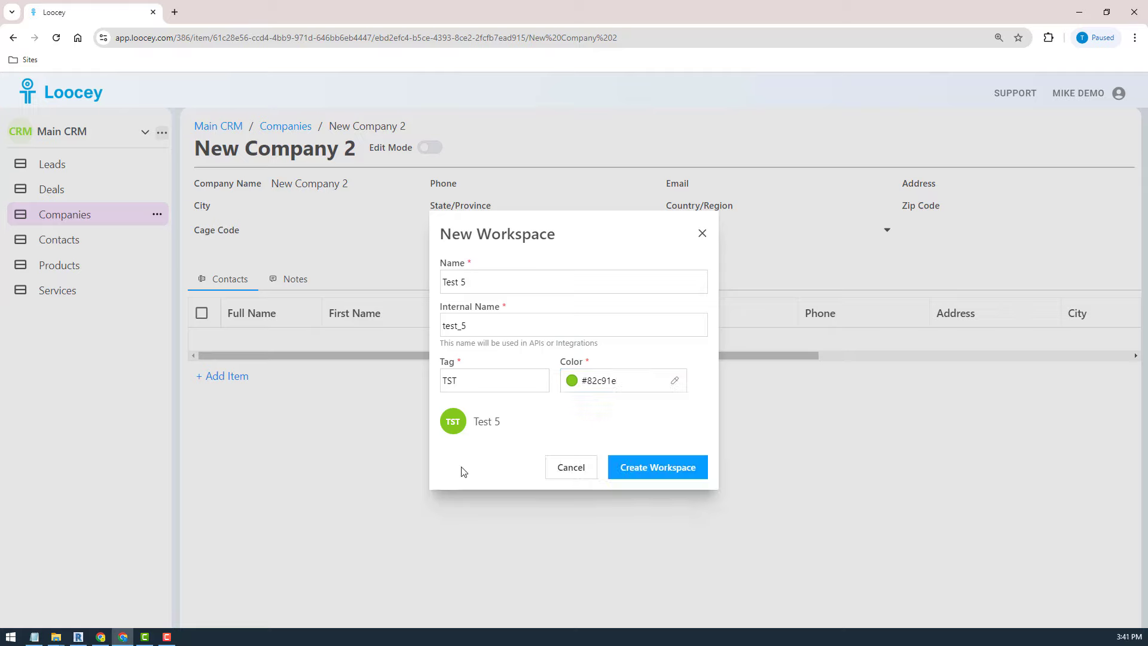
pyautogui.click(658, 473)
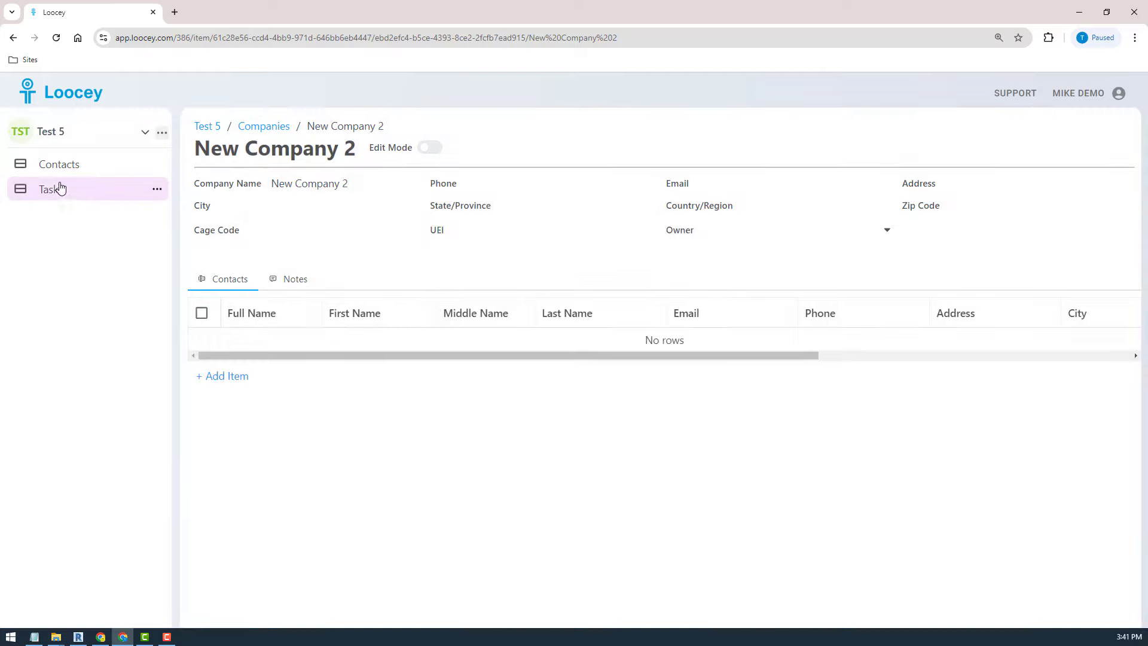
# - Look through the Contacts and Tasks lists in Test 5
pyautogui.click(54, 164)
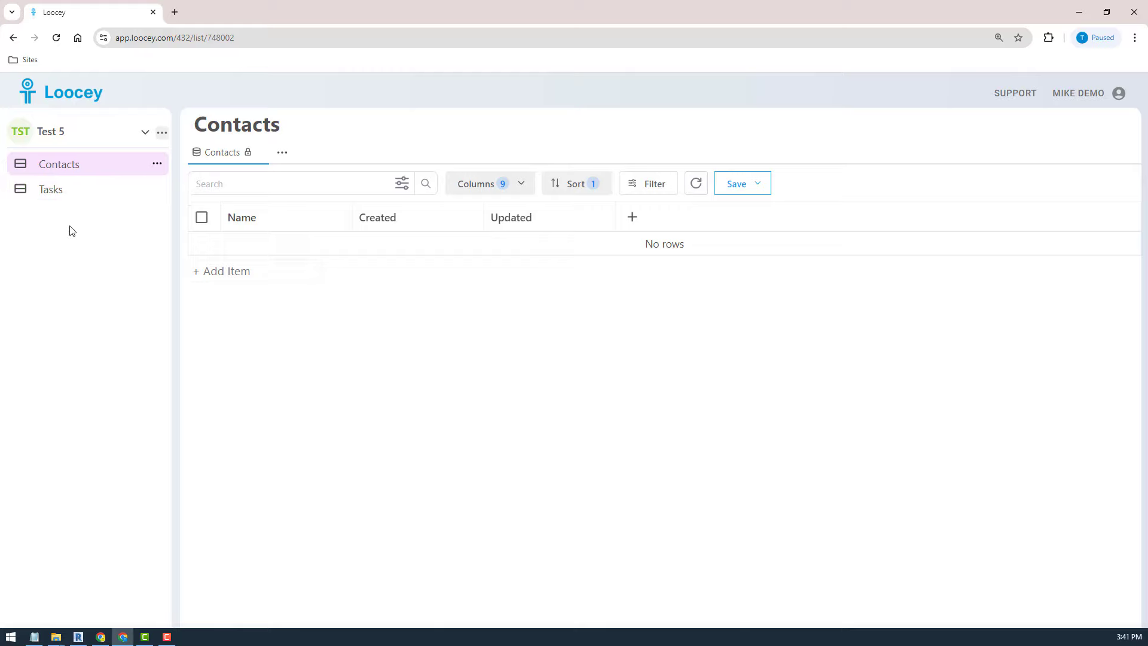
pyautogui.click(56, 190)
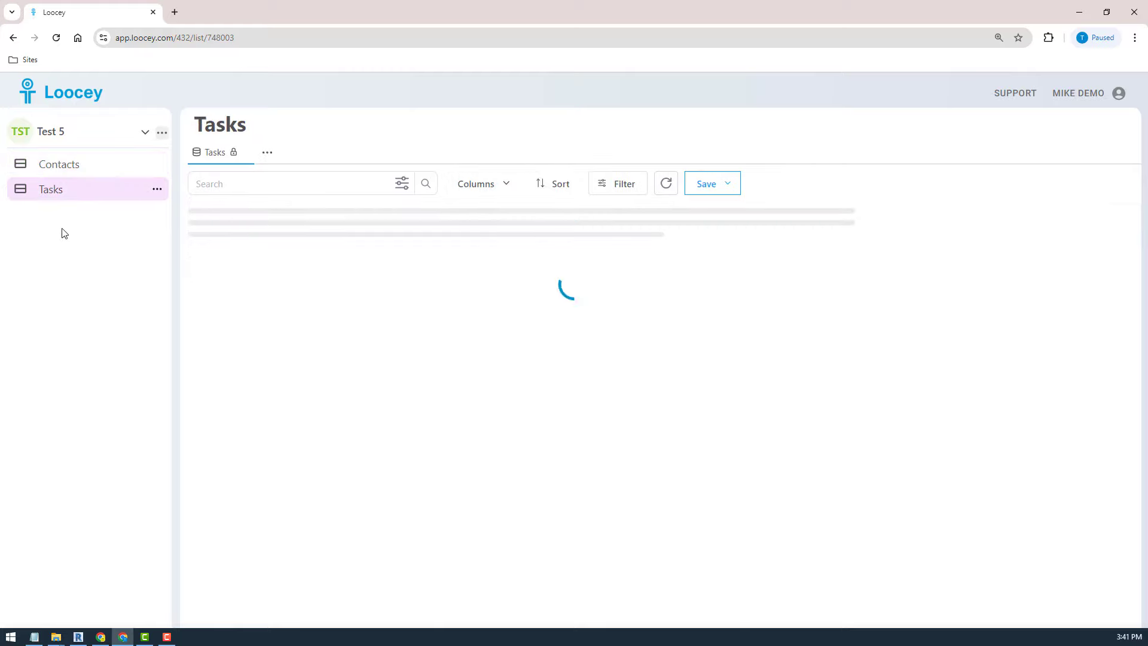
pyautogui.click(69, 164)
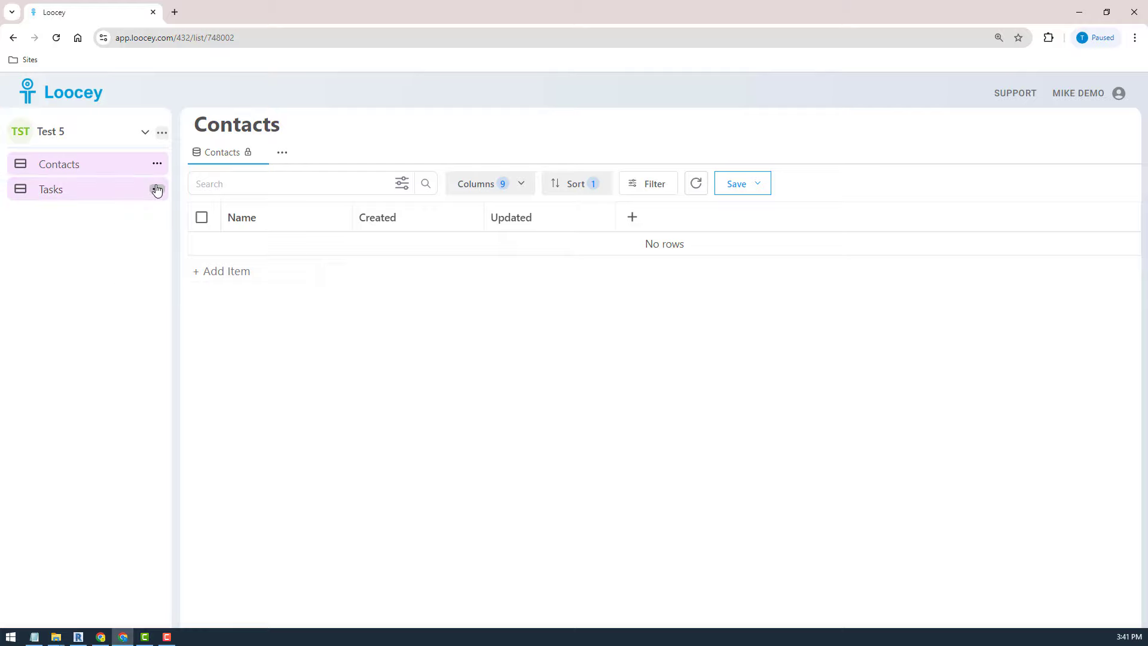
# - Create a new list named Employee
pyautogui.click(156, 189)
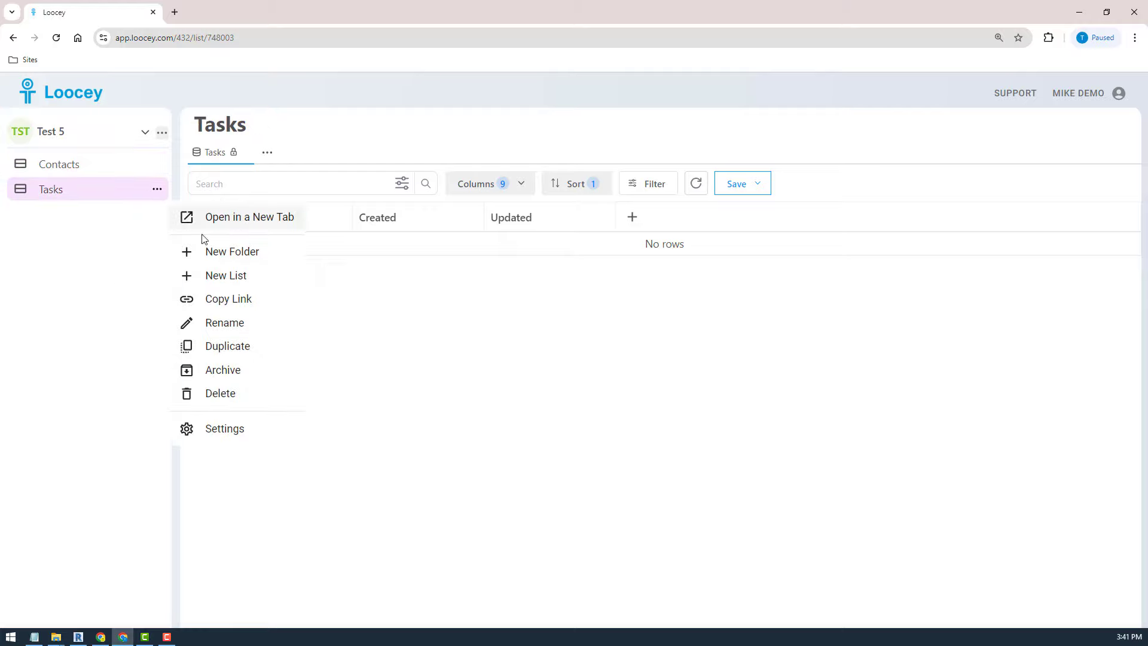
pyautogui.click(227, 277)
pyautogui.click(575, 385)
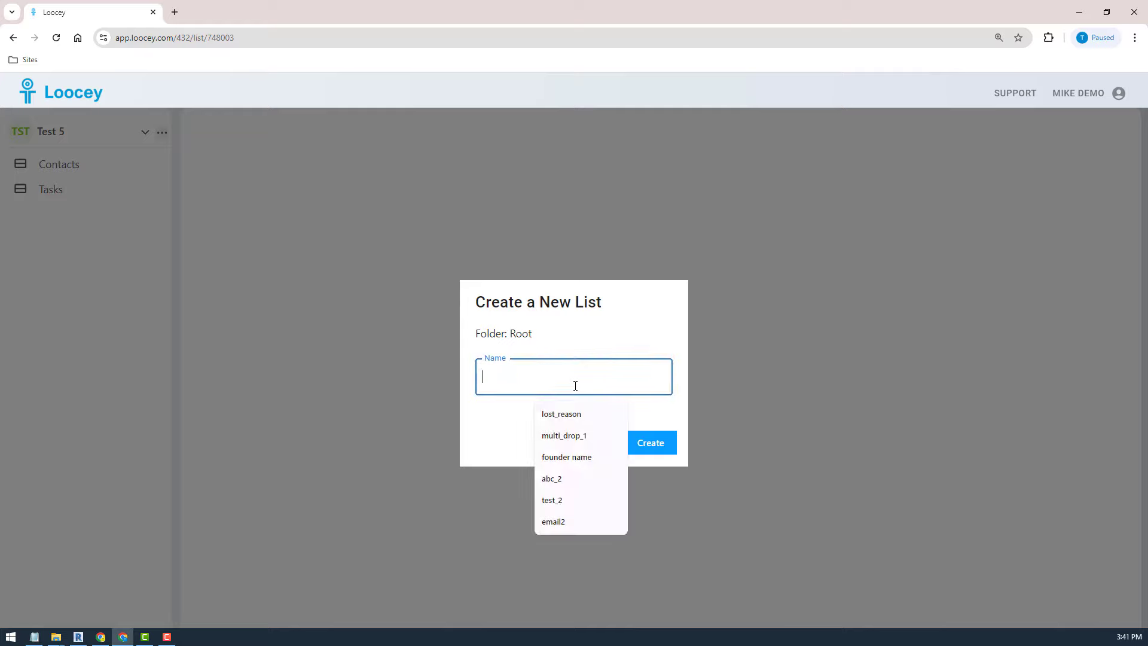
pyautogui.write('Employee')
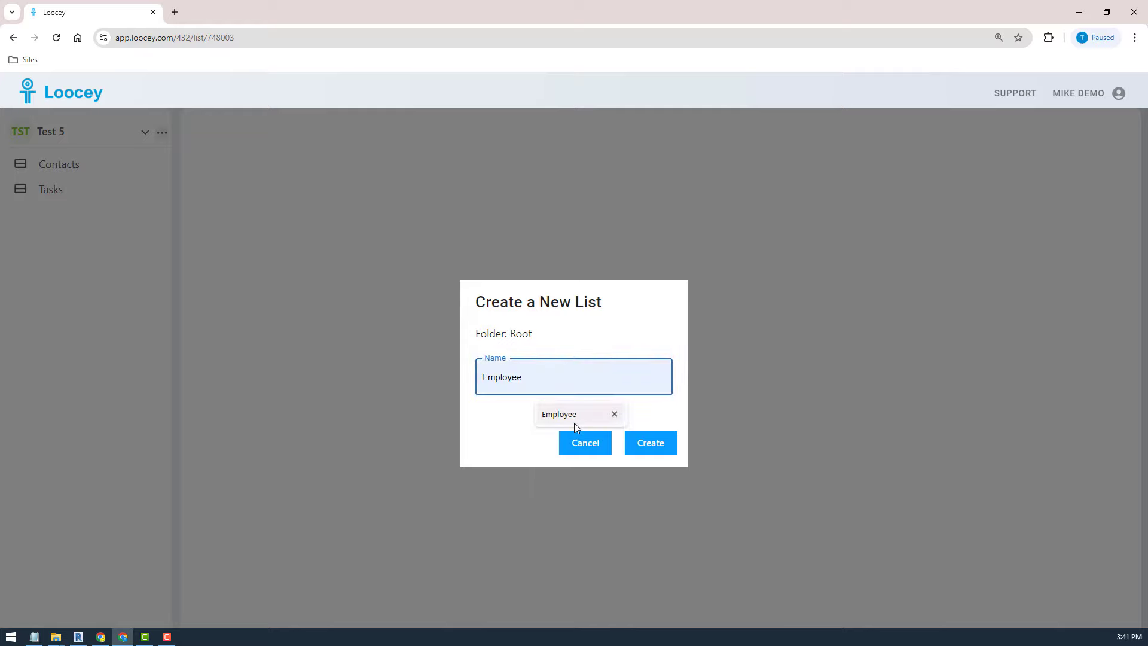
pyautogui.click(574, 422)
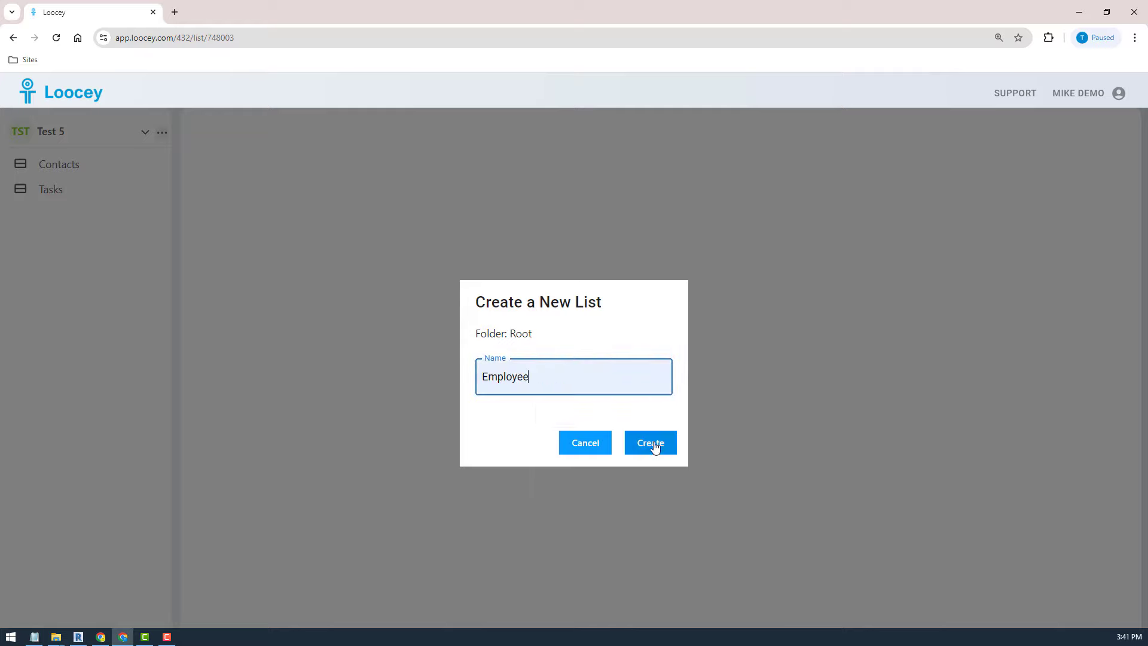
pyautogui.click(655, 444)
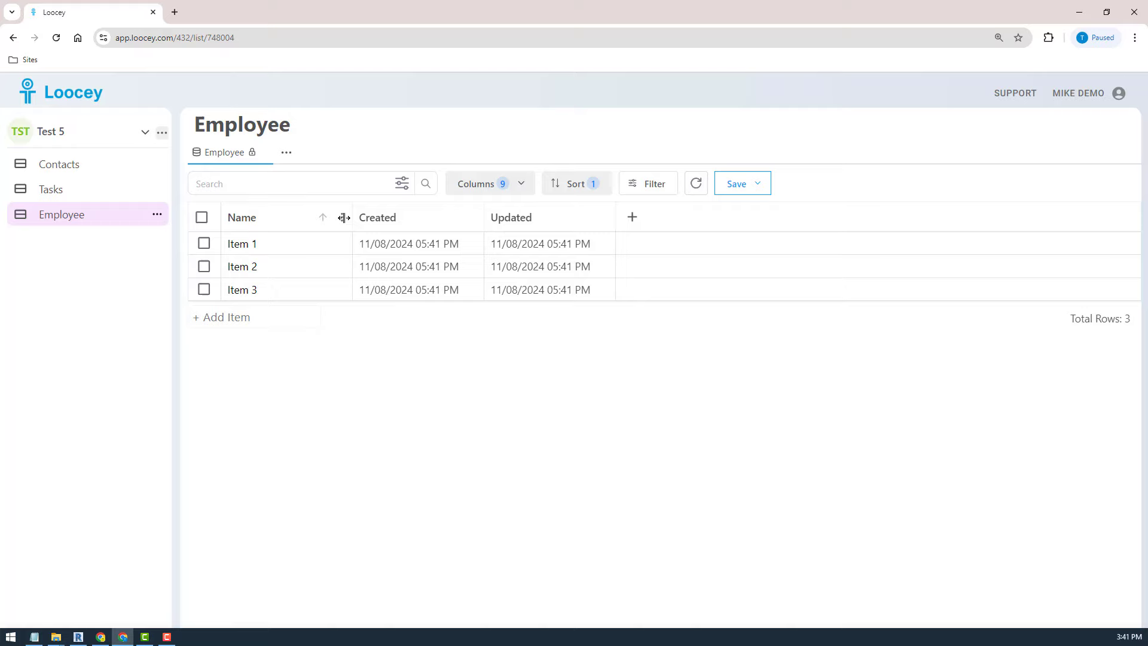
# - Add a Single Line Text column named First Name to the right of Name
pyautogui.click(343, 217)
pyautogui.click(340, 218)
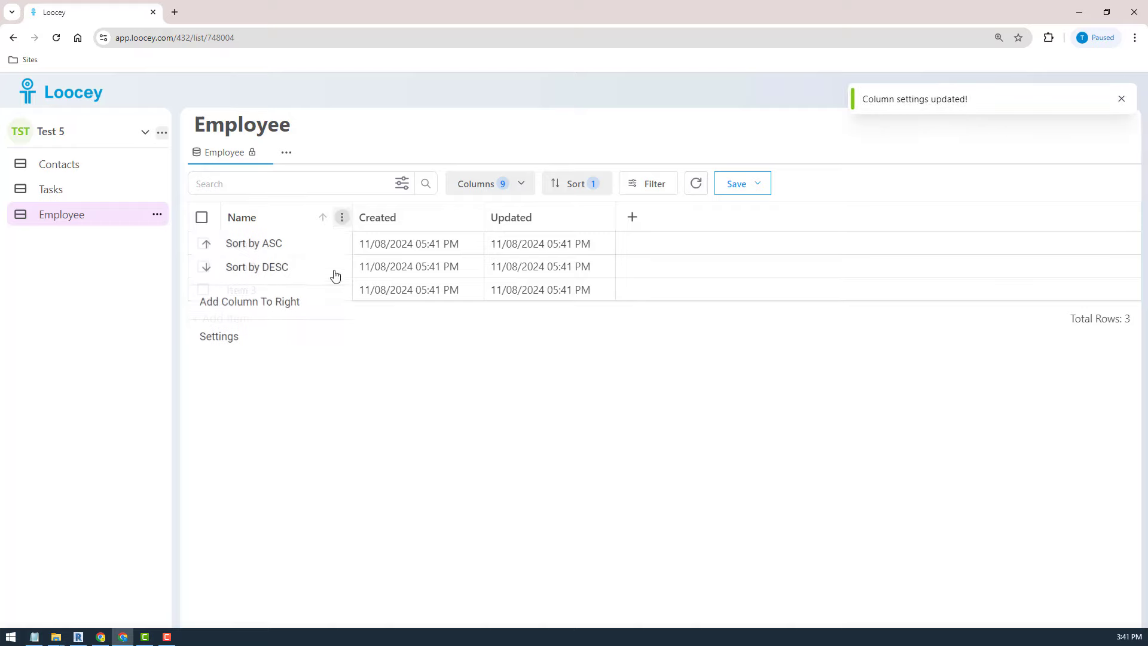
pyautogui.click(272, 303)
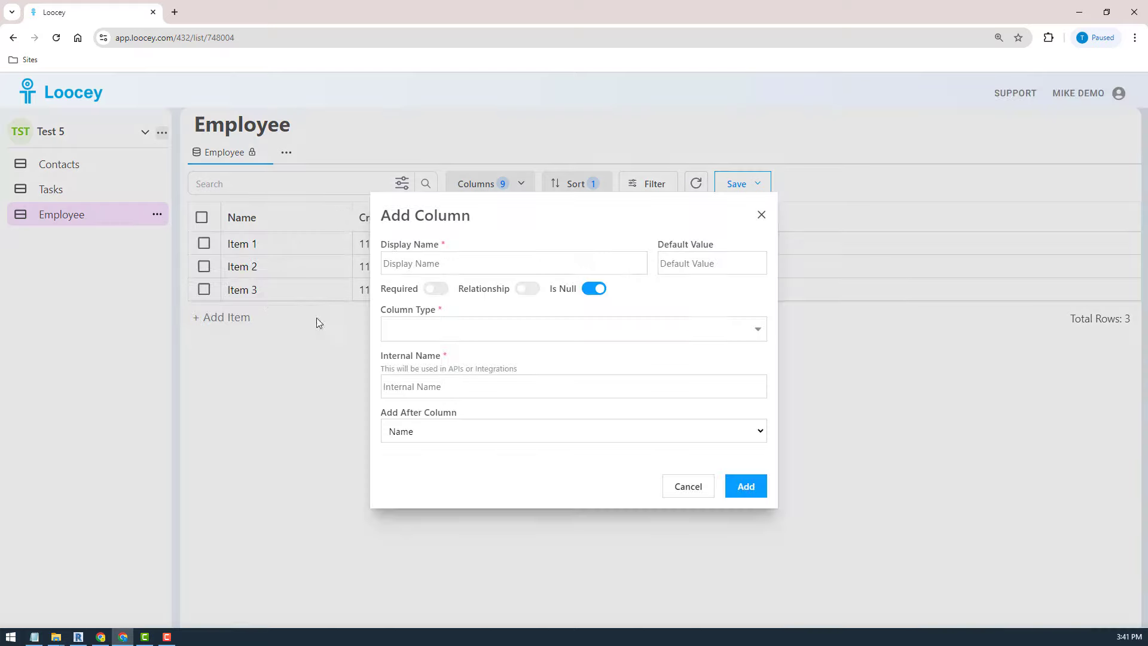
pyautogui.click(469, 335)
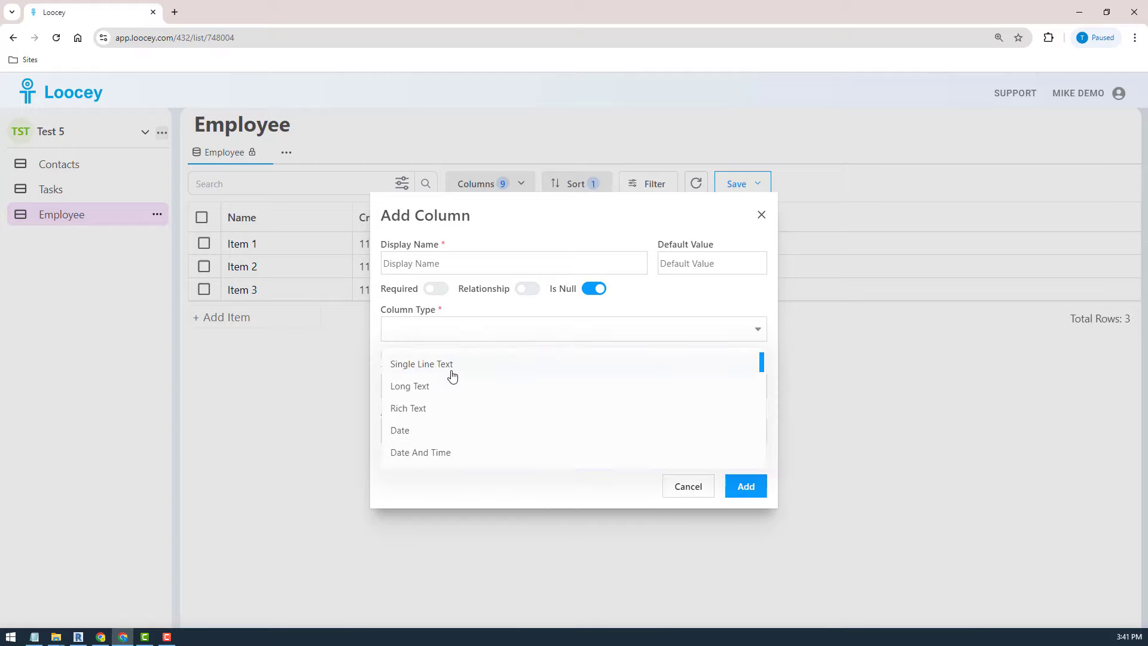
pyautogui.click(450, 368)
pyautogui.click(432, 238)
pyautogui.write('First Name')
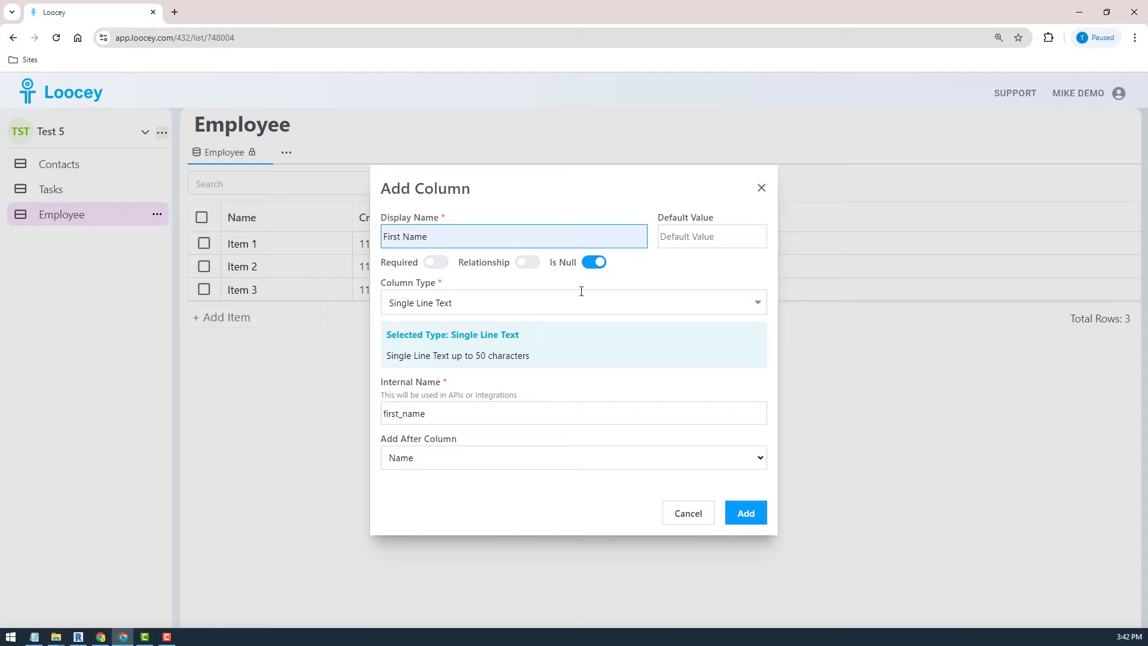
pyautogui.click(464, 303)
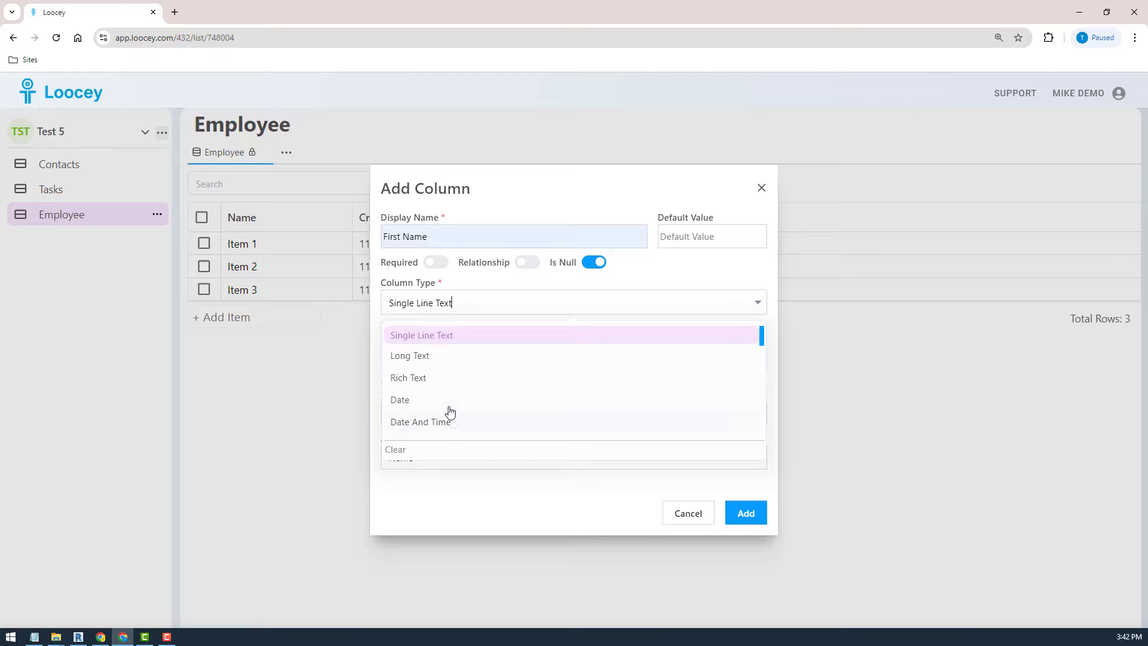
pyautogui.scroll(-3, 450, 400)
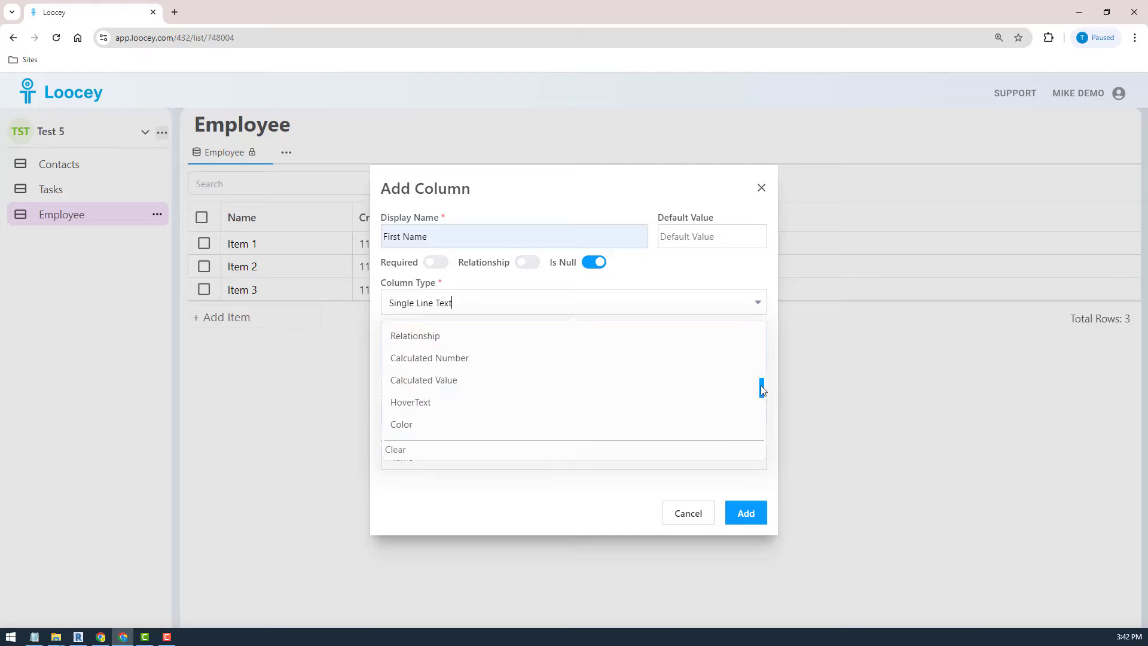
pyautogui.moveTo(760, 387)
pyautogui.mouseDown()
pyautogui.moveTo(757, 442)
pyautogui.moveTo(759, 380)
pyautogui.mouseUp()
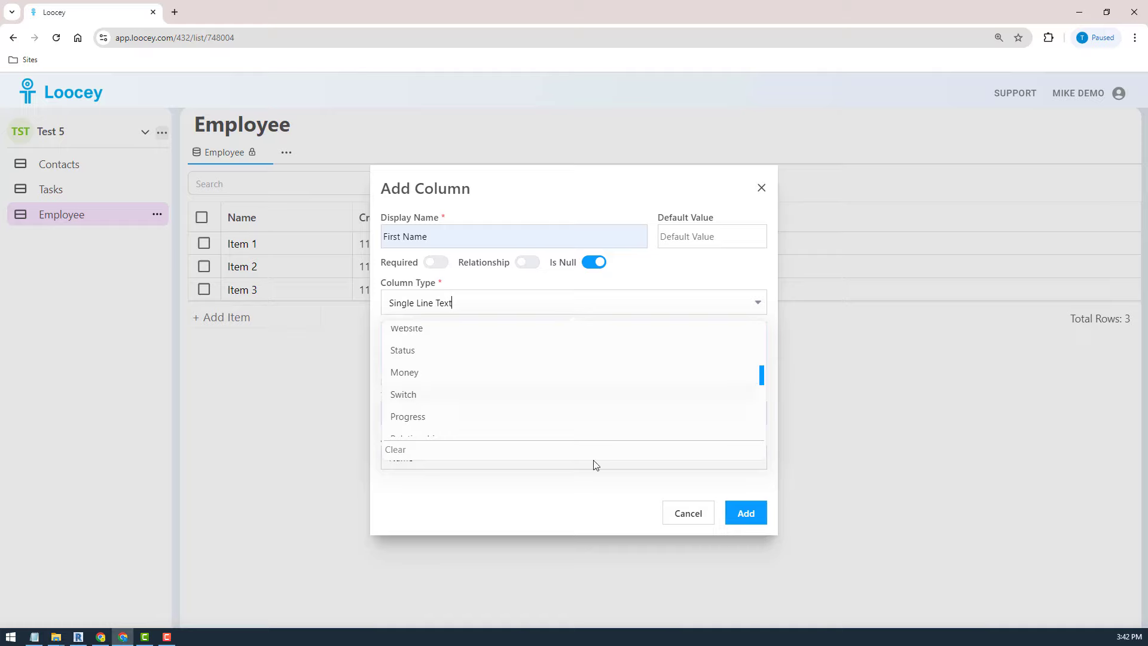
pyautogui.click(747, 527)
pyautogui.click(743, 515)
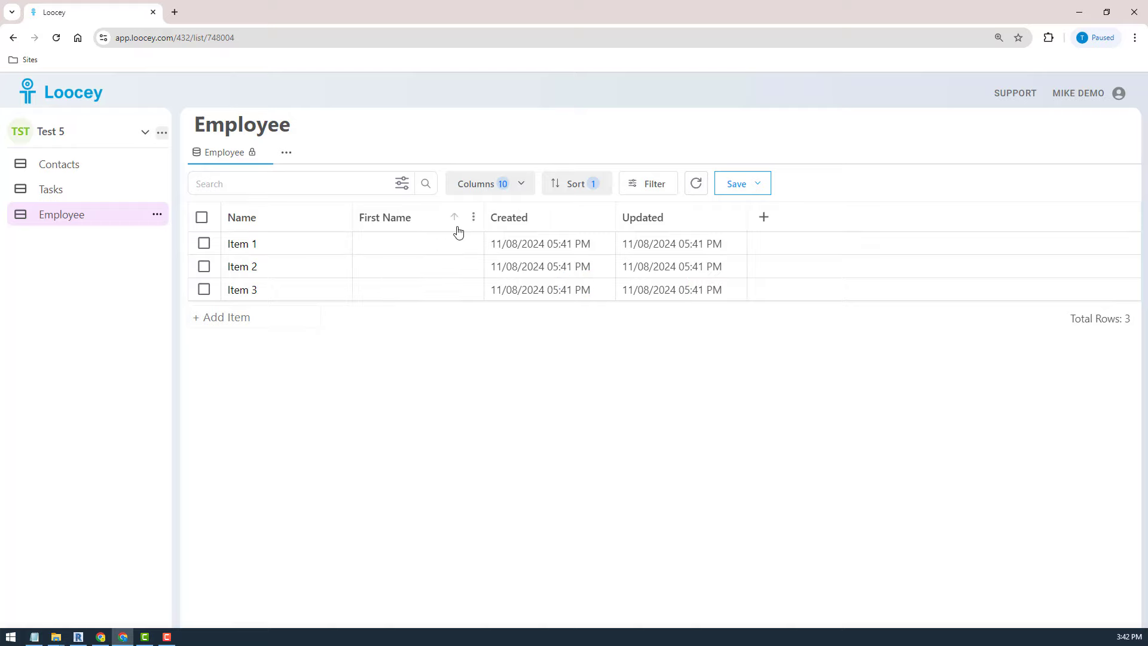
# - Add a Single Line Text column named Last Name right of First Name
pyautogui.click(473, 217)
pyautogui.click(340, 309)
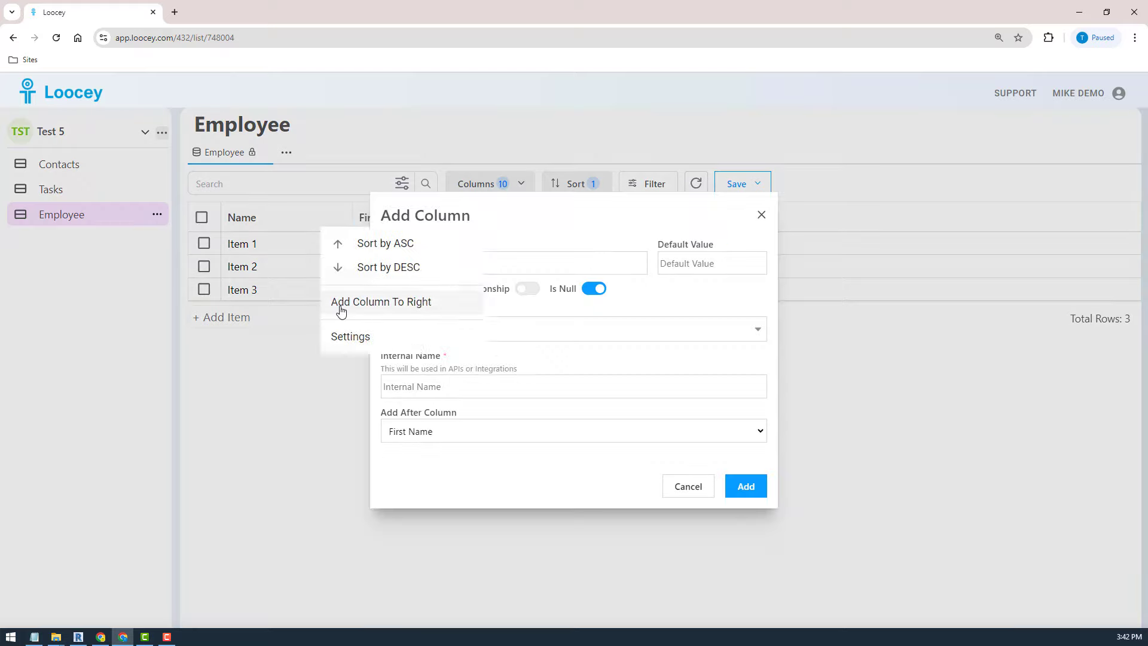
pyautogui.click(431, 261)
pyautogui.write('La')
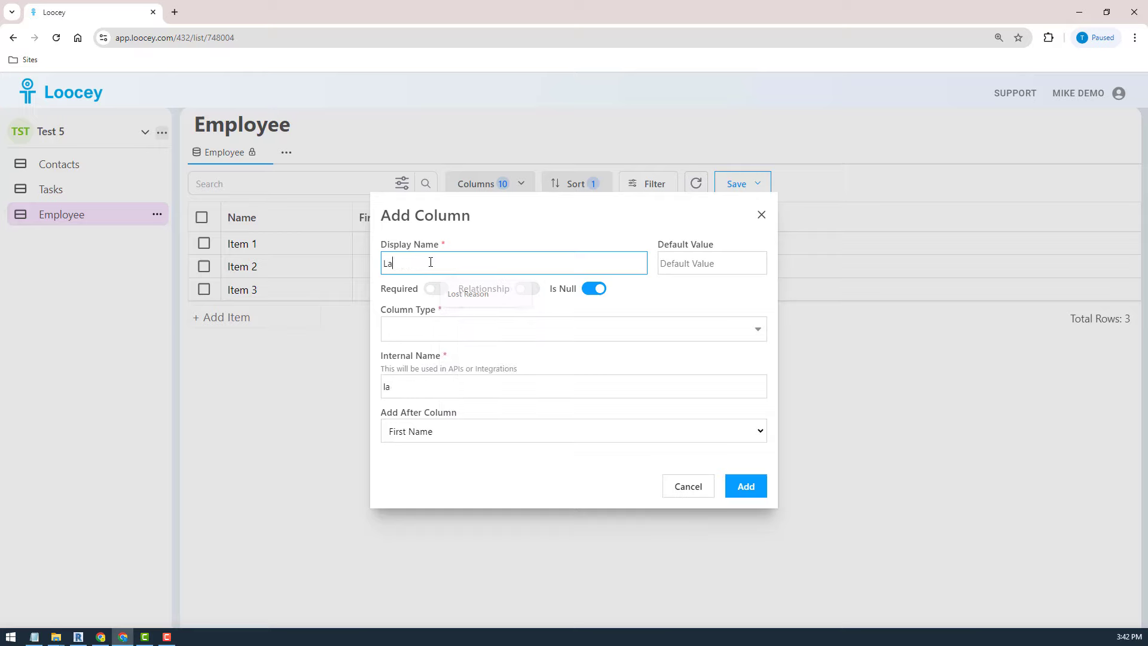
pyautogui.write('st name')
pyautogui.press('BackSpace')
pyautogui.press('BackSpace')
pyautogui.press('BackSpace')
pyautogui.press('BackSpace')
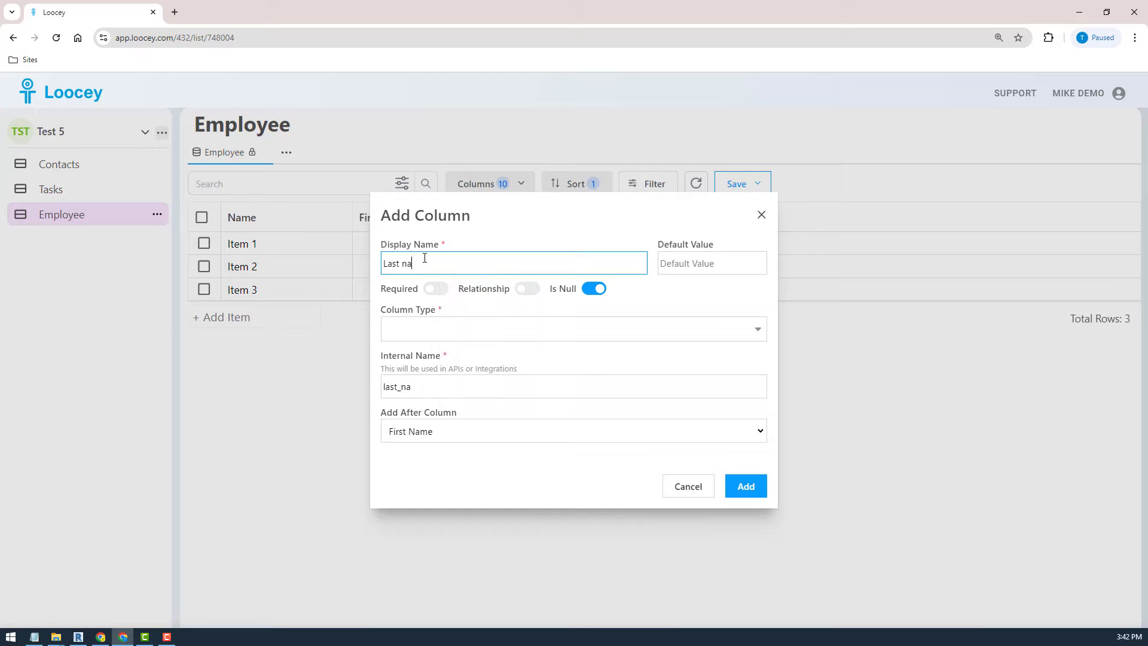
pyautogui.write('Name')
pyautogui.click(448, 333)
pyautogui.click(428, 364)
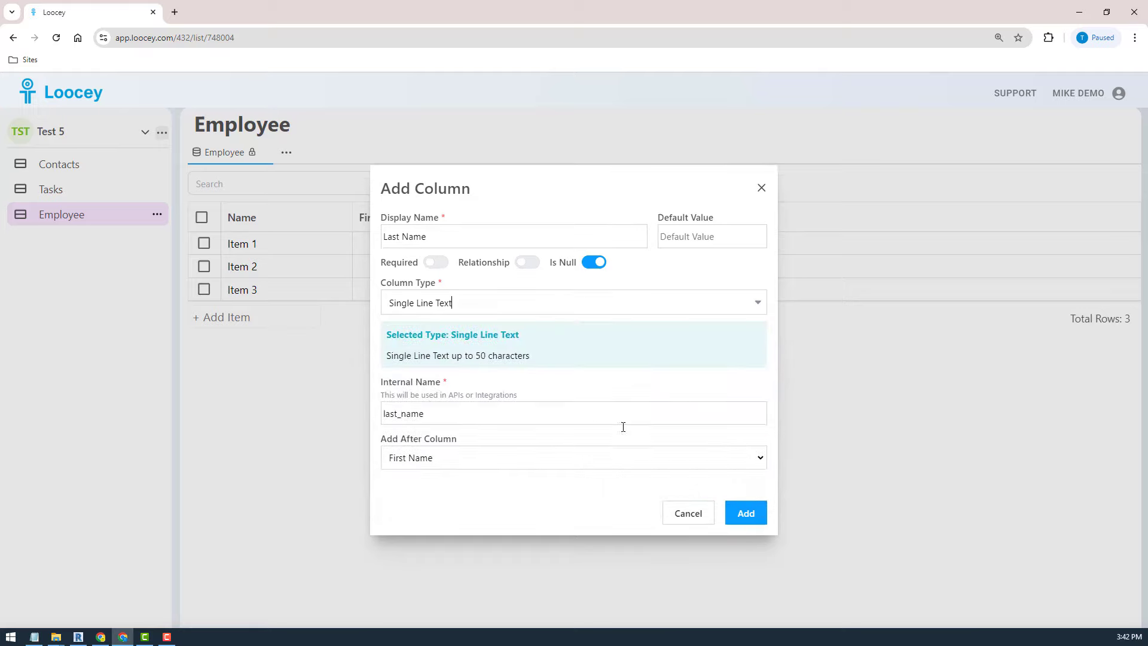
pyautogui.click(751, 515)
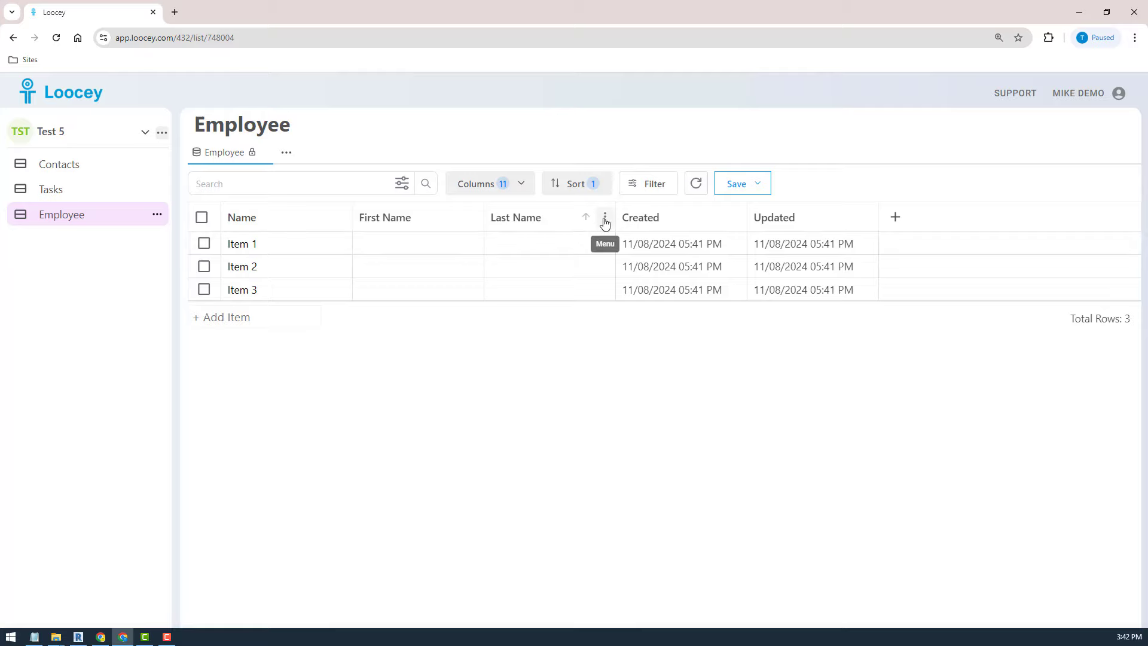
# - Add an Email-type column named Email right of Last Name
pyautogui.click(606, 218)
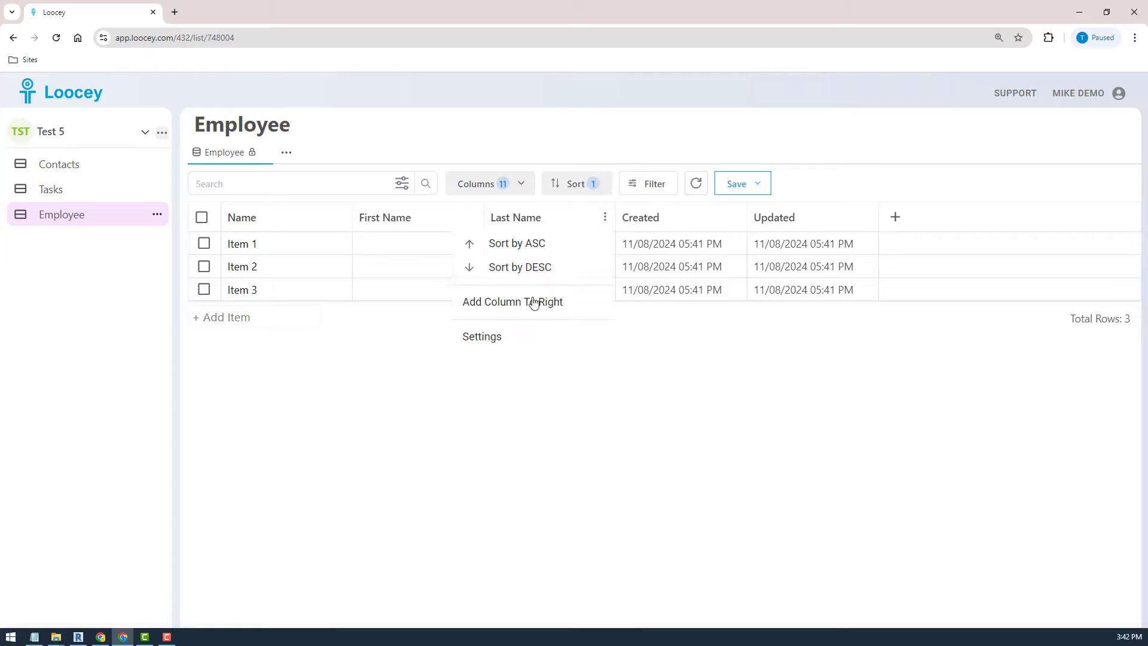
pyautogui.click(532, 302)
pyautogui.click(439, 270)
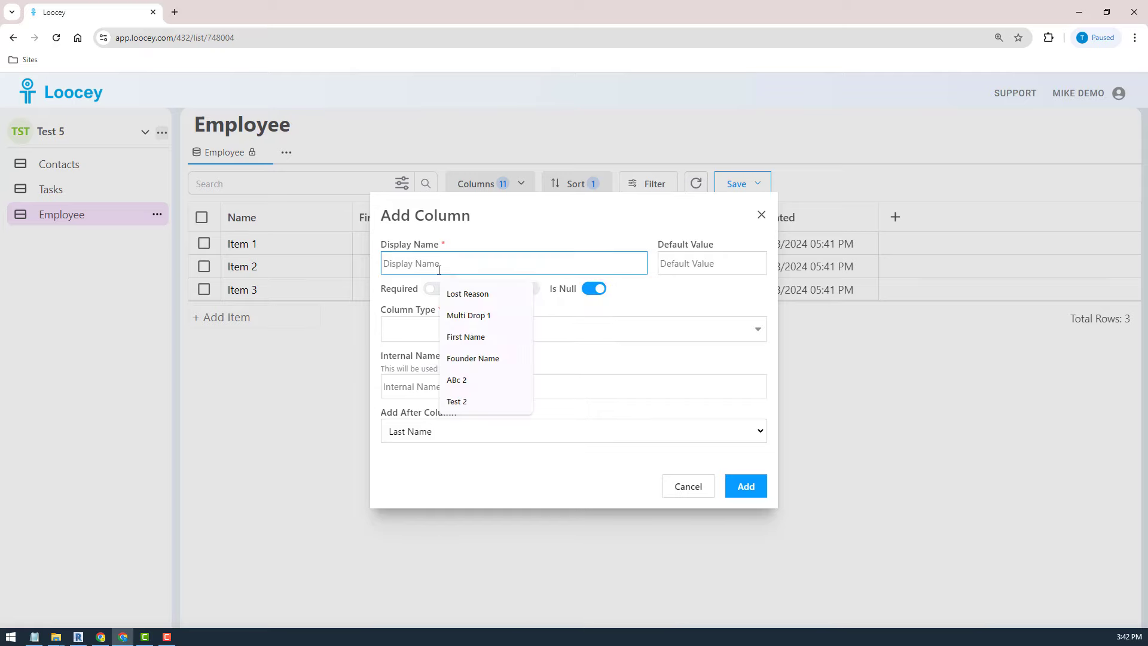
pyautogui.write('Email')
pyautogui.click(568, 358)
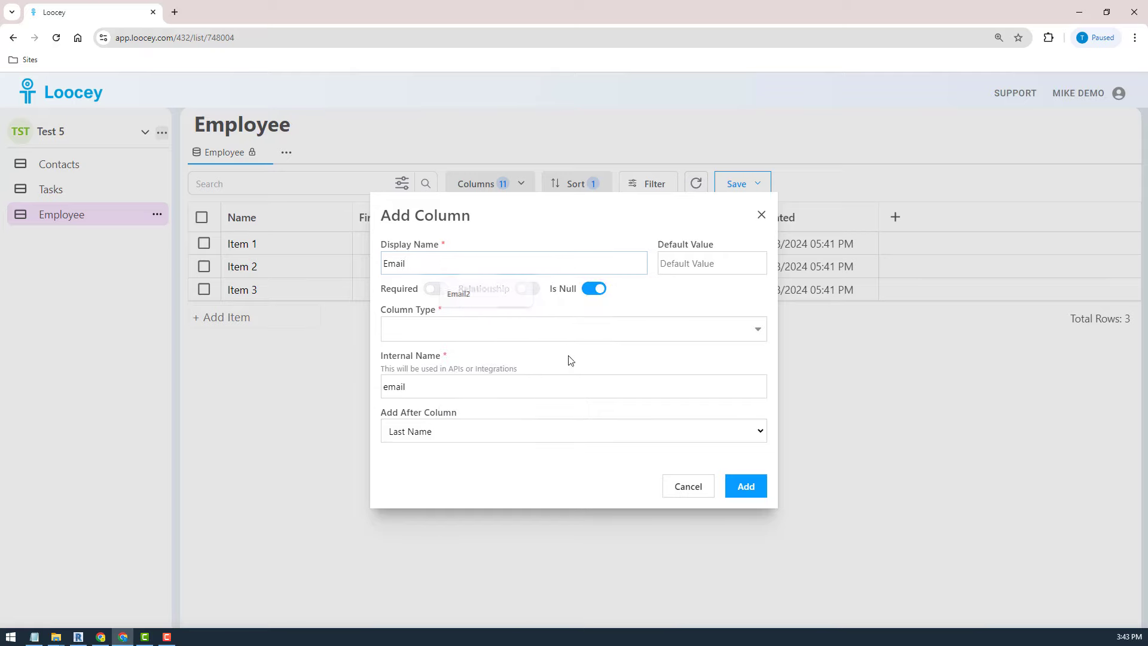
pyautogui.click(552, 338)
pyautogui.write('emai')
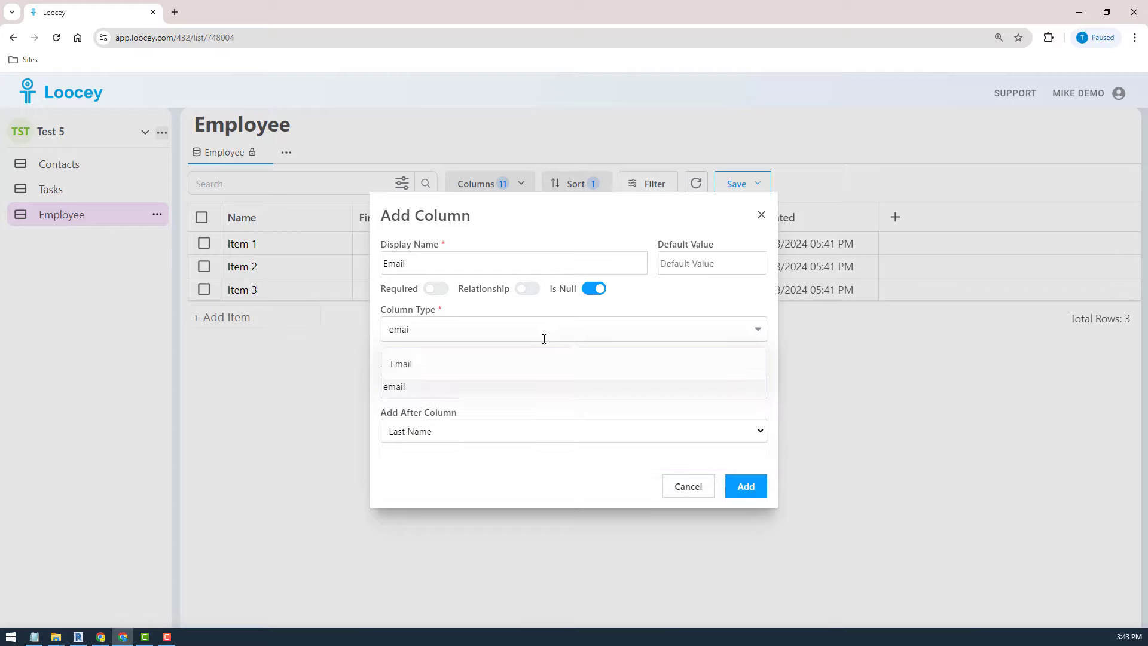
pyautogui.click(525, 364)
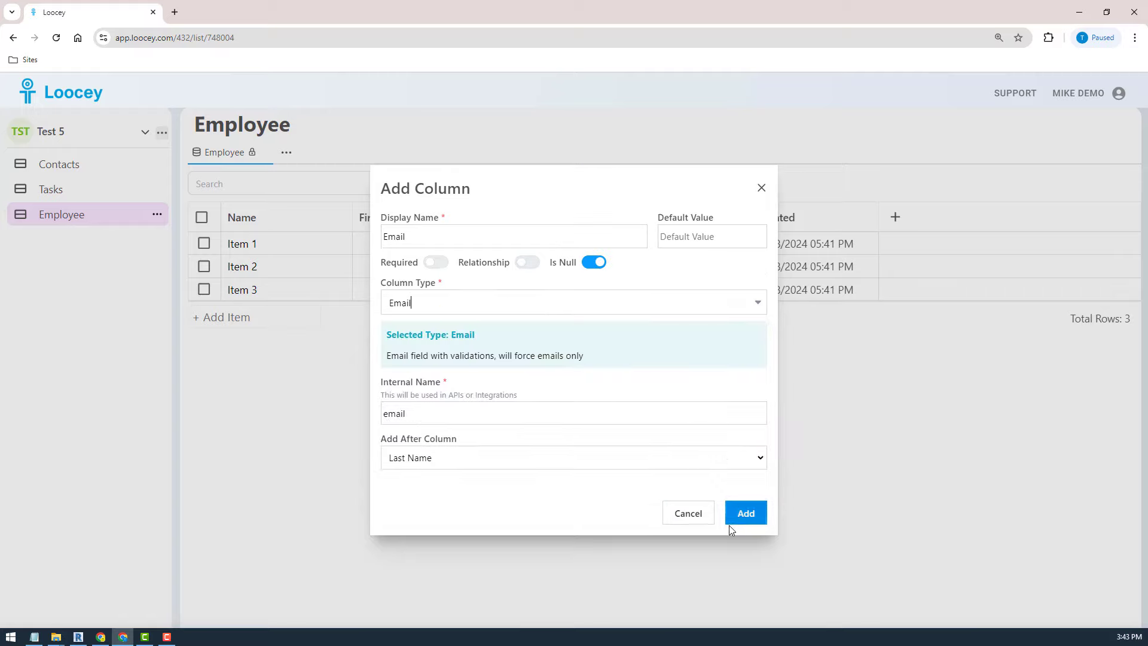
pyautogui.click(753, 514)
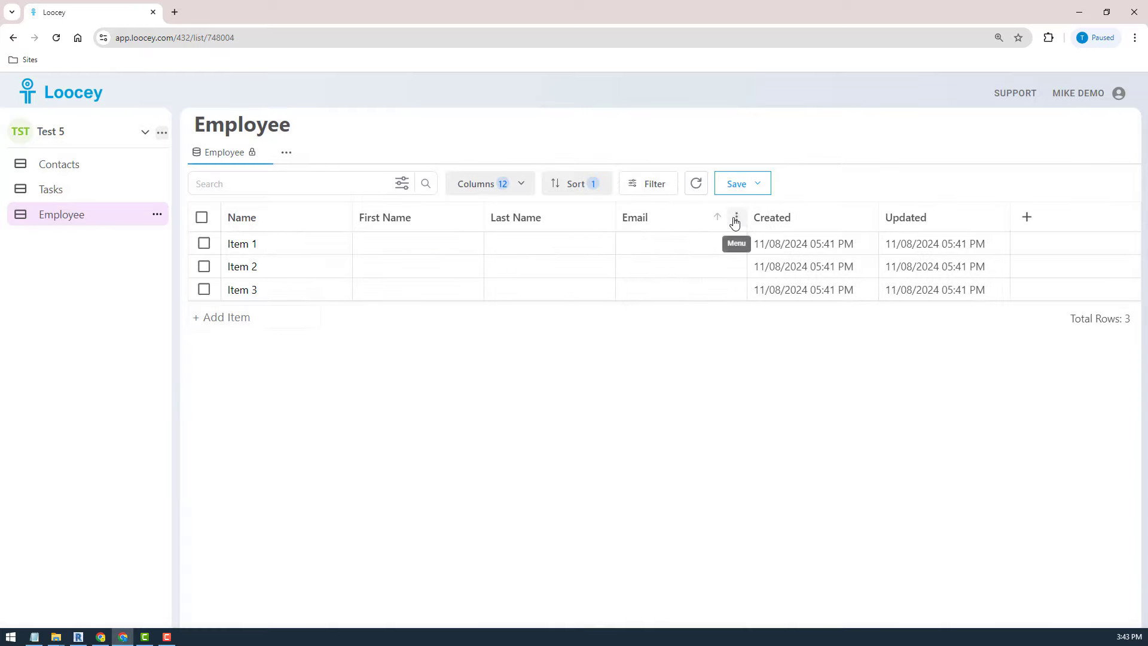
# - Add a Website-type column named Personal Website right of Email
pyautogui.click(737, 218)
pyautogui.click(604, 311)
pyautogui.click(447, 266)
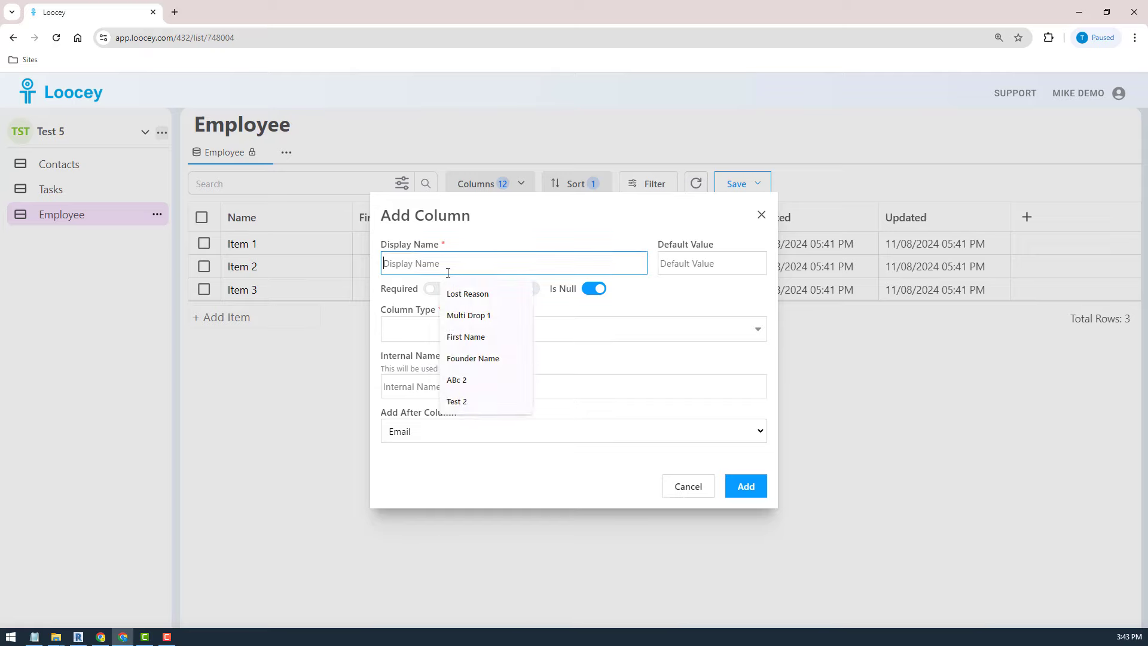
pyautogui.write('Personal Website')
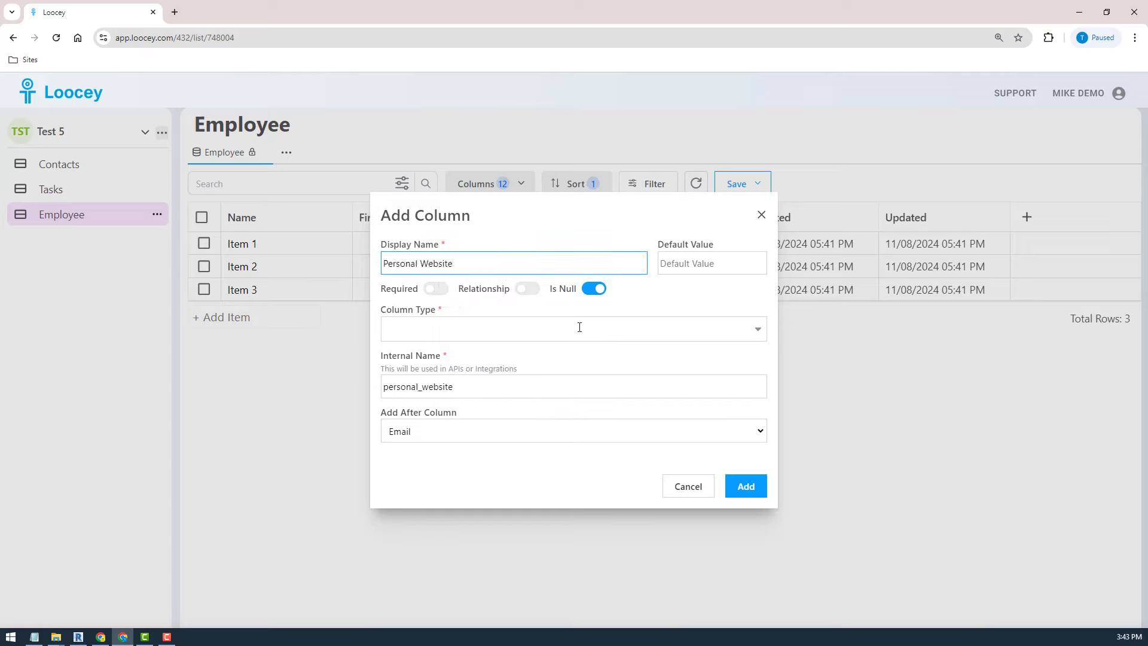
pyautogui.click(579, 327)
pyautogui.write('we')
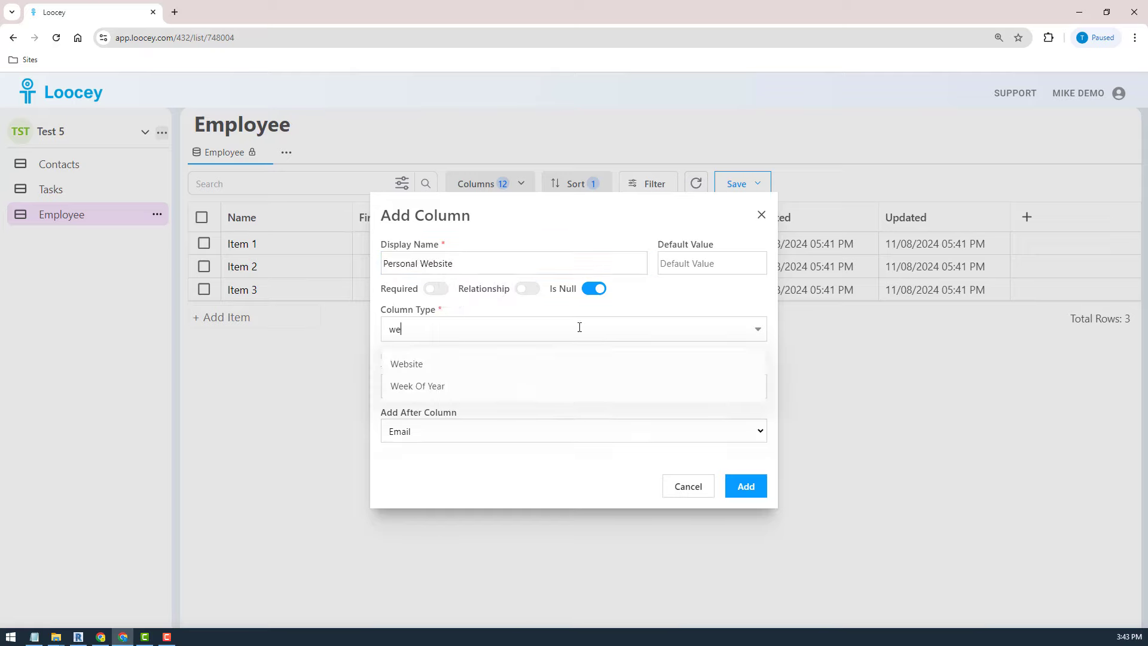
pyautogui.click(502, 372)
pyautogui.click(745, 512)
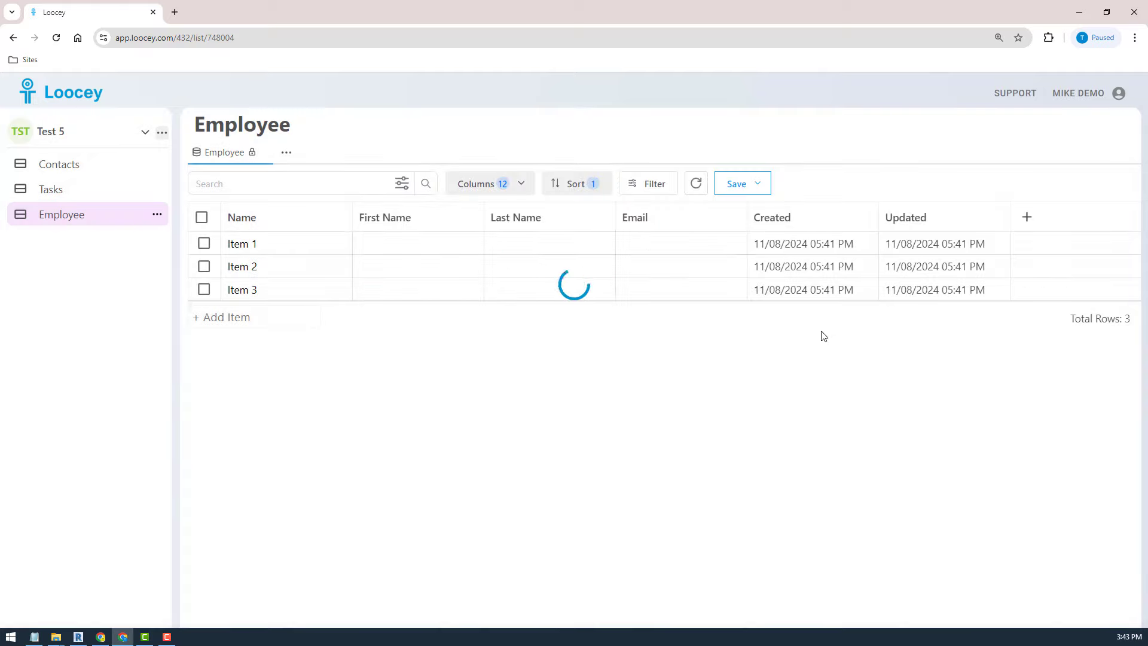
# - Paste the list page's web address into Item 1's Personal Website cell
pyautogui.click(870, 243)
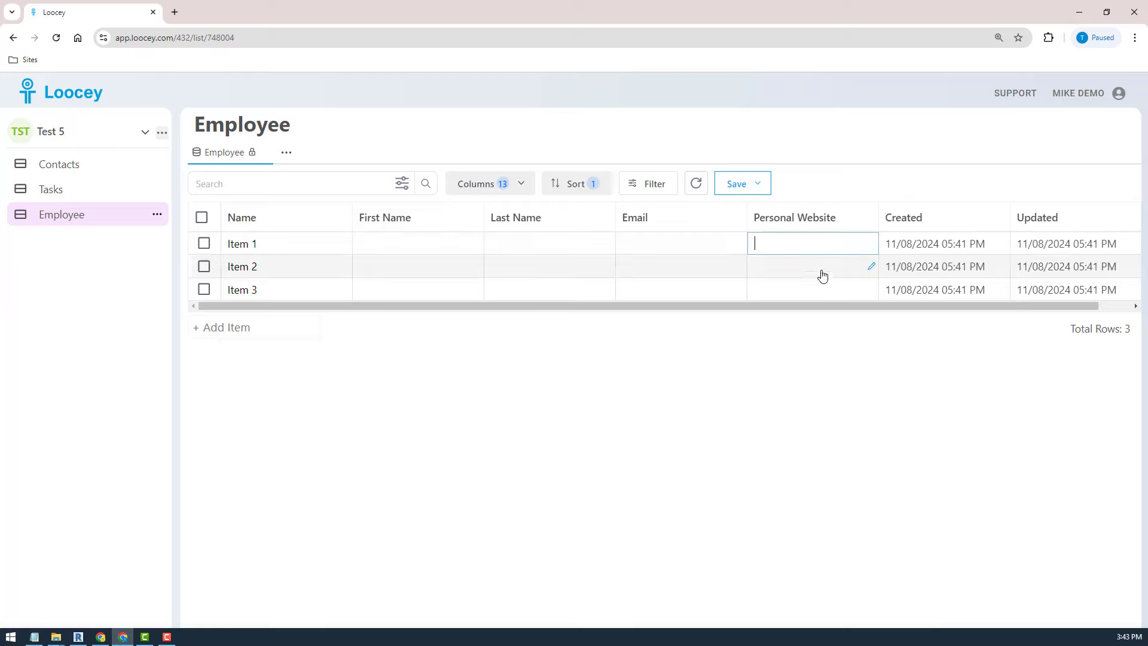
pyautogui.click(866, 388)
pyautogui.click(458, 38)
pyautogui.hotkey('ctrl', 'c')
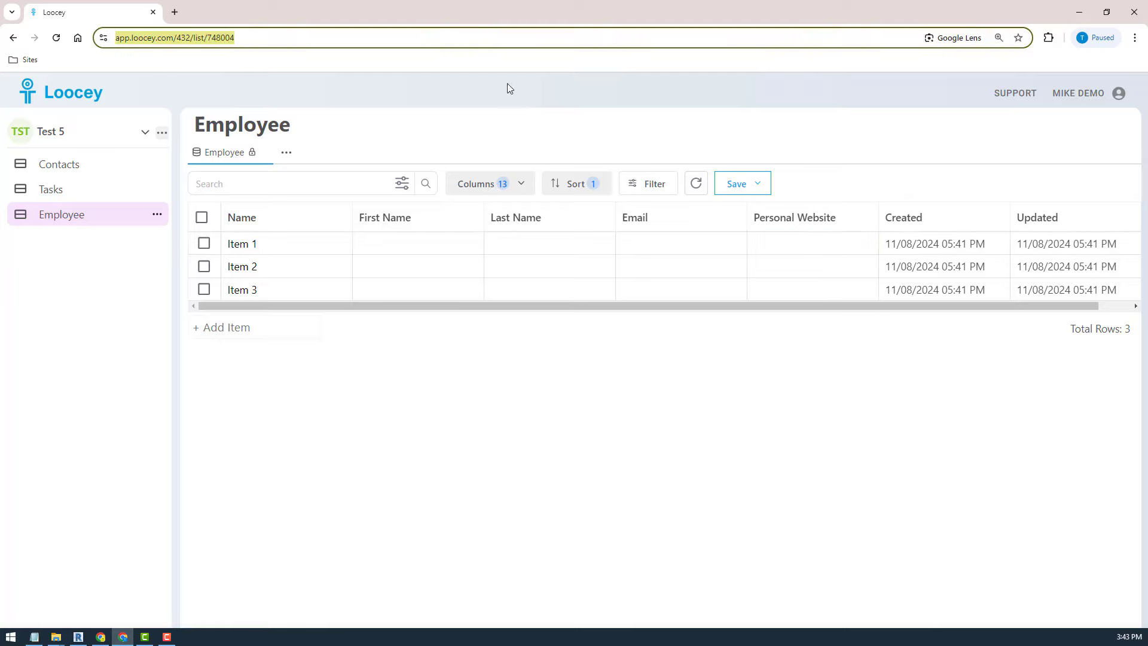
pyautogui.click(871, 243)
pyautogui.hotkey('ctrl', 'v')
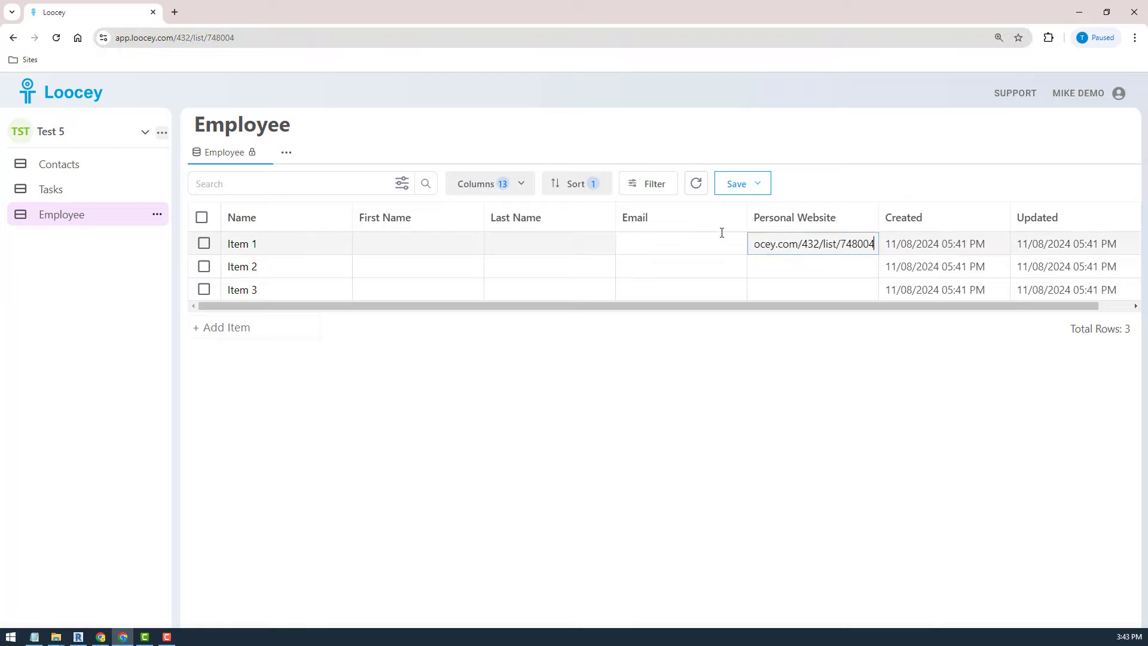
pyautogui.click(722, 233)
# - Narrow the Email and Name columns, then order First Name, Last Name, Personal Website
pyautogui.moveTo(745, 217); pyautogui.dragTo(715, 218)
pyautogui.moveTo(483, 227); pyautogui.dragTo(457, 230)
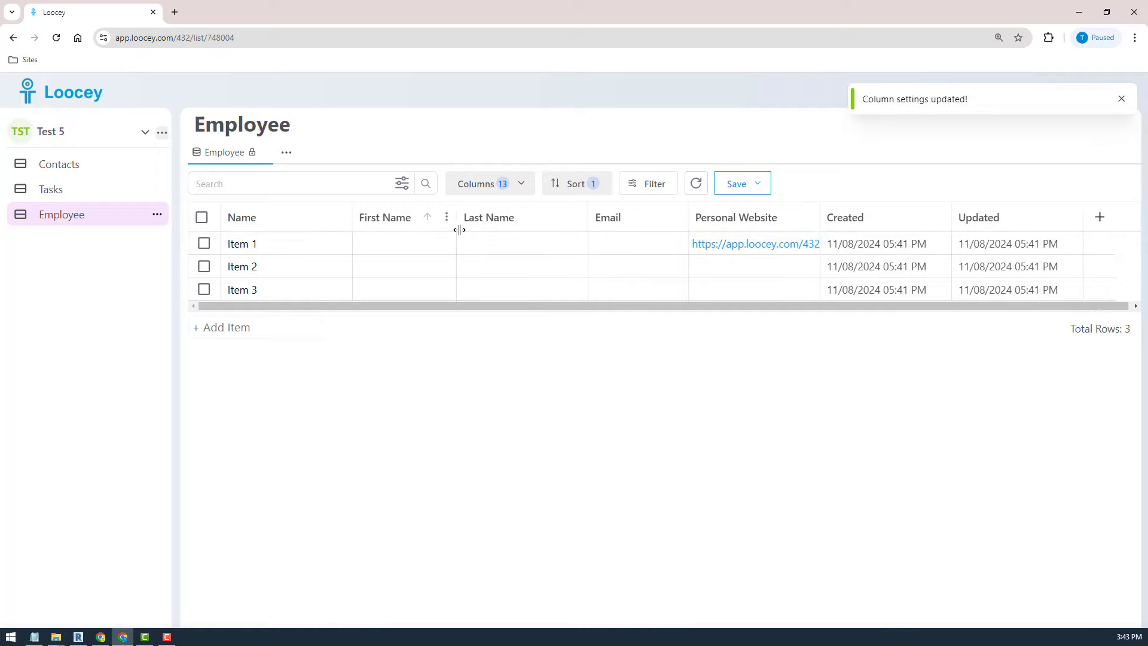
pyautogui.moveTo(349, 218); pyautogui.dragTo(326, 220)
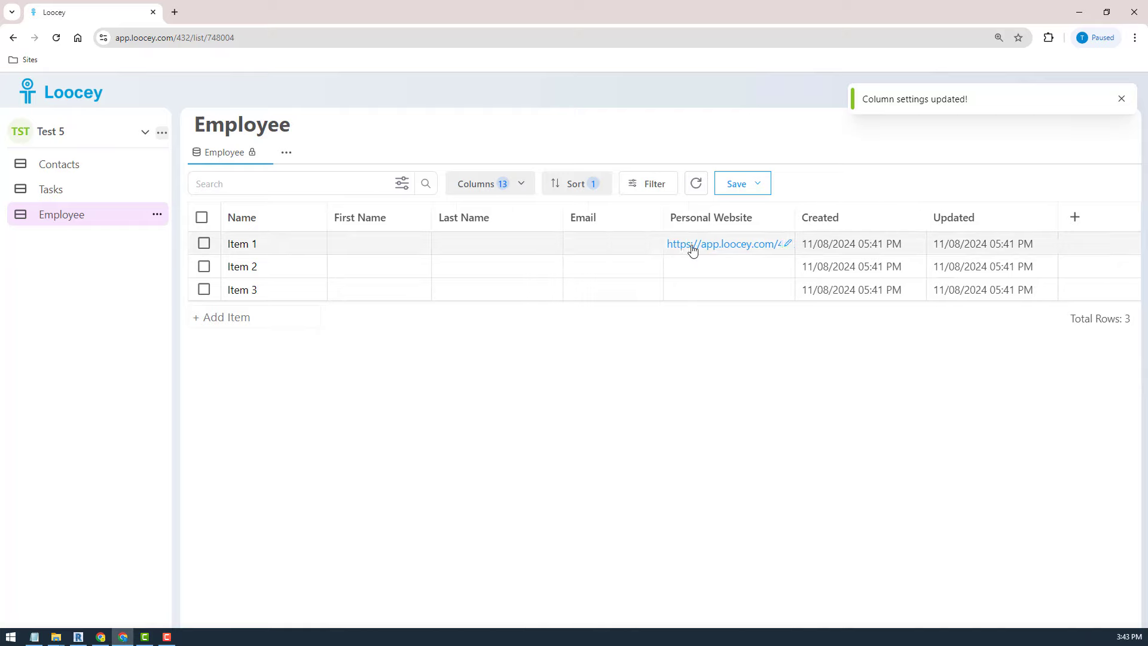
pyautogui.moveTo(728, 223); pyautogui.dragTo(506, 221)
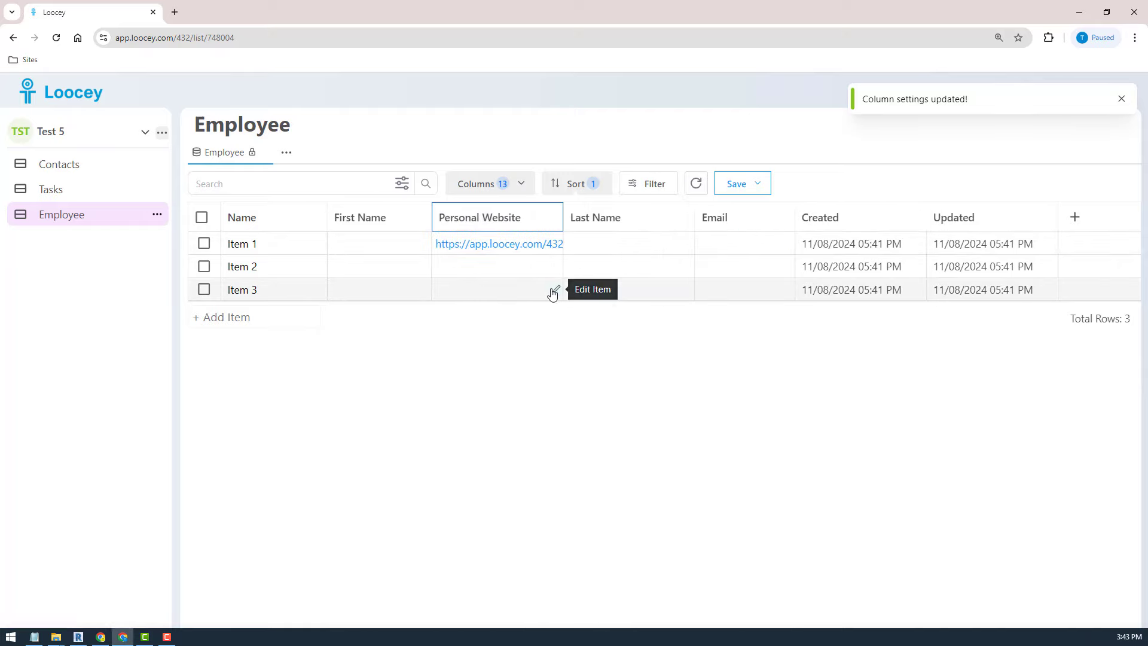
pyautogui.moveTo(597, 221); pyautogui.dragTo(538, 227)
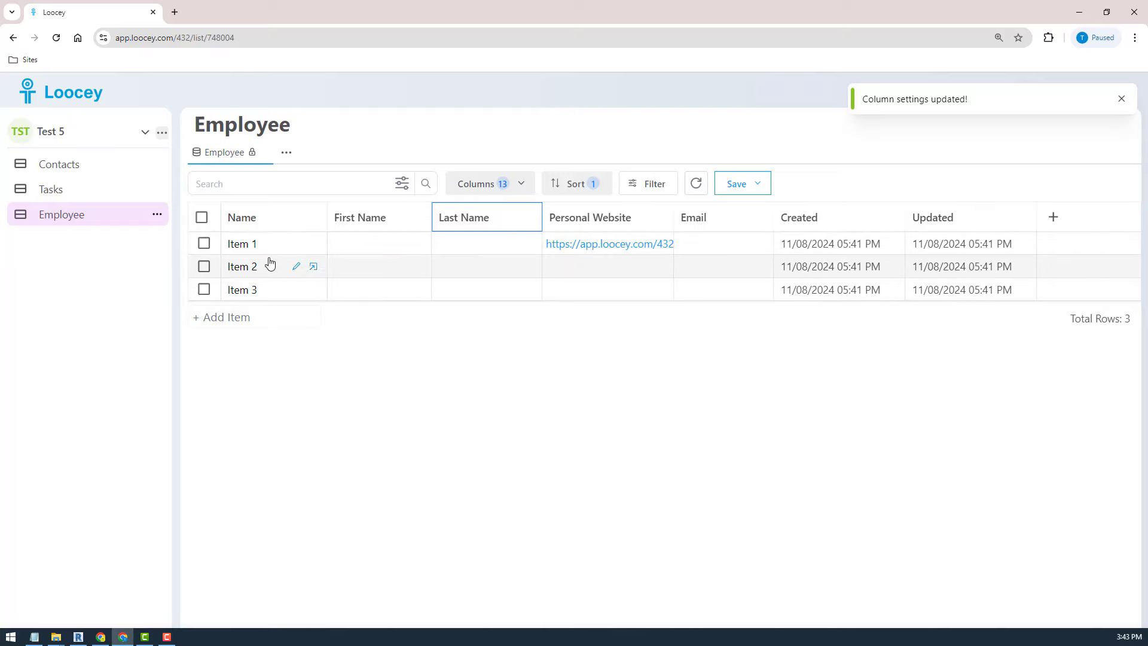
# - Give Item 1 first name John and last name Smith, then open its record
pyautogui.click(380, 260)
pyautogui.click(365, 249)
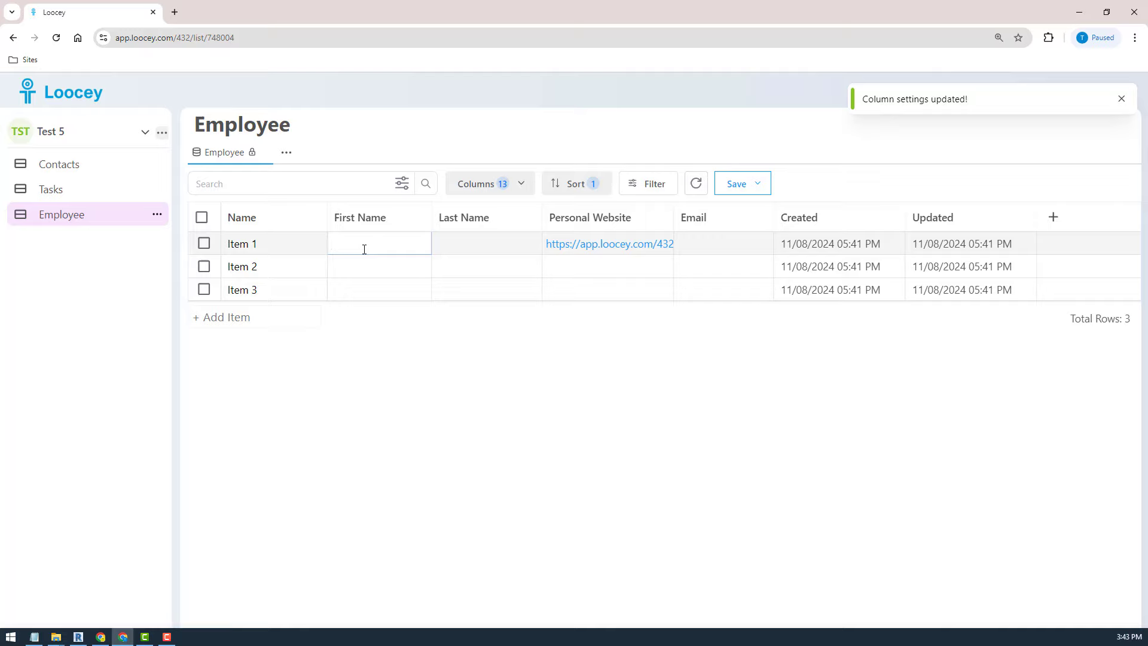
pyautogui.write('John')
pyautogui.click(448, 239)
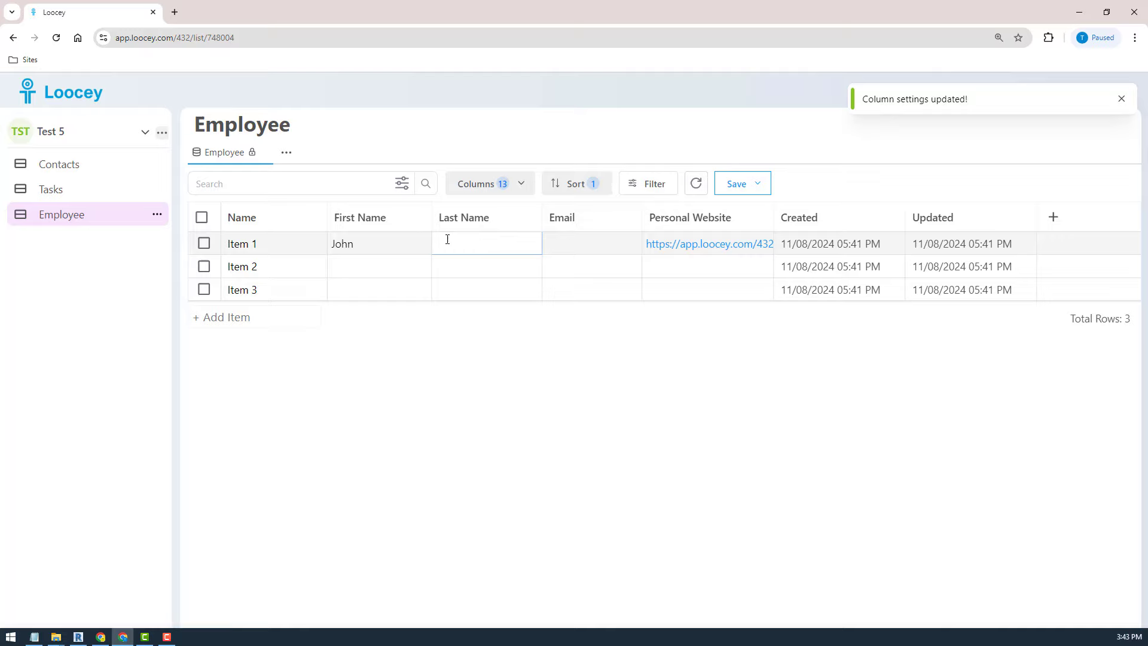
pyautogui.write('Smith')
pyautogui.click(511, 266)
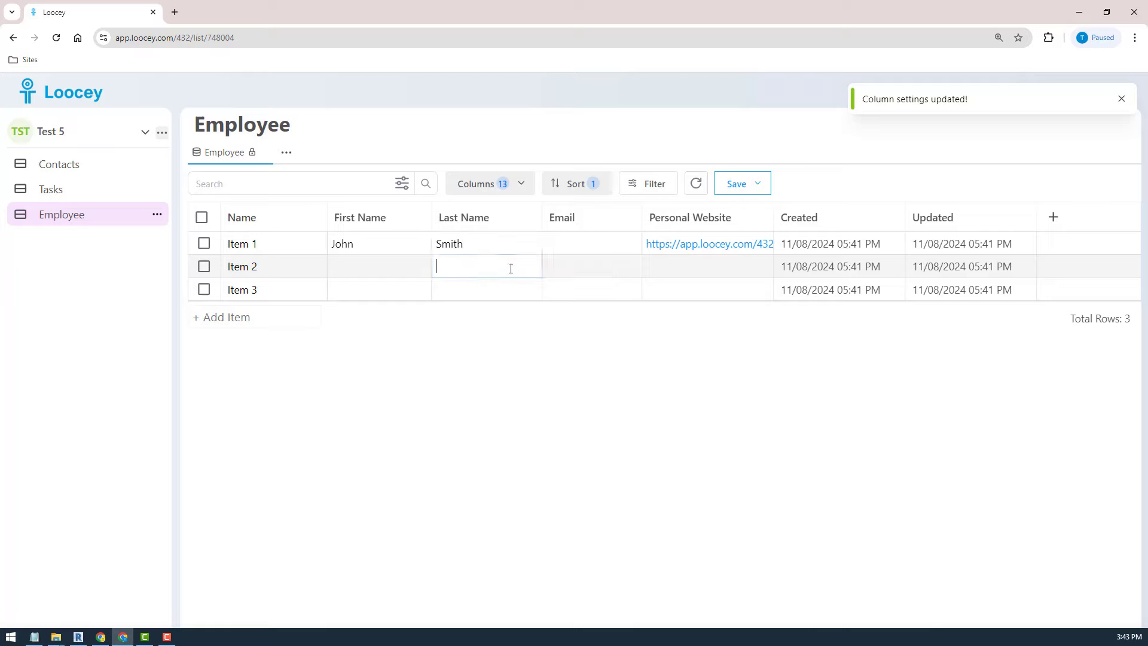
pyautogui.click(239, 244)
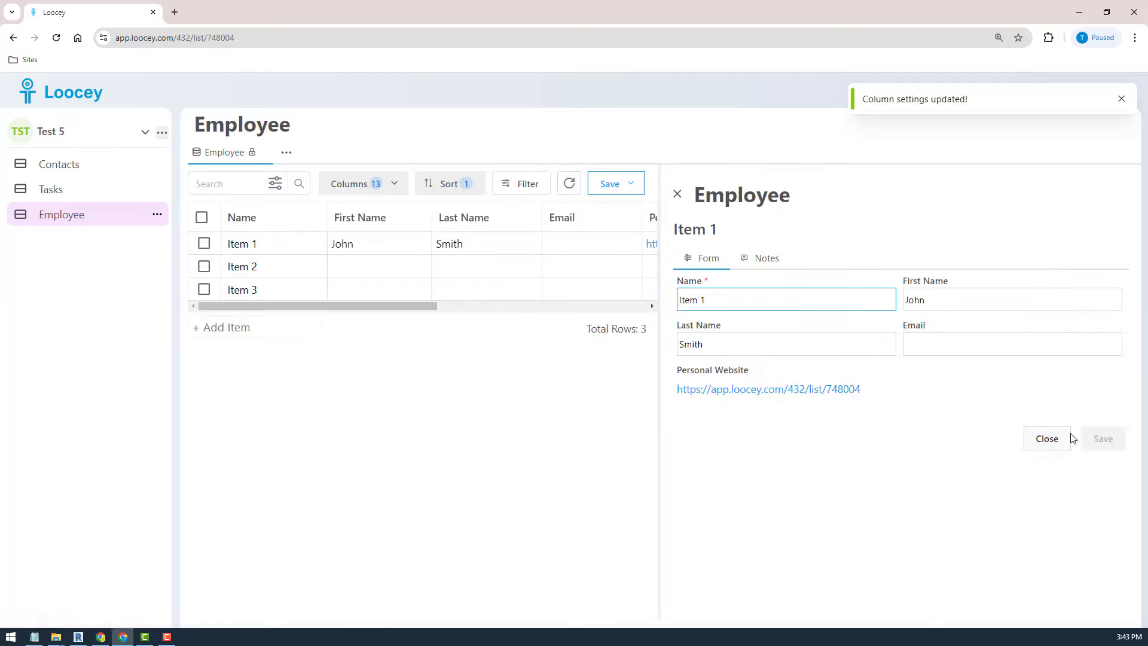
# - Sign back in with the autofilled email and password and return to the Employee list
pyautogui.click(998, 345)
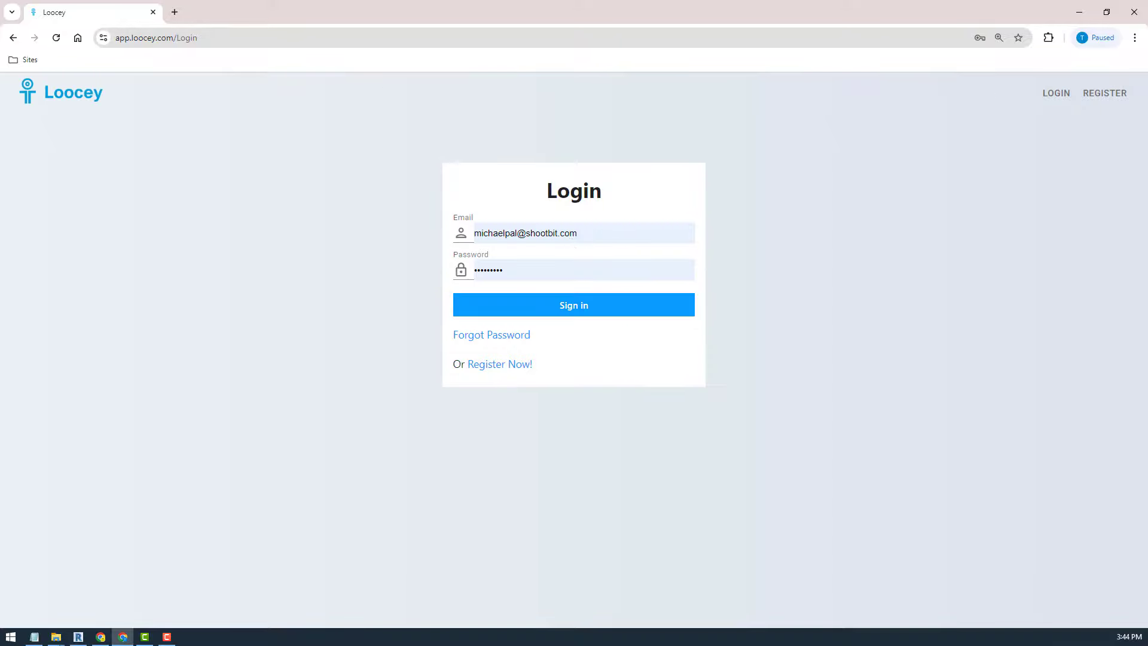
pyautogui.click(569, 310)
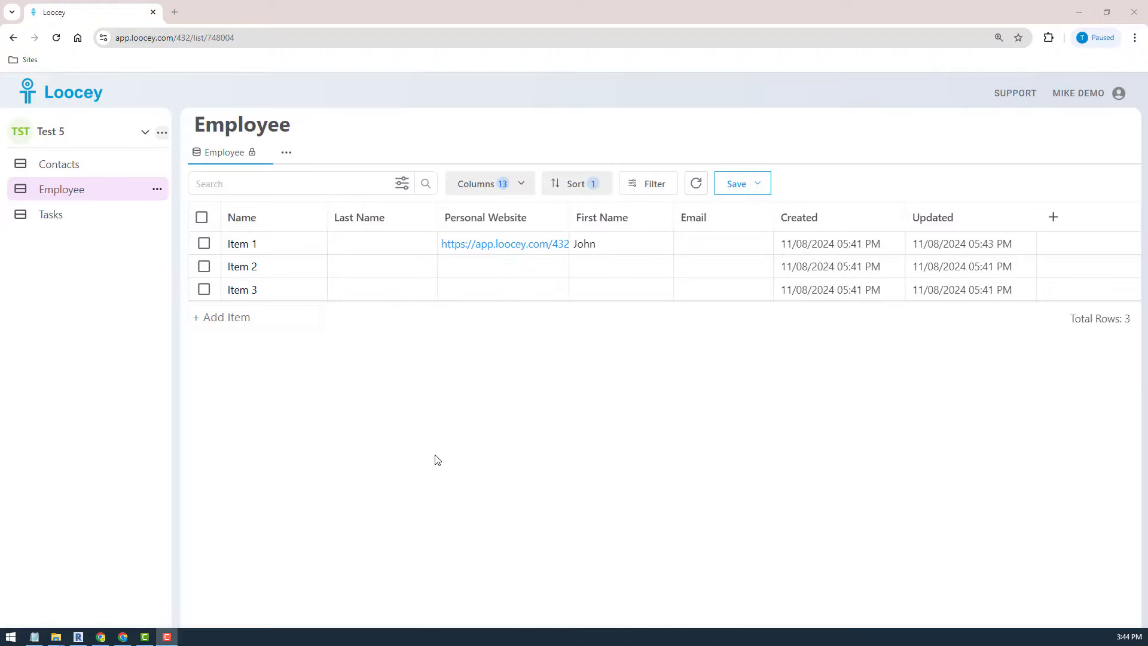
# - Open Item 1 and save an autofilled e-mail address for the employee
pyautogui.click(246, 240)
pyautogui.click(943, 296)
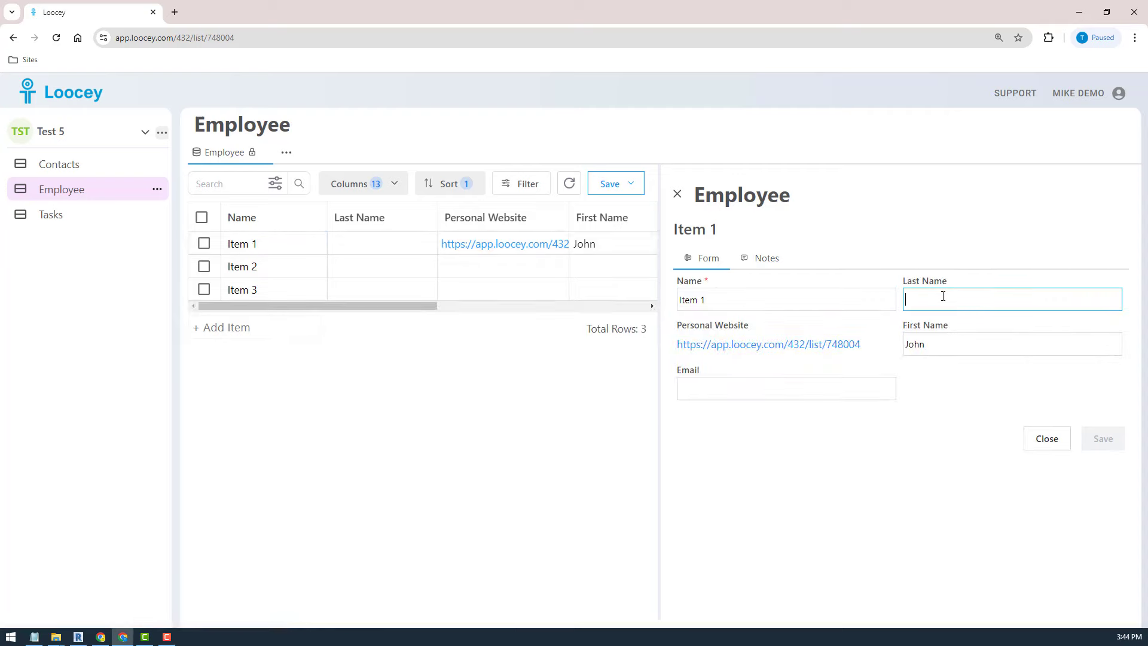
pyautogui.click(759, 392)
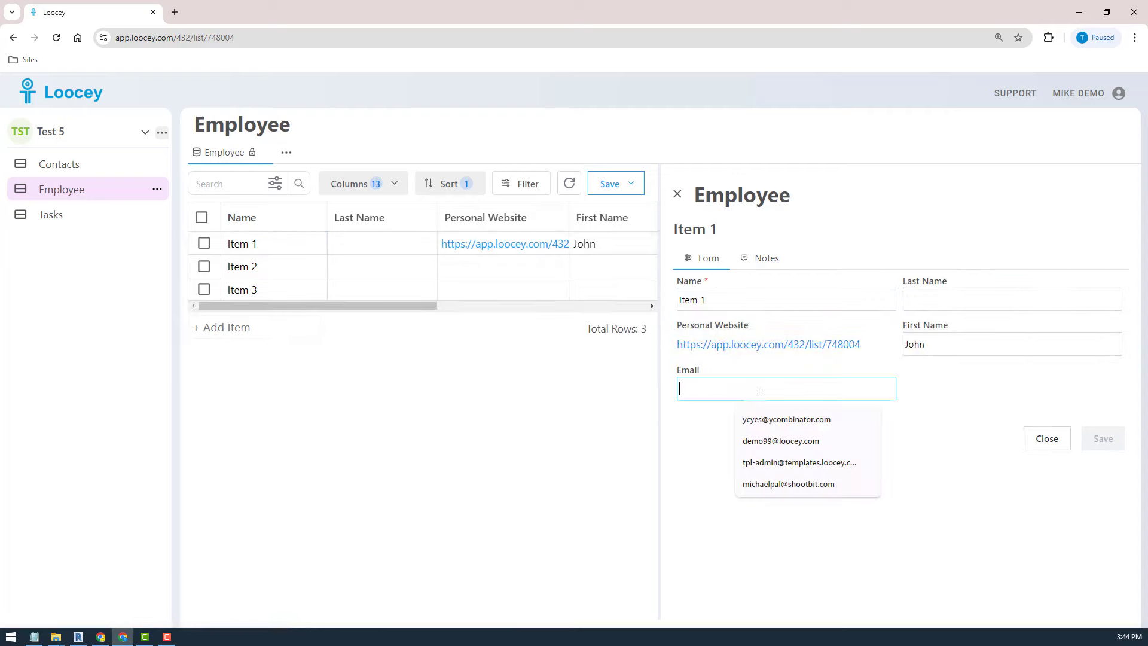
pyautogui.click(841, 430)
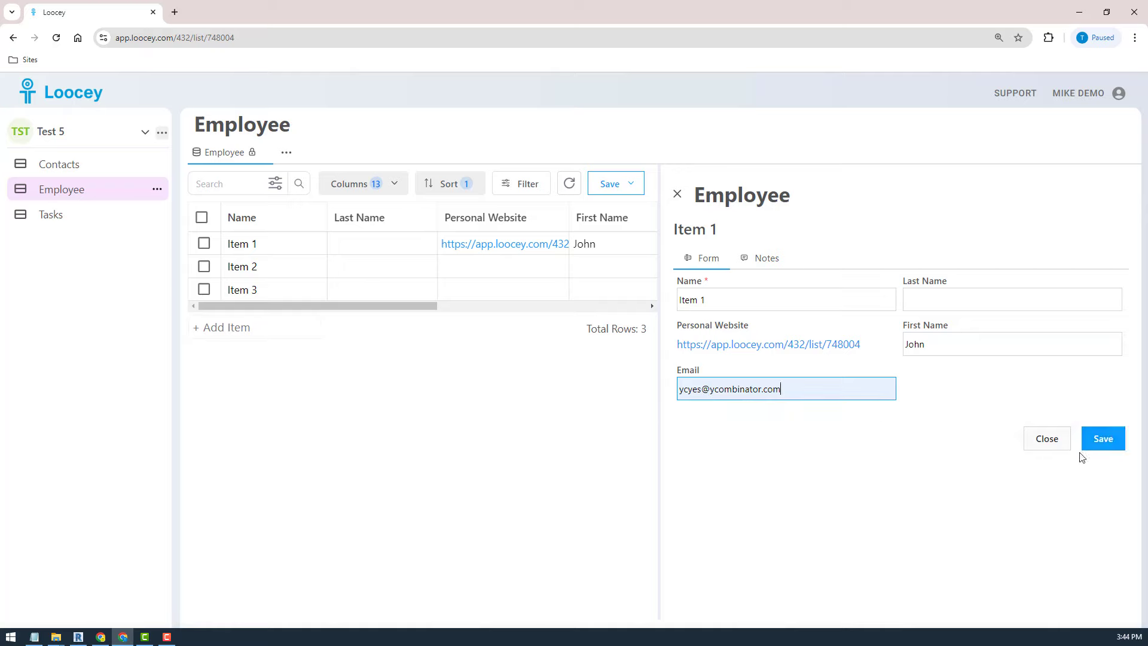
pyautogui.click(1117, 443)
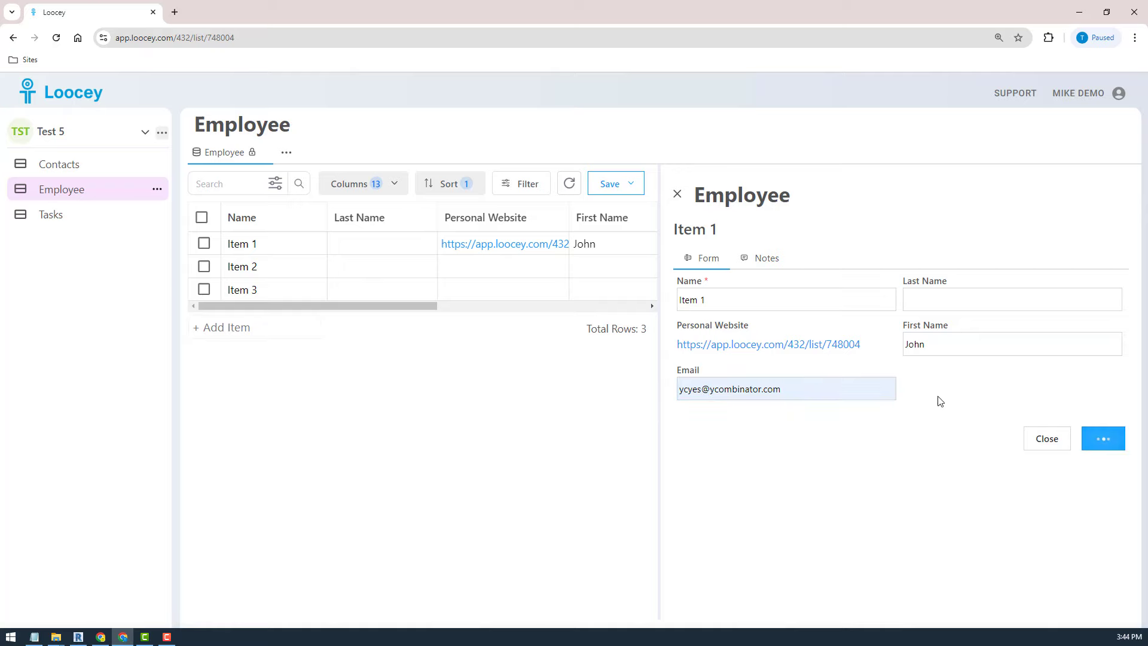
# - Replace the e-mail's domain, save the correction, and close Item 1's record
pyautogui.click(945, 292)
pyautogui.doubleClick(753, 389)
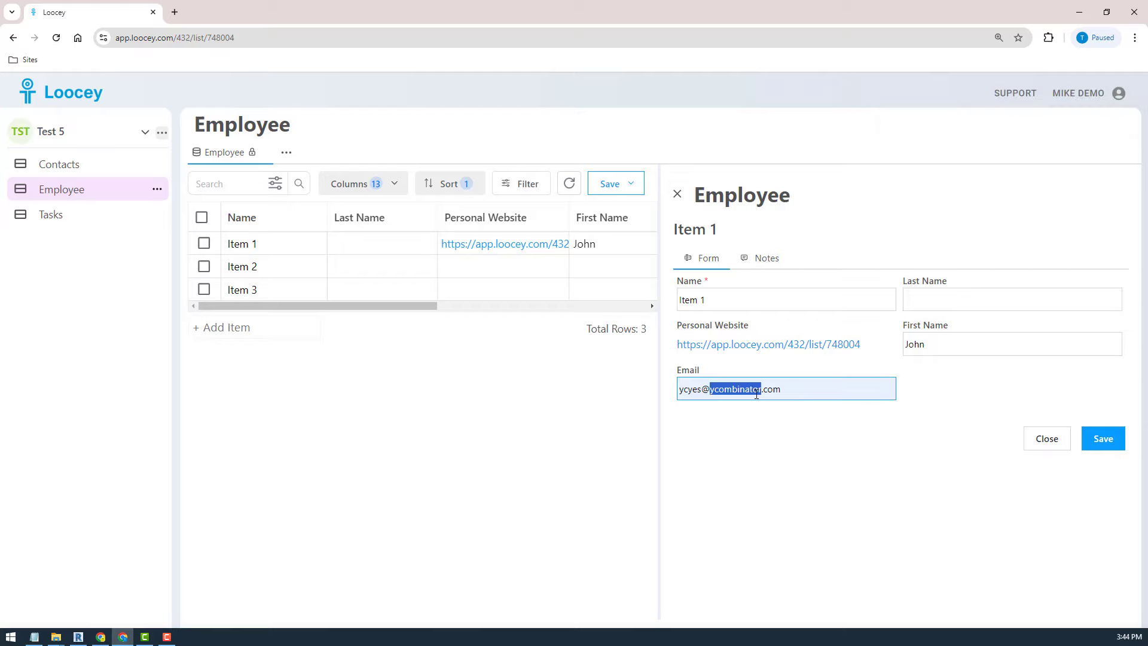
pyautogui.write('ss')
pyautogui.click(1093, 441)
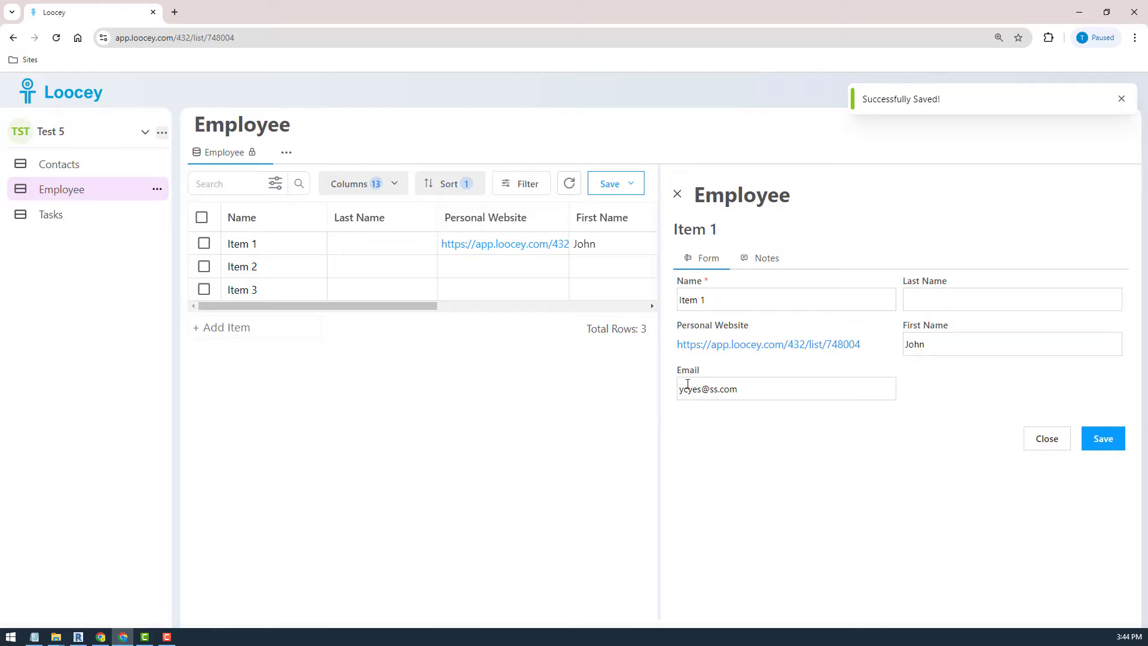
pyautogui.click(675, 193)
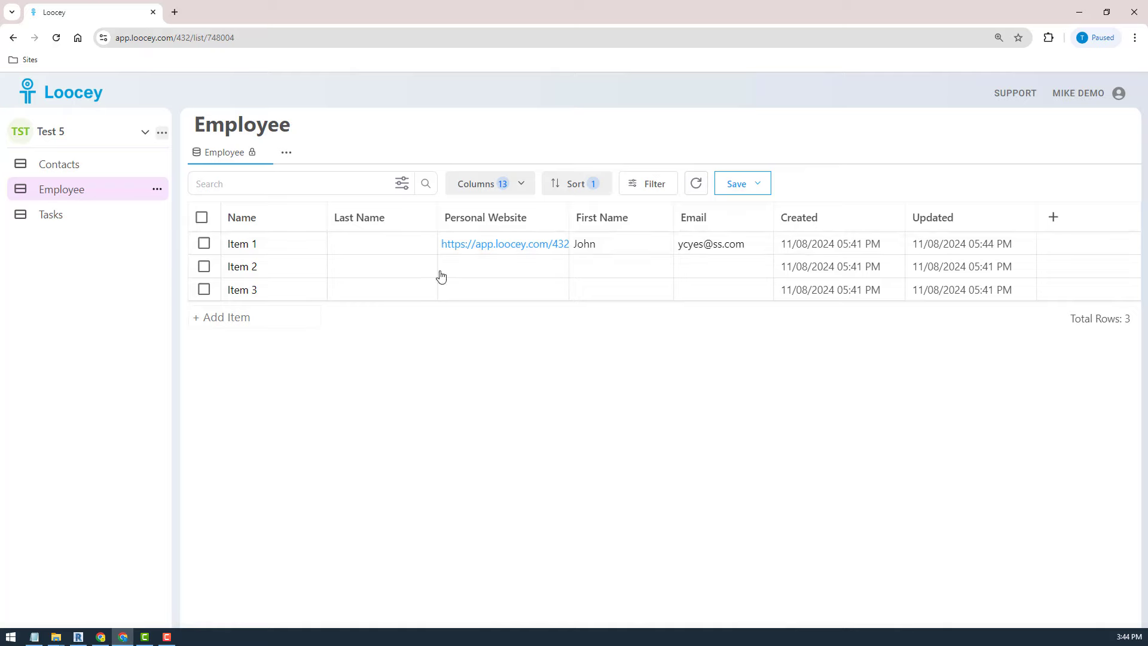
# - Select and delete the Item 3 row, confirming the deletion
pyautogui.click(204, 289)
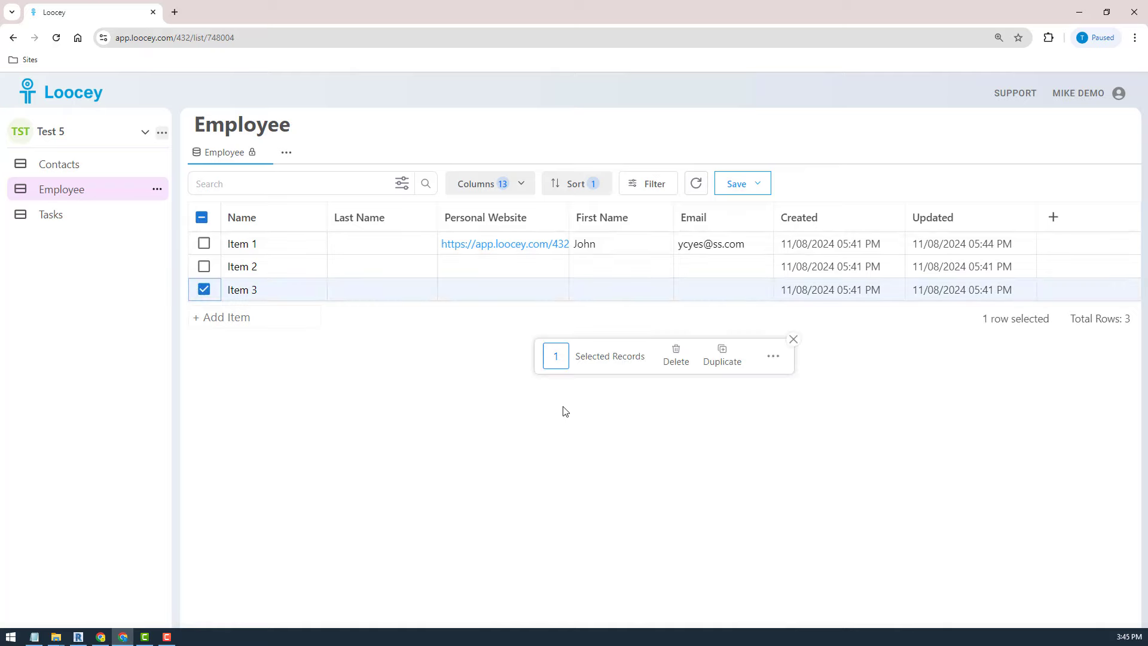
pyautogui.click(677, 359)
pyautogui.click(681, 394)
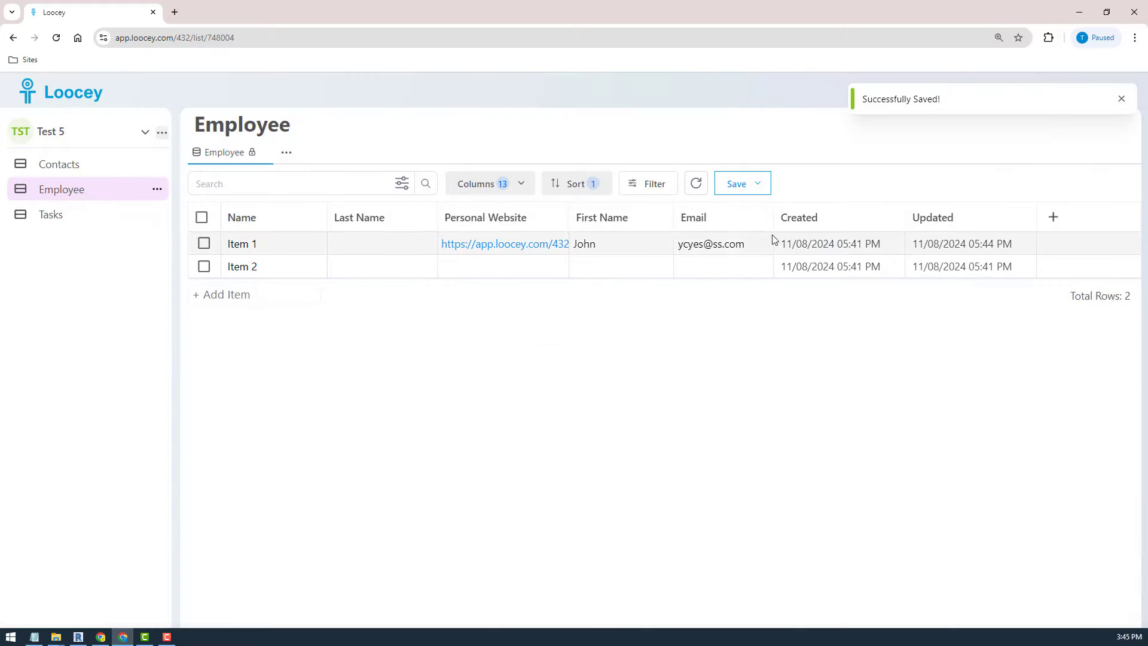
pyautogui.click(763, 220)
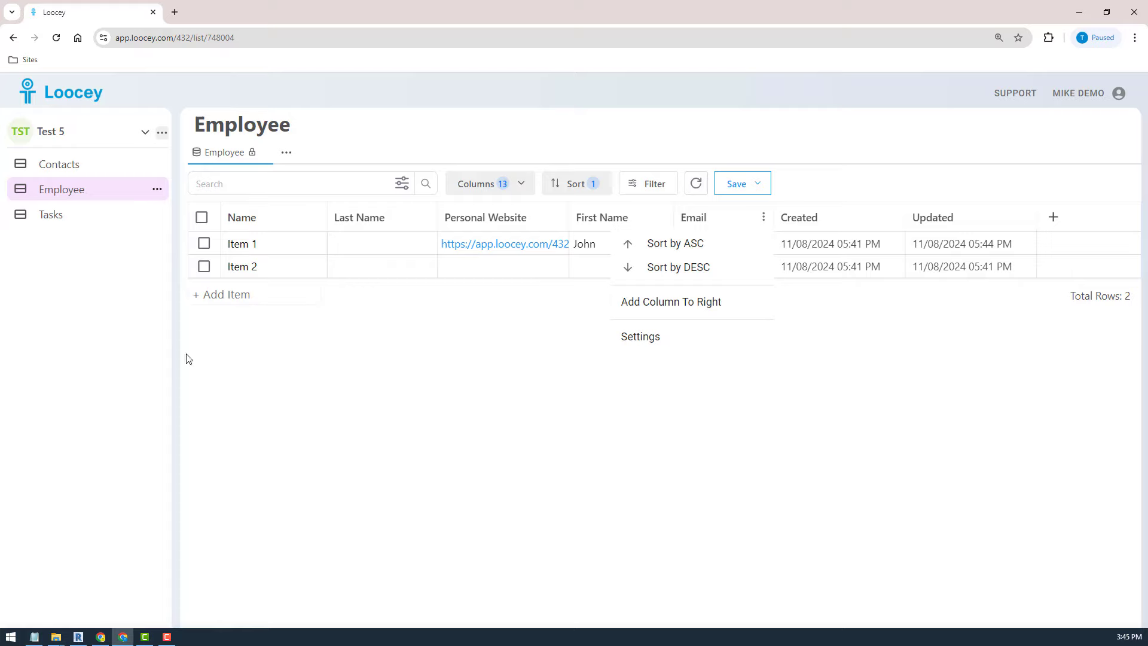
# - Insert Swtich1, a Switch-type column, immediately right of Email in the Employee list
pyautogui.click(665, 314)
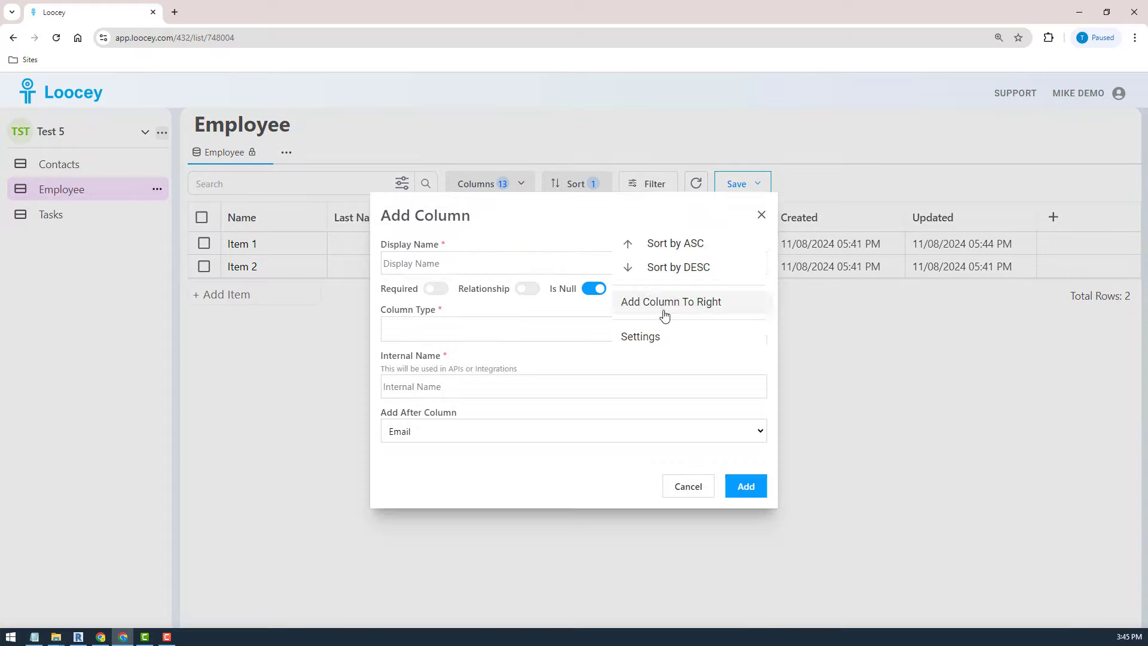
pyautogui.click(395, 263)
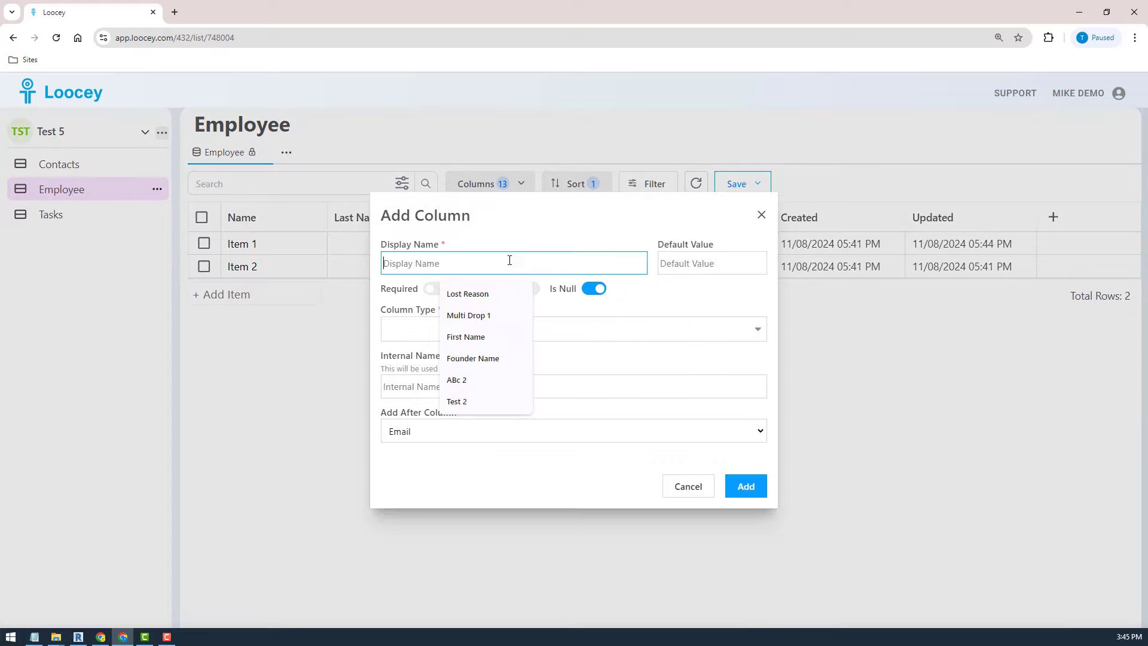
pyautogui.write('s')
pyautogui.press('BackSpace')
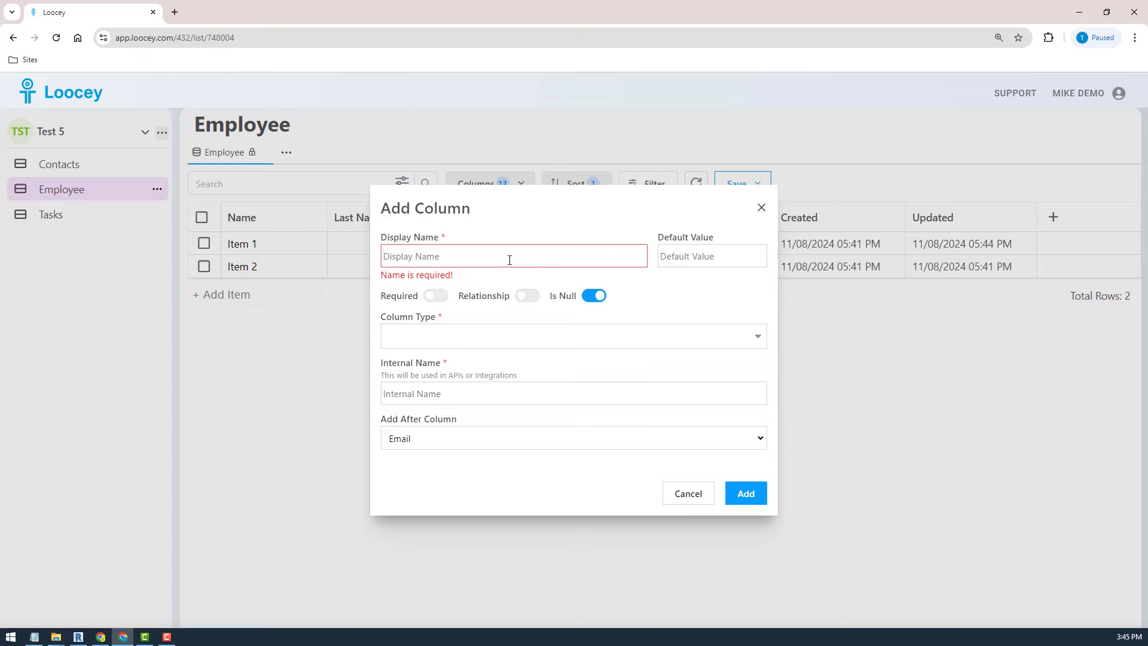
pyautogui.write('Swit')
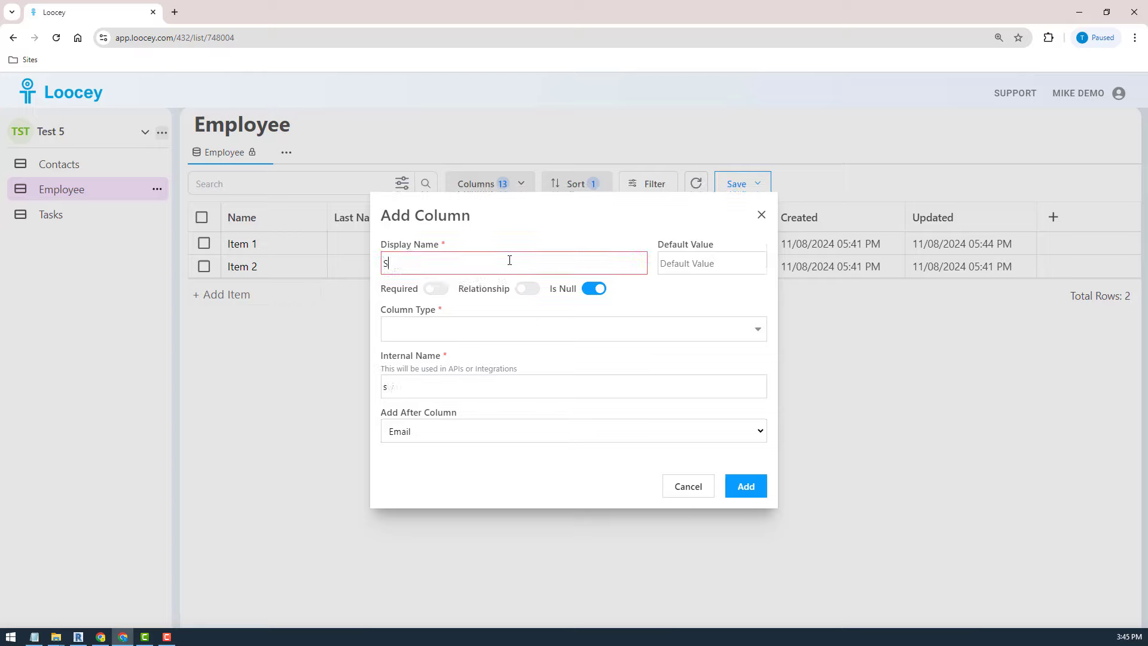
pyautogui.press('BackSpace')
pyautogui.press('BackSpace')
pyautogui.press('BackSpace')
pyautogui.write('wtic')
pyautogui.click(433, 333)
pyautogui.write('sw')
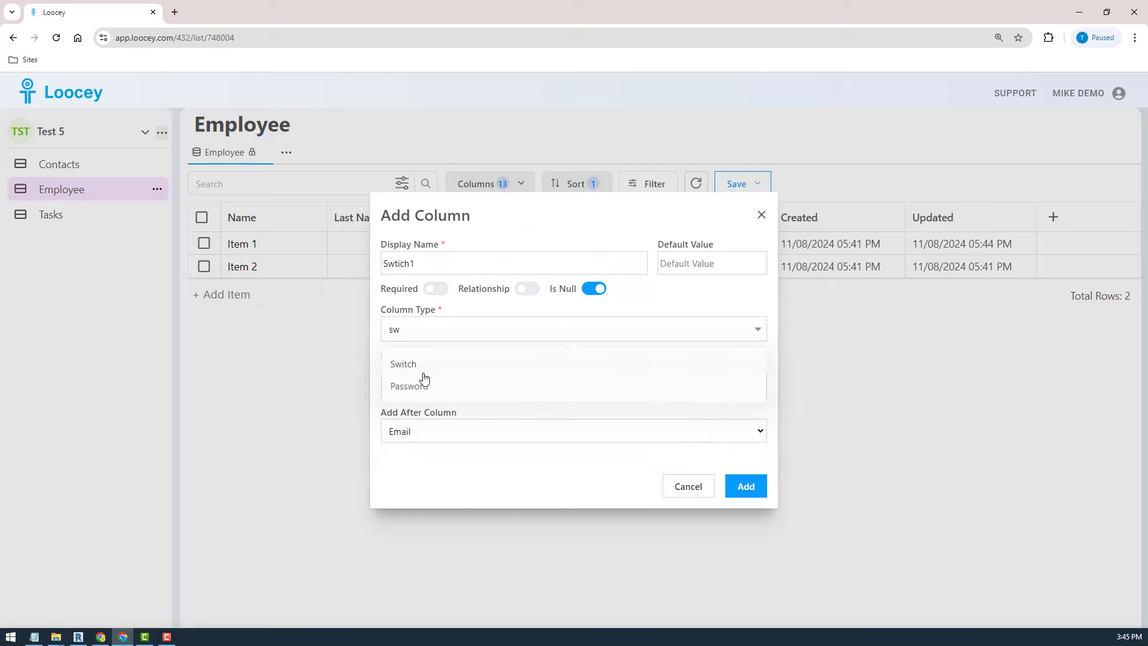
pyautogui.click(423, 368)
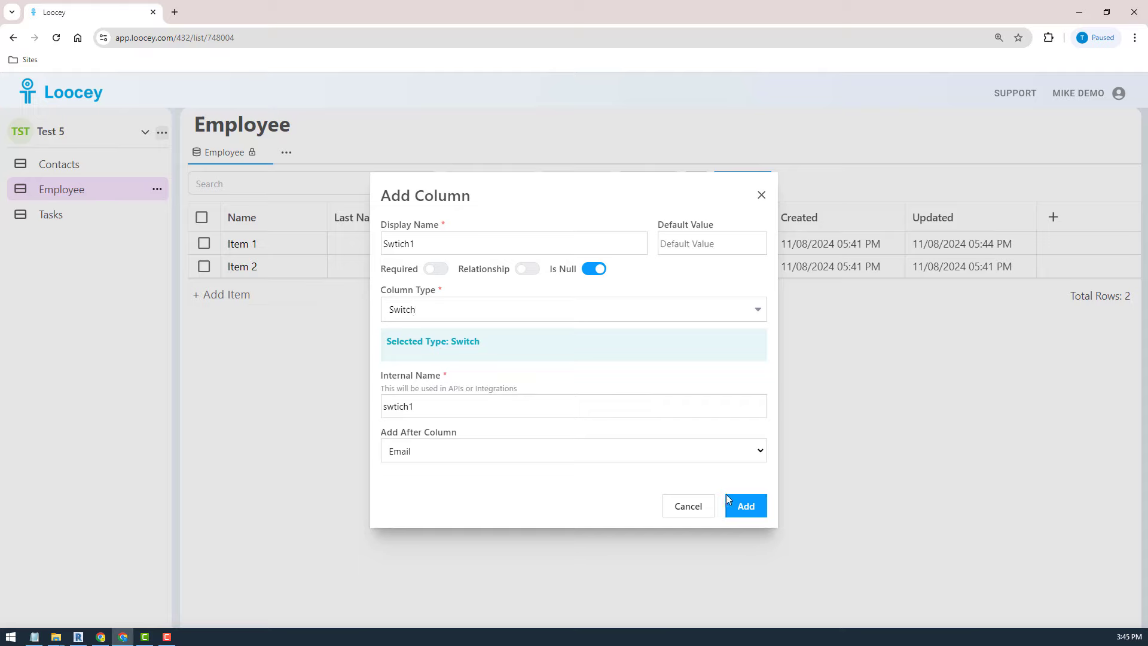
pyautogui.click(744, 507)
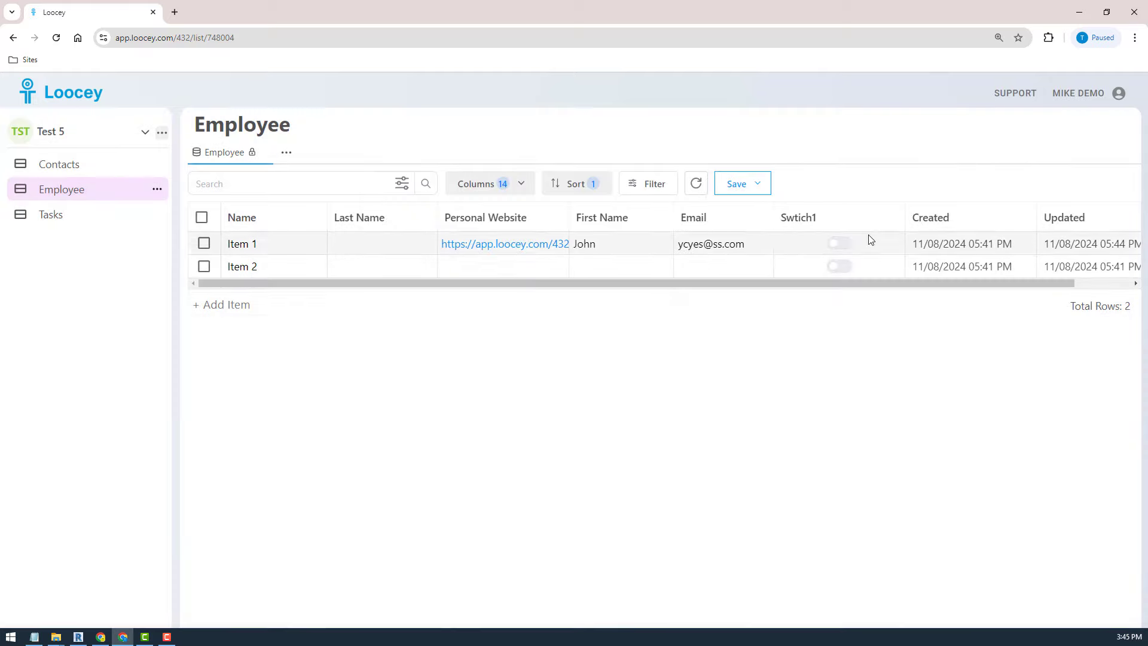
# - Add a CheckBox column named Check1 to the right of Swtich1
pyautogui.click(894, 218)
pyautogui.click(815, 305)
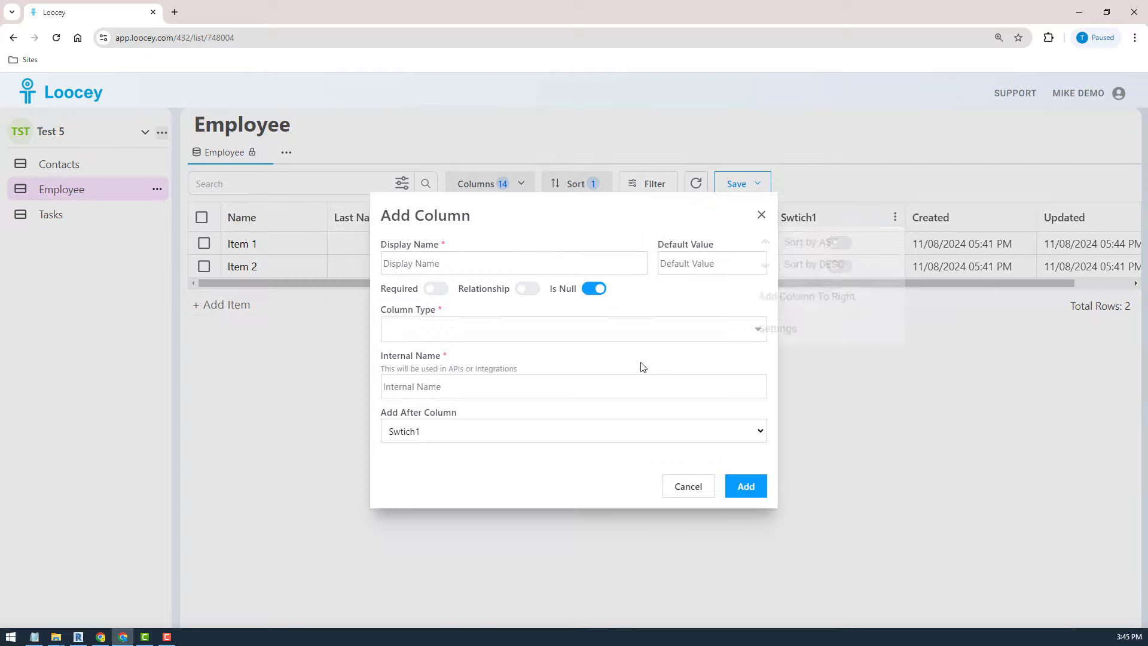
pyautogui.click(430, 263)
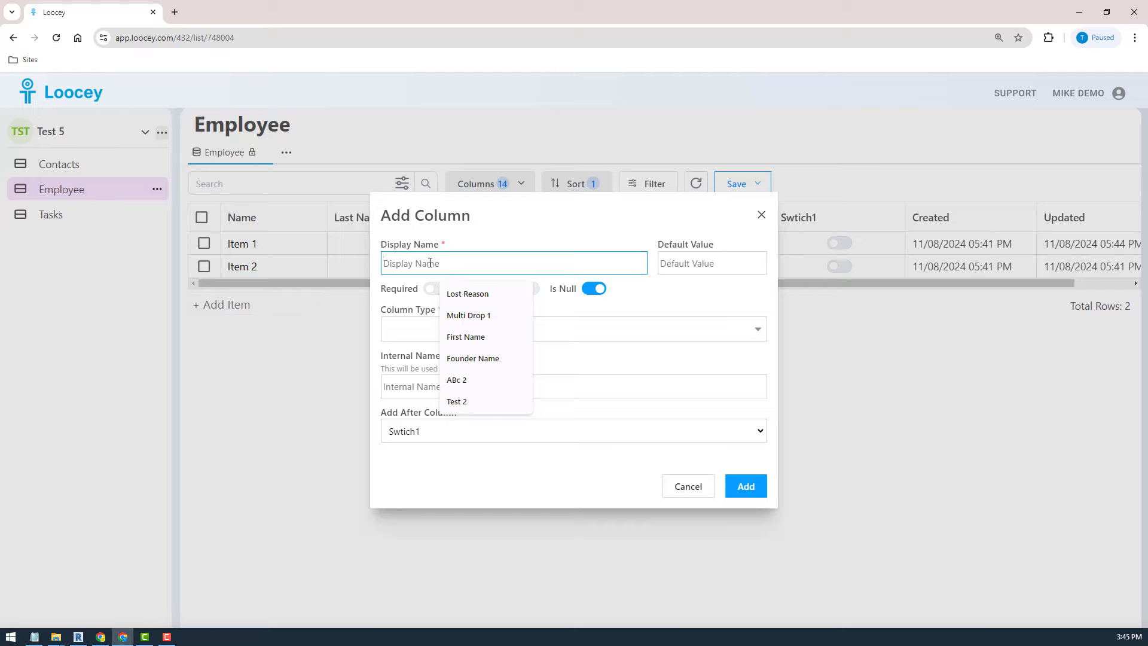
pyautogui.write('Check1')
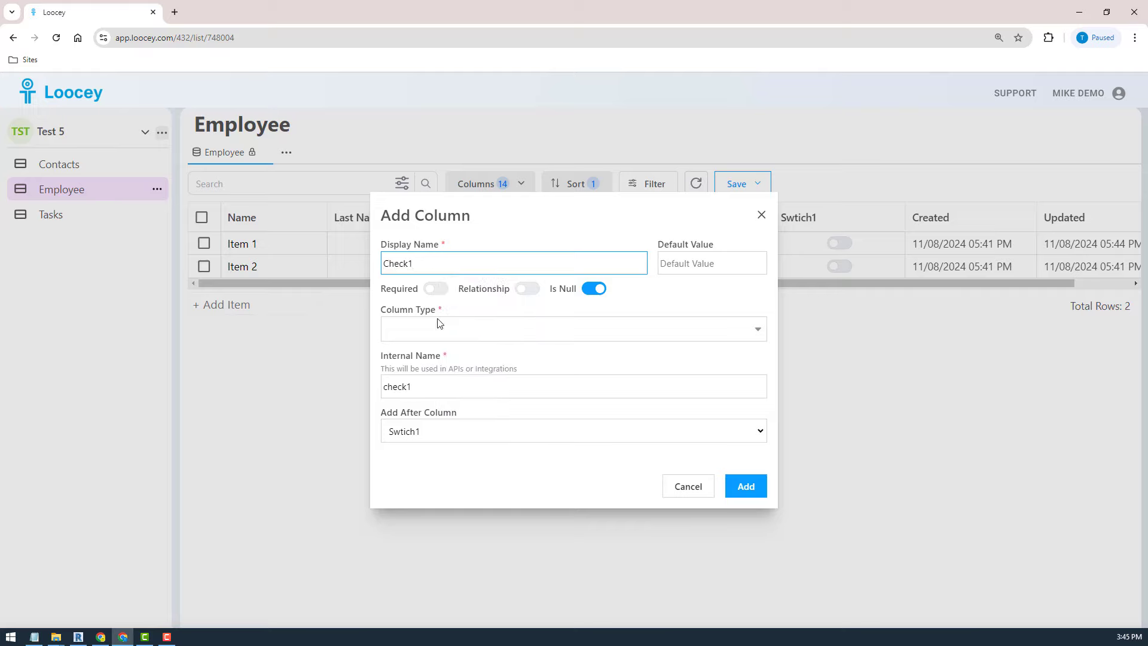
pyautogui.click(438, 331)
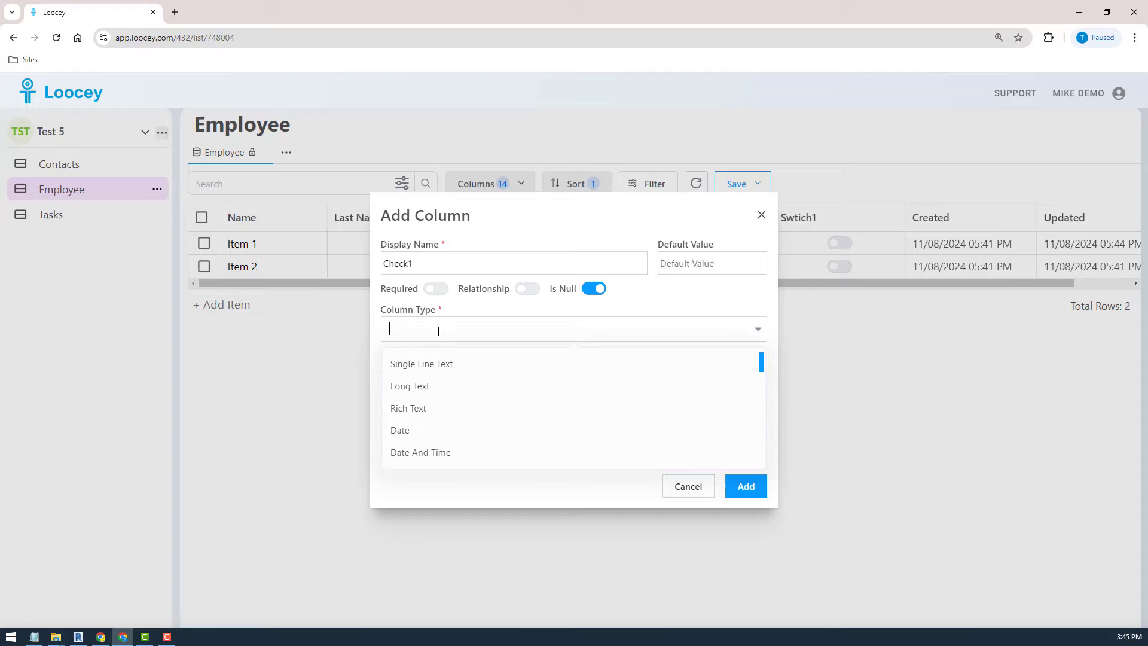
pyautogui.write('ch')
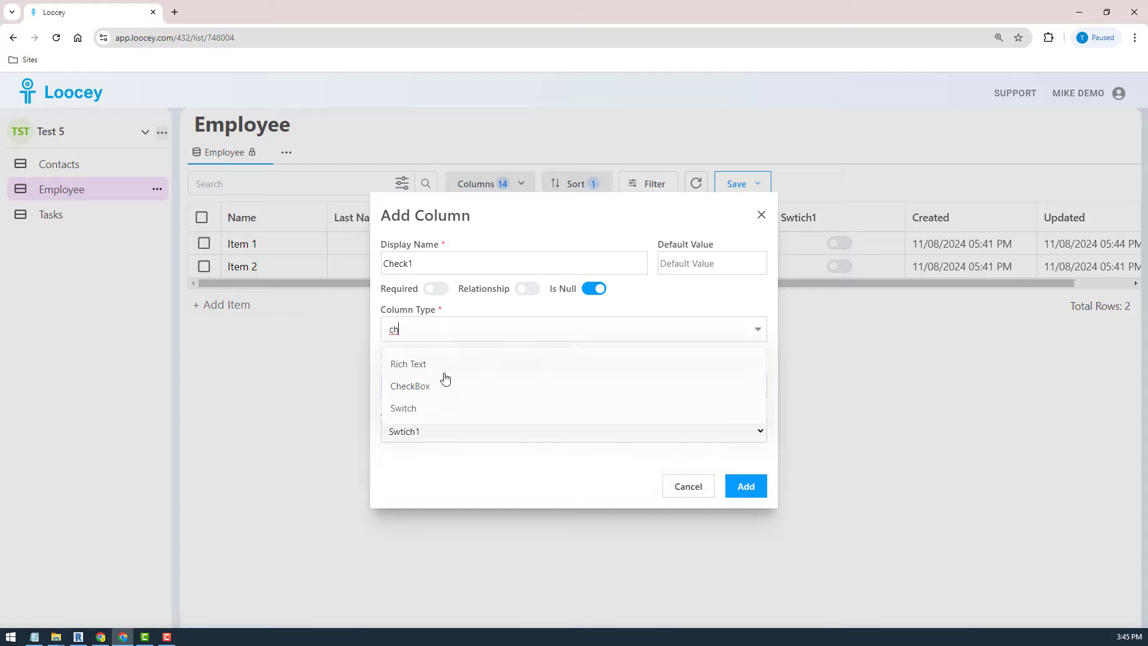
pyautogui.click(429, 387)
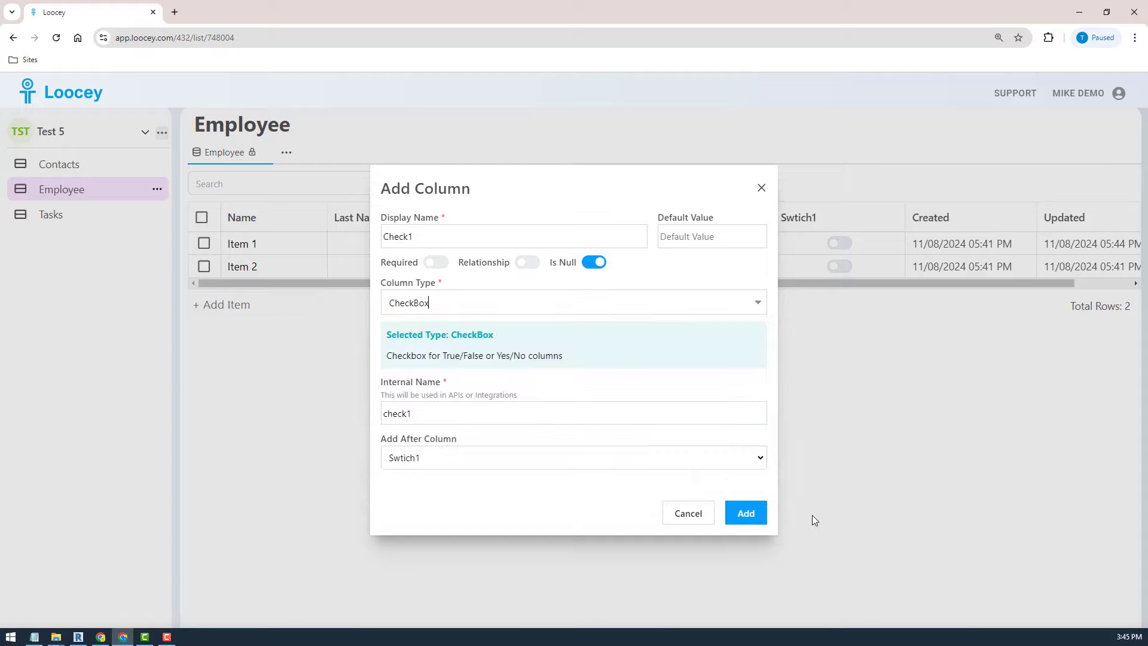
pyautogui.click(748, 521)
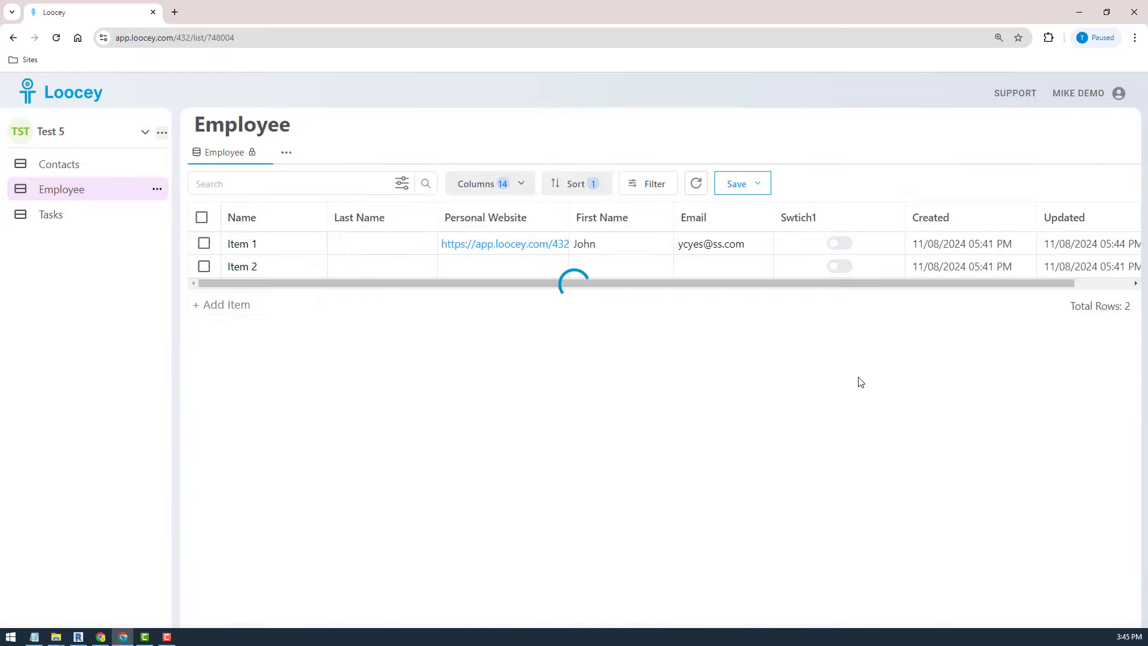
# - Tick Check1 and turn on Swtich1 for Item 1, then start a column after Email
pyautogui.click(973, 244)
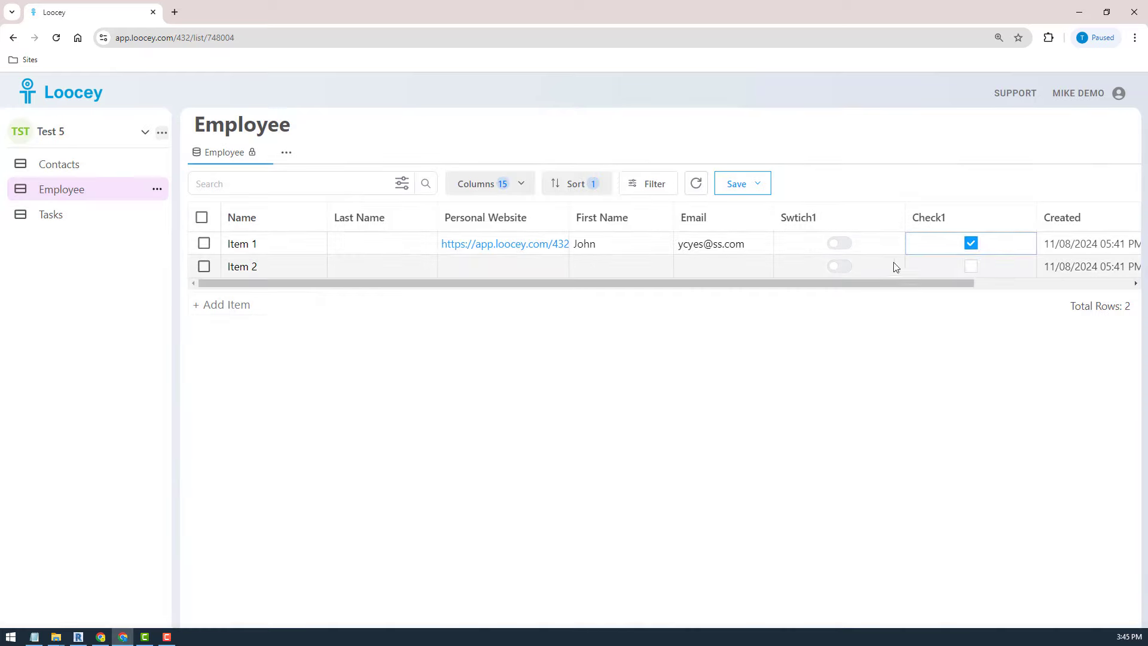
pyautogui.click(841, 244)
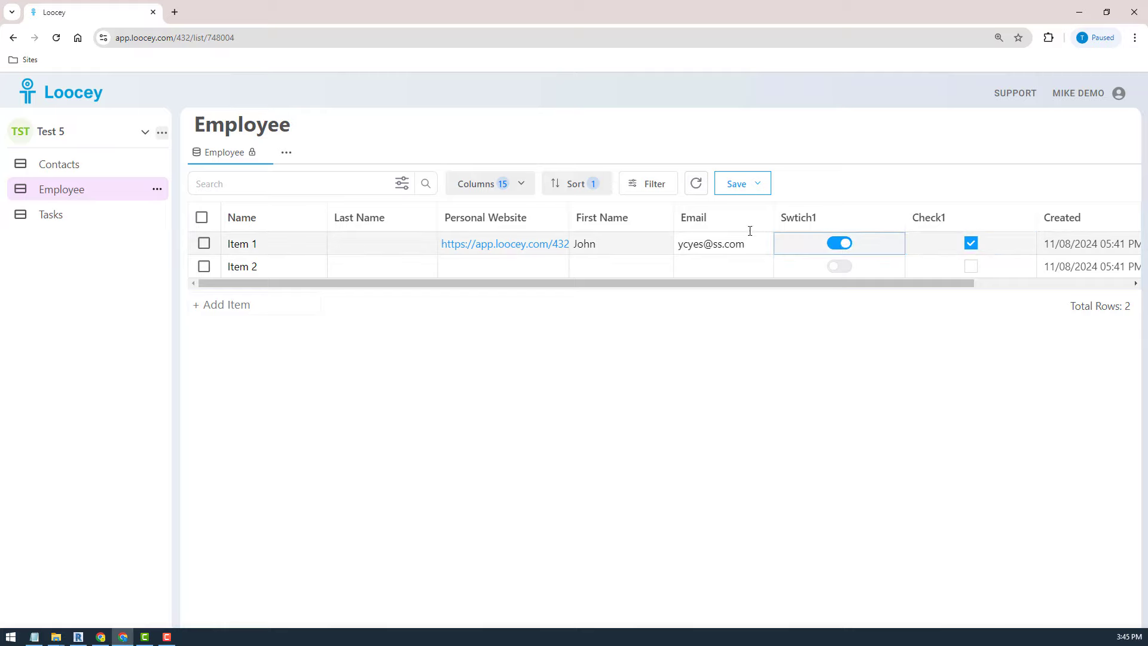
pyautogui.click(763, 218)
pyautogui.click(634, 302)
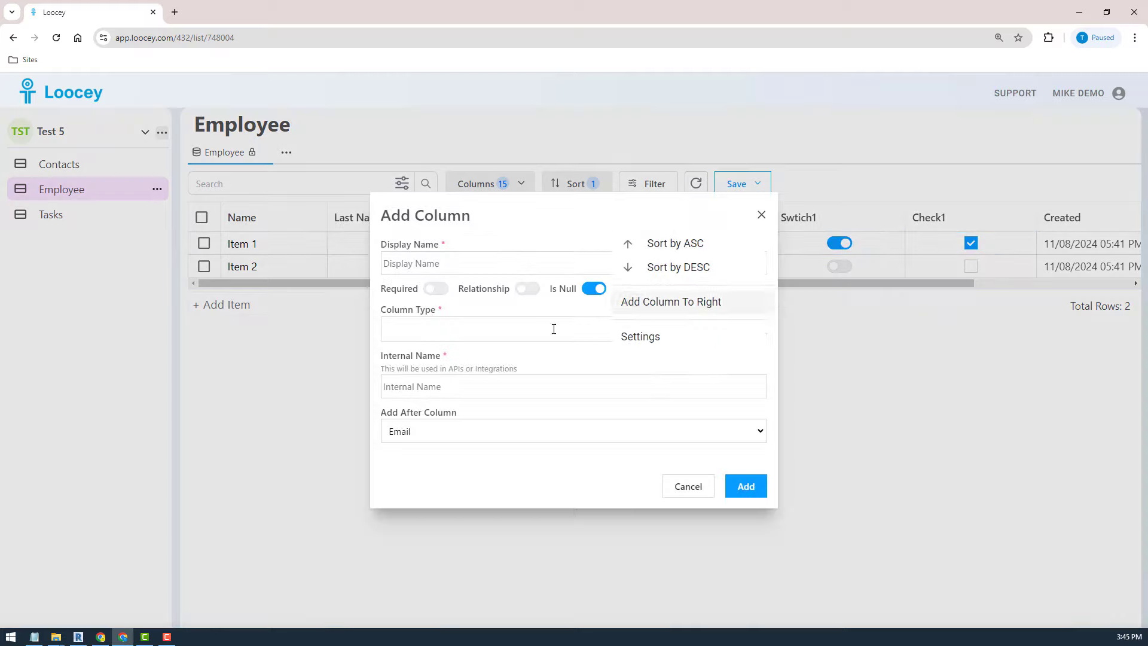
# - Create an Integer column with display name Age right after Email
pyautogui.click(413, 265)
pyautogui.click(417, 335)
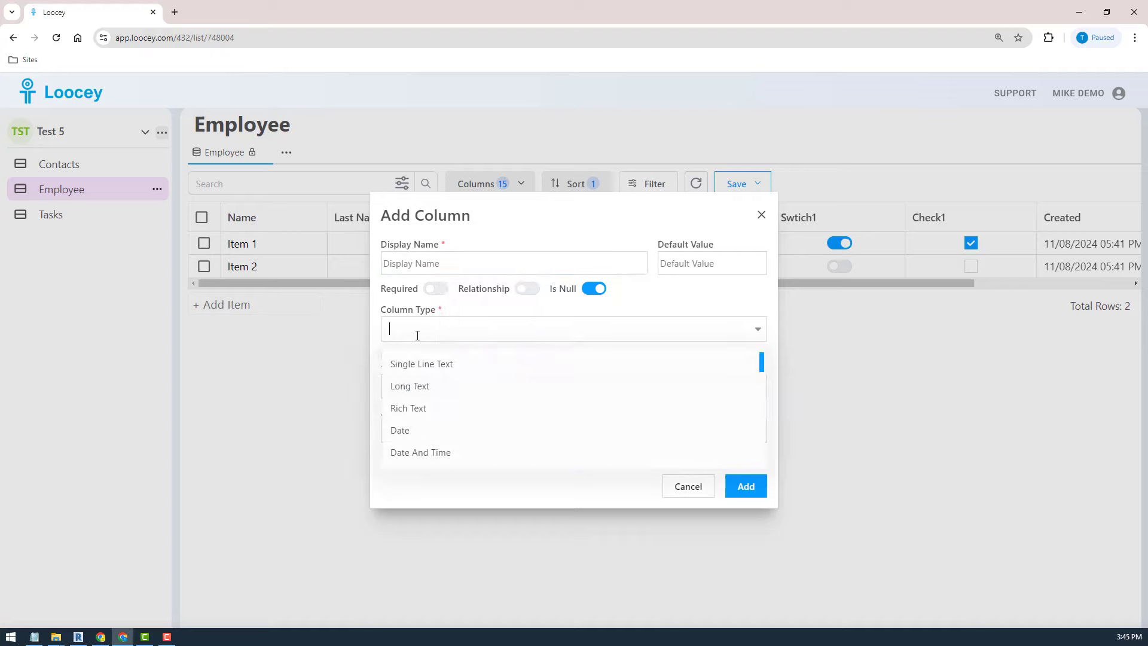
pyautogui.scroll(-10, 542, 402)
pyautogui.scroll(10, 542, 401)
pyautogui.write('in')
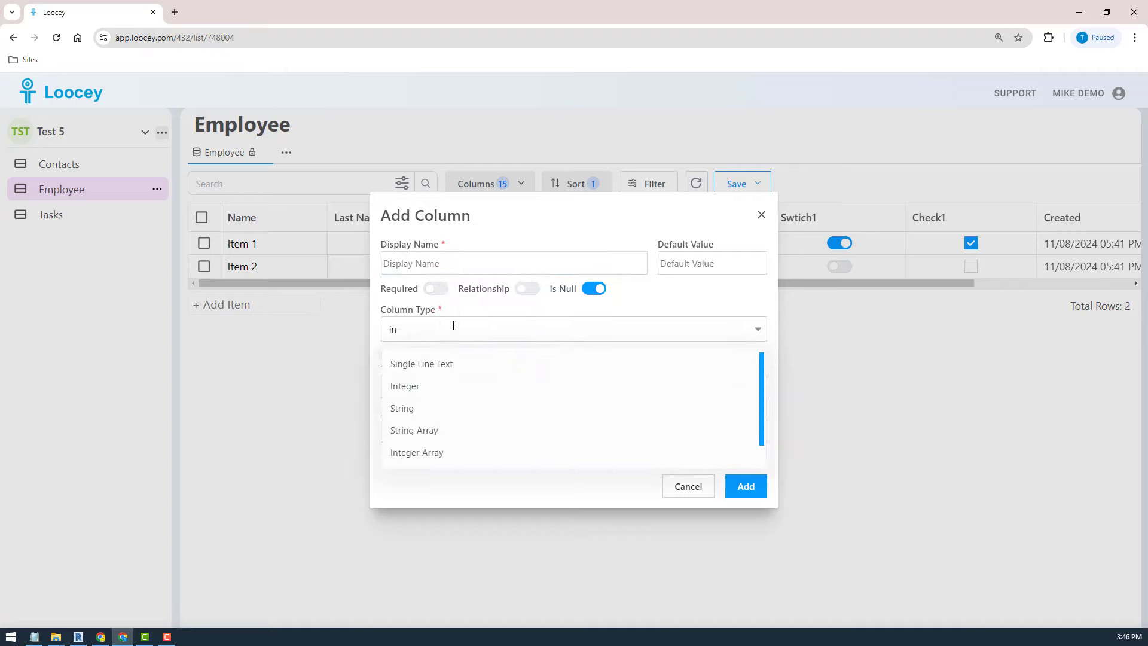
pyautogui.click(422, 387)
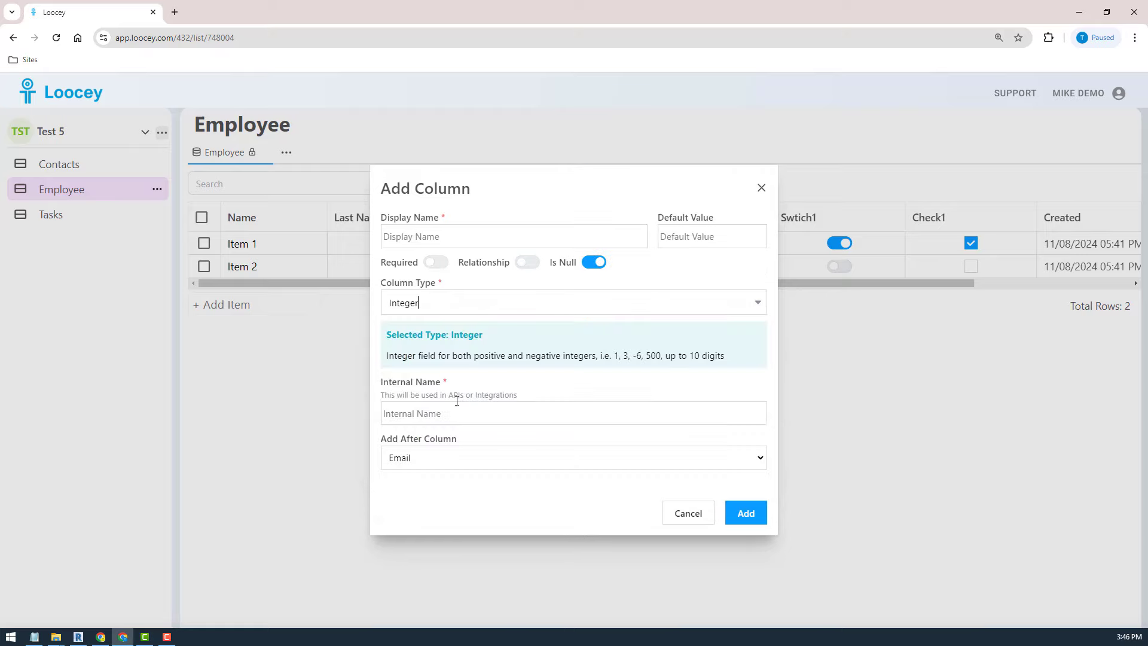
pyautogui.click(432, 241)
pyautogui.write('AGe')
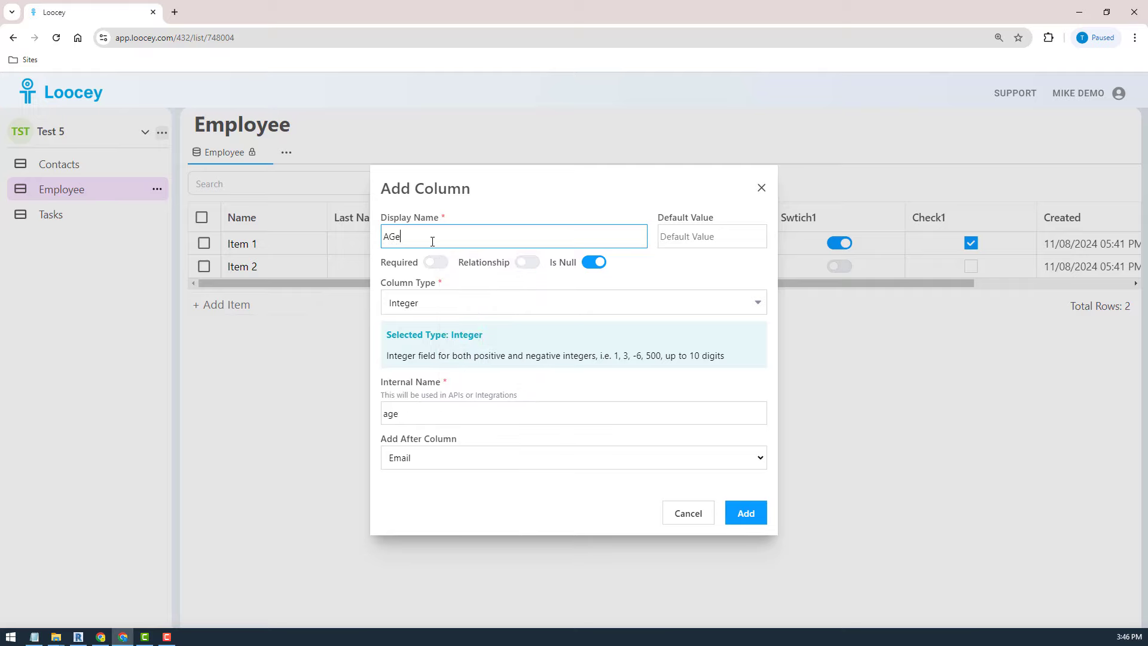
pyautogui.press('BackSpace')
pyautogui.press('BackSpace')
pyautogui.press('BackSpace')
pyautogui.write('Aage')
pyautogui.press('BackSpace')
pyautogui.press('BackSpace')
pyautogui.press('BackSpace')
pyautogui.write('ge')
pyautogui.click(756, 517)
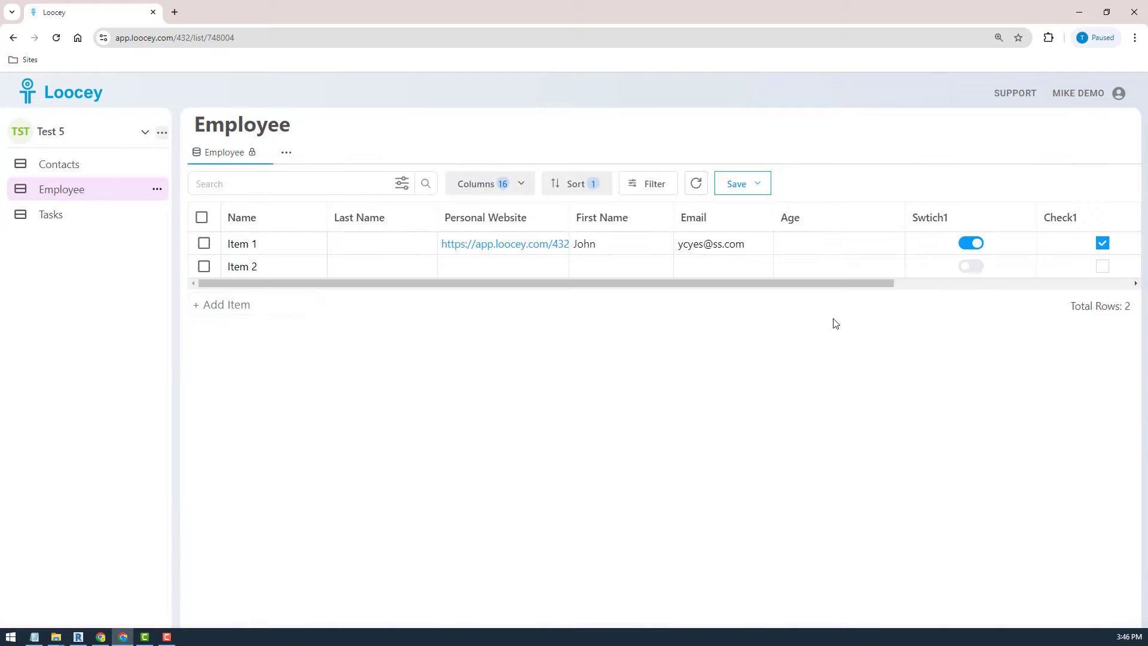
# - Enter Smith as Item 1's last name and move First Name to follow Last Name
pyautogui.click(374, 244)
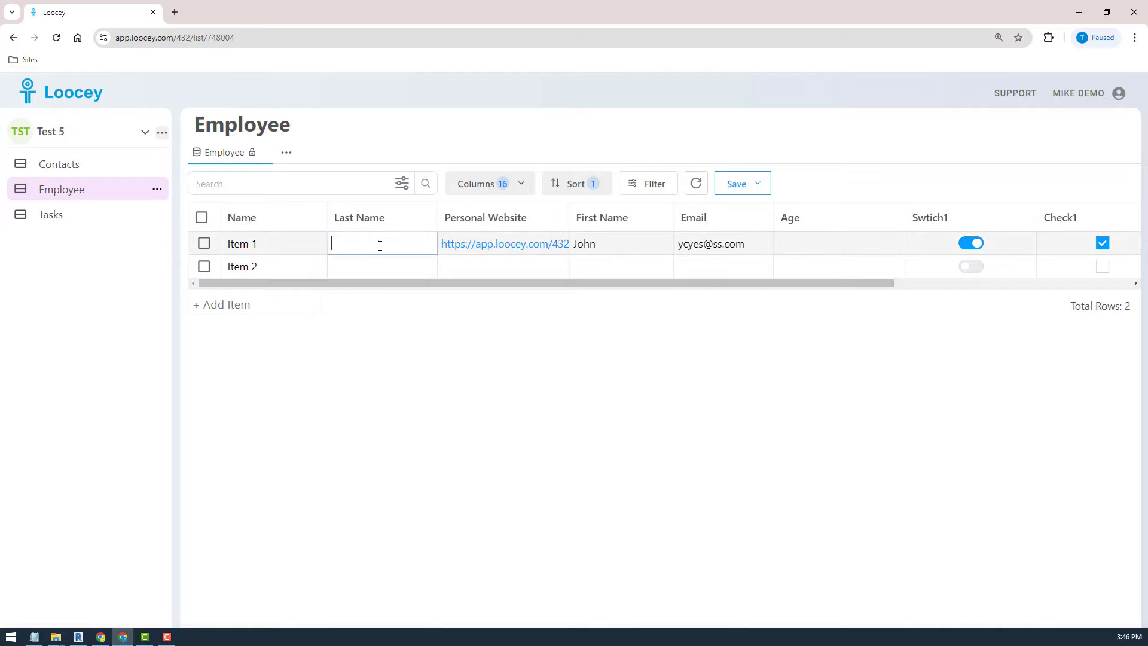
pyautogui.moveTo(601, 217); pyautogui.dragTo(371, 216)
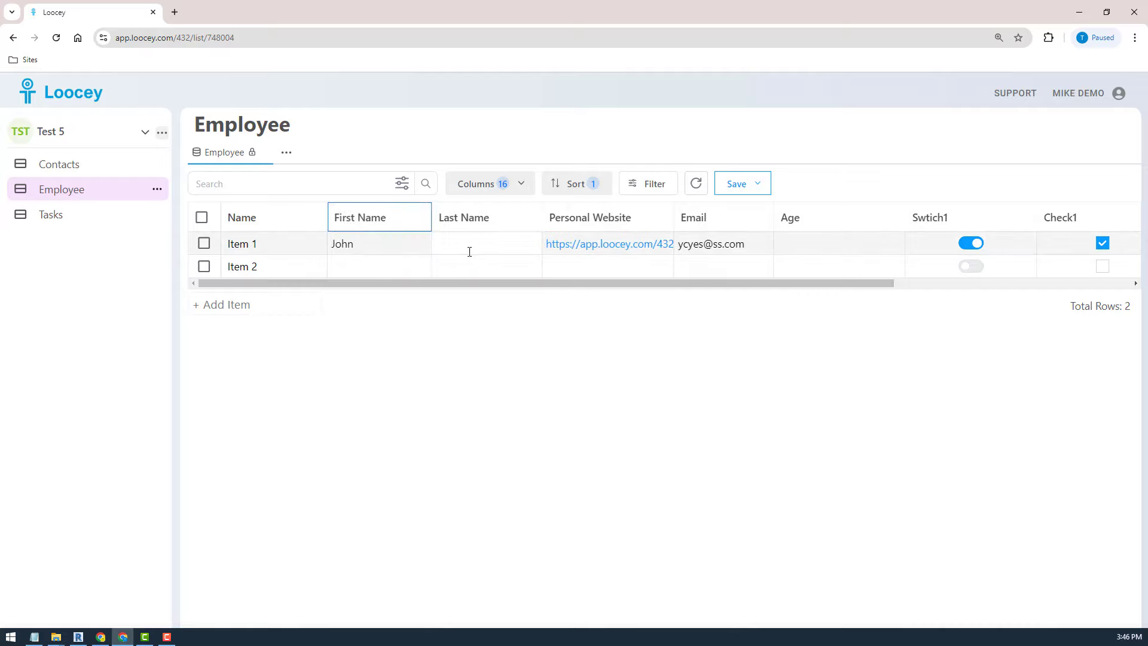
pyautogui.click(469, 250)
pyautogui.write('Smith')
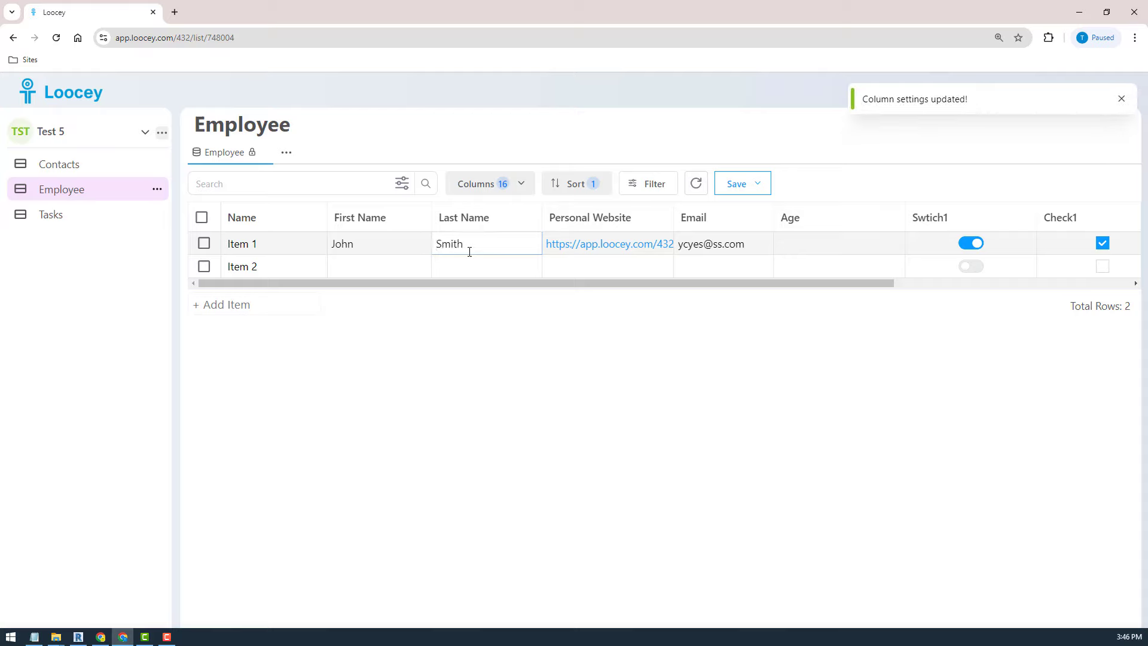
pyautogui.press('Return')
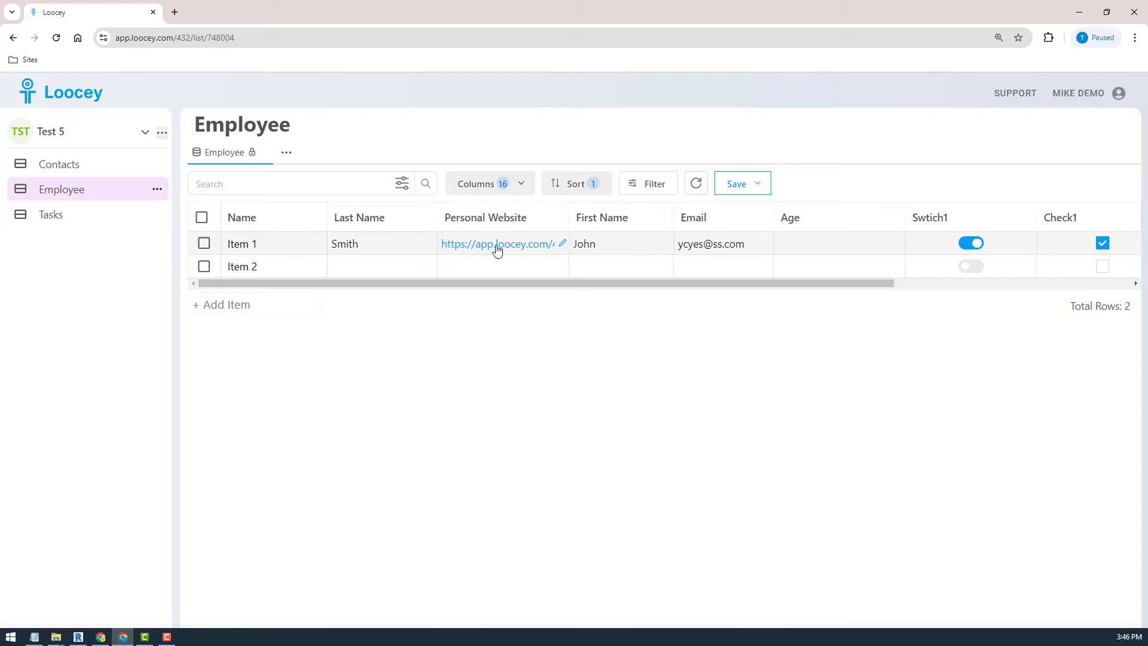
pyautogui.moveTo(584, 217); pyautogui.dragTo(525, 230)
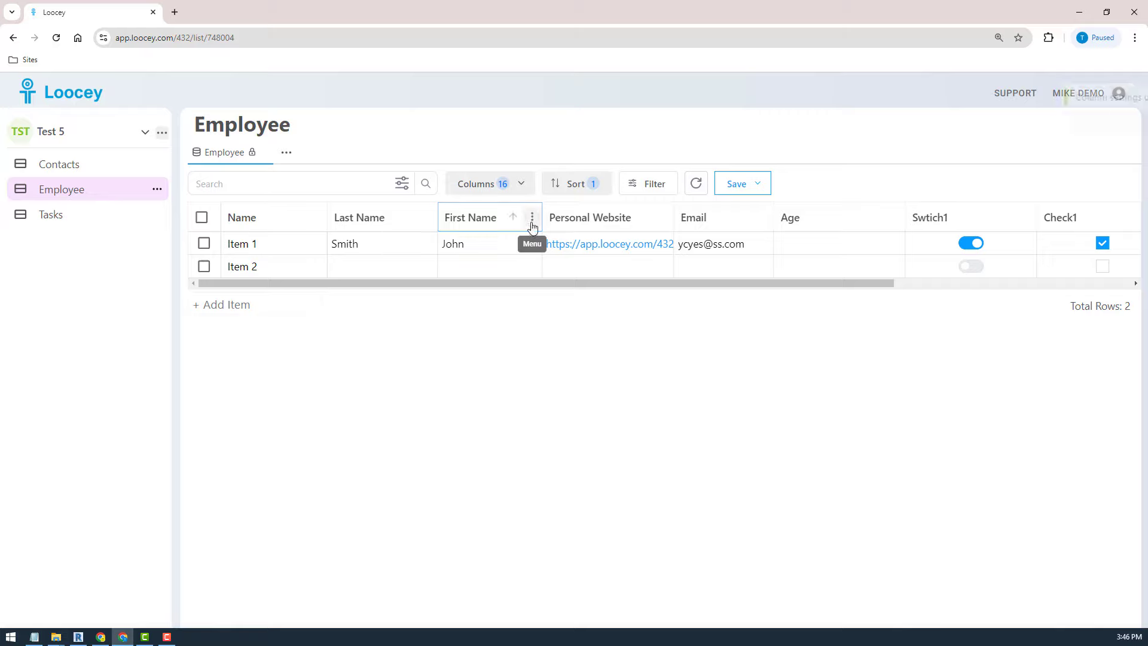
pyautogui.click(530, 221)
# - Set the First Name column's value tooltip to 'My Custom Tooltip' and save the settings
pyautogui.click(467, 336)
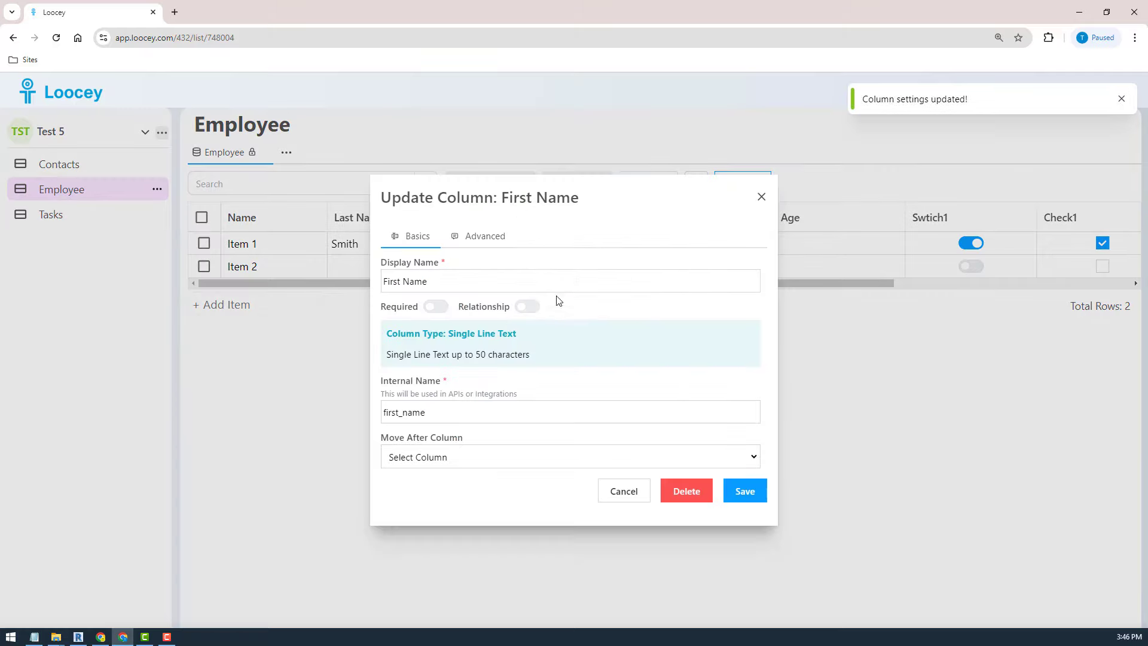
pyautogui.click(486, 237)
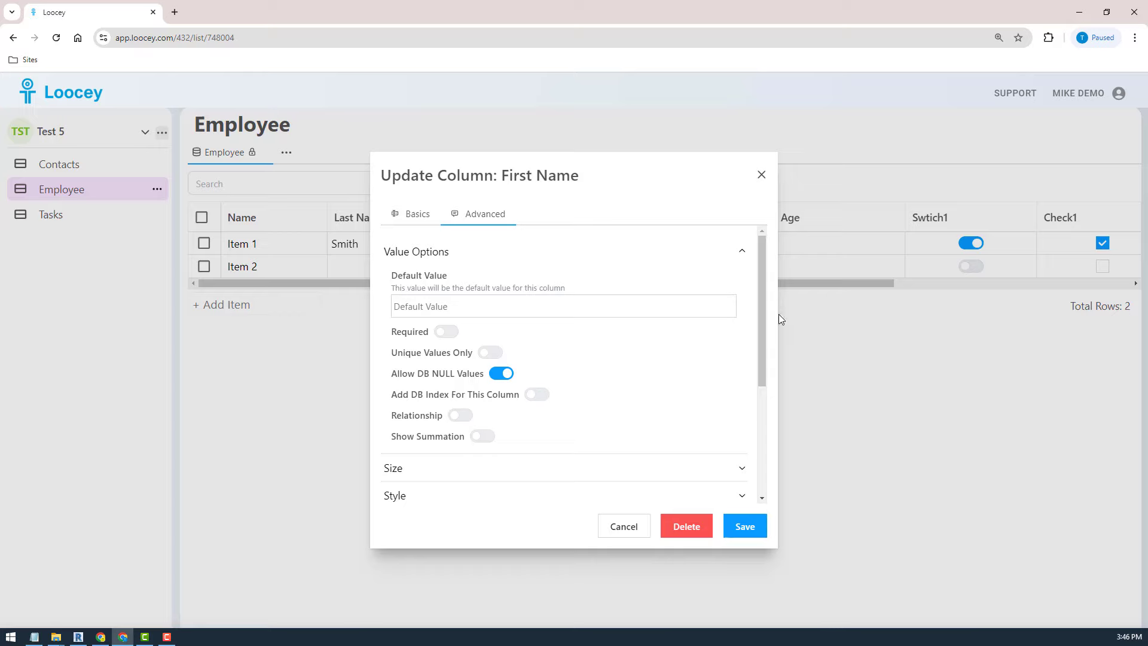
pyautogui.moveTo(760, 293); pyautogui.dragTo(759, 369)
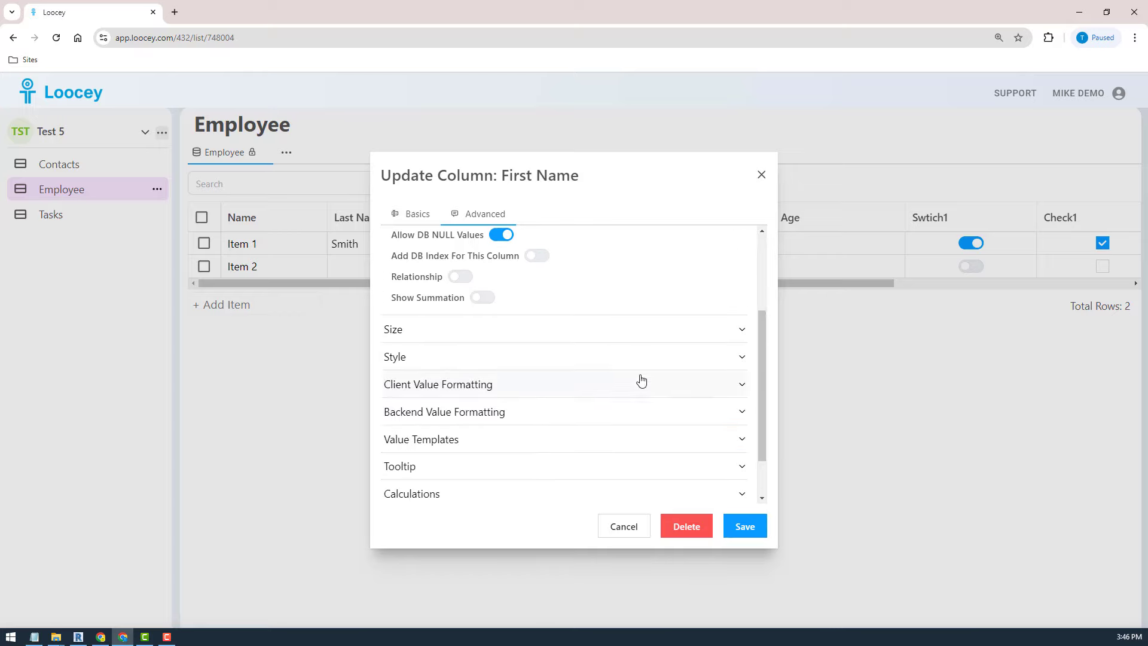
pyautogui.click(399, 466)
pyautogui.scroll(-3, 562, 388)
pyautogui.click(562, 395)
pyautogui.write('My Custom Tooltip')
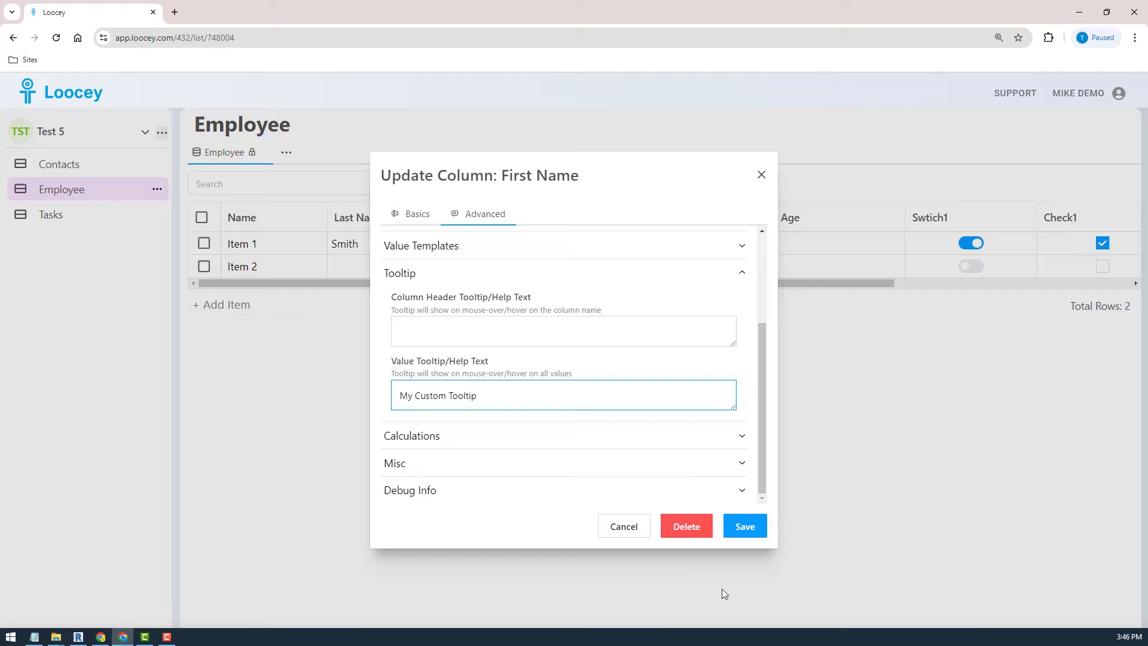
pyautogui.click(744, 533)
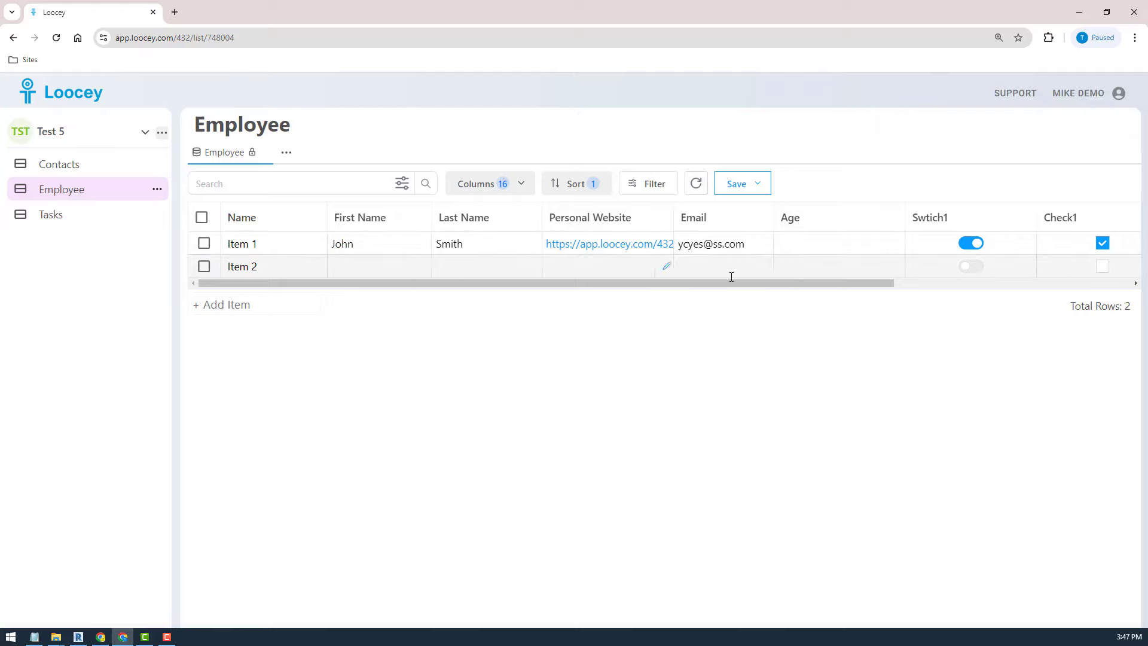
# - Start a new column after Last Name with AutoNumber as its type
pyautogui.click(663, 219)
pyautogui.click(706, 287)
pyautogui.click(554, 259)
# - Name the new column Test2 and attempt to add it as AutoNumber
pyautogui.write('s')
pyautogui.press('BackSpace')
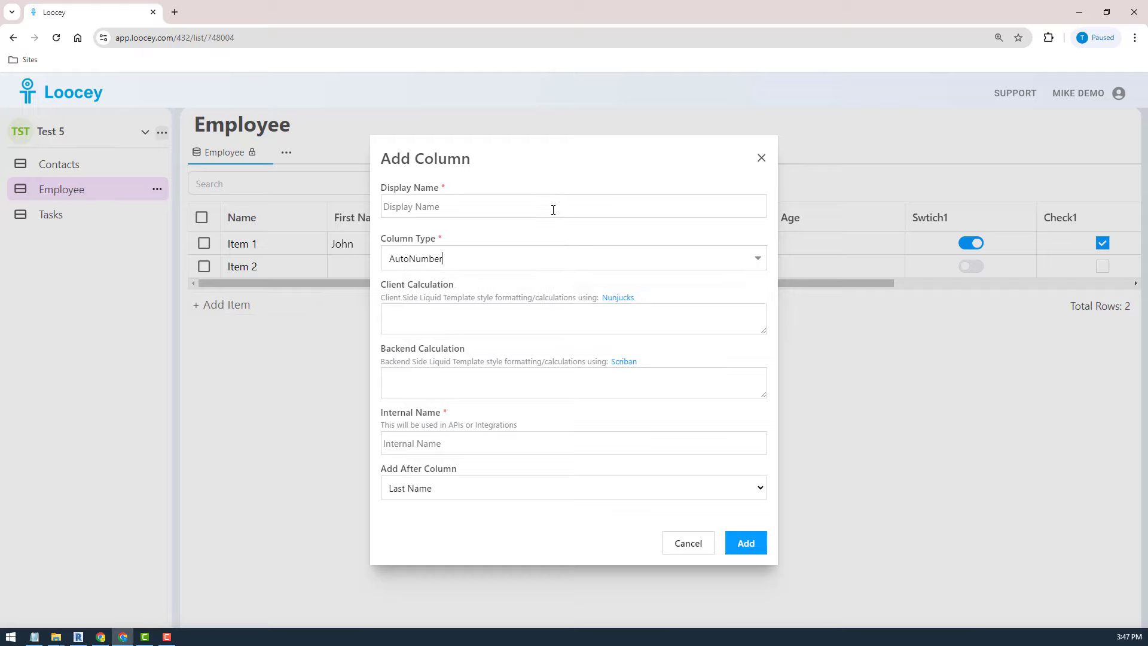
pyautogui.press('BackSpace')
pyautogui.click(447, 293)
pyautogui.click(560, 204)
pyautogui.write('t')
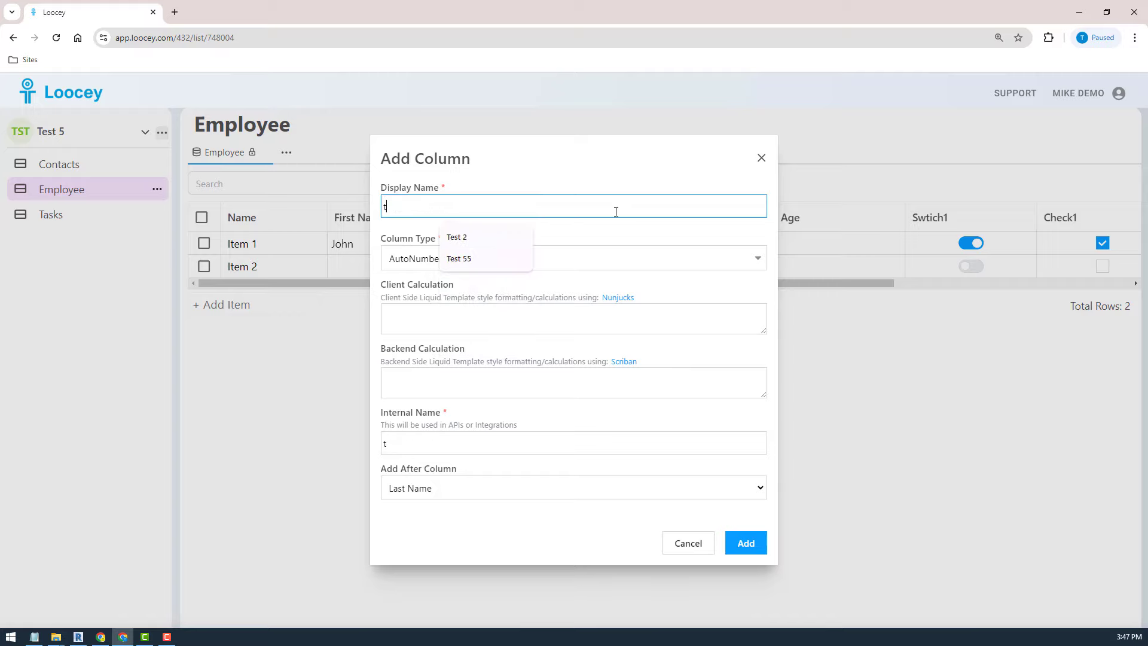
pyautogui.press('BackSpace')
pyautogui.write('Test2')
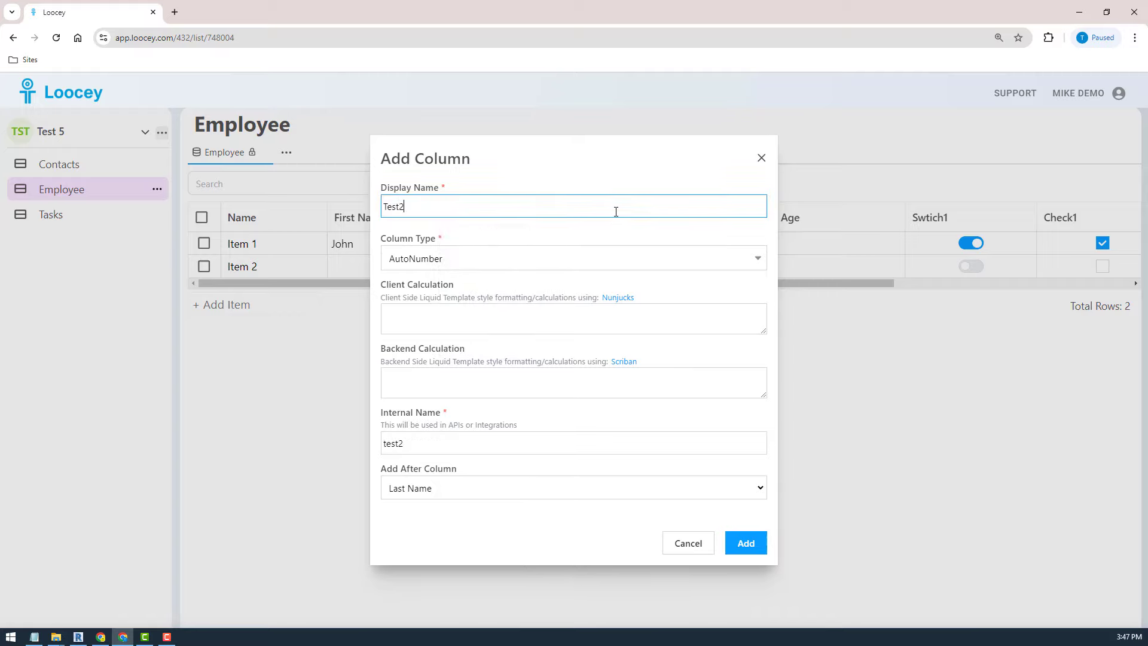
pyautogui.click(740, 541)
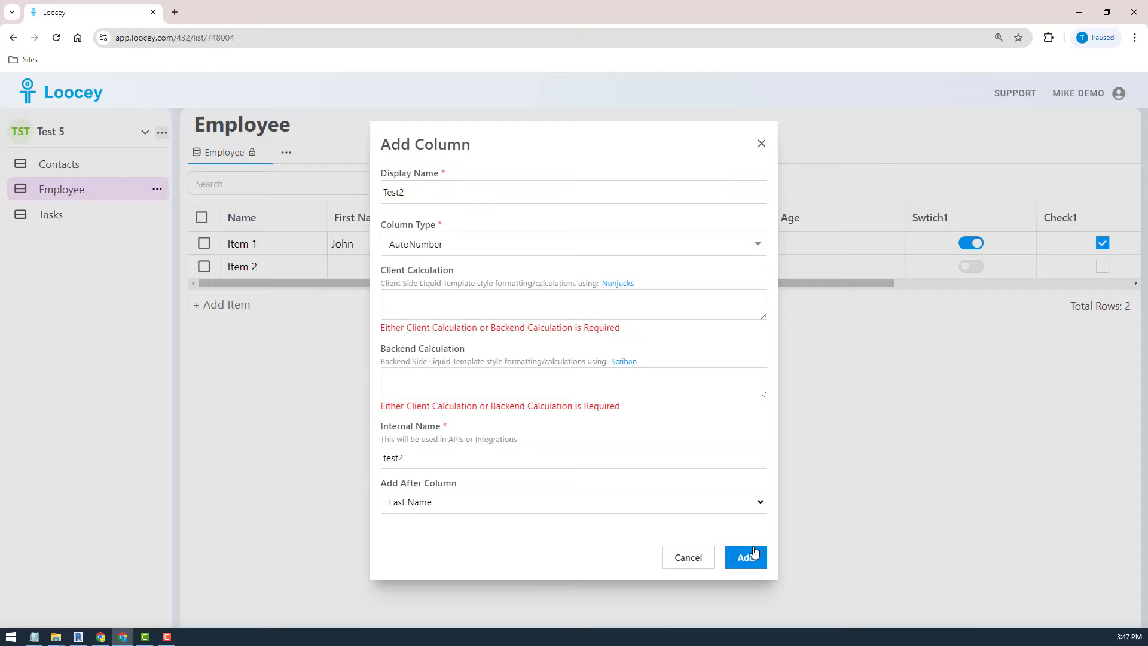
# - Change Test2's column type to AutoGuid and create the column
pyautogui.click(604, 247)
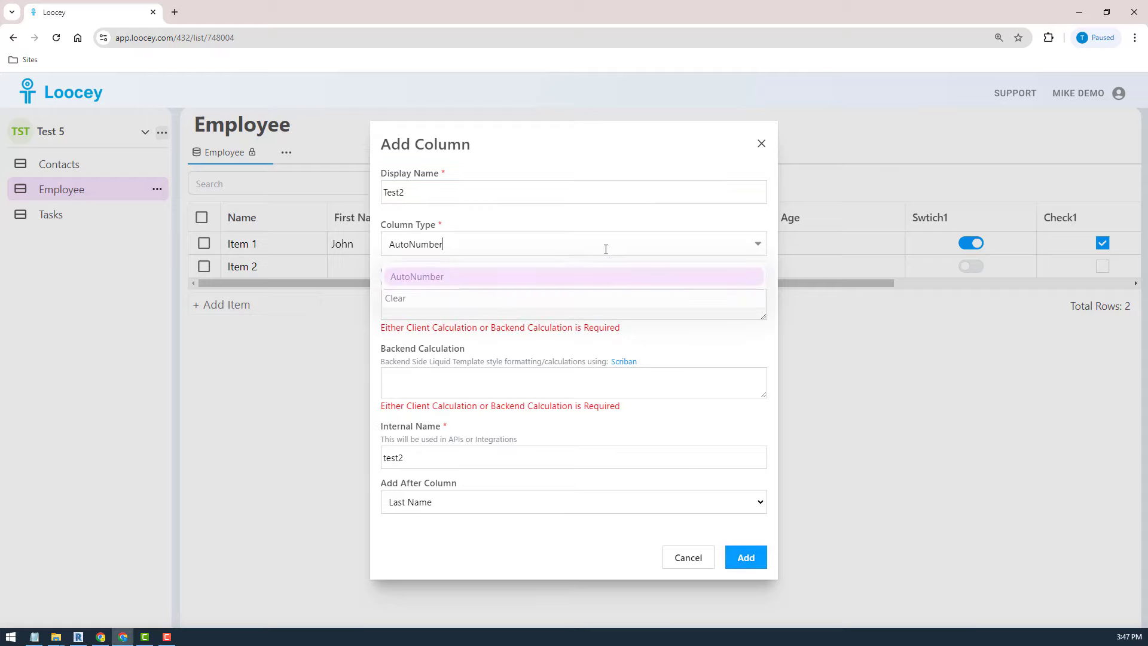
pyautogui.click(572, 278)
pyautogui.click(465, 254)
pyautogui.write('au')
pyautogui.click(418, 378)
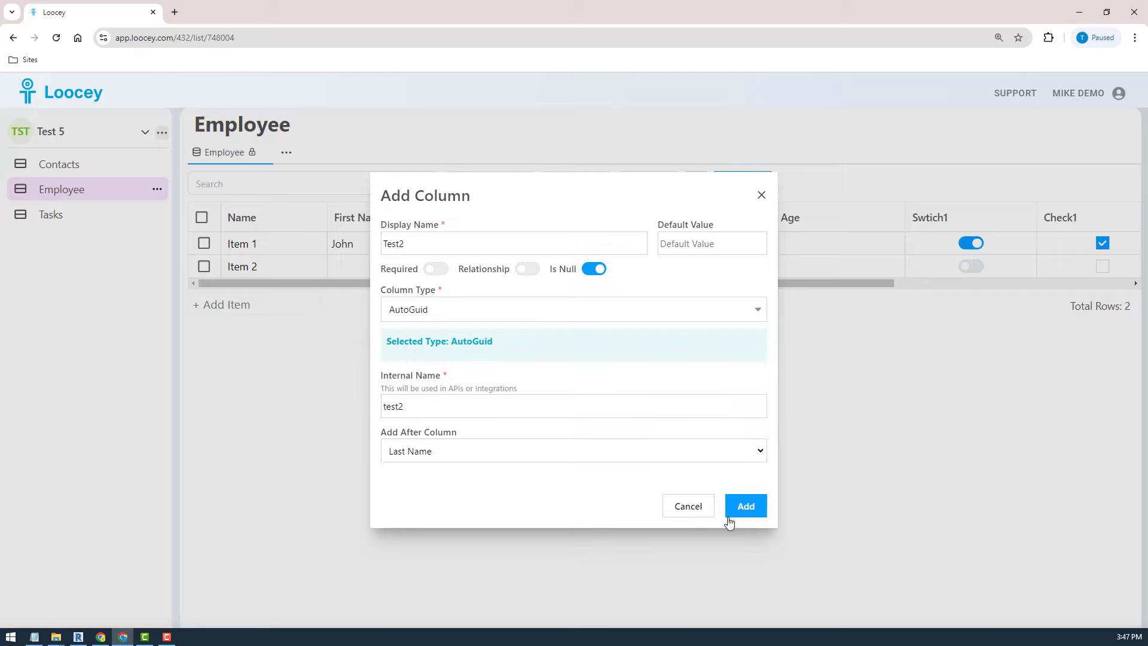
pyautogui.click(507, 317)
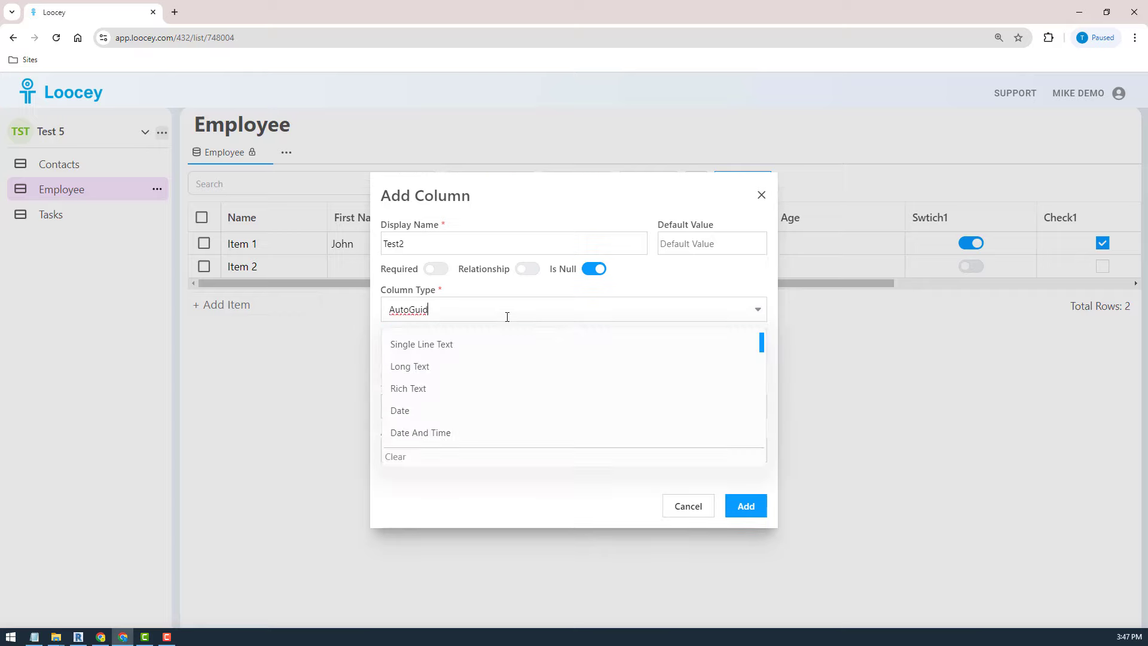
pyautogui.click(508, 316)
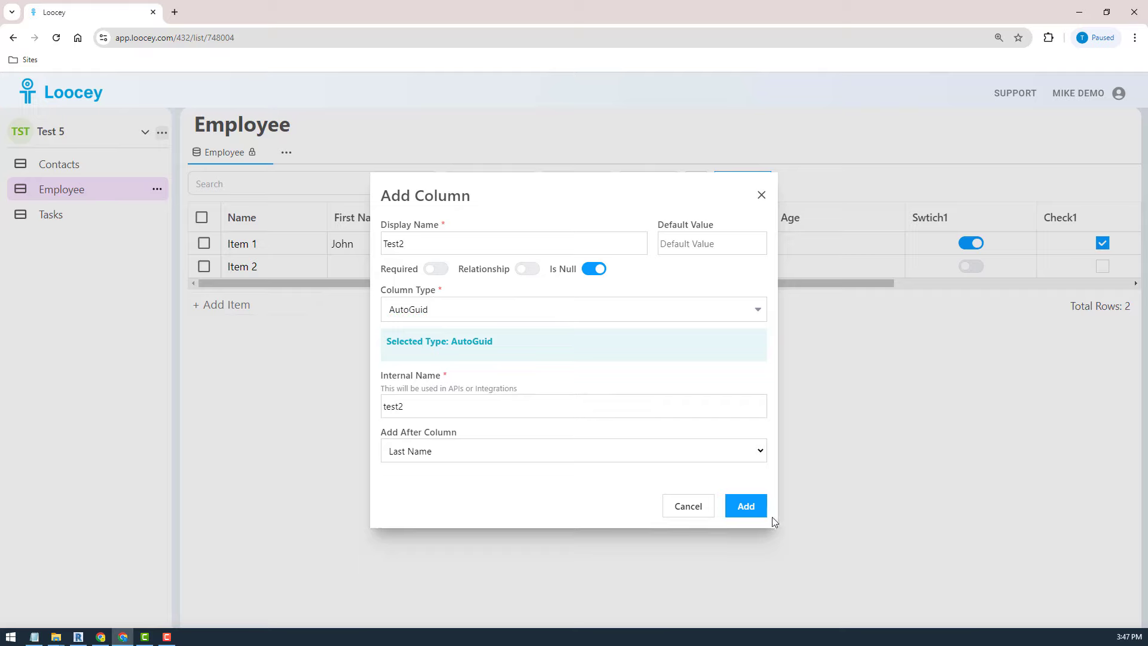
pyautogui.click(751, 515)
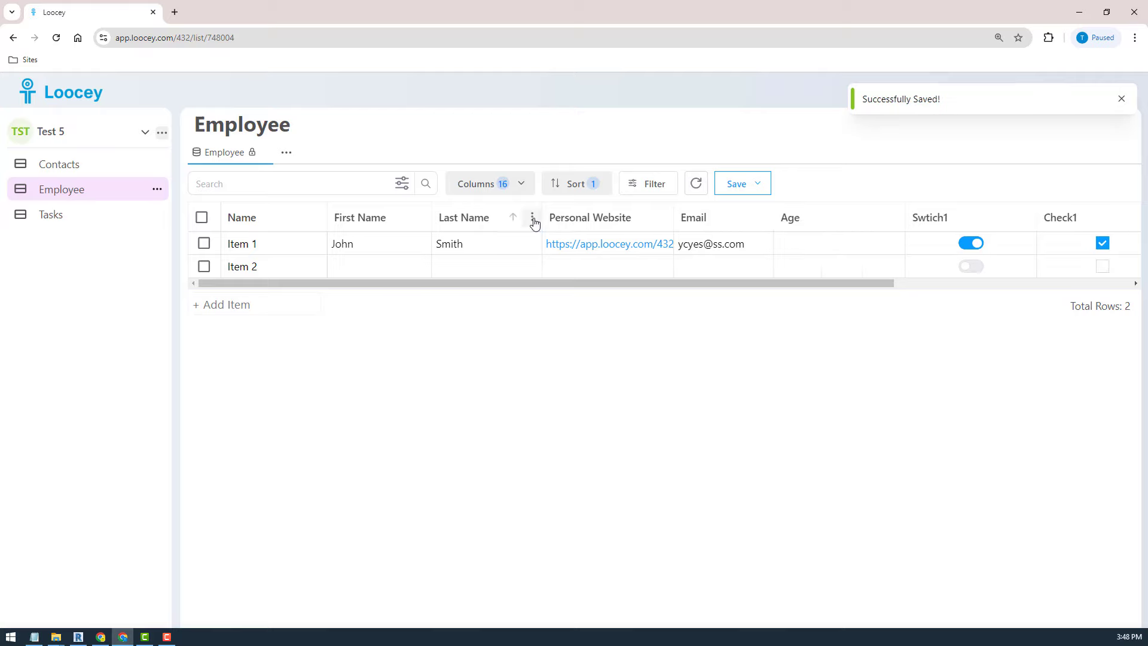
# - Add a User-type column named Manager to the right of Last Name
pyautogui.click(532, 217)
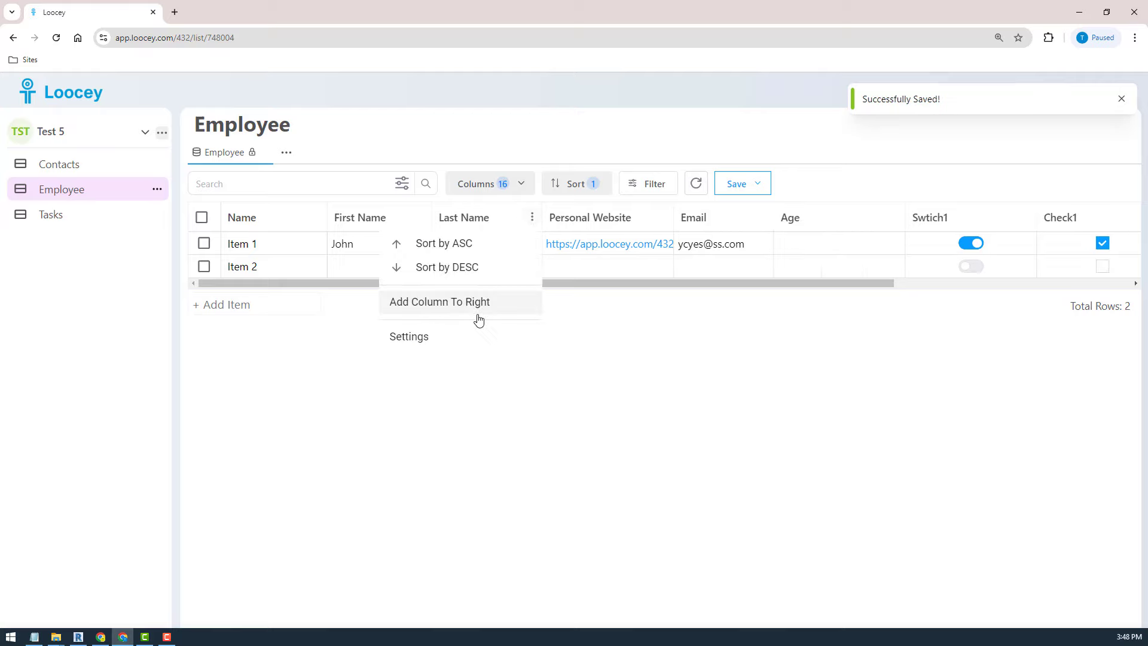
pyautogui.click(464, 308)
pyautogui.click(487, 328)
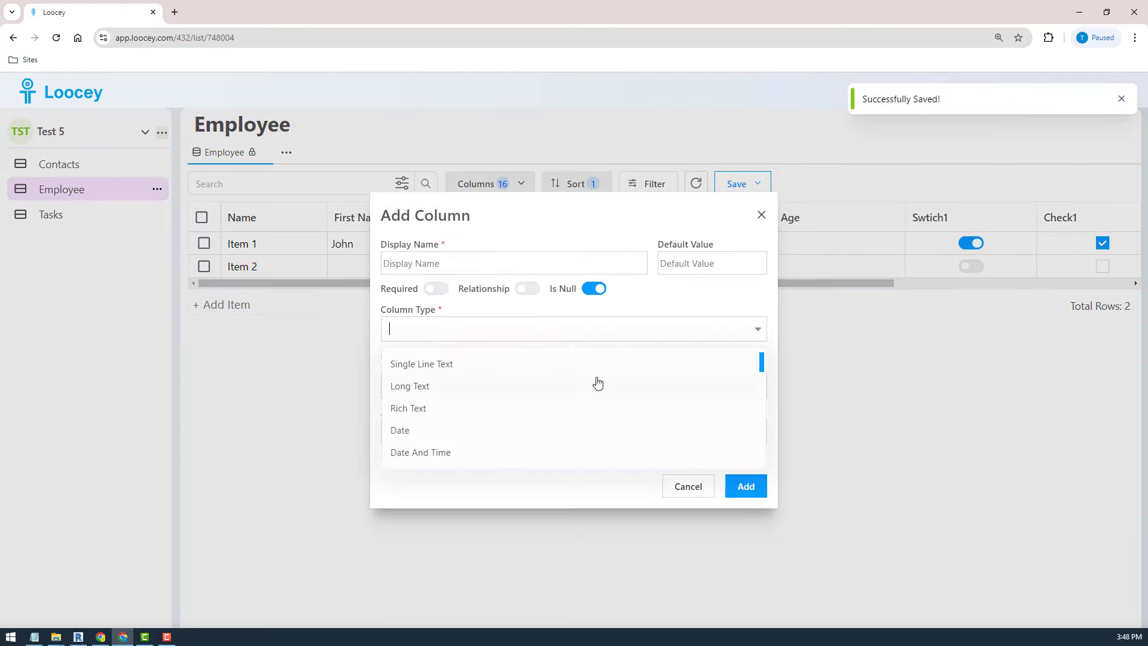
pyautogui.moveTo(762, 365); pyautogui.dragTo(762, 395)
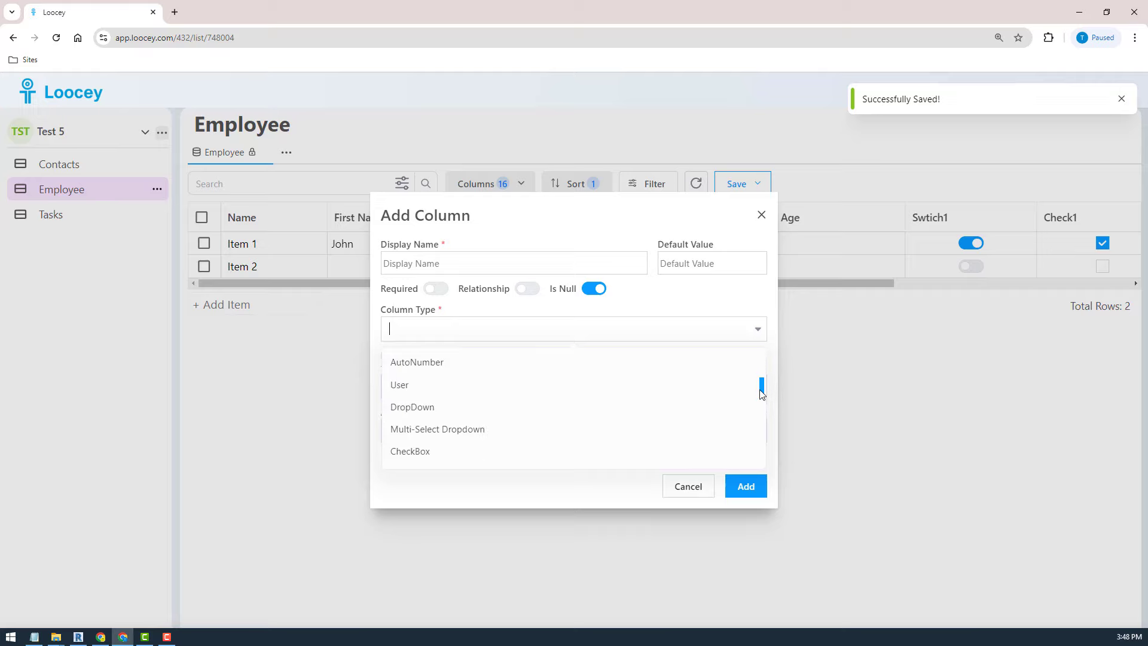
pyautogui.click(399, 385)
pyautogui.click(513, 263)
pyautogui.write('Manager')
pyautogui.click(746, 487)
# - Assign a user as Item 1's manager, then start another column right of Last Name
pyautogui.click(611, 246)
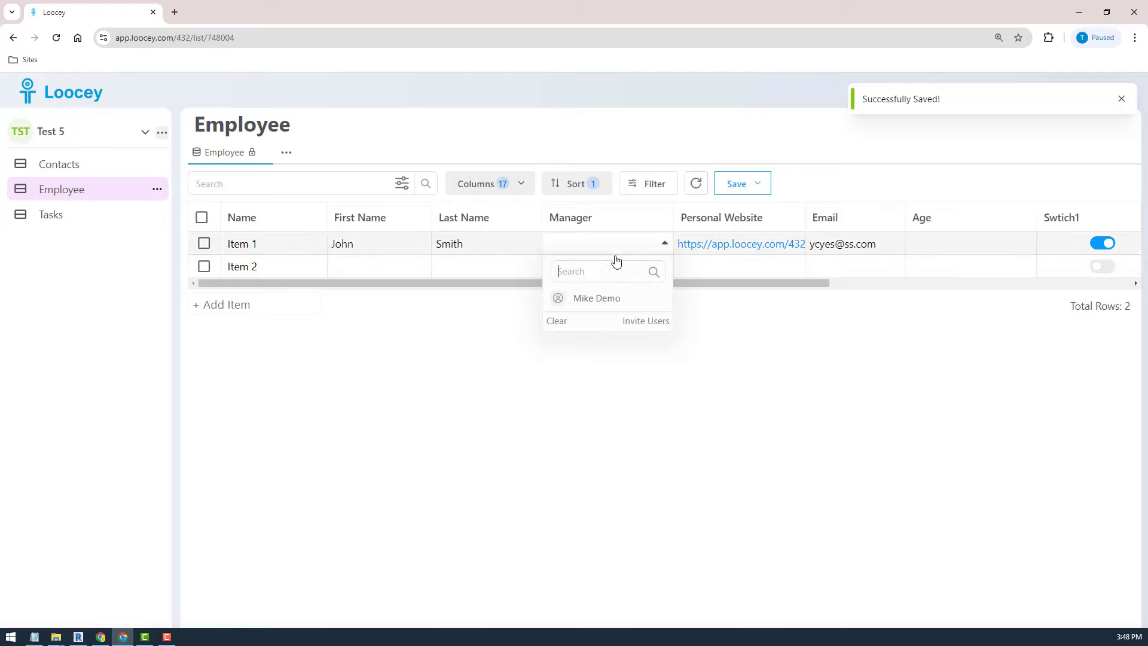
pyautogui.click(600, 299)
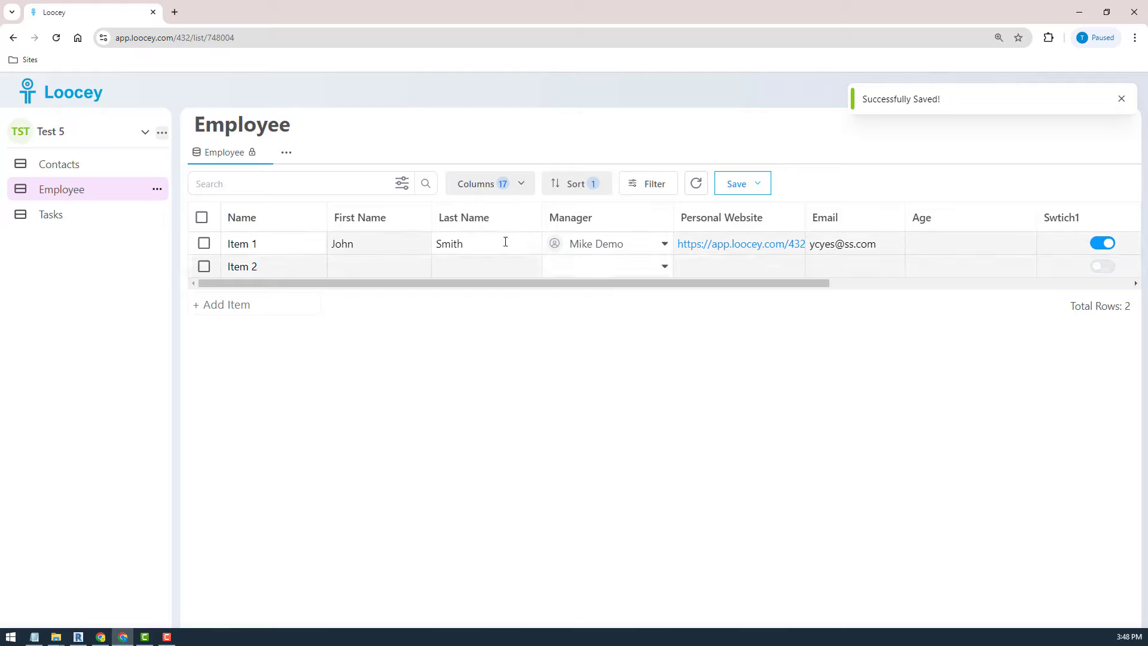
pyautogui.click(532, 218)
pyautogui.click(440, 301)
pyautogui.click(573, 329)
pyautogui.scroll(-1, 456, 425)
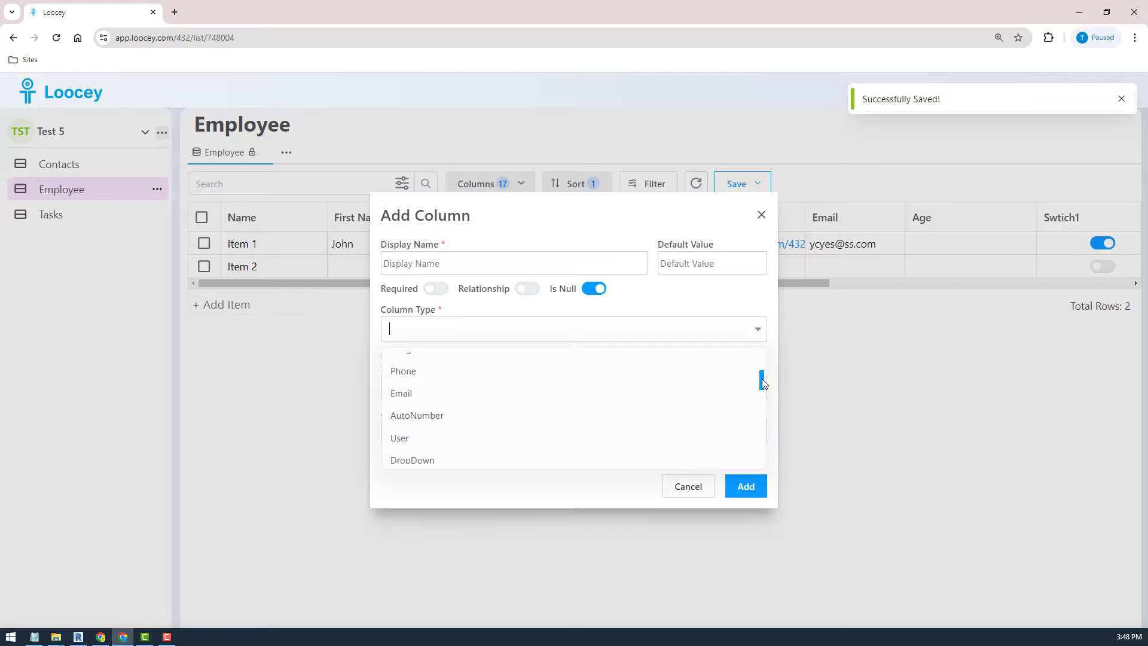
# - Create a Color-type column named color1 after Last Name
pyautogui.moveTo(763, 383); pyautogui.dragTo(762, 400)
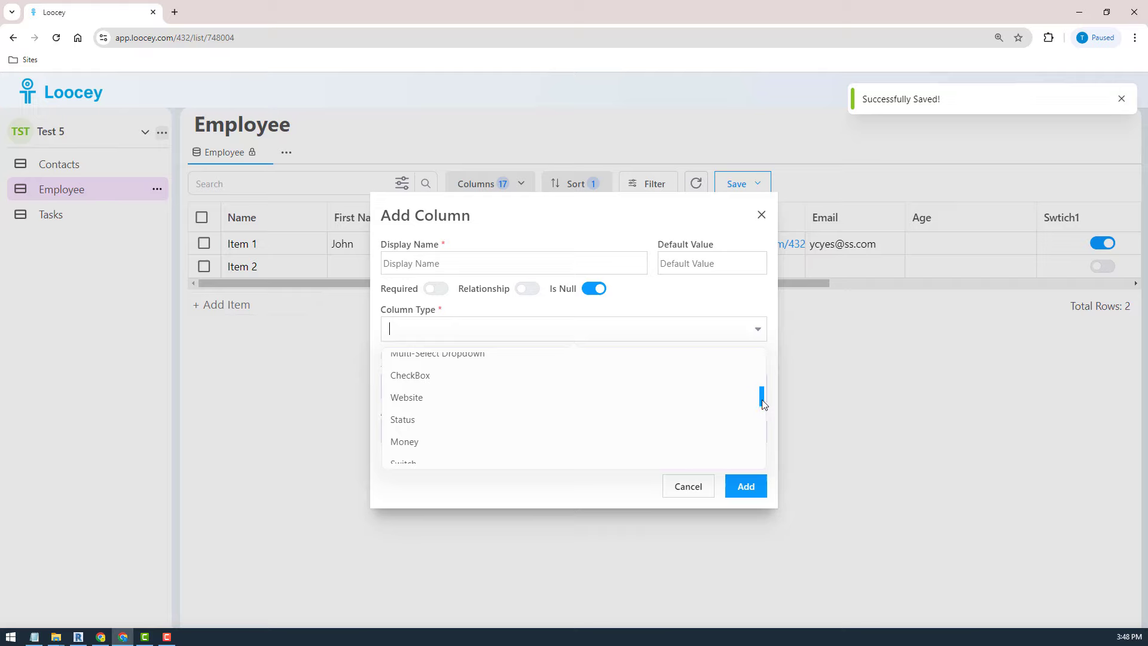
pyautogui.scroll(-1, 762, 400)
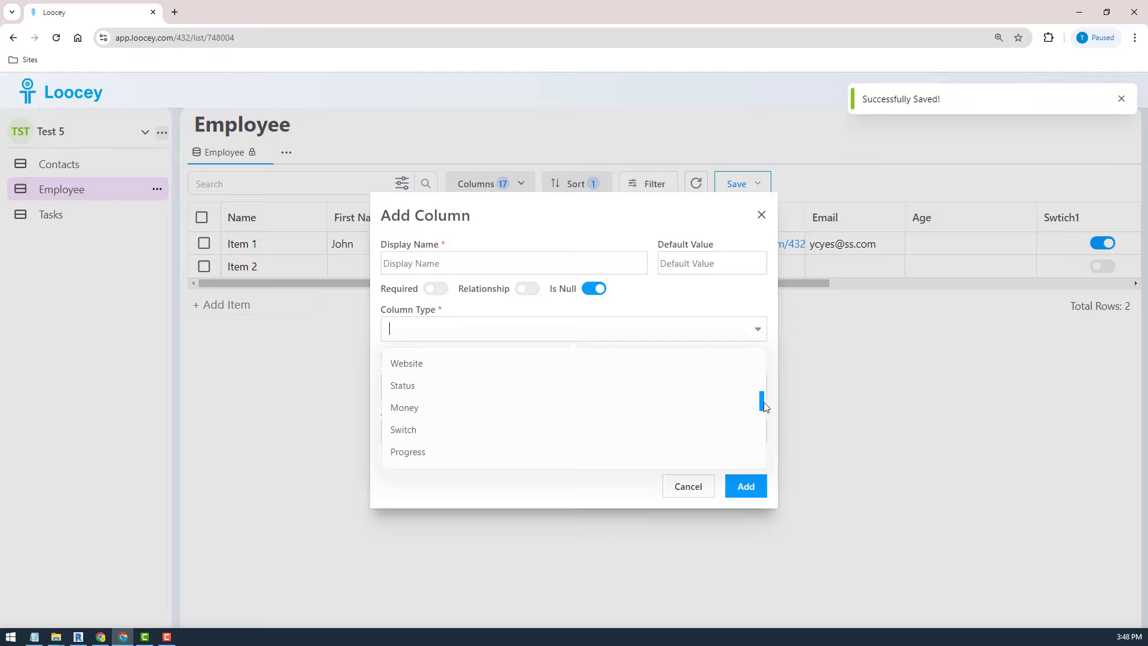
pyautogui.moveTo(765, 407); pyautogui.dragTo(764, 417)
pyautogui.moveTo(762, 413); pyautogui.dragTo(759, 426)
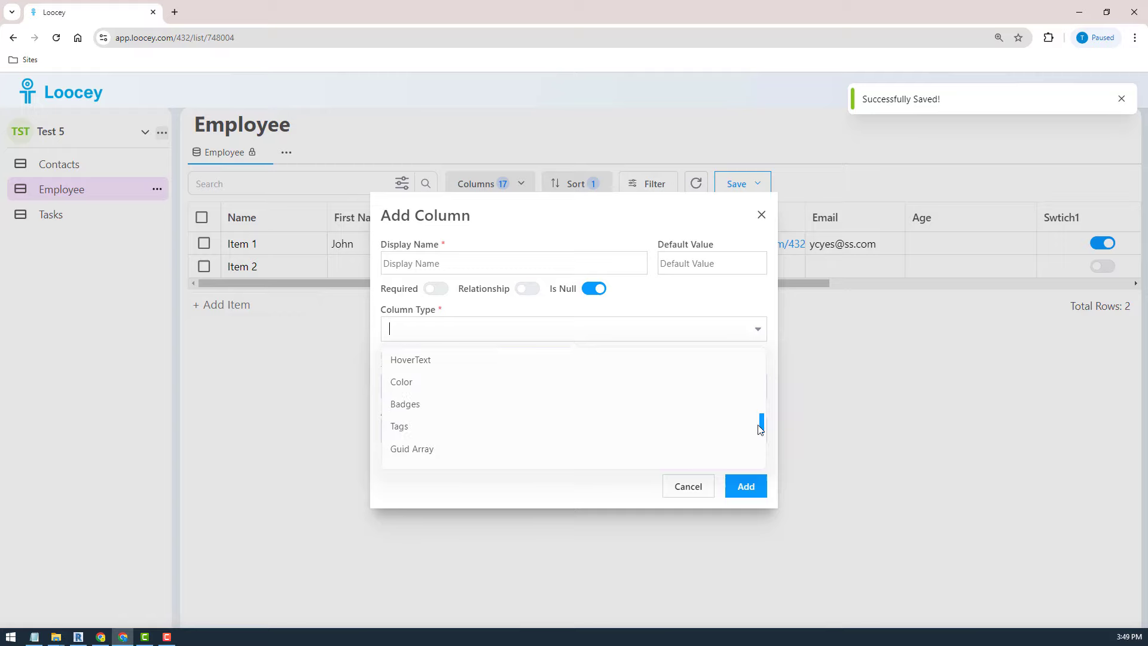
pyautogui.click(454, 385)
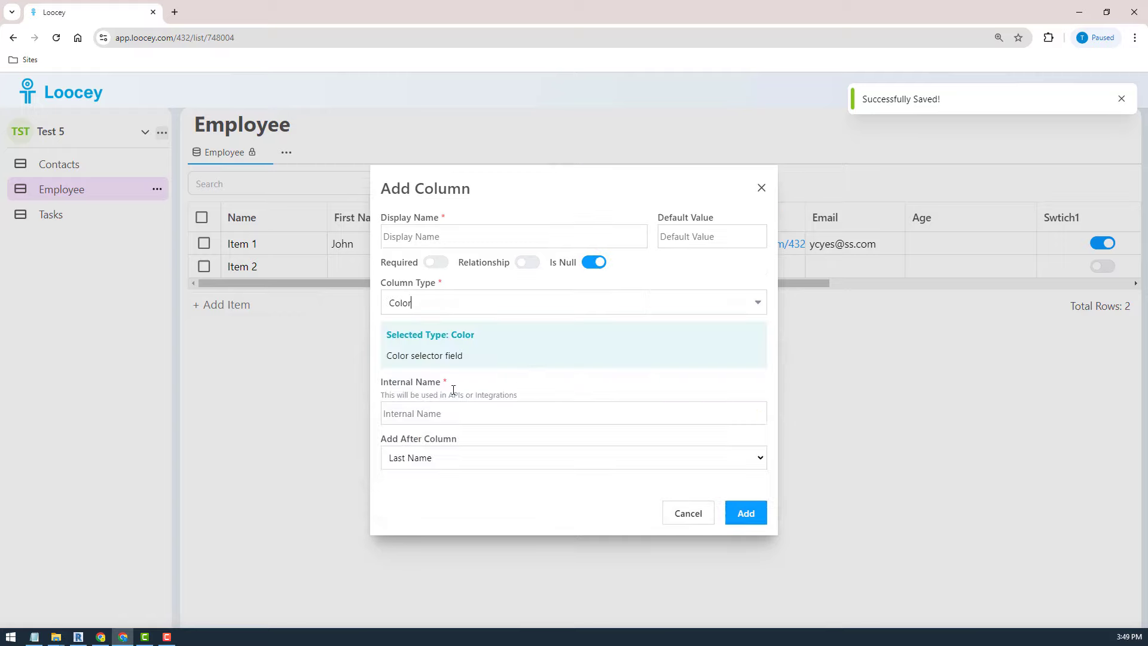
pyautogui.click(424, 236)
pyautogui.write('color1')
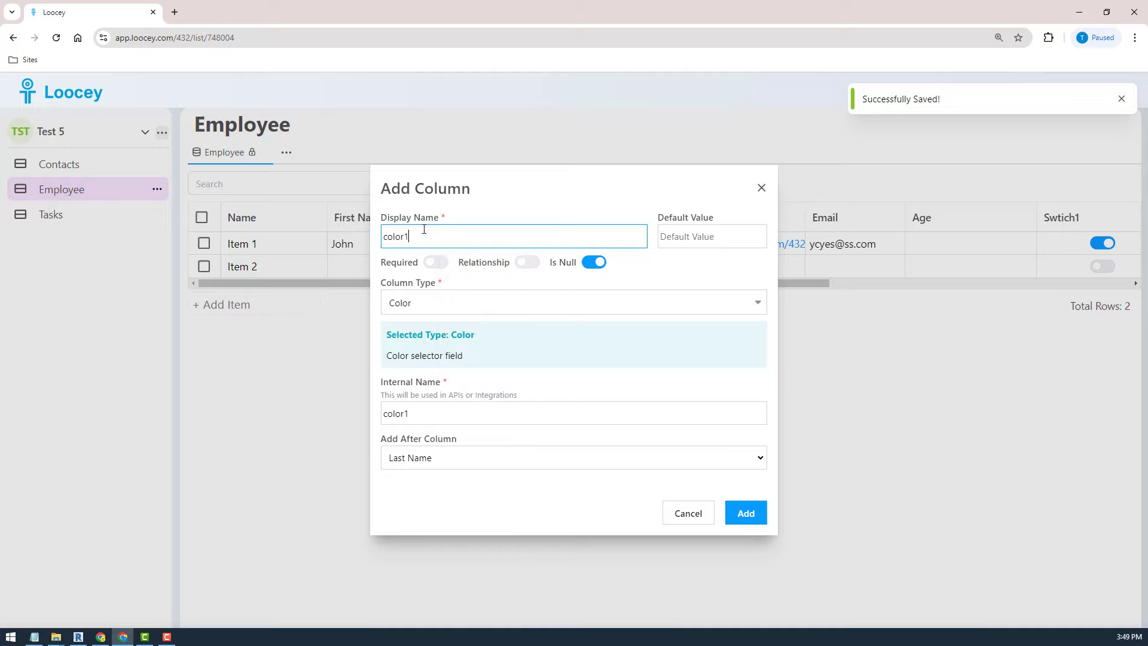
pyautogui.click(747, 514)
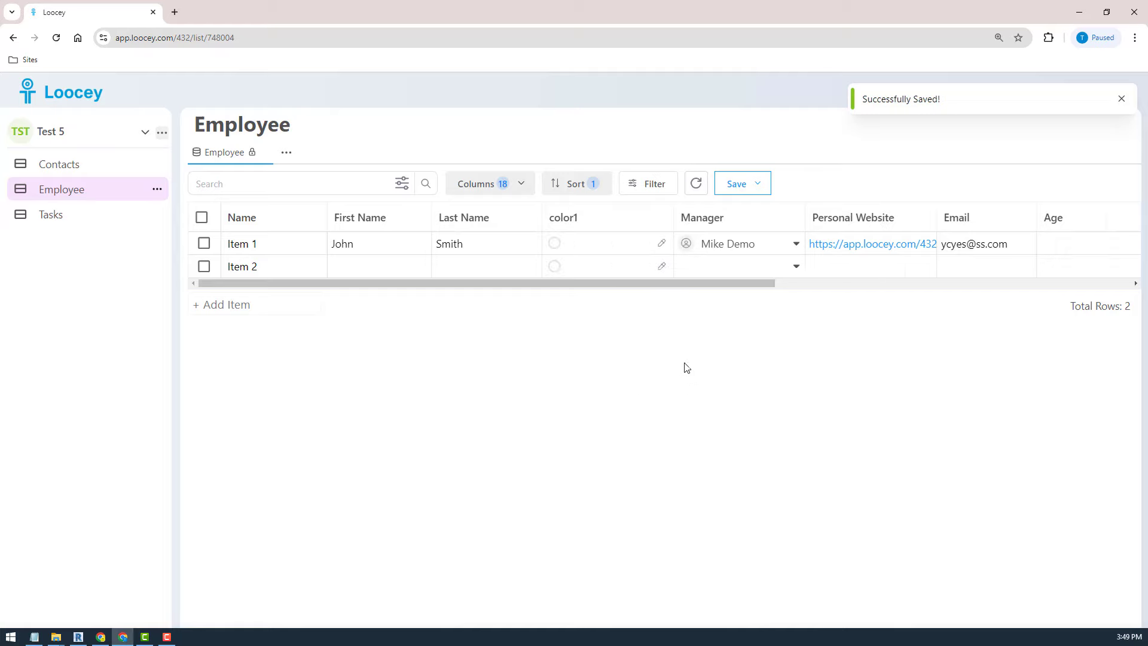
# - Set Item 1's color1 value to the red #fa5252
pyautogui.click(587, 243)
pyautogui.click(655, 310)
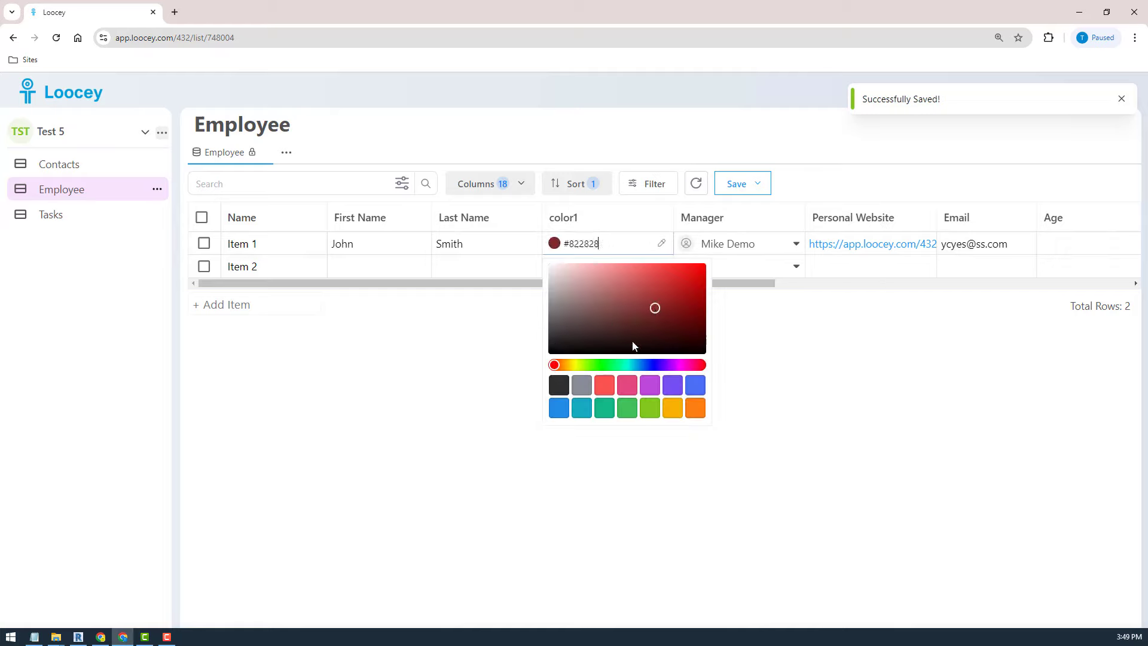
pyautogui.click(623, 392)
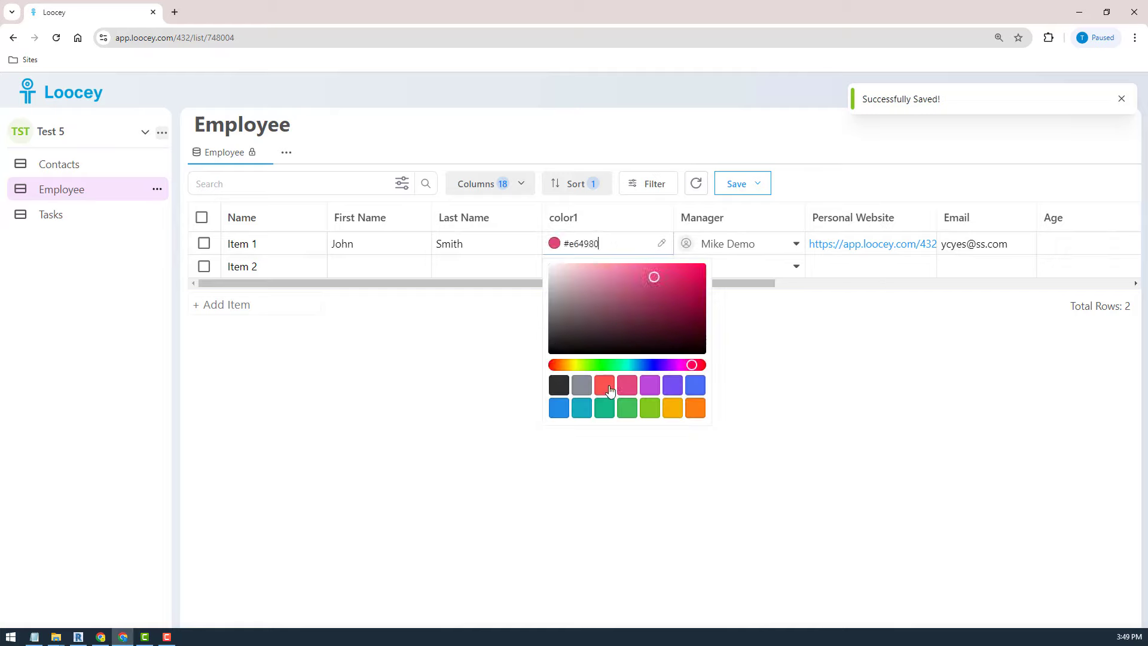
pyautogui.click(779, 371)
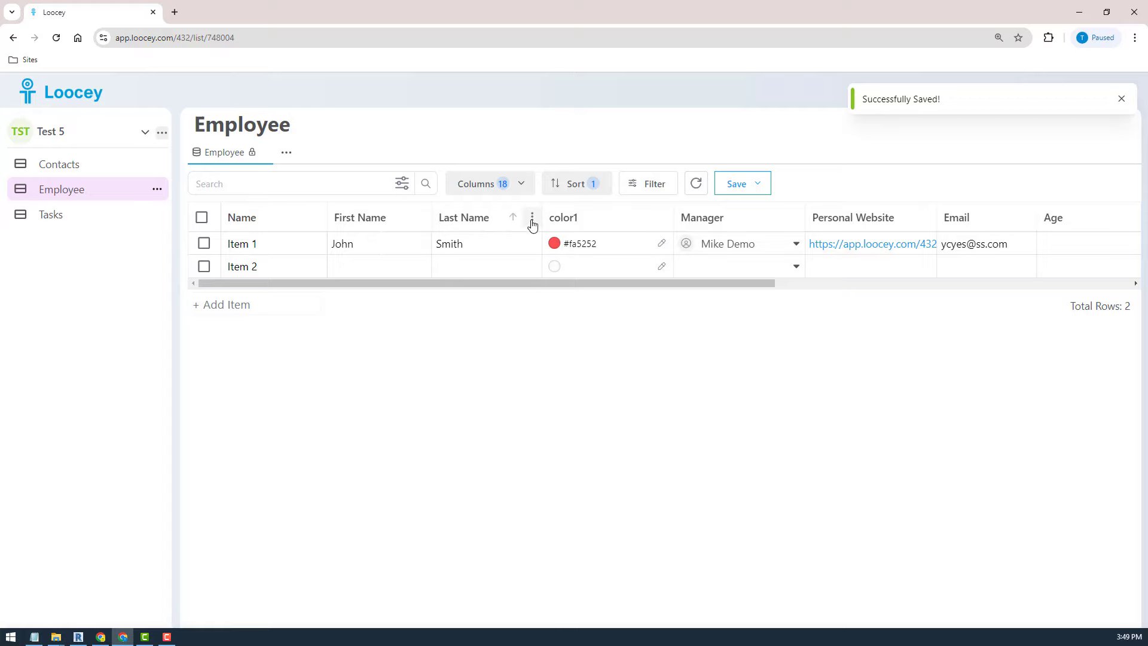
pyautogui.click(533, 222)
# - Add a Tags-type column named 'tags1' to the right of Last Name
pyautogui.click(447, 305)
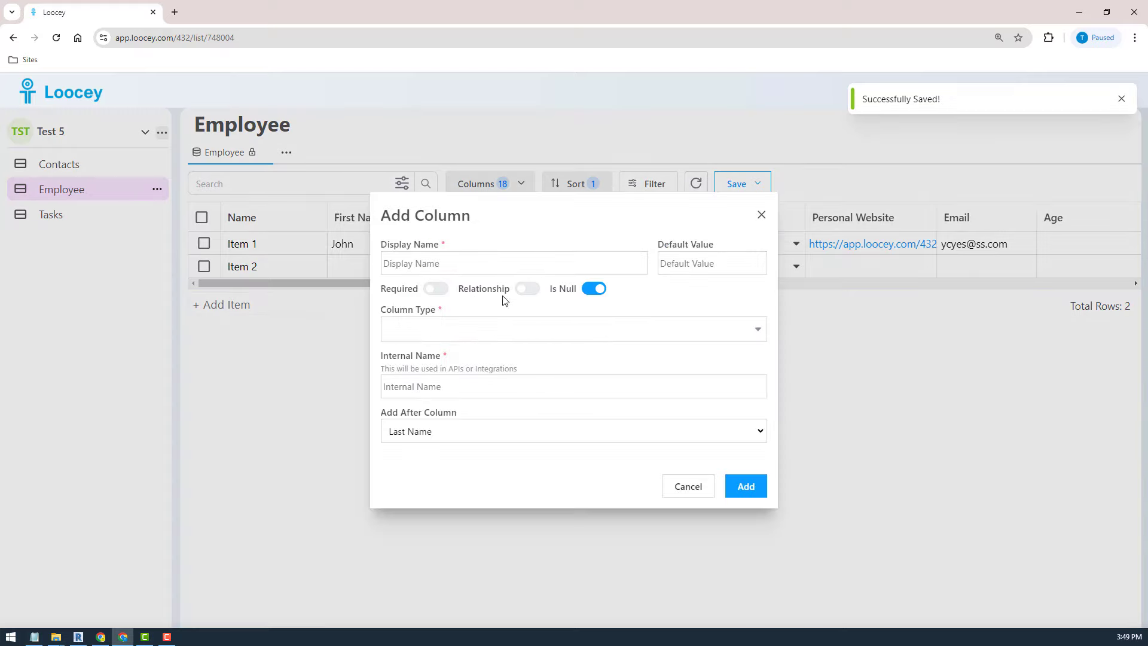
pyautogui.click(501, 327)
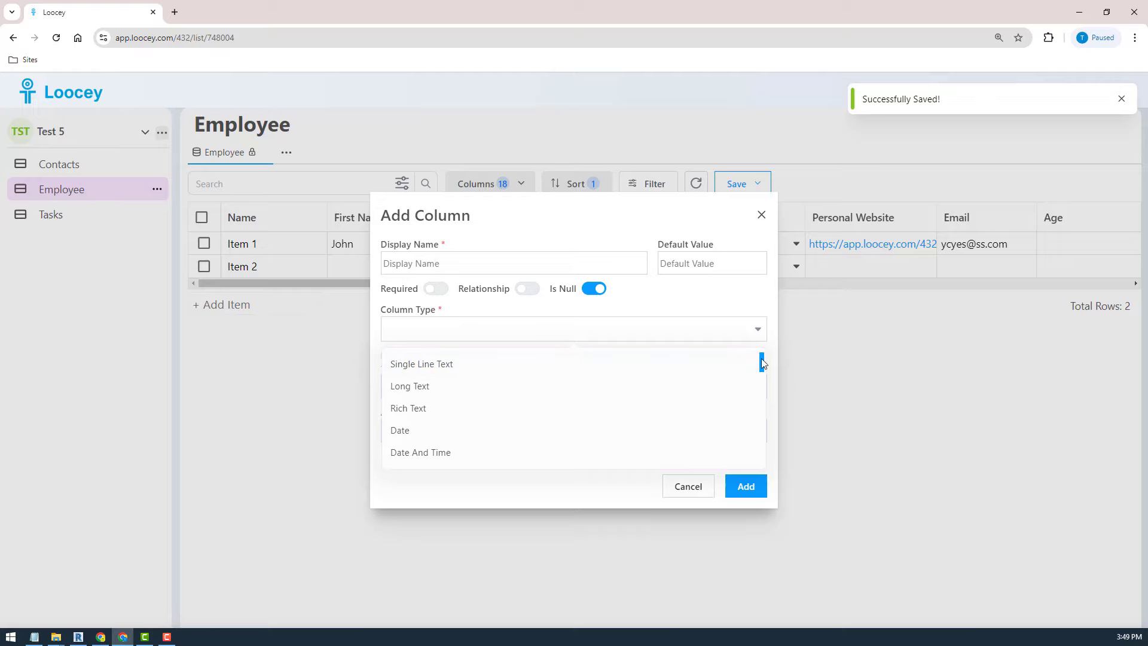
pyautogui.moveTo(762, 358); pyautogui.dragTo(759, 422)
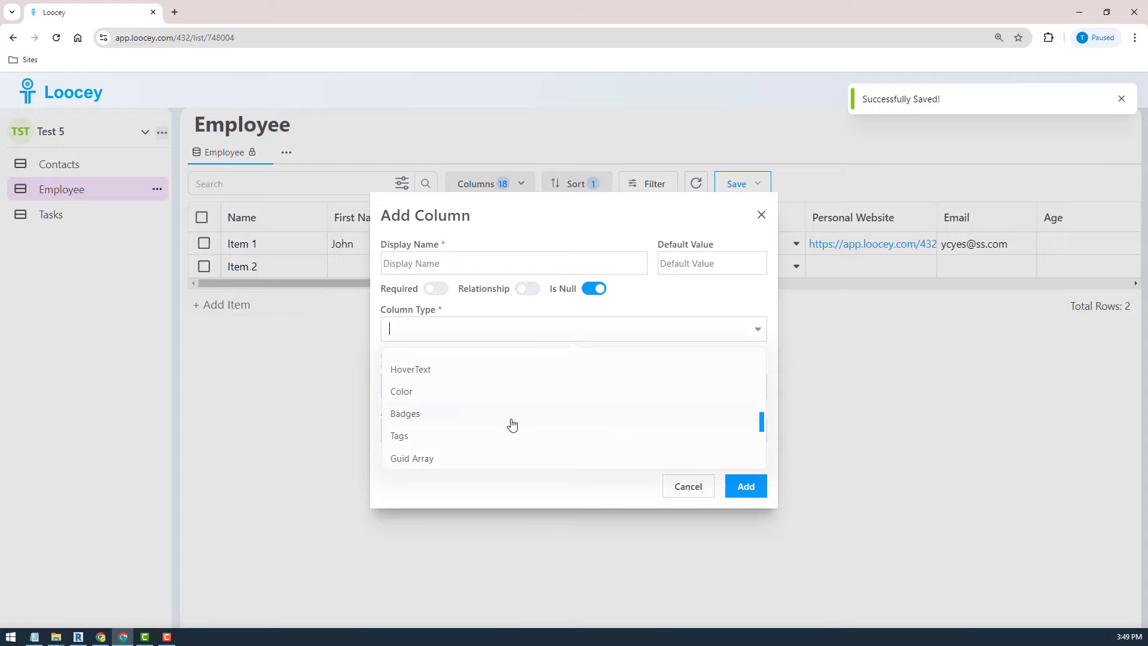
pyautogui.click(401, 437)
pyautogui.click(449, 237)
pyautogui.write('tags1')
pyautogui.click(745, 513)
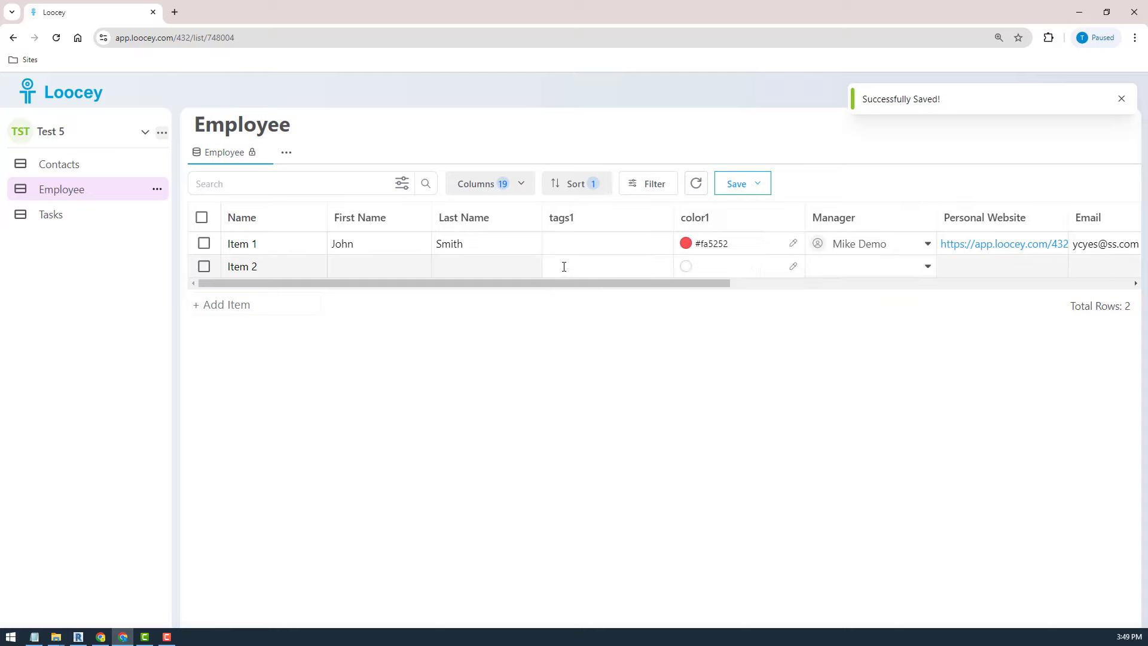
# - Tag Item 1's tags1 cell with 'ss' and 'bb'
pyautogui.click(566, 250)
pyautogui.write('ss')
pyautogui.press('Return')
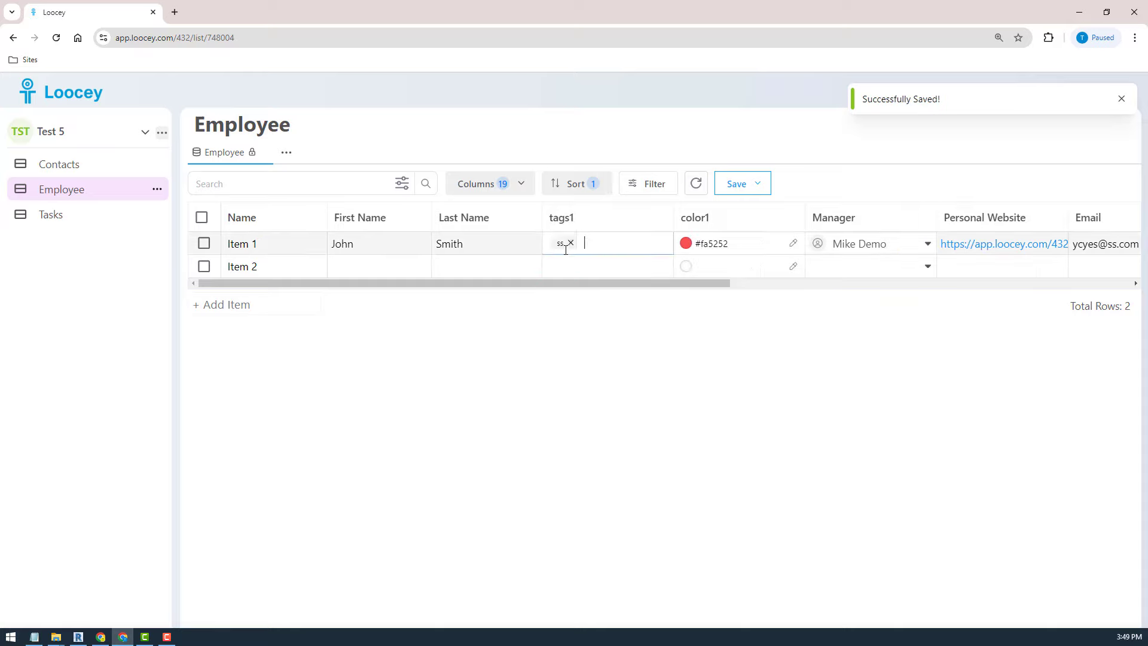
pyautogui.write('bb')
pyautogui.press('Return')
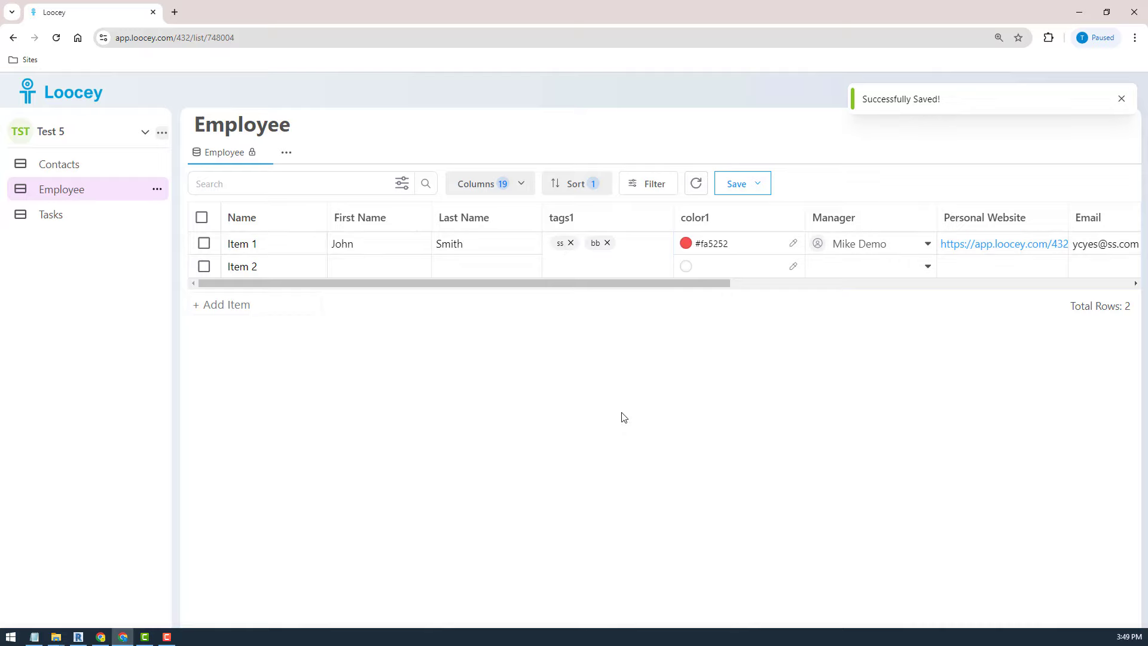
pyautogui.click(384, 269)
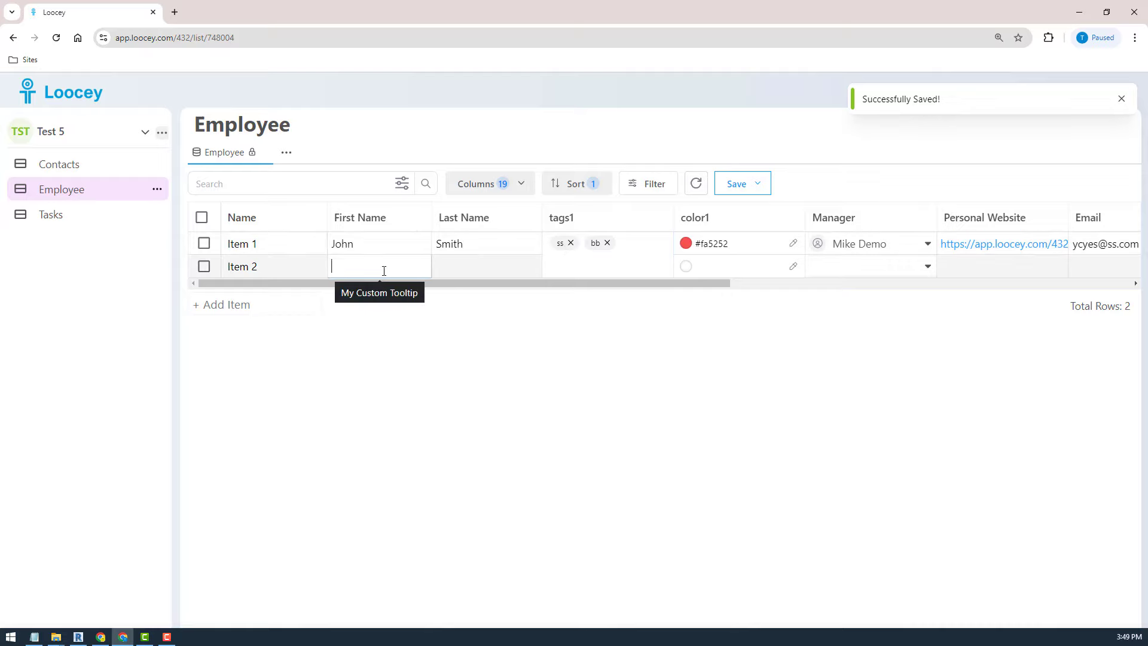
# - Rename Item 1 to 'John Smith' and Item 2 to 'Test User 2'
pyautogui.click(286, 245)
pyautogui.hotkey('ctrl', 'a')
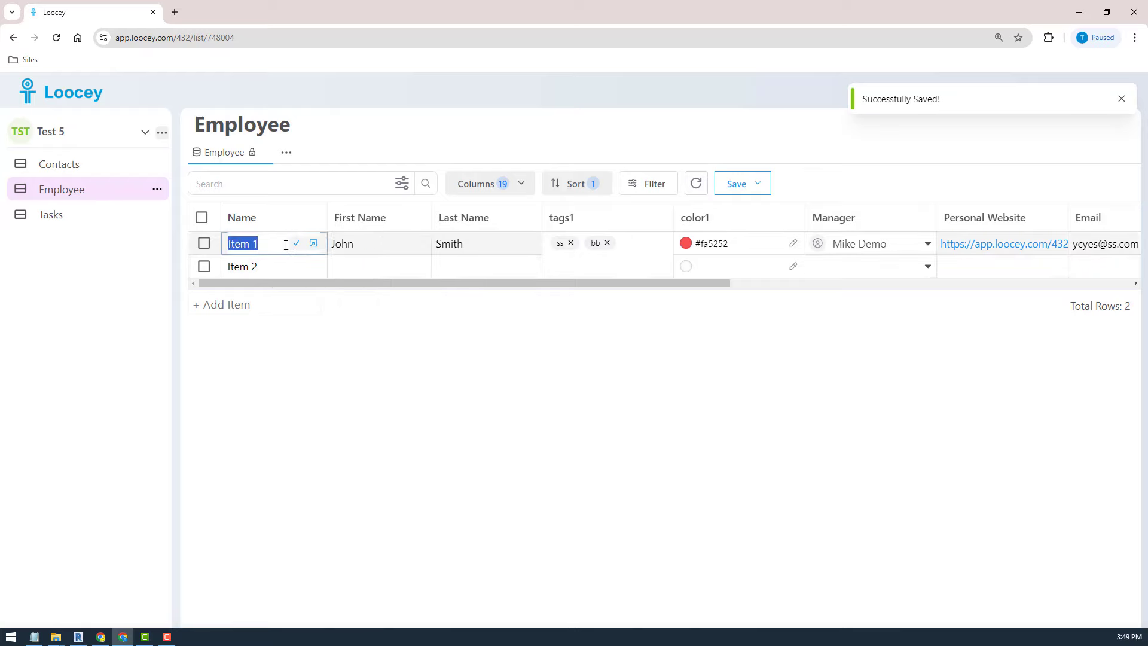
pyautogui.write('John Smith')
pyautogui.click(257, 267)
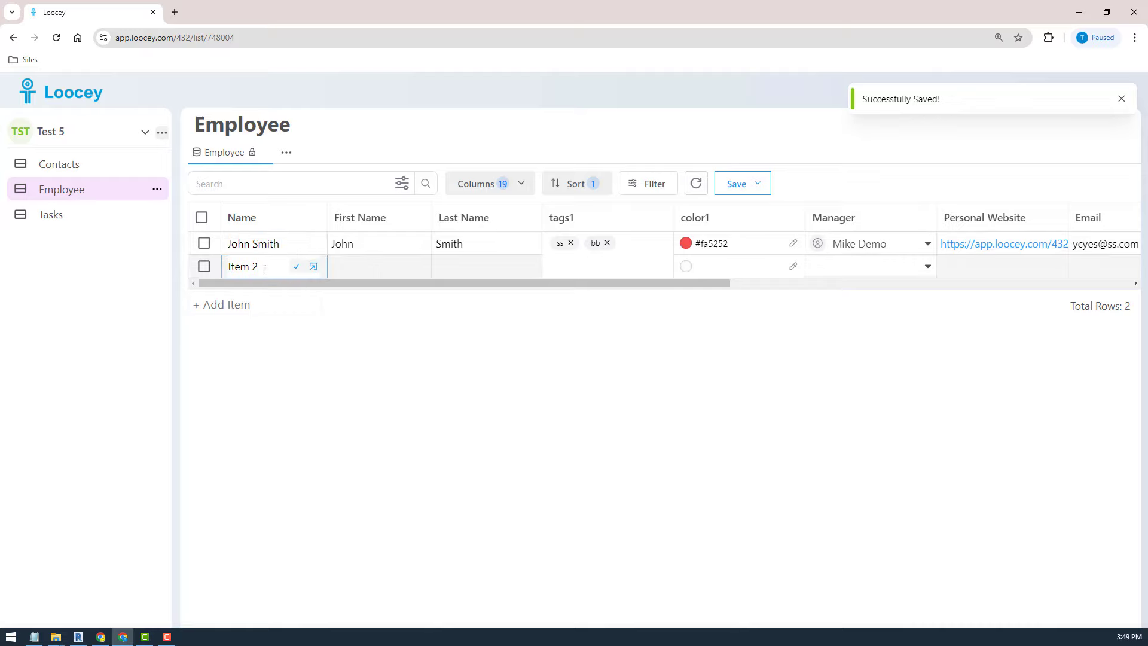
pyautogui.hotkey('ctrl', 'a')
pyautogui.write('Tst')
pyautogui.press('BackSpace')
pyautogui.press('BackSpace')
pyautogui.press('BackSpace')
pyautogui.write('est Use')
pyautogui.click(296, 268)
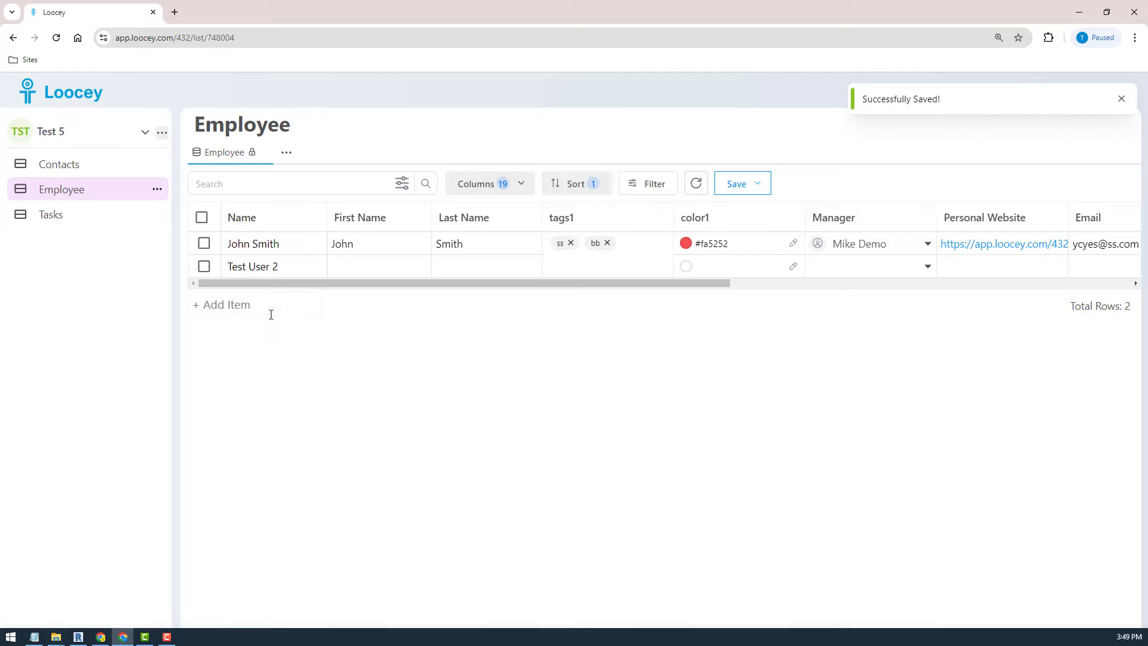
# - Add a new employee row named 'Test User 3'
pyautogui.click(267, 305)
pyautogui.write('Test User')
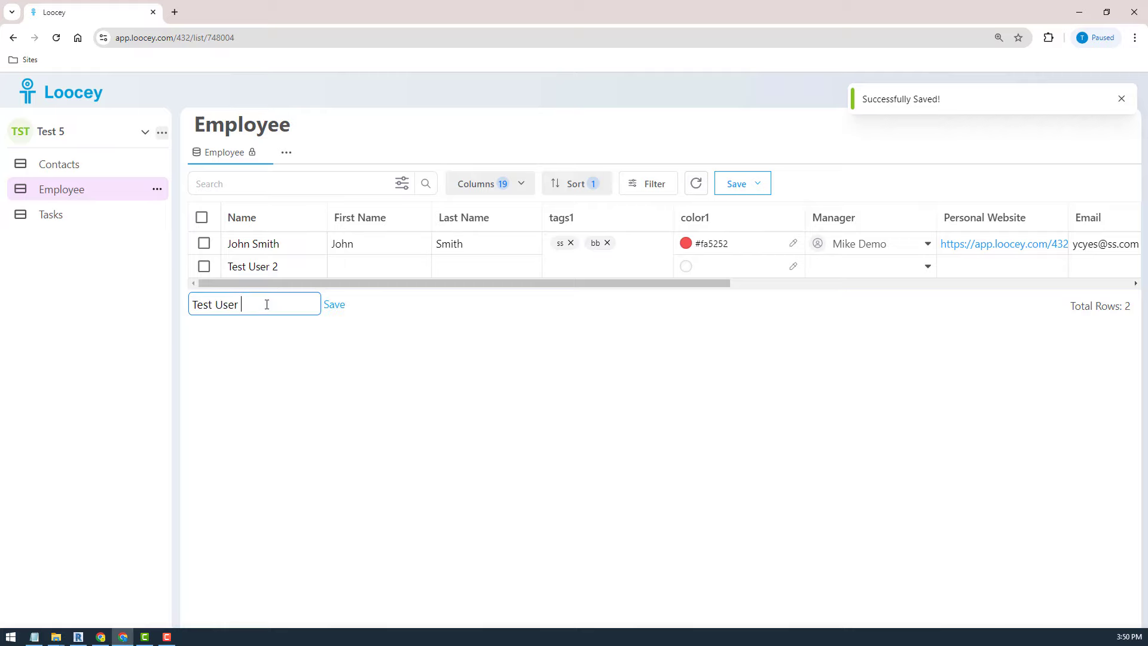
pyautogui.write(' 3')
pyautogui.press('Return')
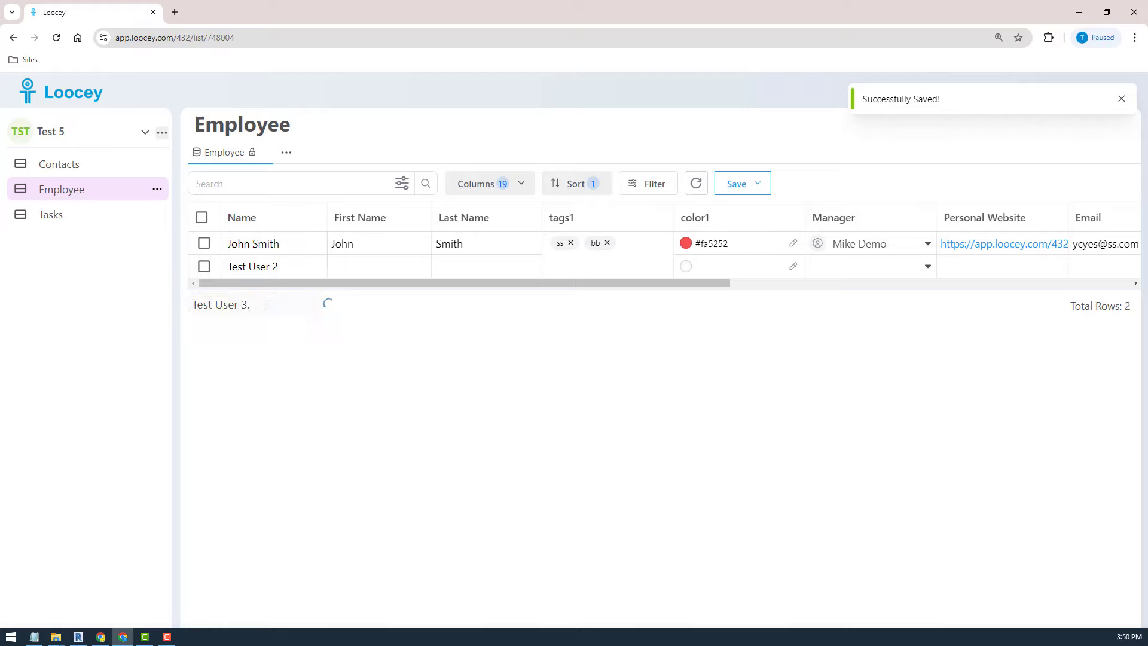
pyautogui.click(296, 291)
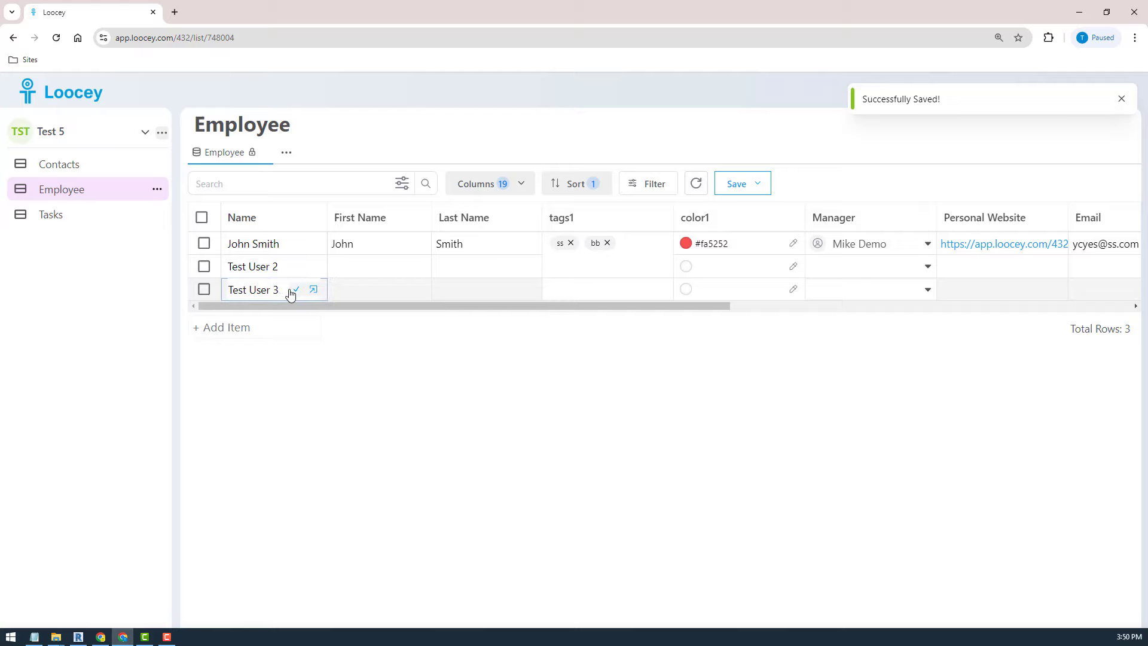
pyautogui.click(292, 293)
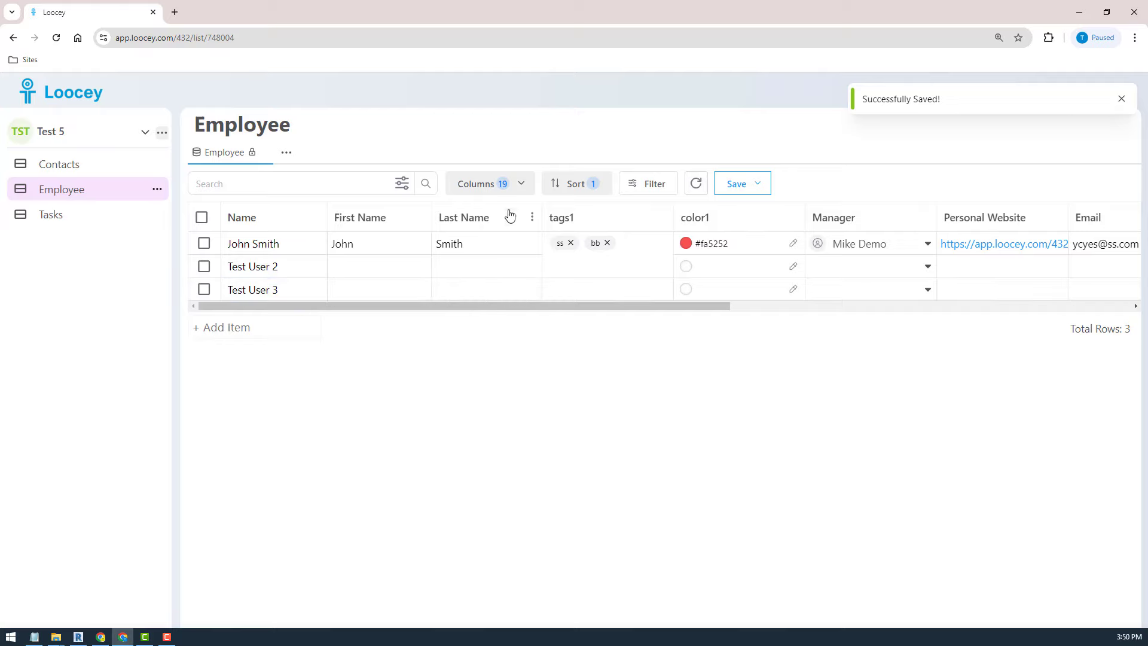
# - Look through the column visibility list, then close it
pyautogui.click(497, 190)
pyautogui.scroll(-3, 589, 328)
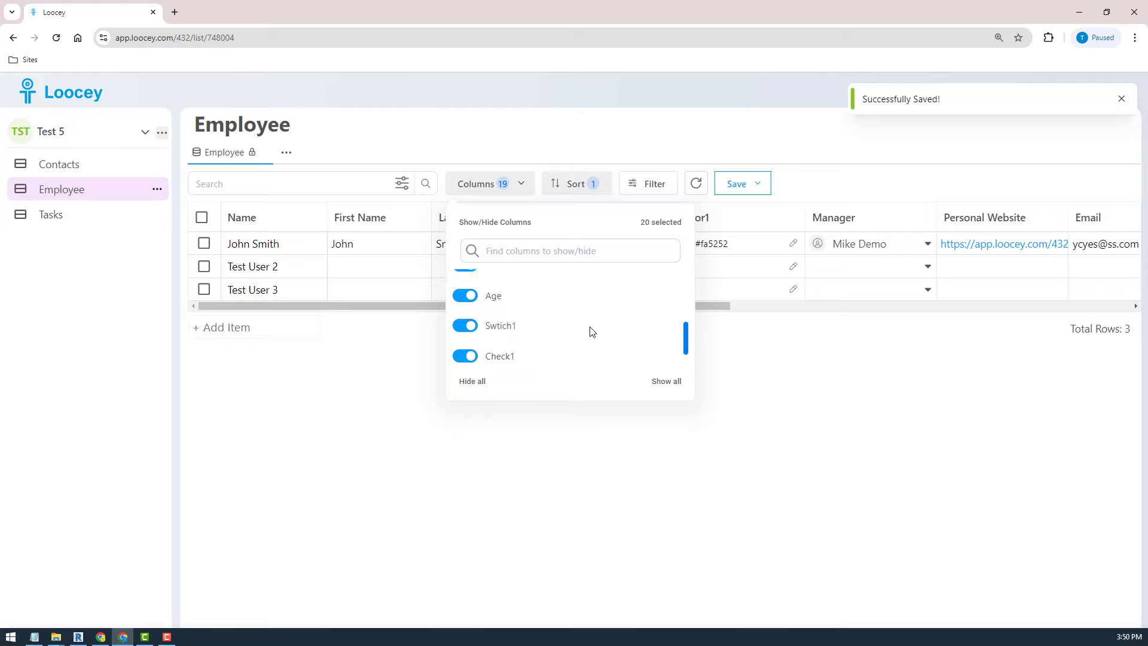
pyautogui.scroll(3, 590, 327)
pyautogui.scroll(-10, 564, 355)
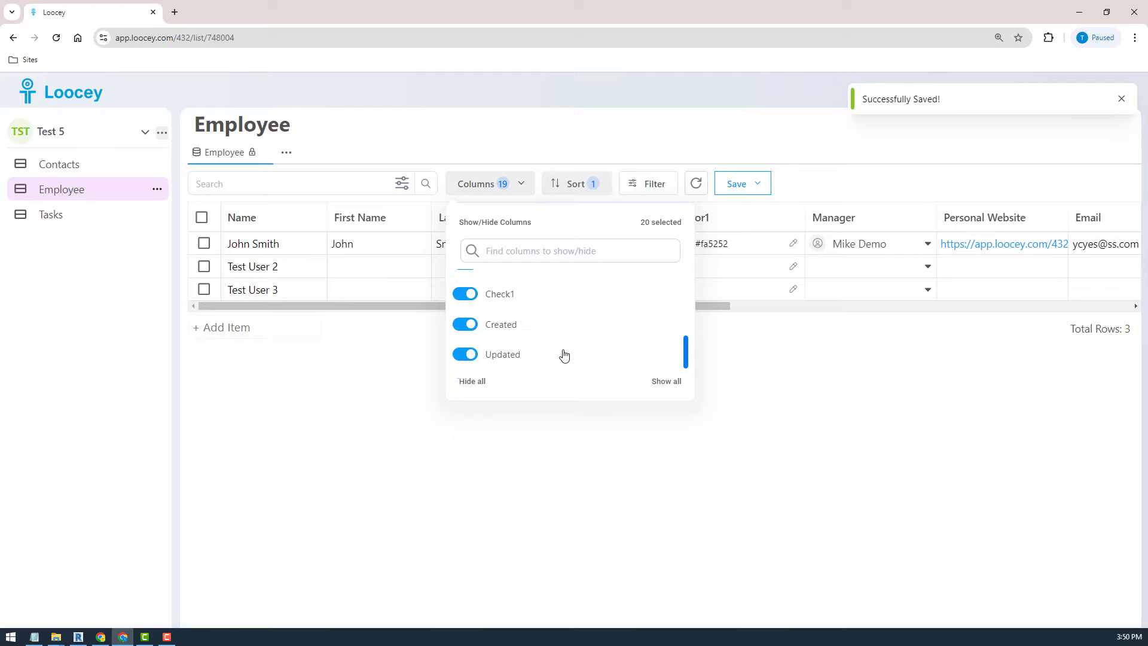
pyautogui.click(780, 405)
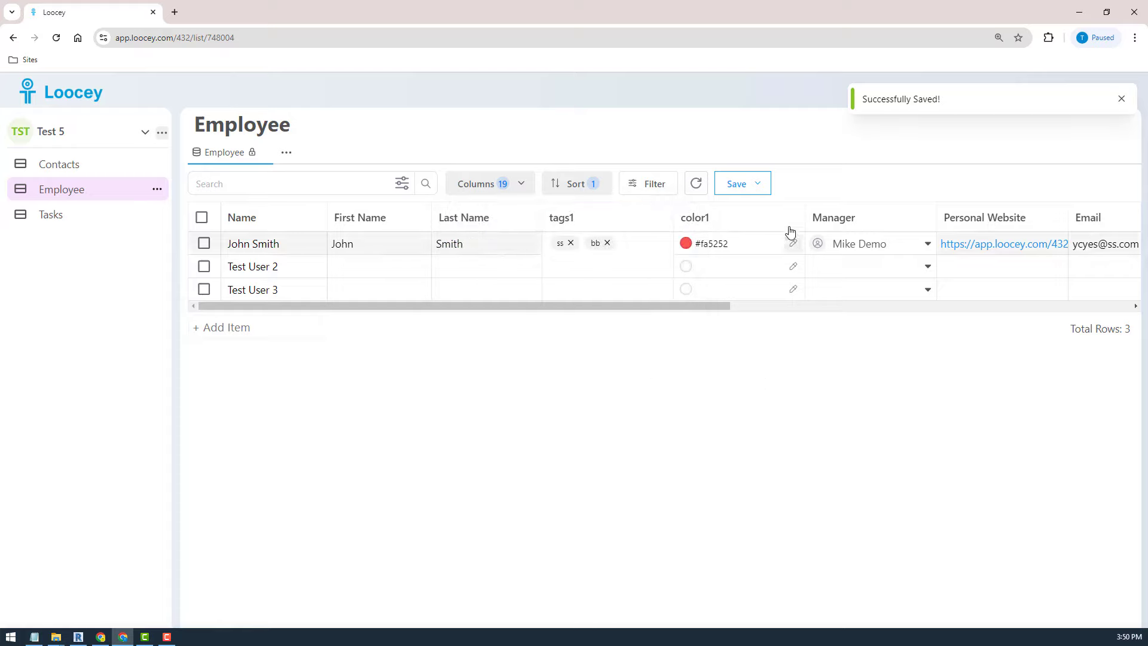
# - Use Save as New to create a separate view named 'Quick View'
pyautogui.click(757, 186)
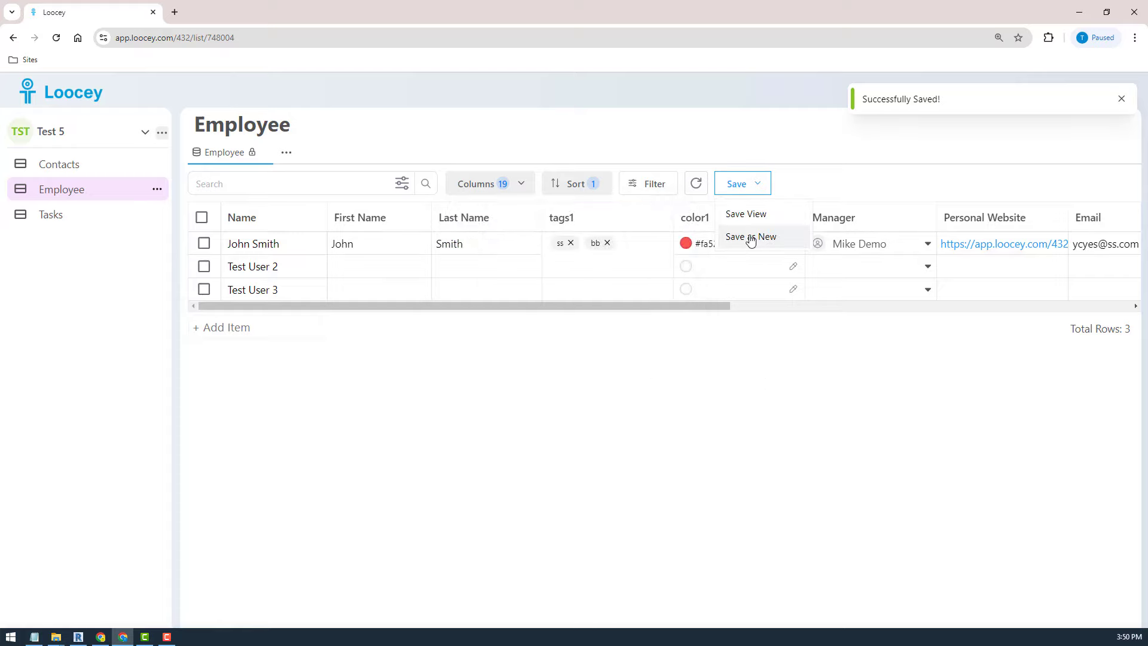
pyautogui.click(748, 238)
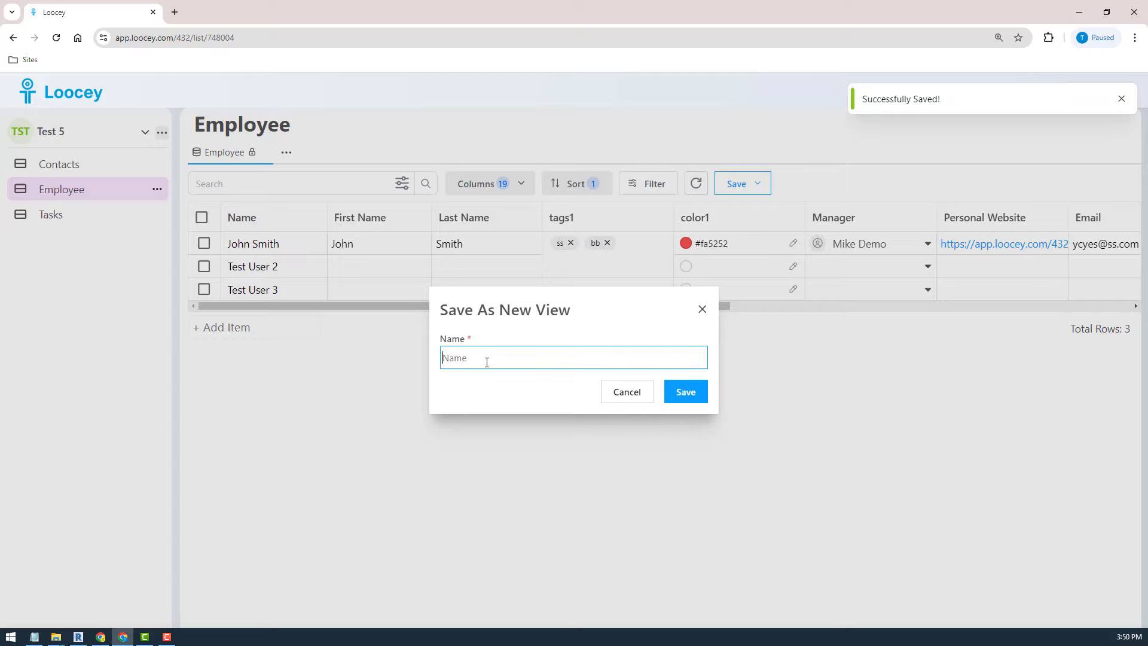
pyautogui.write('qui')
pyautogui.press('BackSpace')
pyautogui.press('BackSpace')
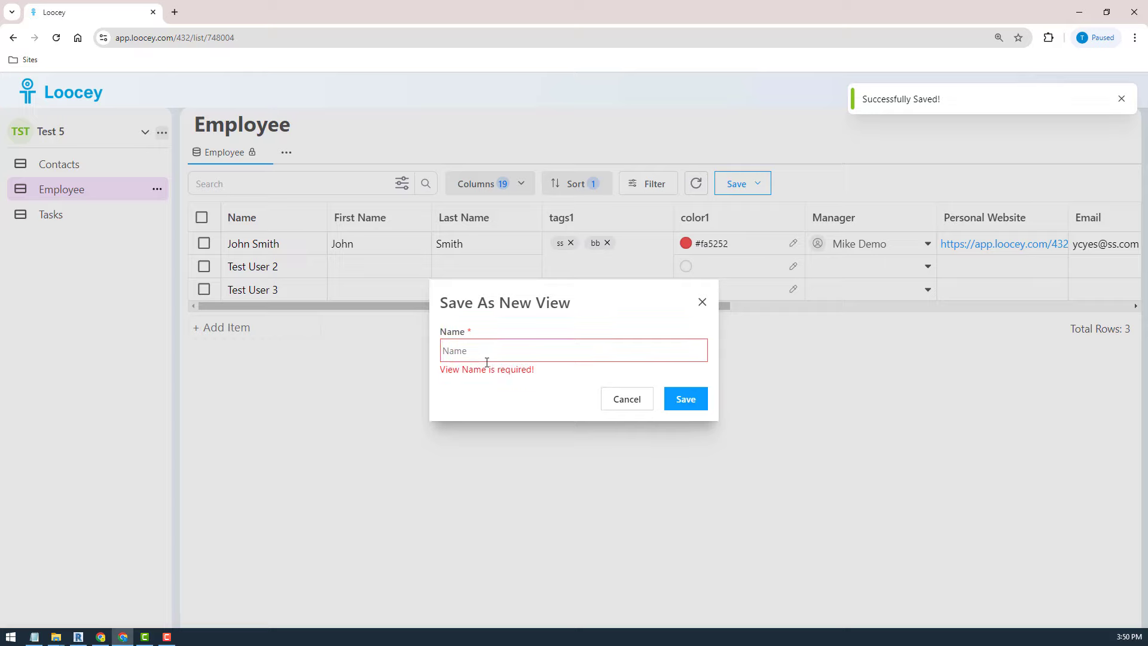
pyautogui.write('Quick View')
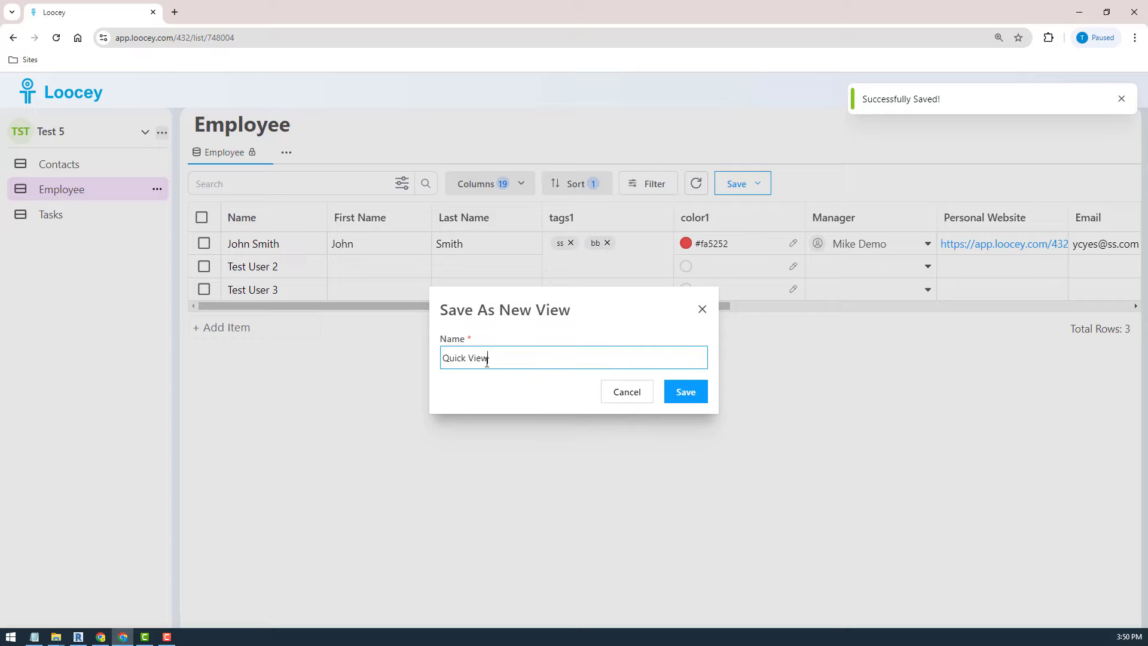
pyautogui.click(685, 392)
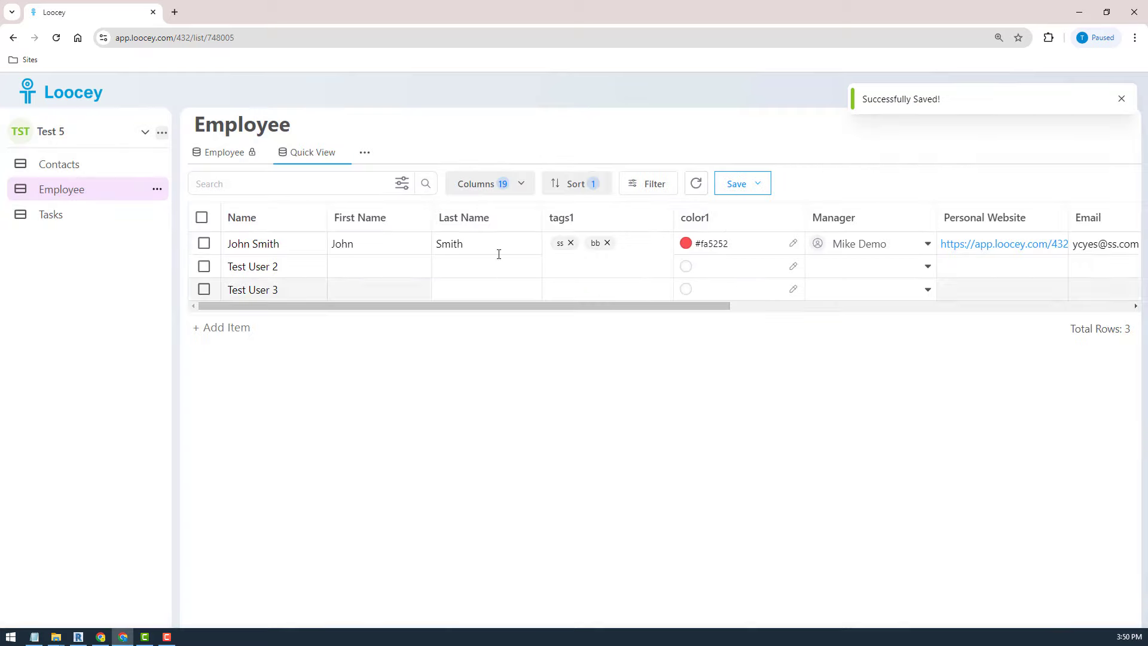
# - Hide all columns, then show only First Name and Last Name again
pyautogui.click(519, 184)
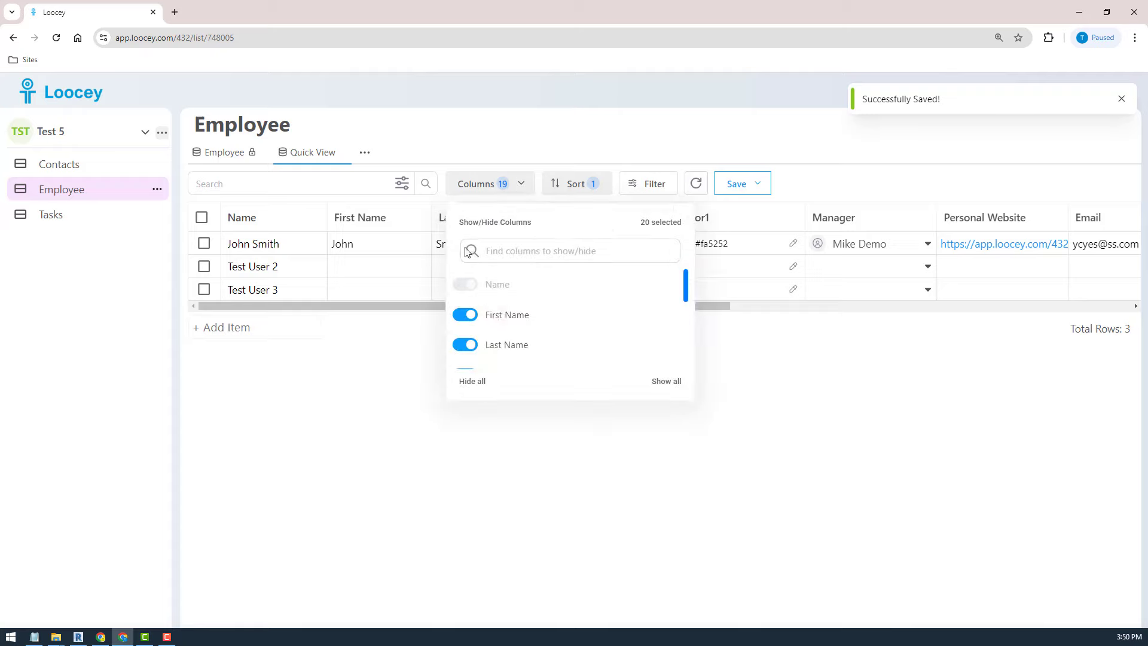
pyautogui.click(475, 379)
pyautogui.click(472, 315)
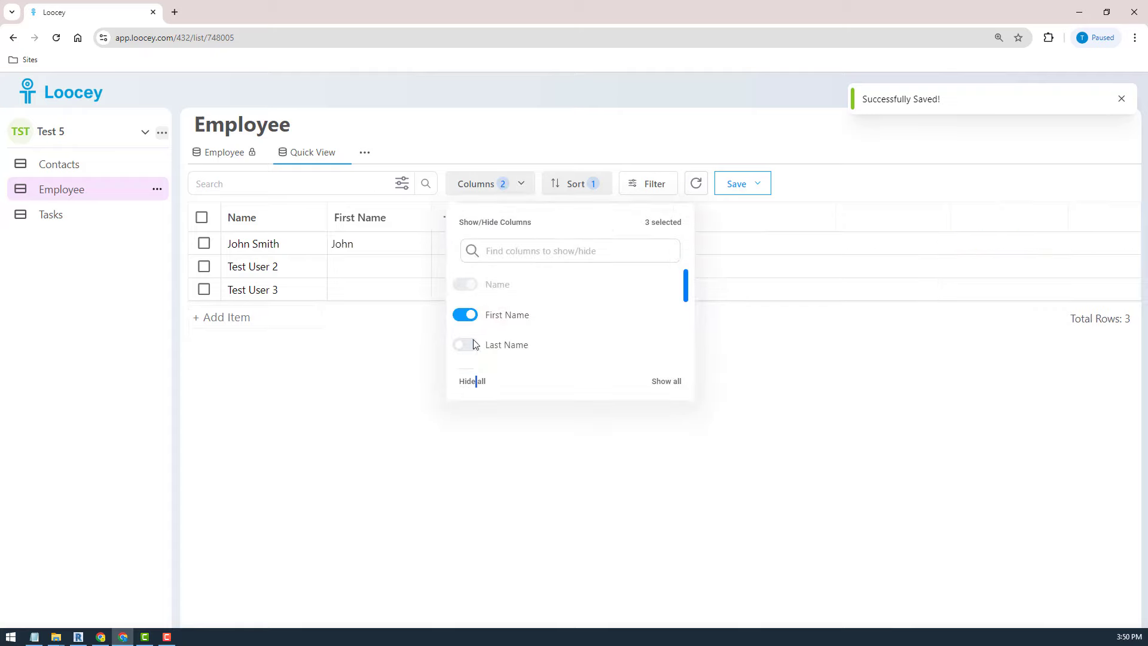
pyautogui.click(469, 344)
pyautogui.moveTo(688, 288); pyautogui.dragTo(688, 303)
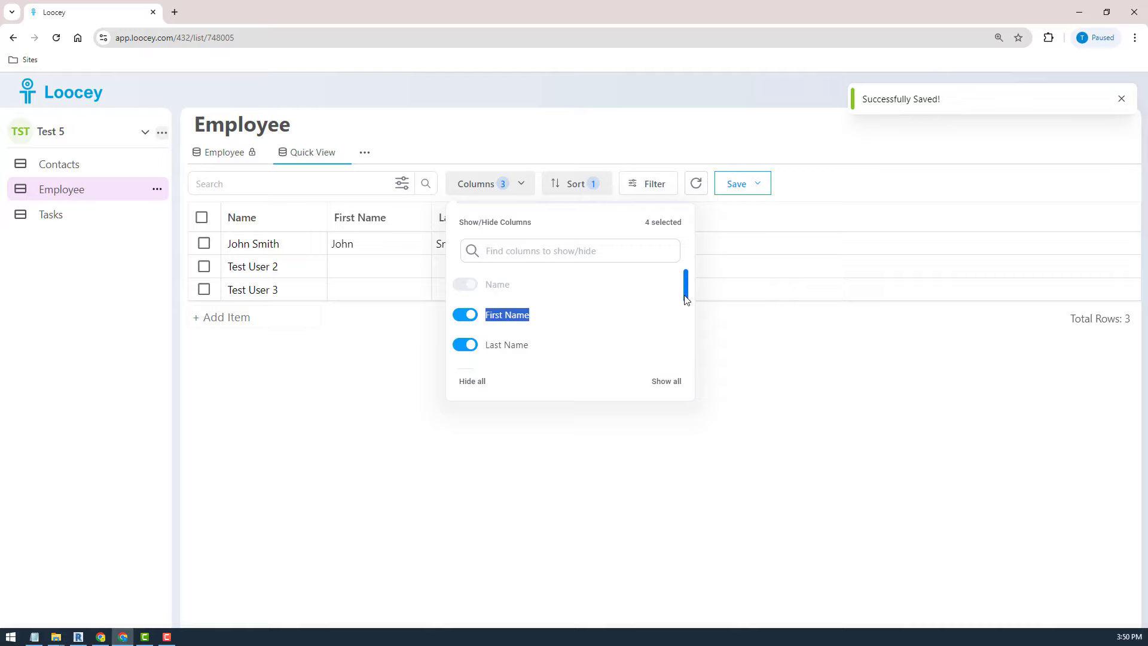
pyautogui.scroll(-1, 686, 306)
pyautogui.scroll(-5, 636, 302)
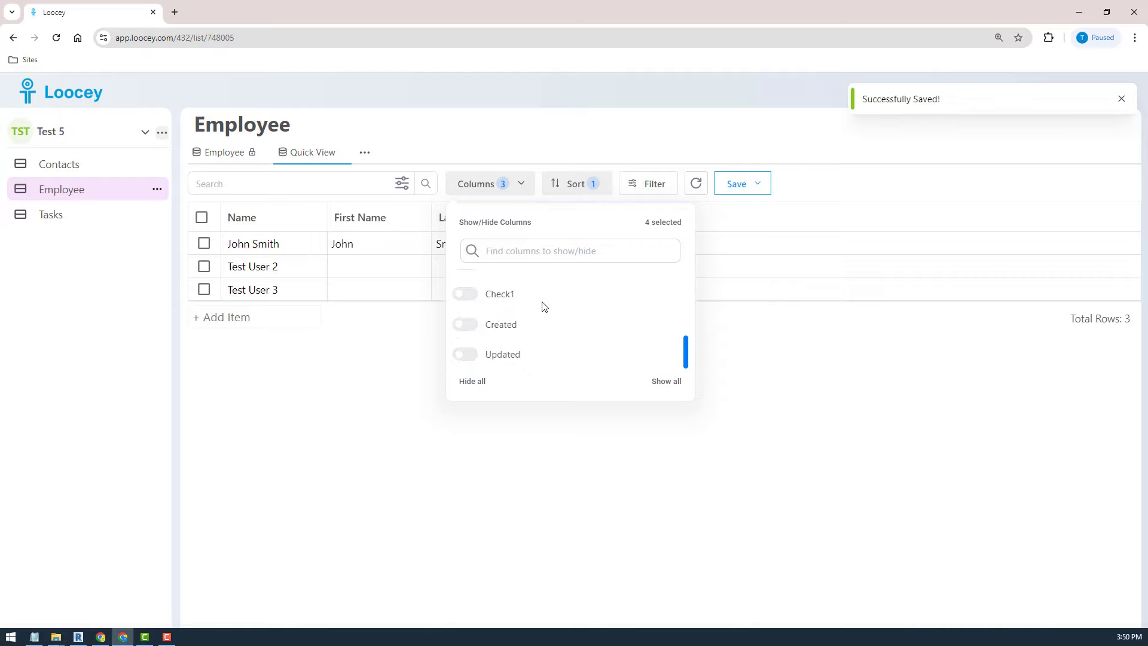
pyautogui.scroll(6, 544, 306)
pyautogui.scroll(-5, 543, 306)
pyautogui.scroll(5, 541, 306)
# - Find the Email column via search 'em', show it, and save the view
pyautogui.click(541, 251)
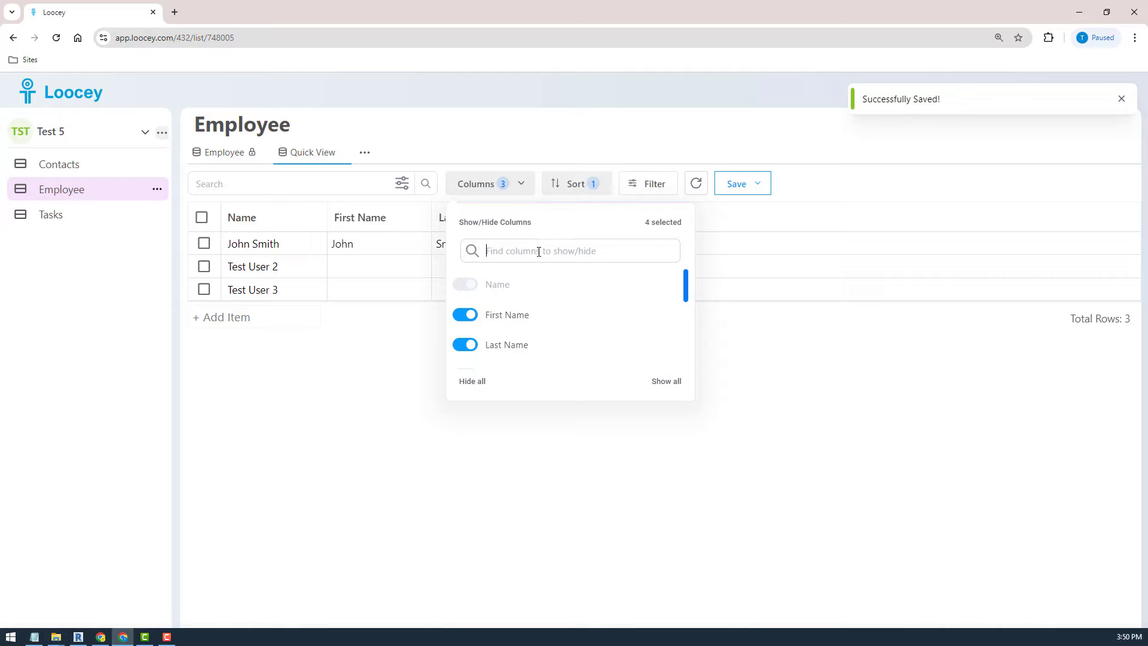
pyautogui.write('ema')
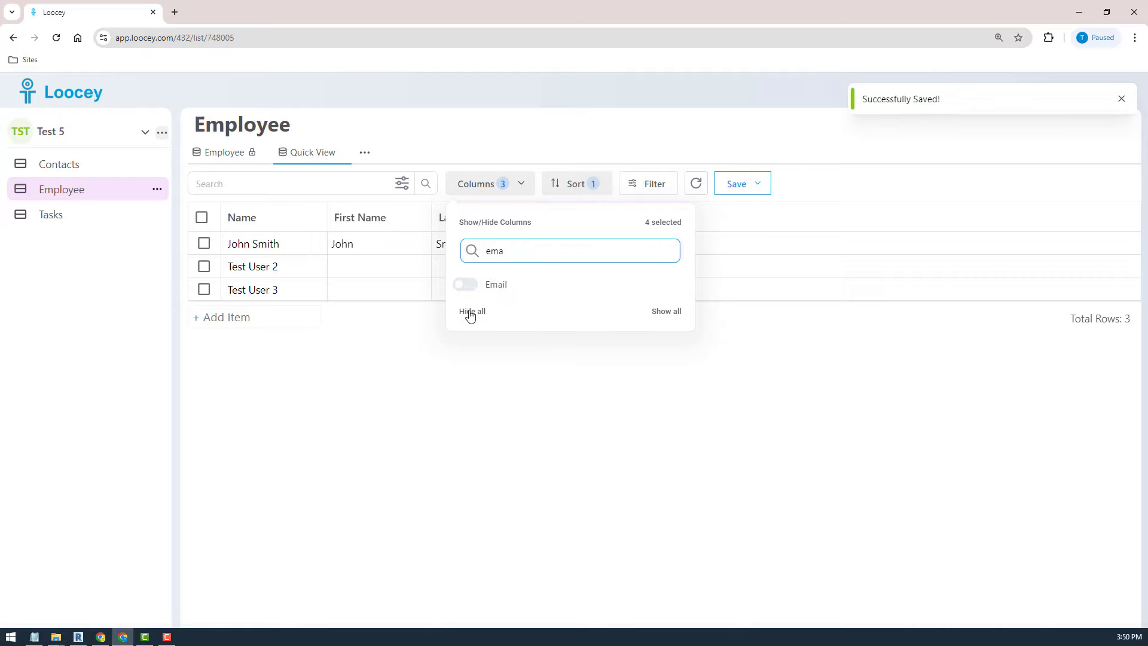
pyautogui.click(465, 285)
pyautogui.click(649, 427)
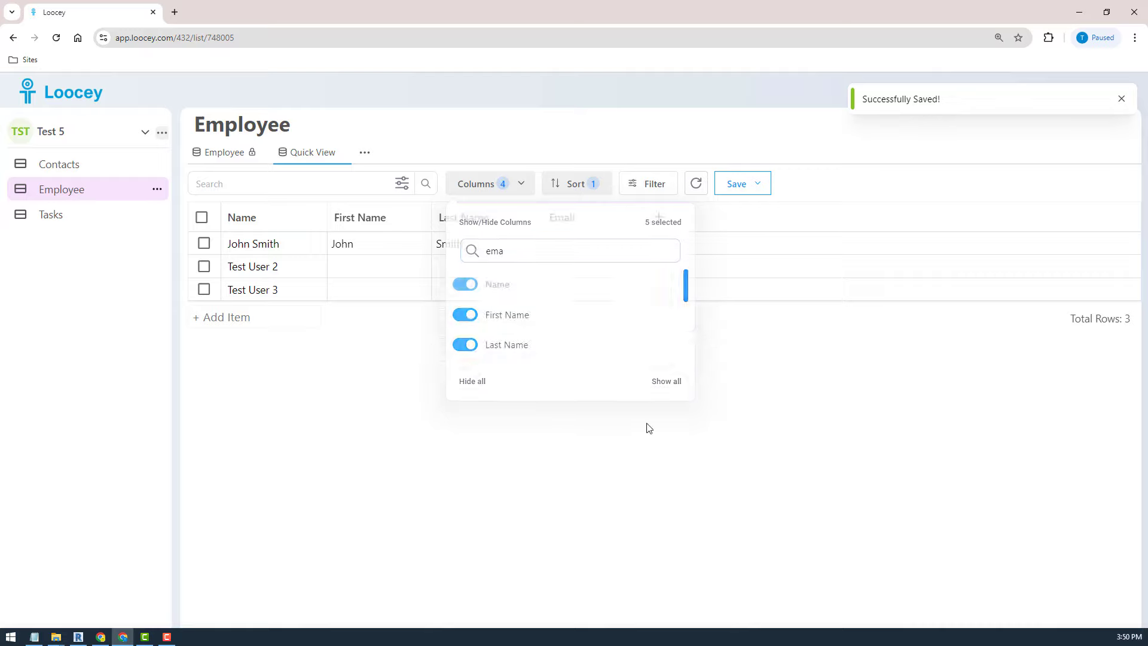
pyautogui.click(767, 190)
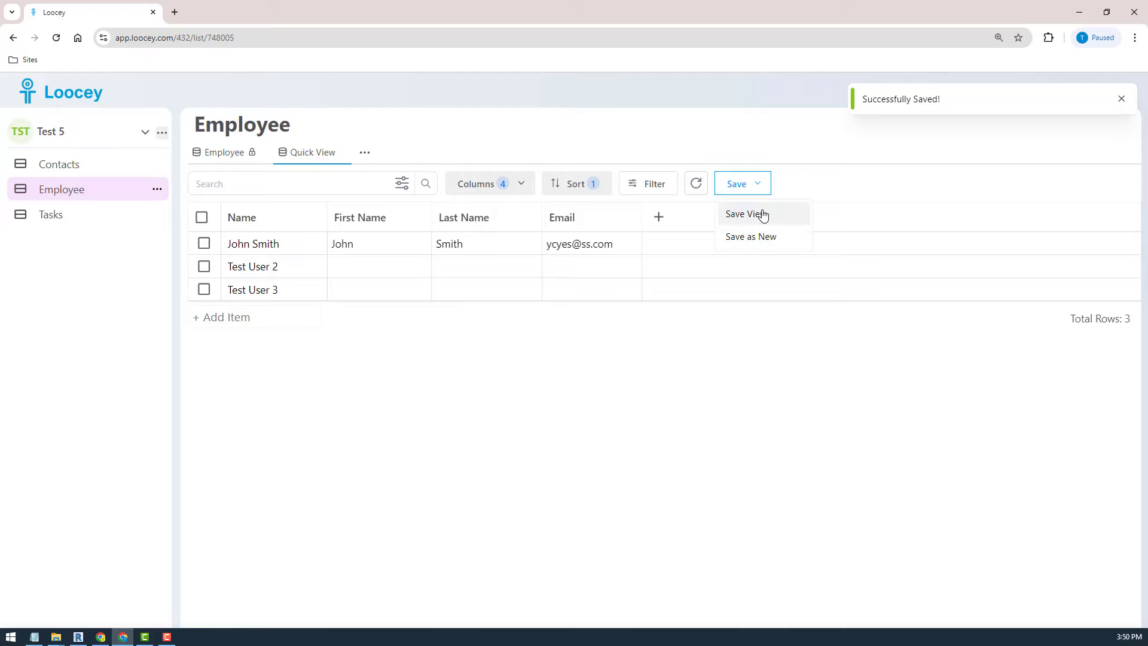
pyautogui.click(761, 215)
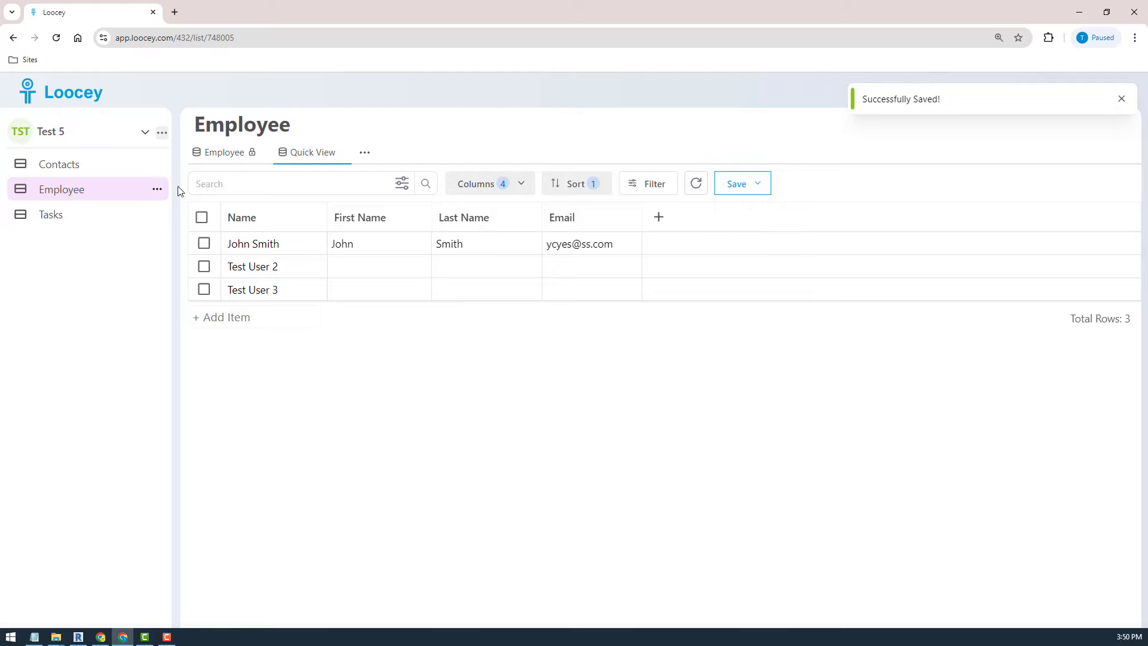
# - Drag the Quick View tab to the left of the Employee tab
pyautogui.click(221, 154)
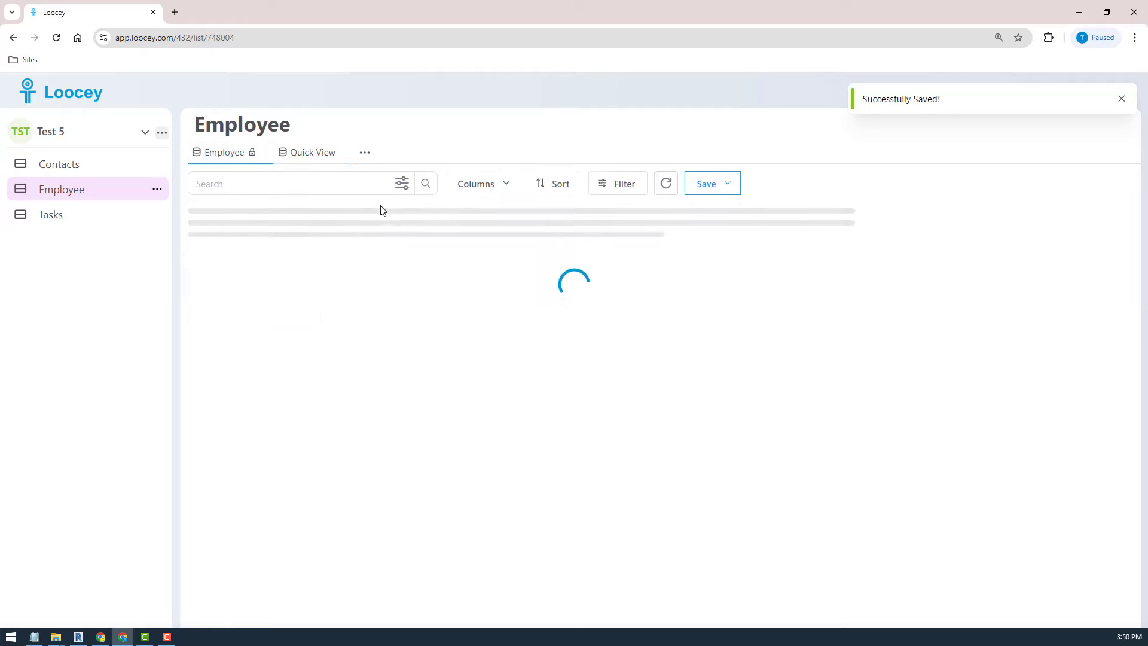
pyautogui.click(305, 152)
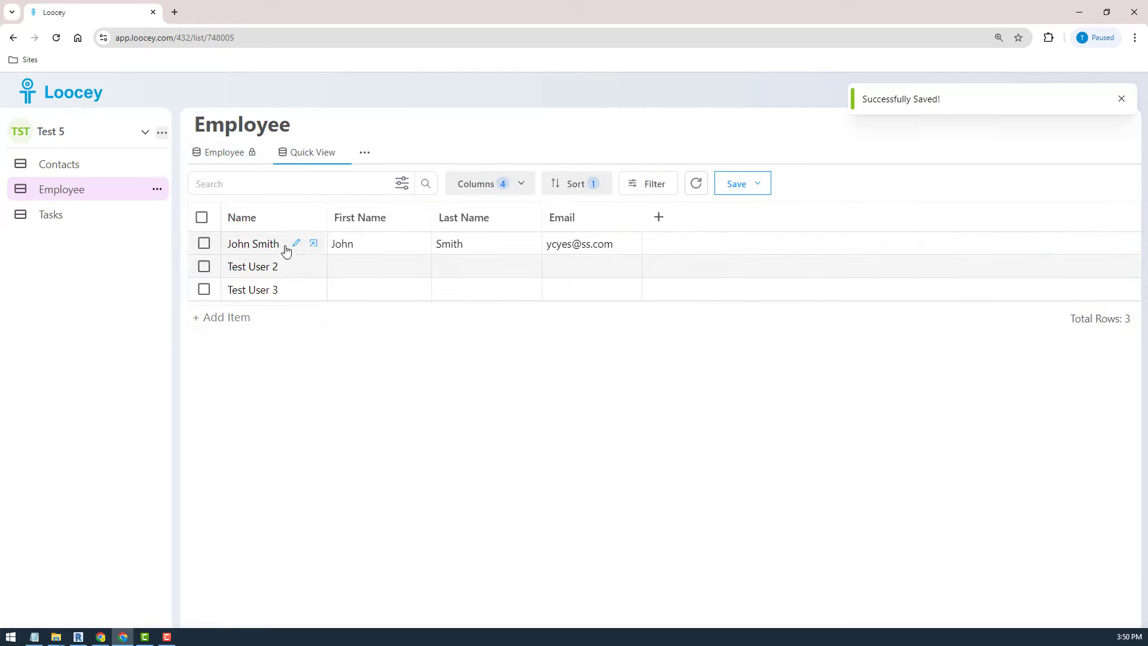
pyautogui.moveTo(306, 154); pyautogui.dragTo(215, 157)
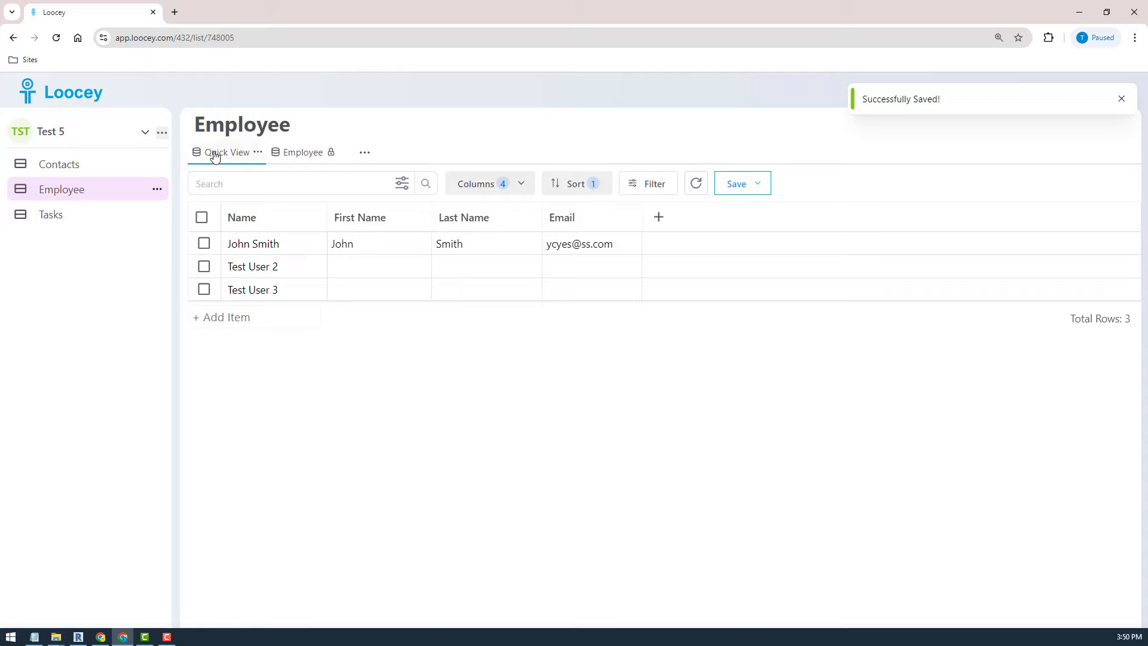
pyautogui.click(365, 152)
pyautogui.click(372, 206)
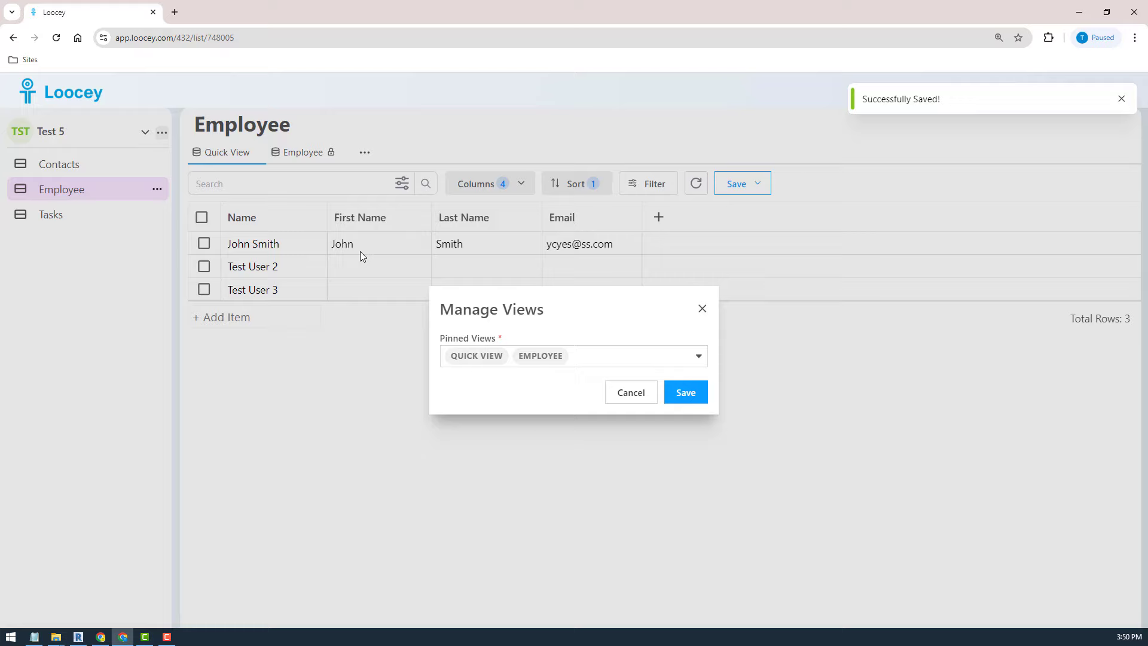
pyautogui.click(618, 363)
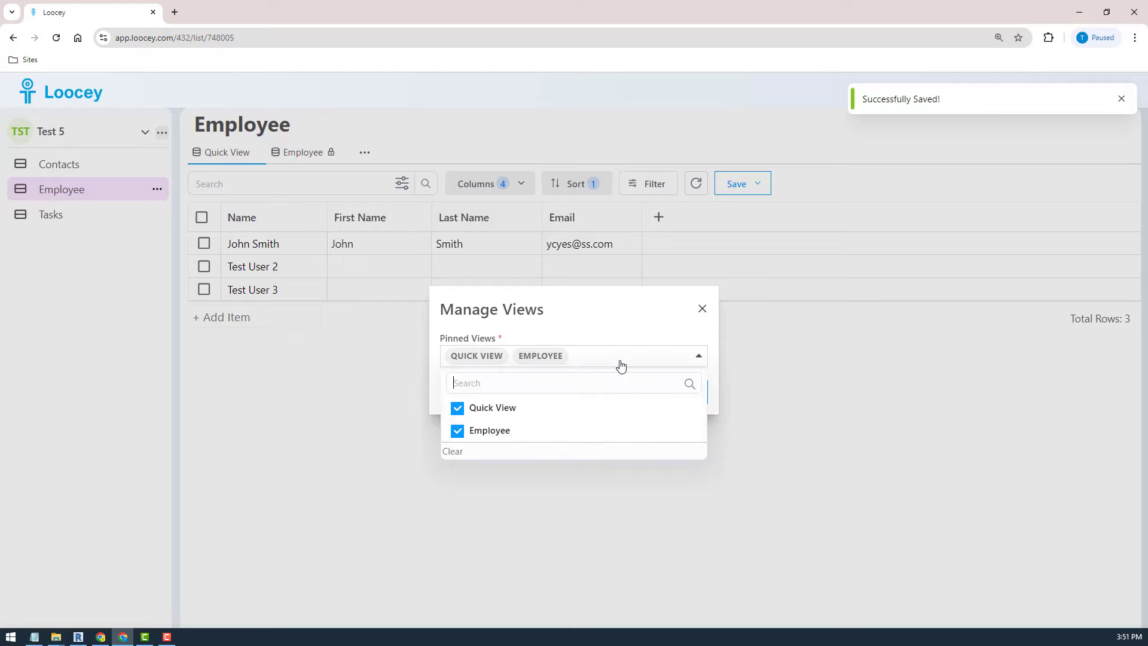
pyautogui.click(511, 409)
pyautogui.click(616, 327)
pyautogui.click(683, 407)
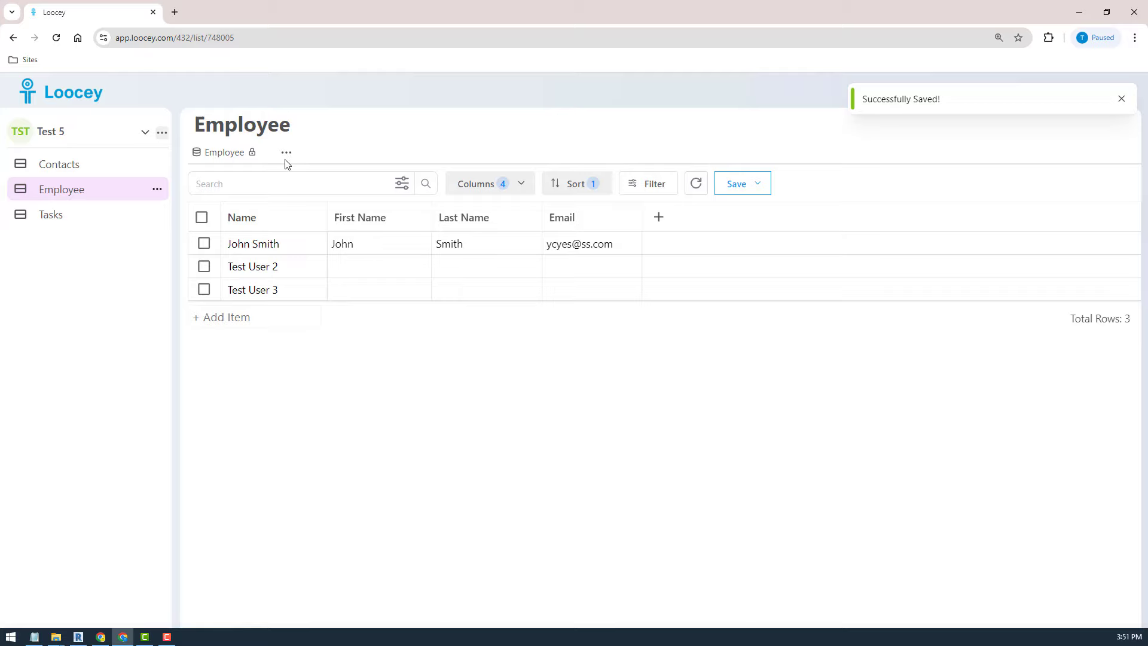
pyautogui.click(286, 153)
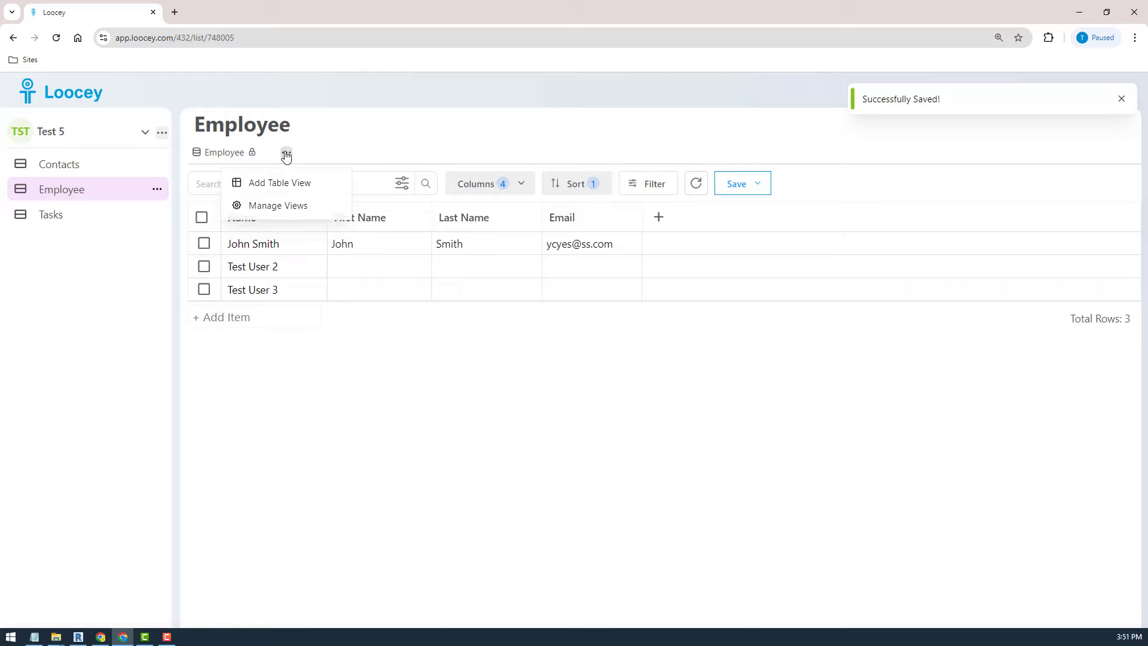
pyautogui.click(274, 206)
pyautogui.click(546, 365)
pyautogui.click(453, 409)
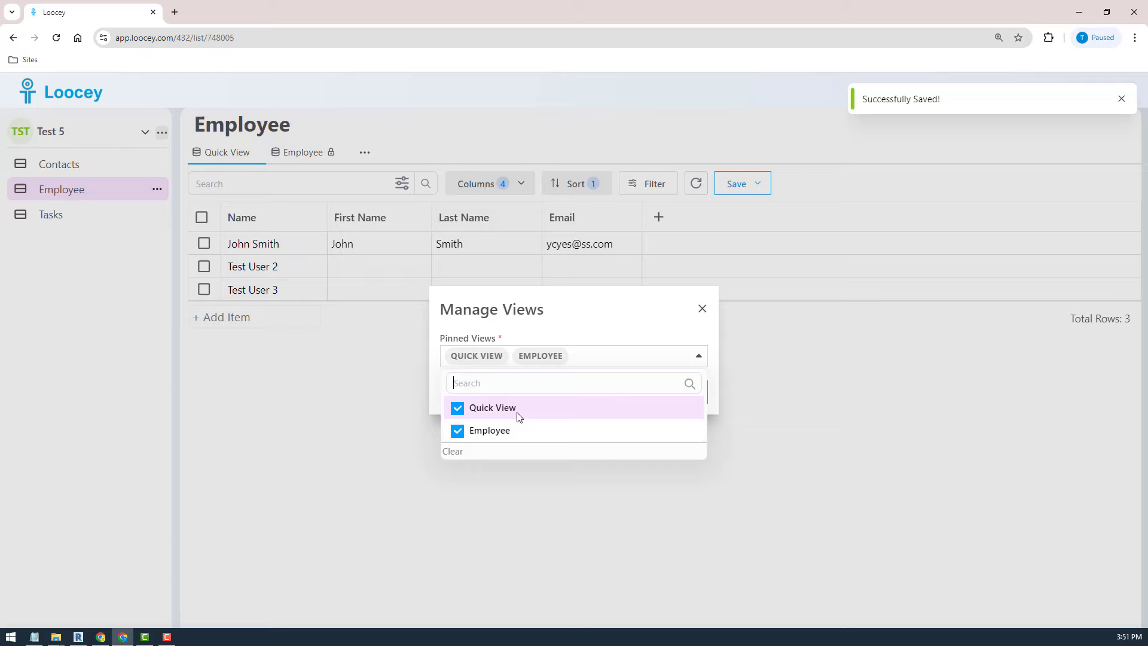
pyautogui.click(658, 338)
pyautogui.click(681, 400)
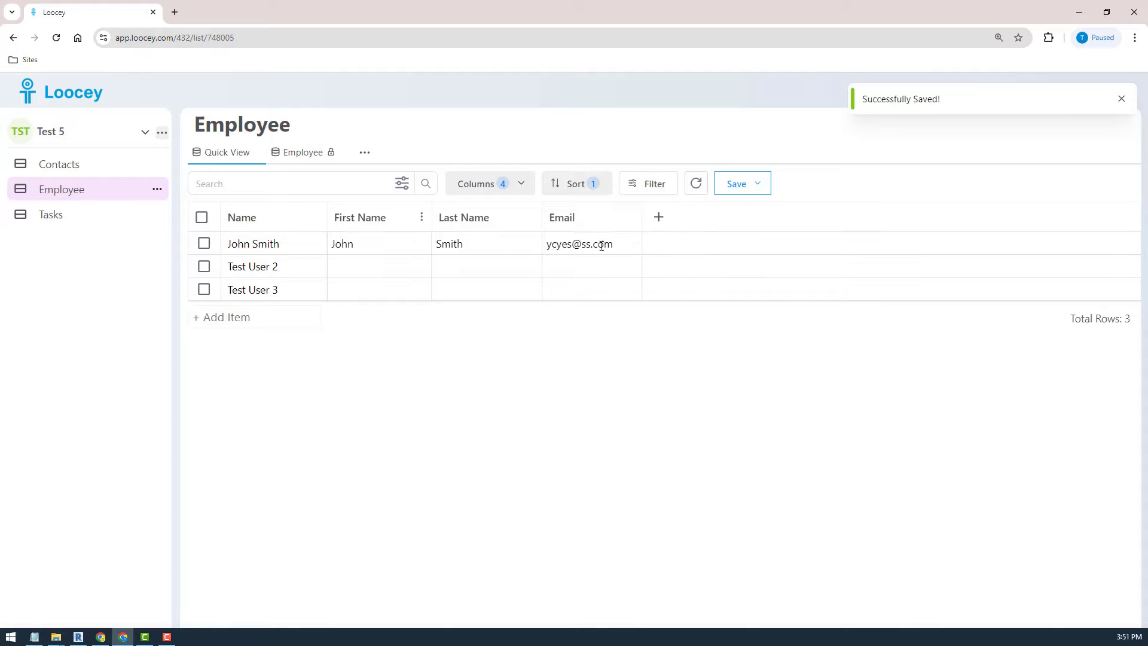
# - Add and apply a First Name contains 'Tes' filter
pyautogui.click(650, 184)
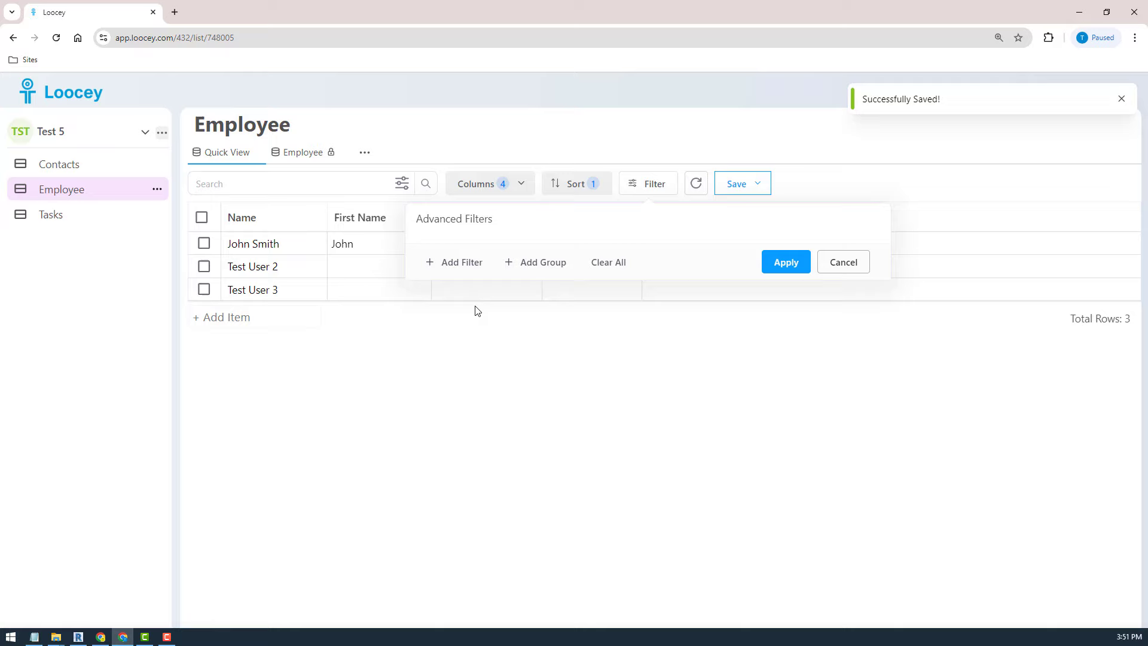
pyautogui.click(461, 264)
pyautogui.click(527, 248)
pyautogui.click(539, 301)
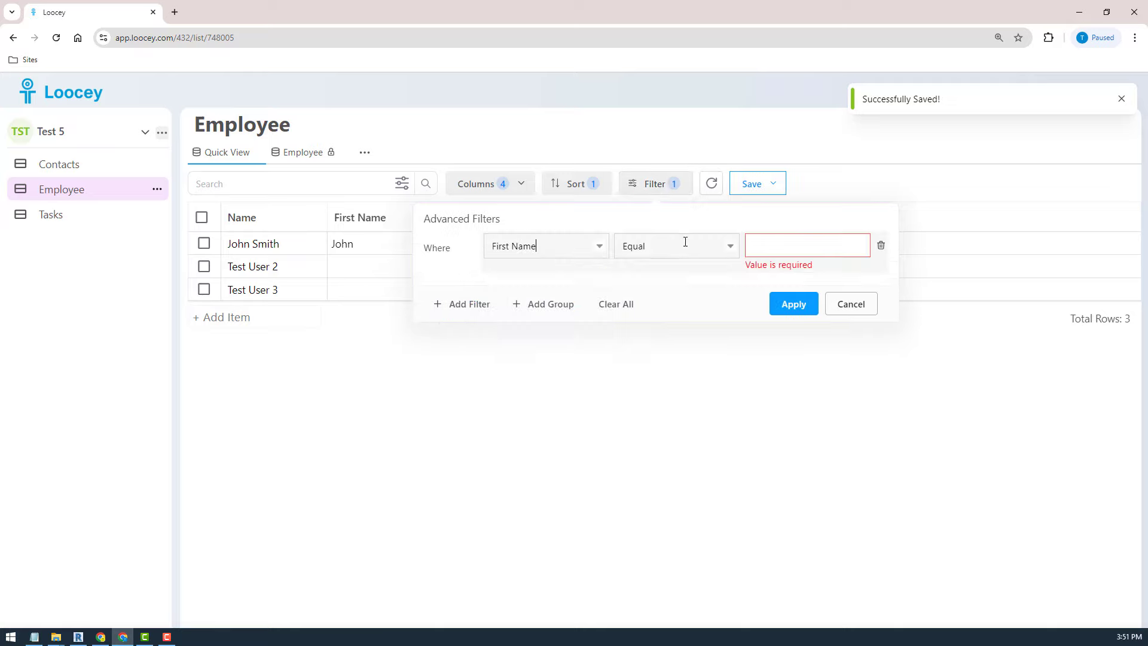
pyautogui.click(701, 254)
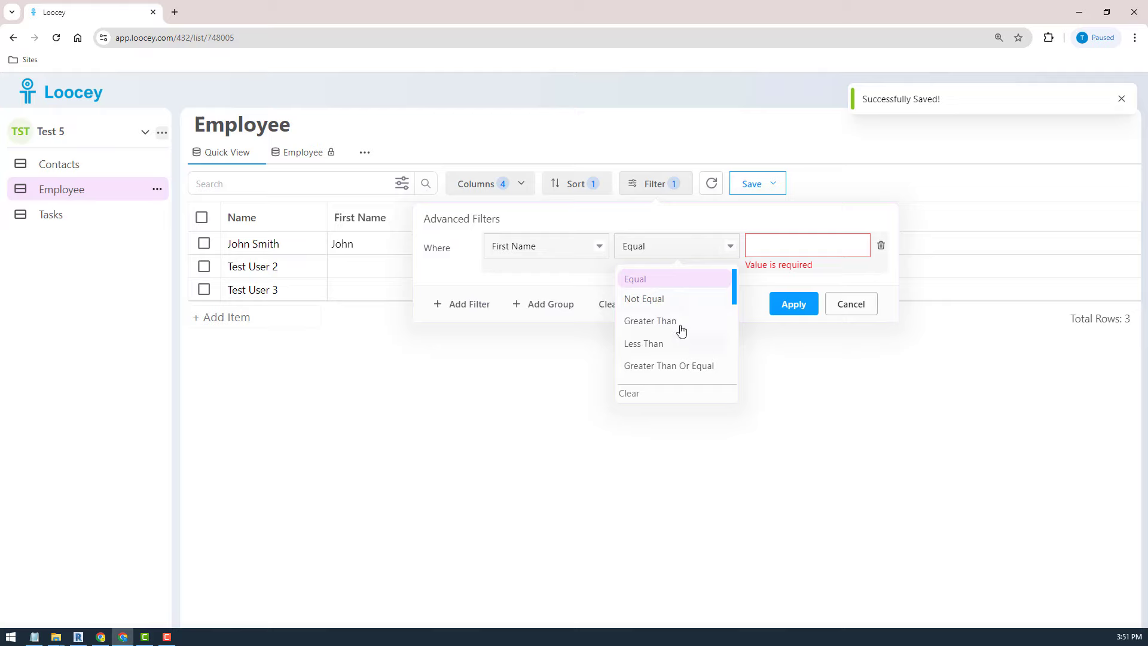
pyautogui.hotkey('ctrl', 'a')
pyautogui.write('con')
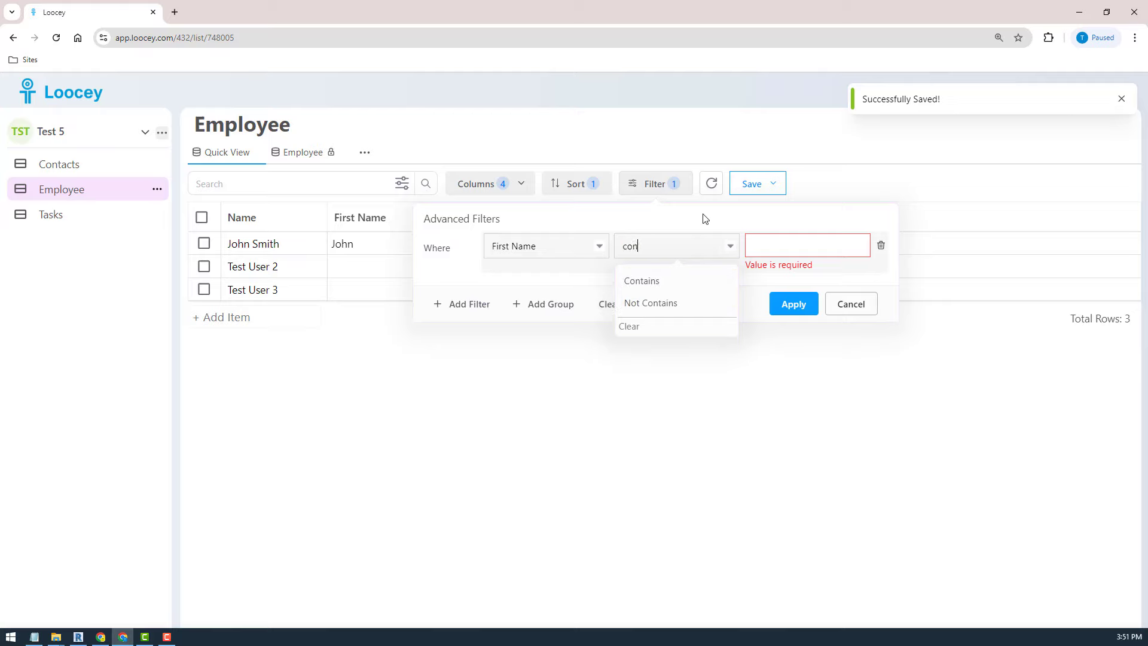
pyautogui.click(697, 282)
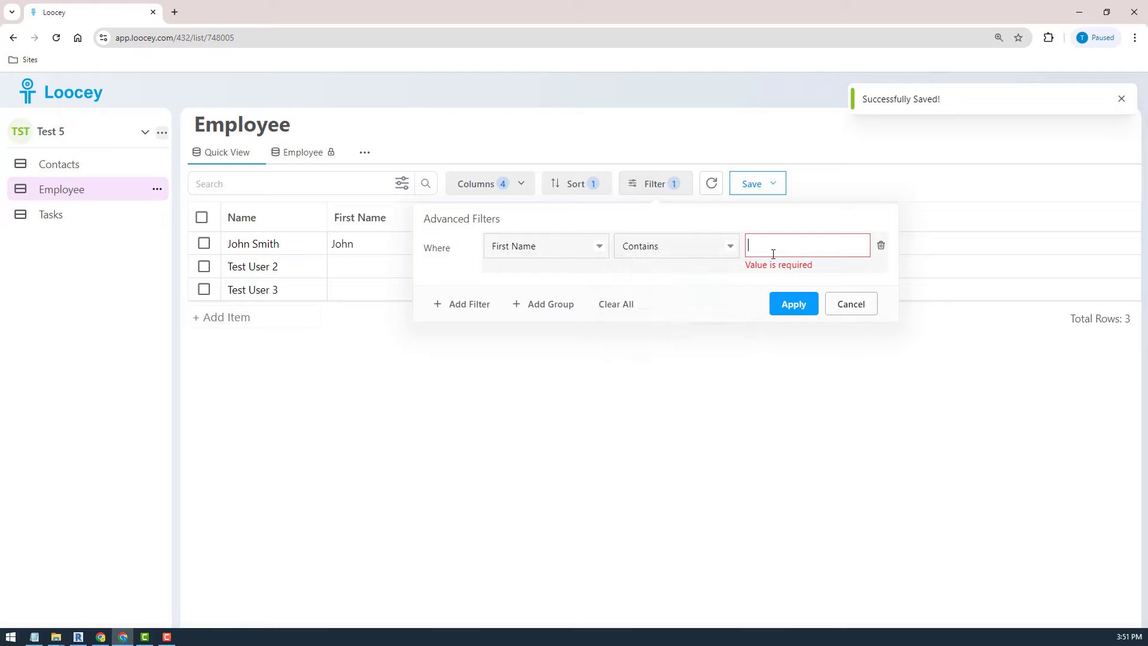
pyautogui.write('Test')
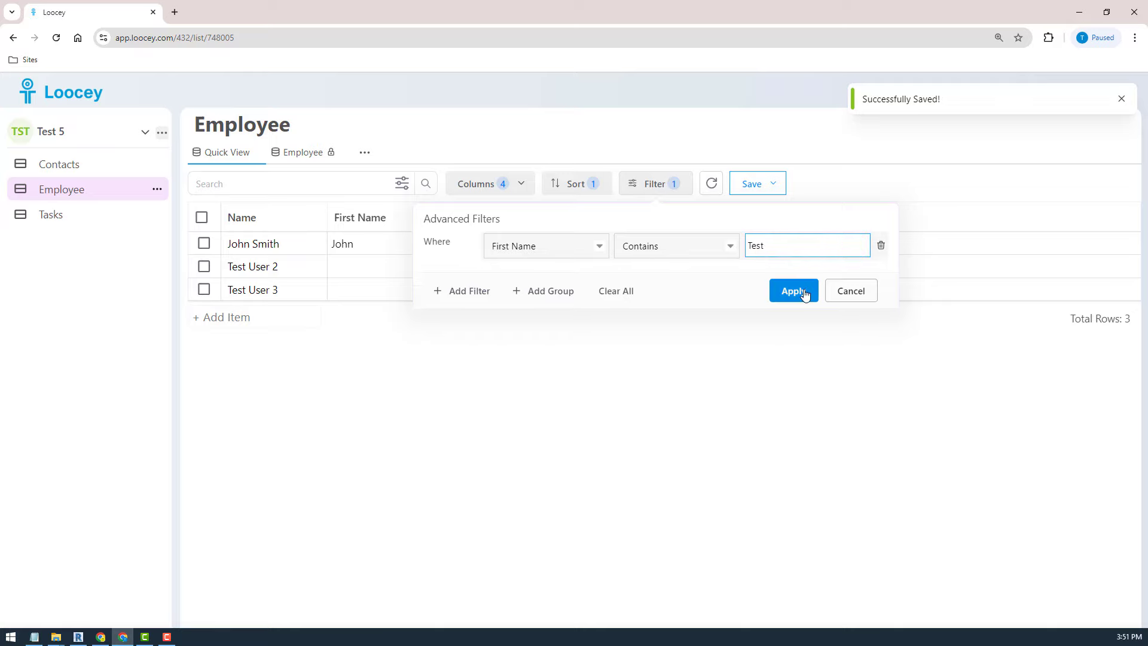
pyautogui.click(803, 292)
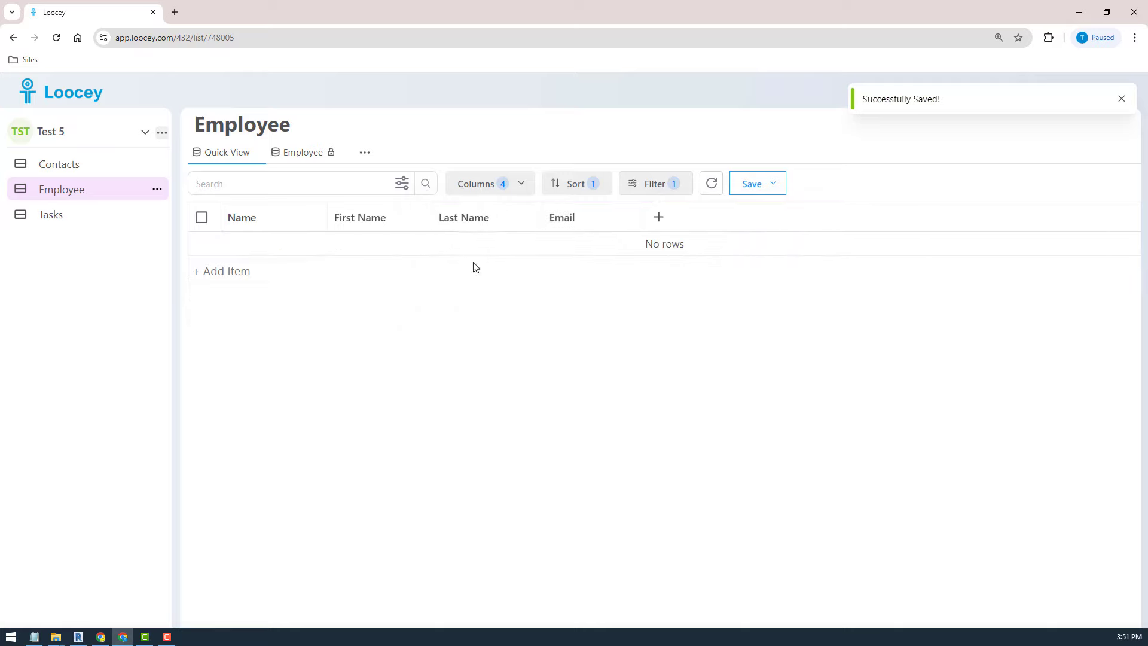
# - Switch the filter field from First Name to Name and apply it
pyautogui.click(647, 185)
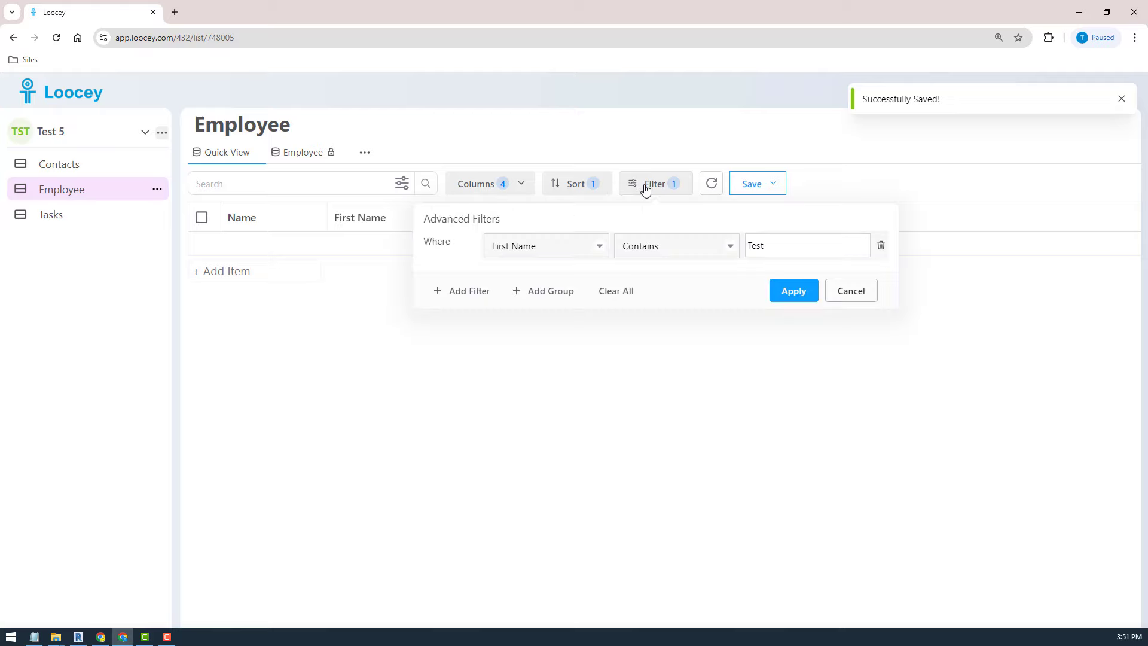
pyautogui.click(558, 246)
pyautogui.click(551, 279)
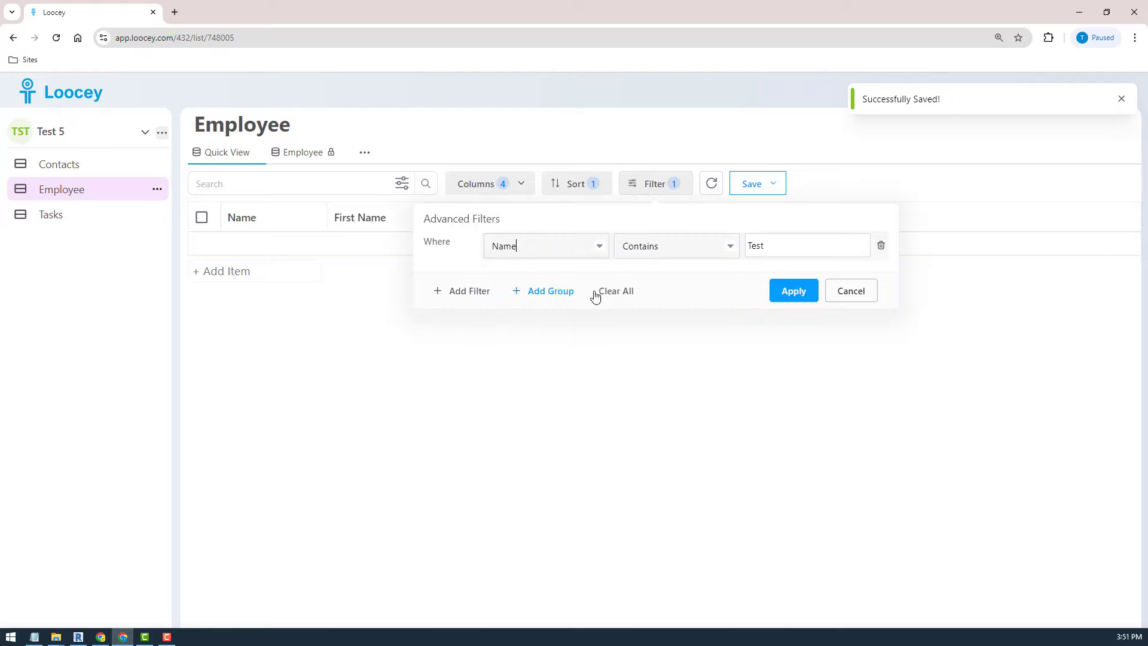
pyautogui.click(794, 292)
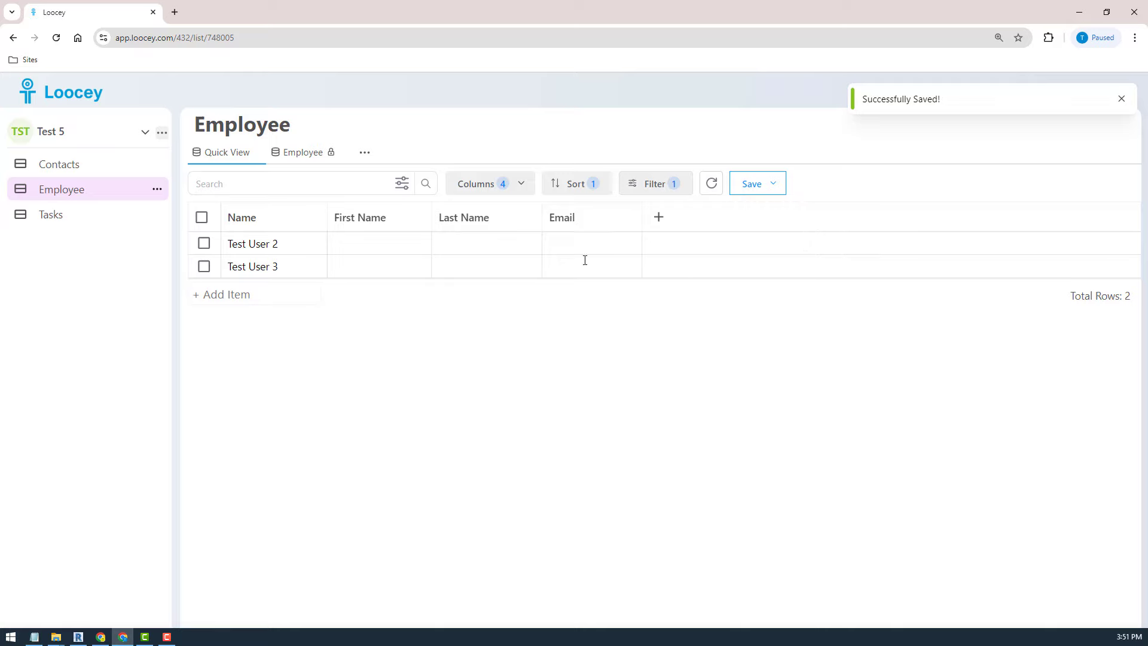
pyautogui.click(658, 190)
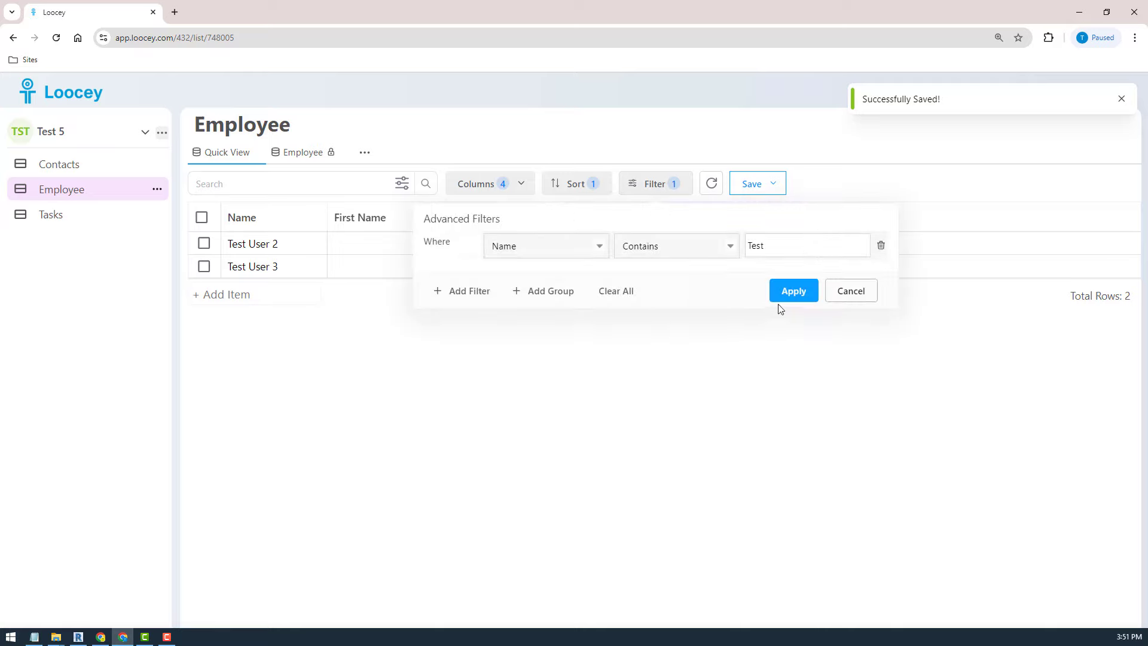
# - Start a nested filter group with a new condition, then cancel the changes
pyautogui.click(537, 293)
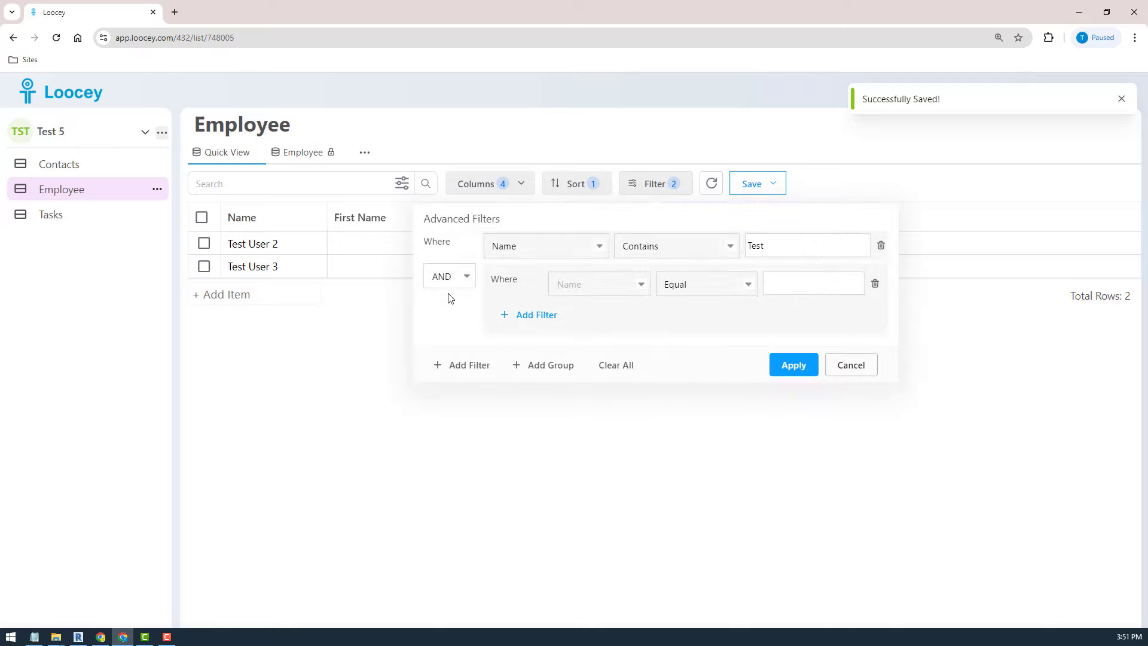
pyautogui.click(541, 315)
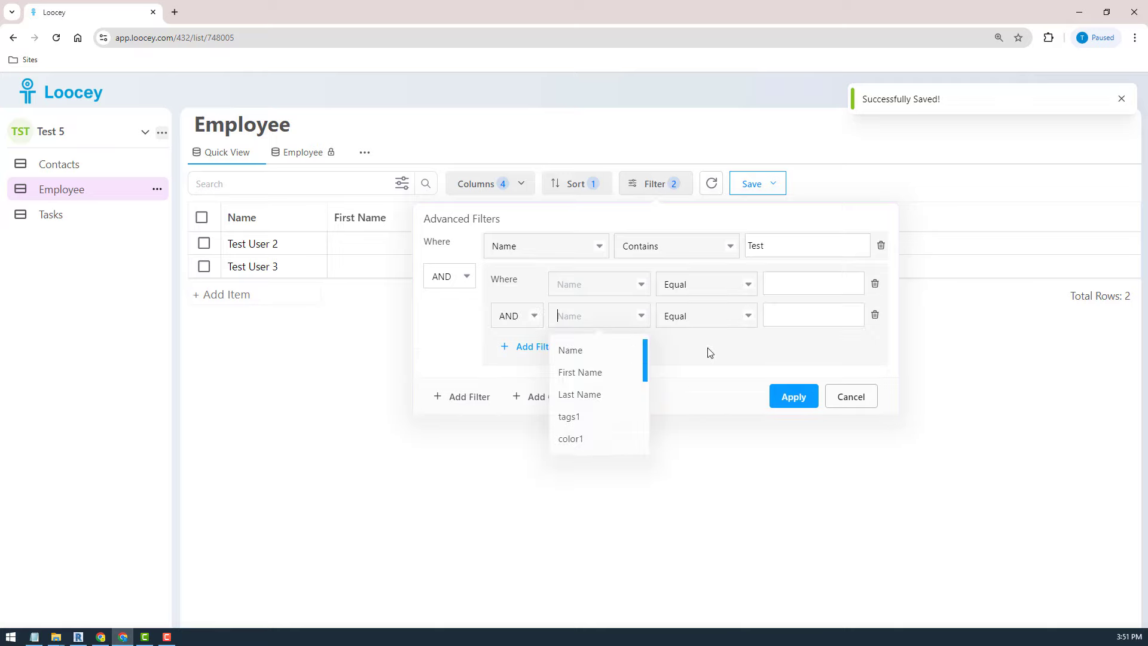
pyautogui.click(748, 315)
pyautogui.moveTo(754, 362)
pyautogui.mouseDown()
pyautogui.moveTo(757, 405)
pyautogui.moveTo(762, 348)
pyautogui.mouseUp()
pyautogui.click(854, 339)
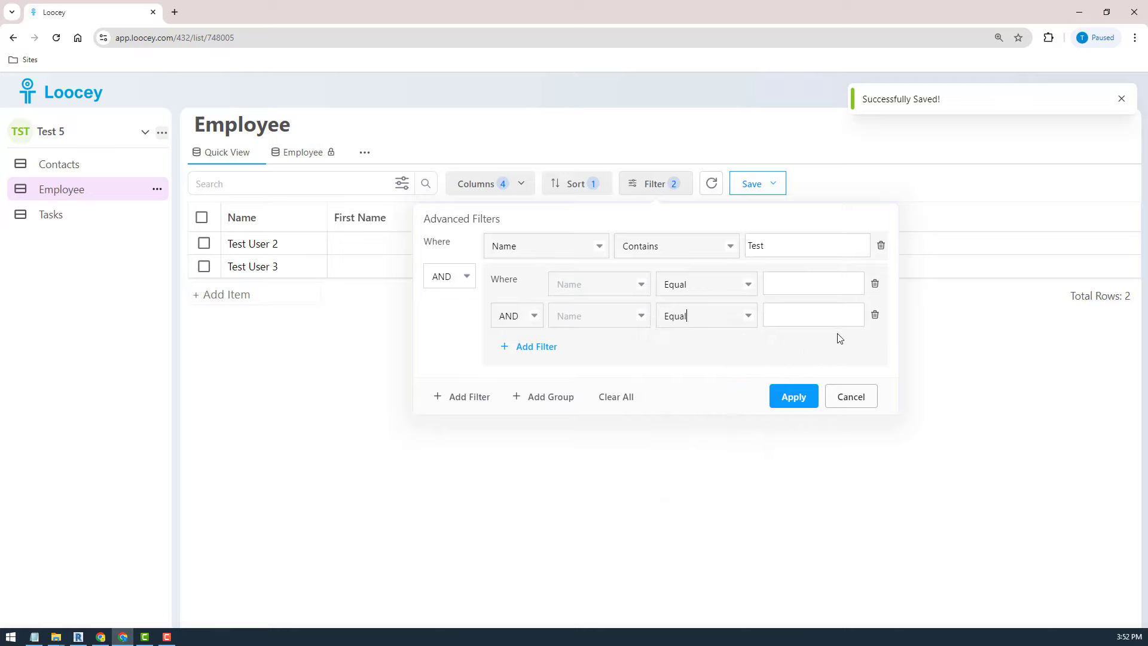
pyautogui.click(851, 397)
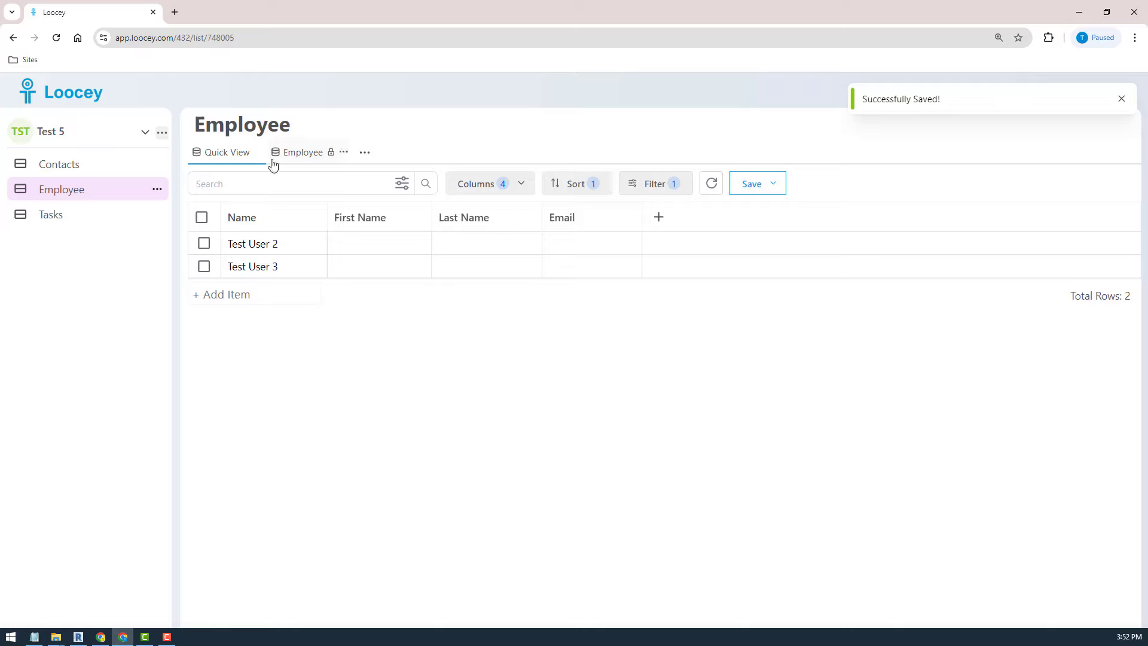
pyautogui.click(402, 184)
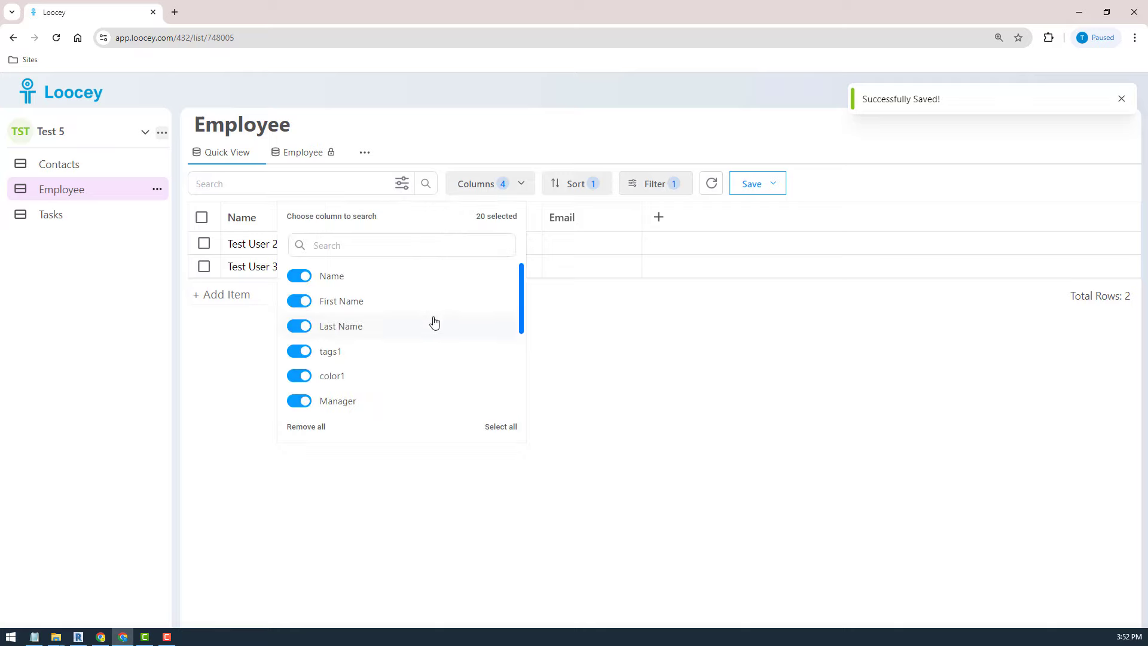
pyautogui.scroll(-3, 434, 323)
pyautogui.scroll(3, 428, 323)
pyautogui.click(608, 447)
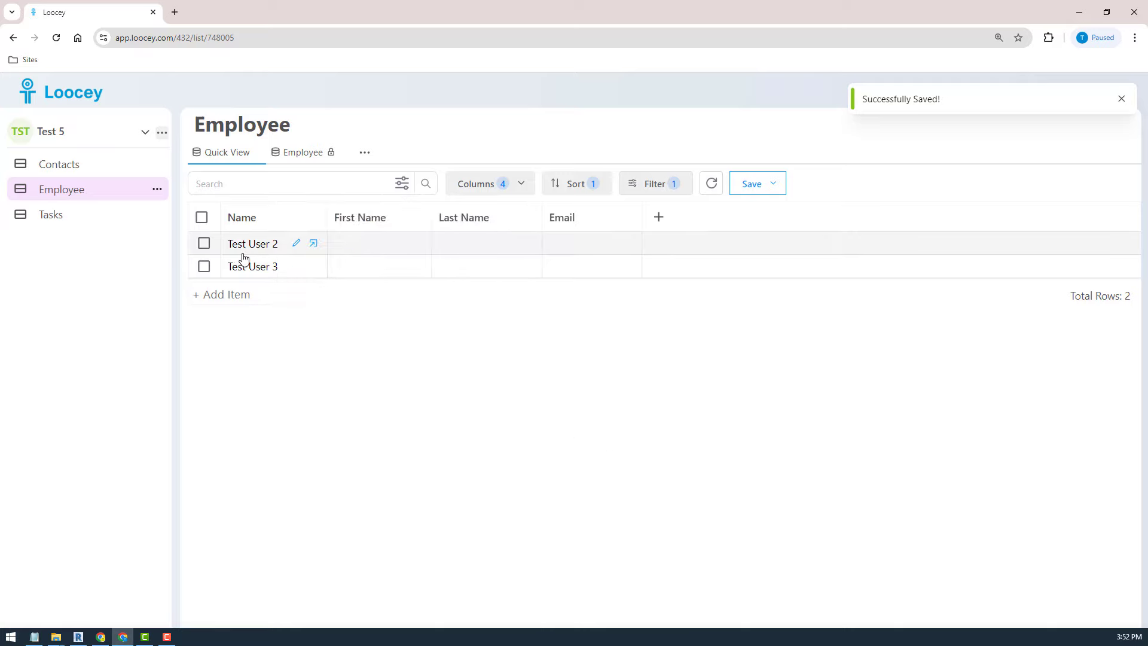
# - Create a new list called 'Job Roles' from the Employee list's options menu
pyautogui.click(157, 190)
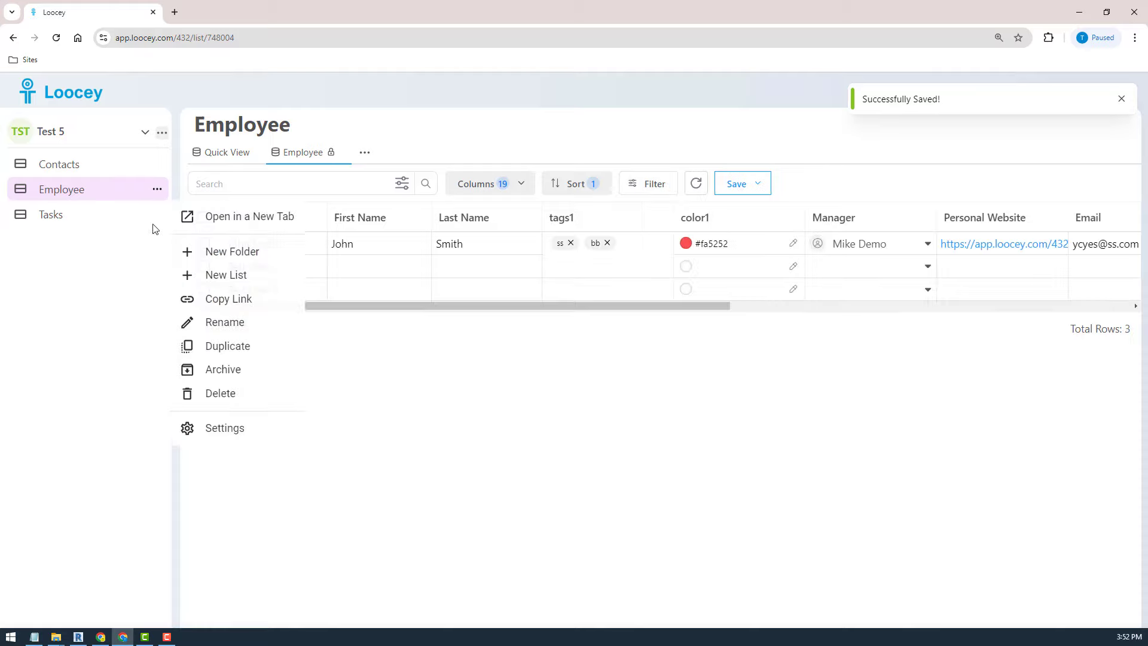
pyautogui.click(229, 278)
pyautogui.click(571, 373)
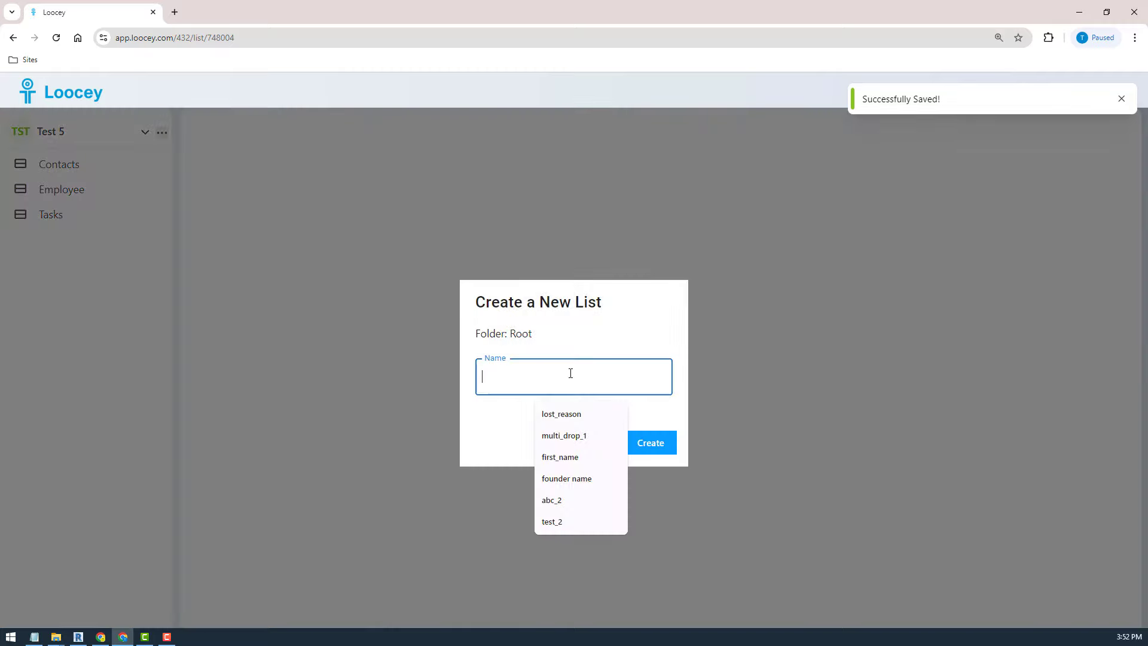
pyautogui.write('Job R')
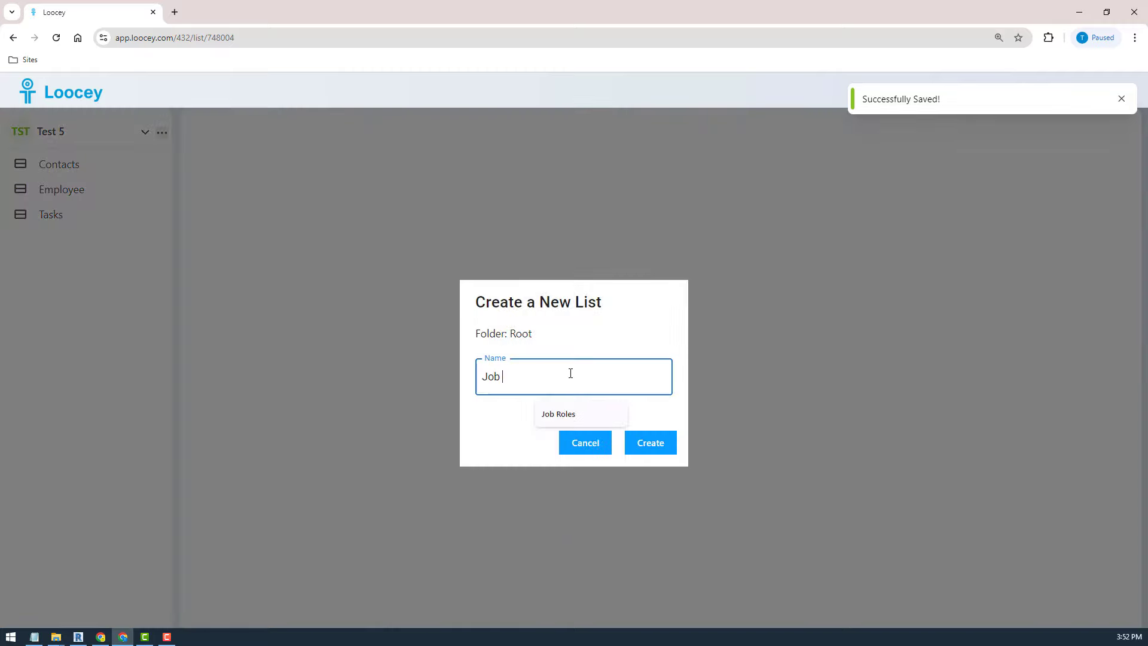
pyautogui.click(572, 419)
pyautogui.click(670, 443)
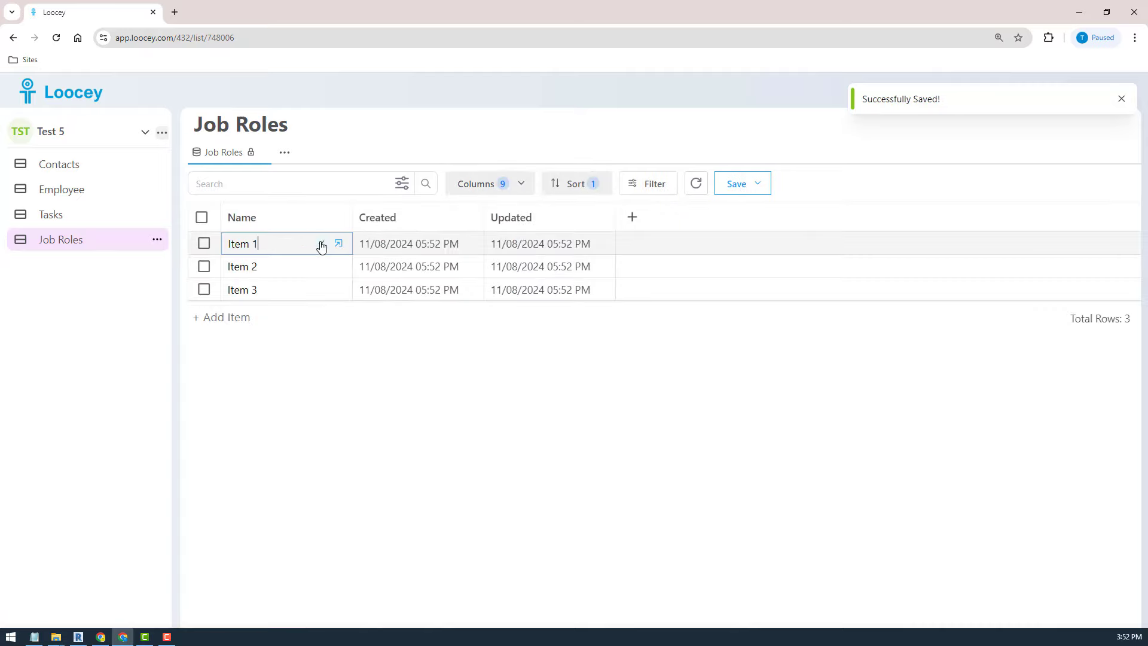
# - Rename Item 1–3 to 'Software Engineer', 'Admin Assist.' and 'Office Manger'
pyautogui.click(321, 244)
pyautogui.write('Software Engineer')
pyautogui.press('Return')
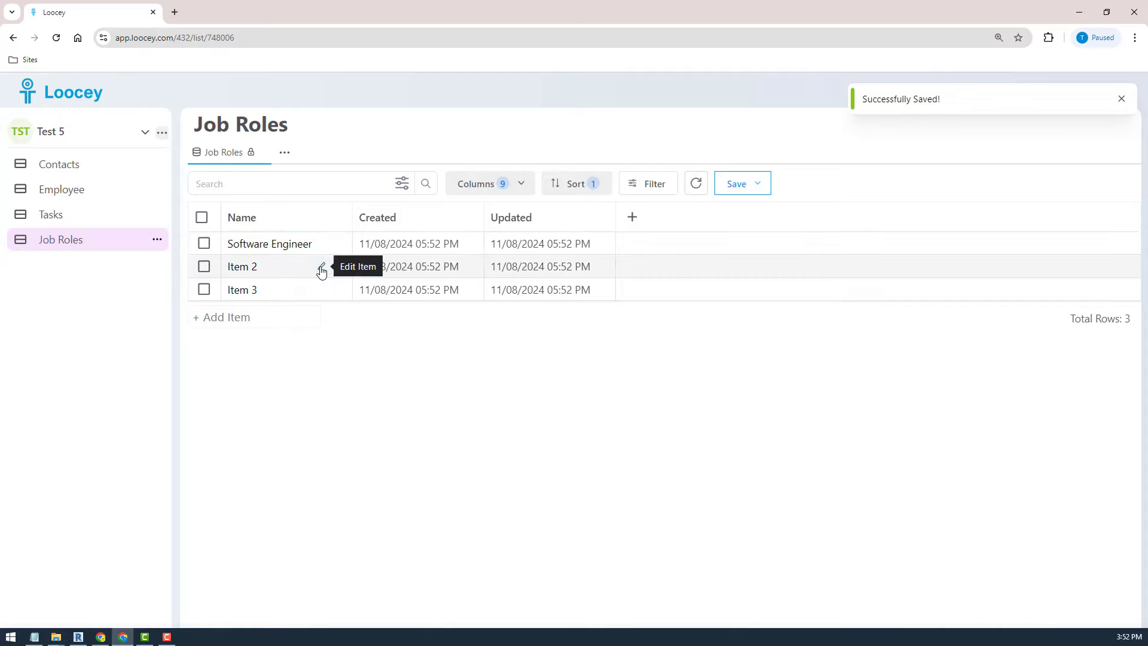
pyautogui.click(321, 267)
pyautogui.write('Admi')
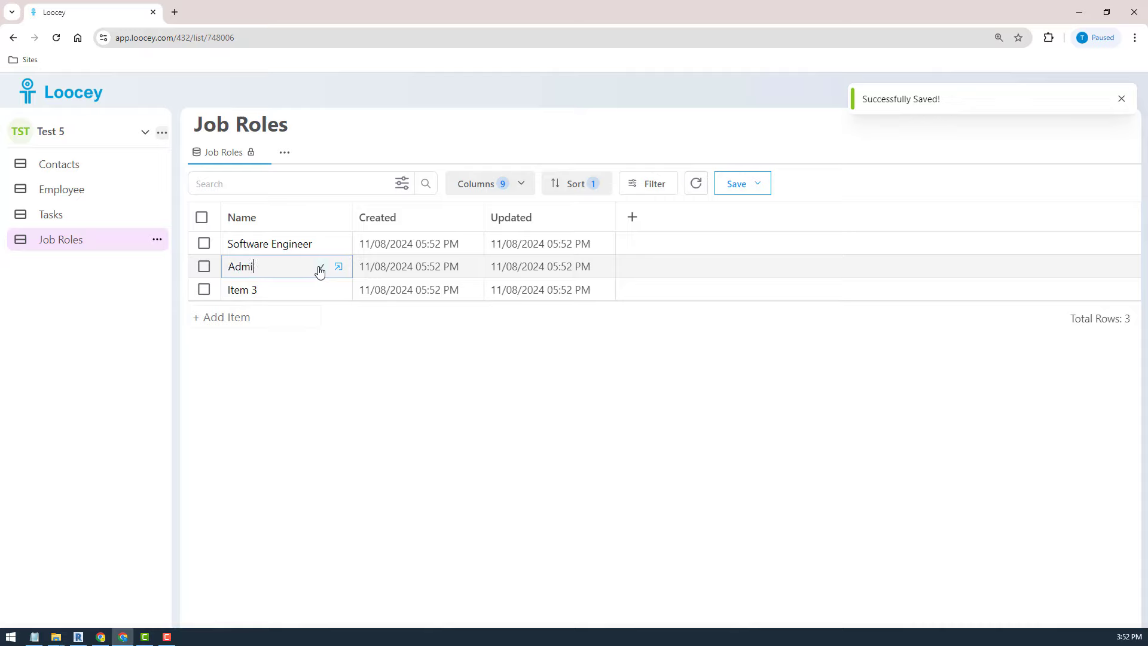
pyautogui.write('n Assist.')
pyautogui.click(320, 267)
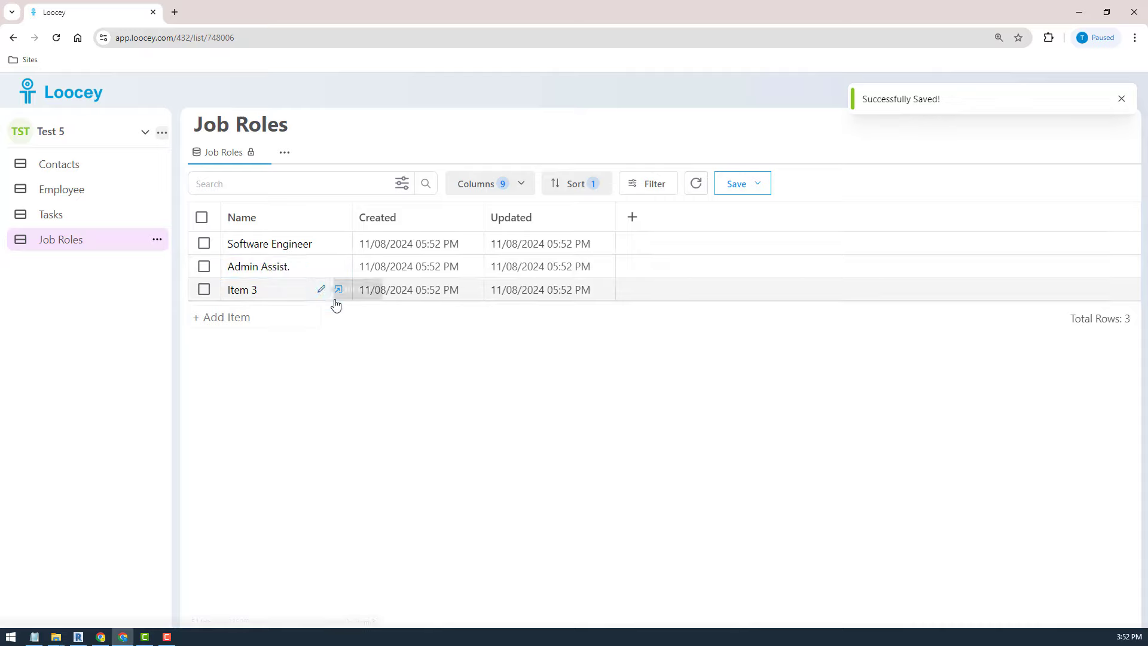
pyautogui.click(321, 289)
pyautogui.tripleClick(294, 290)
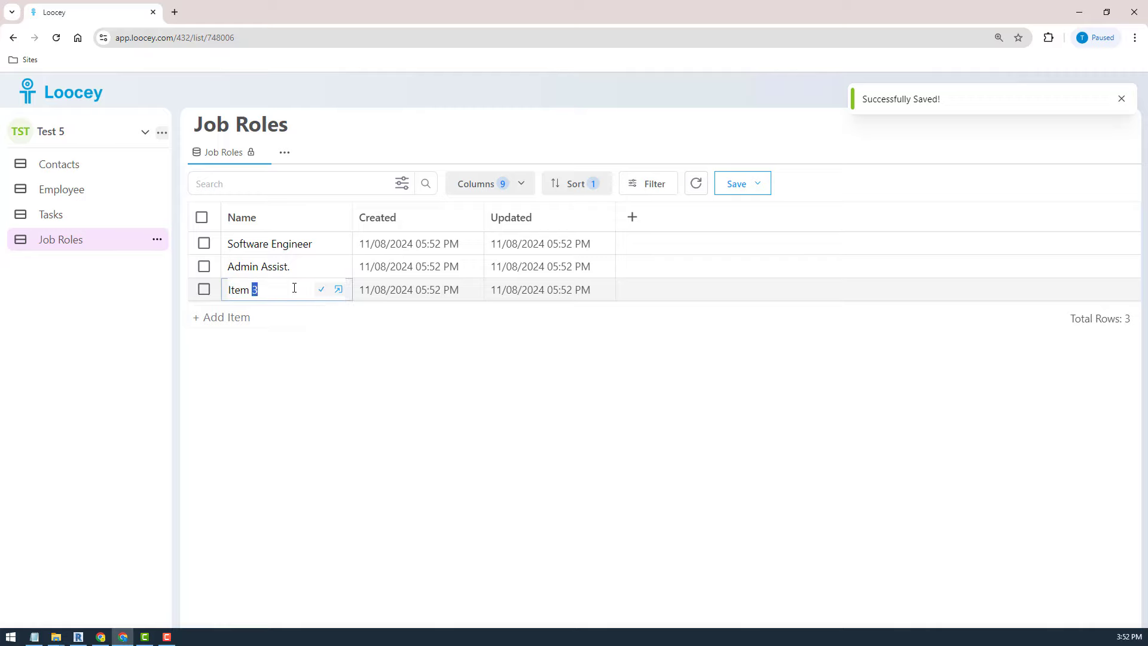
pyautogui.write('Office Manger')
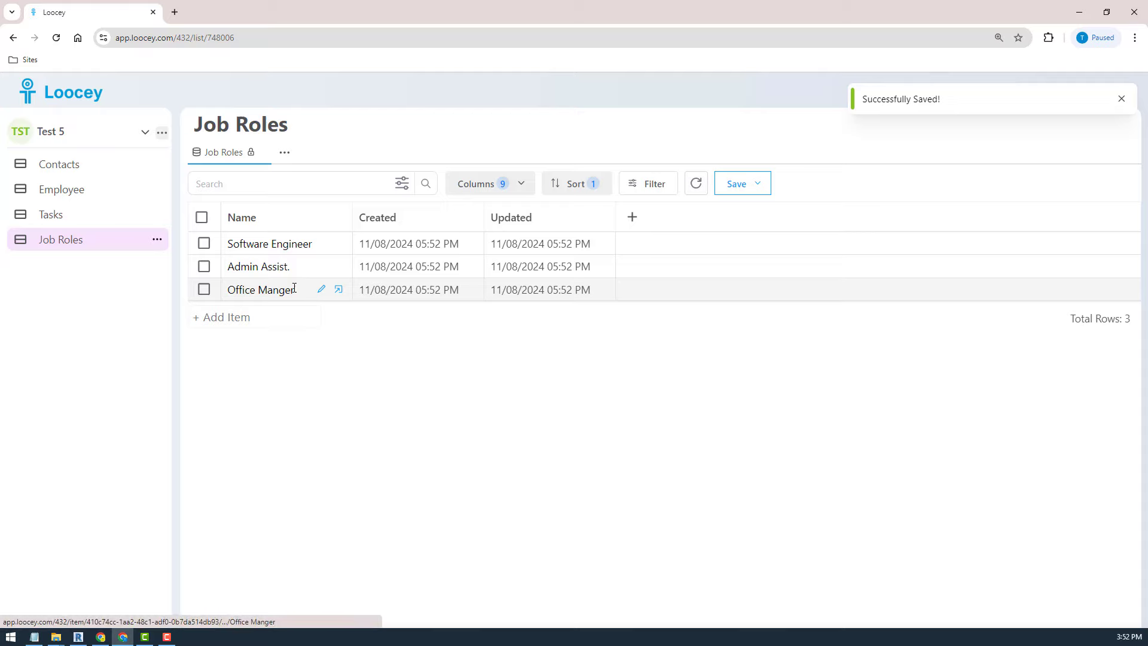
pyautogui.press('Return')
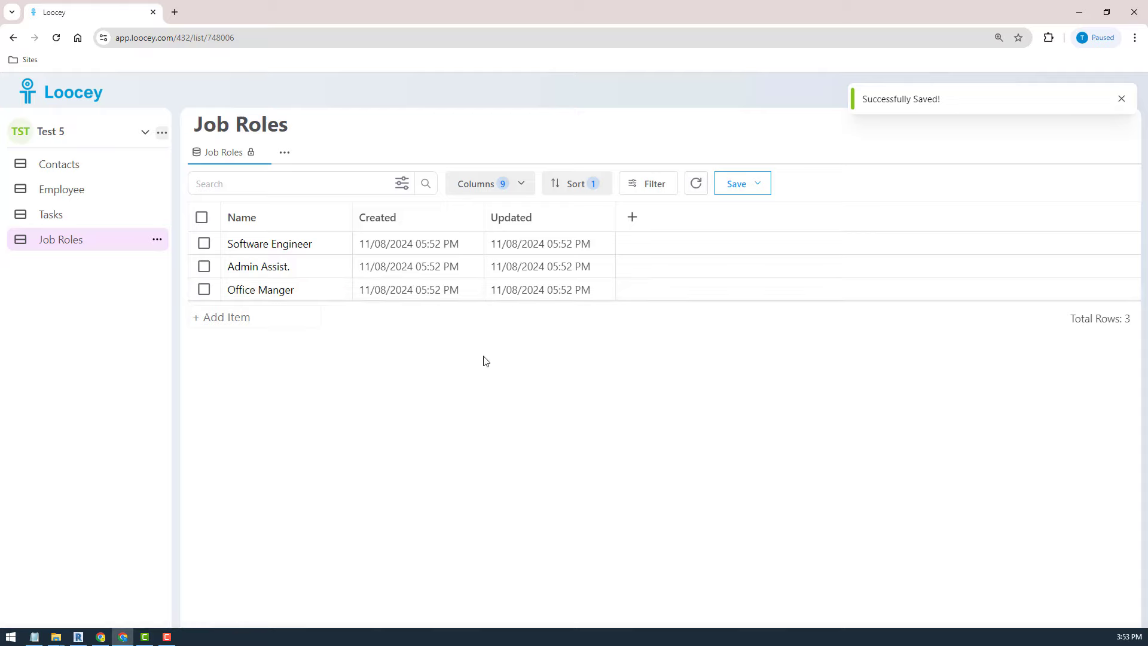
# - On Employee, add a 'Job Role' column after Last Name as a relationship DropDown
pyautogui.click(59, 191)
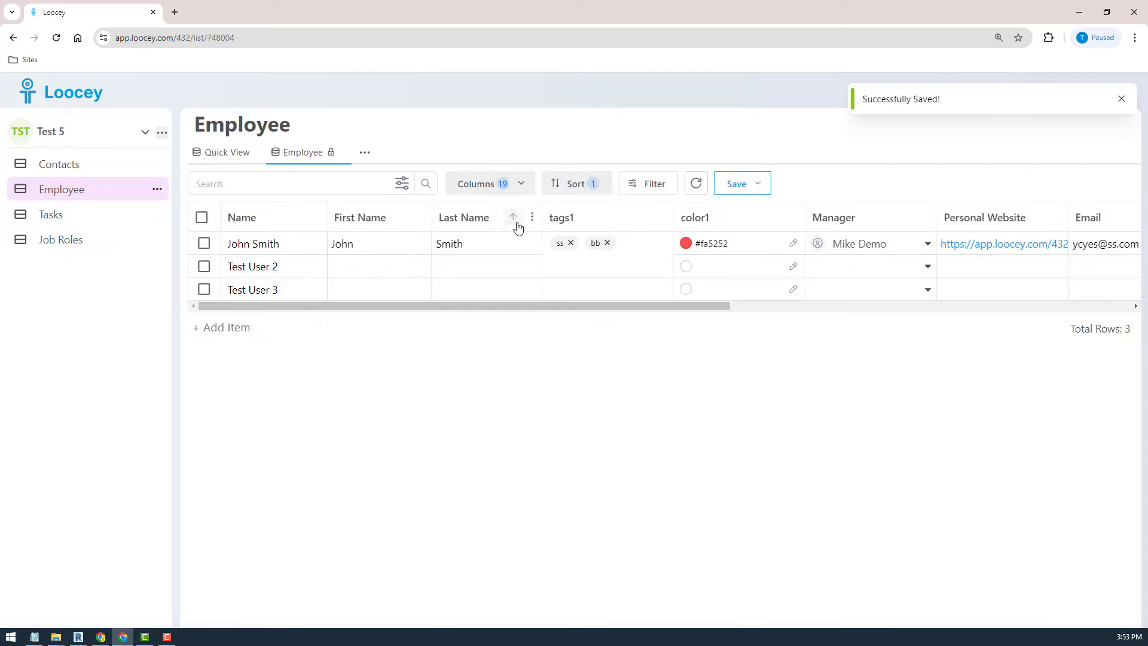
pyautogui.click(533, 222)
pyautogui.click(457, 300)
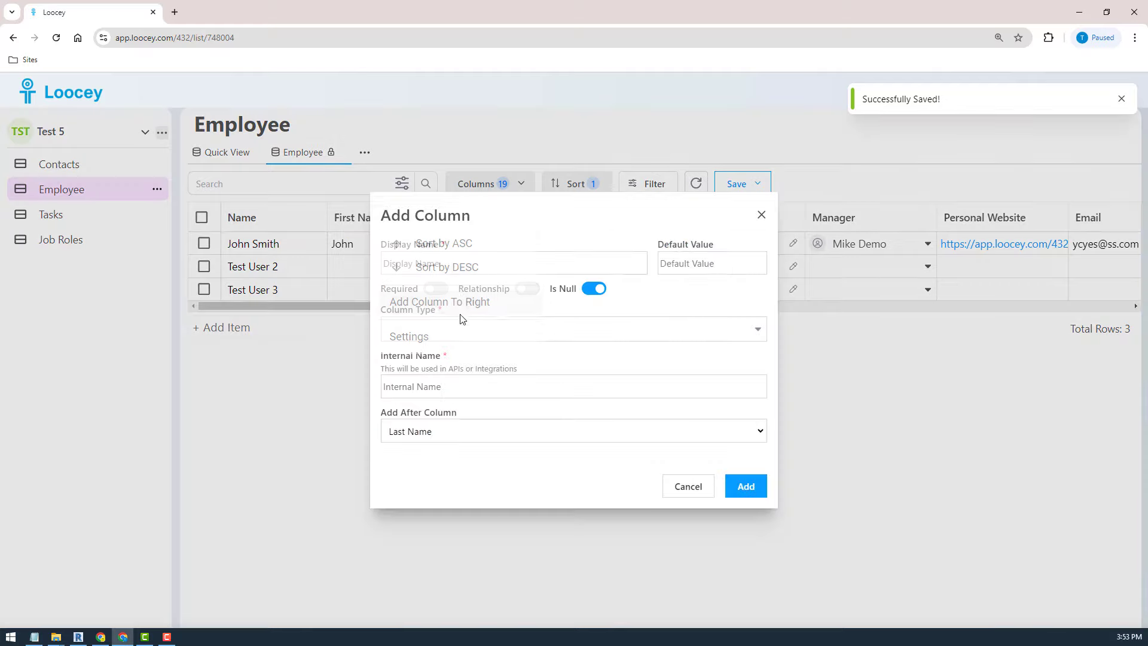
pyautogui.click(413, 256)
pyautogui.write('Job Role')
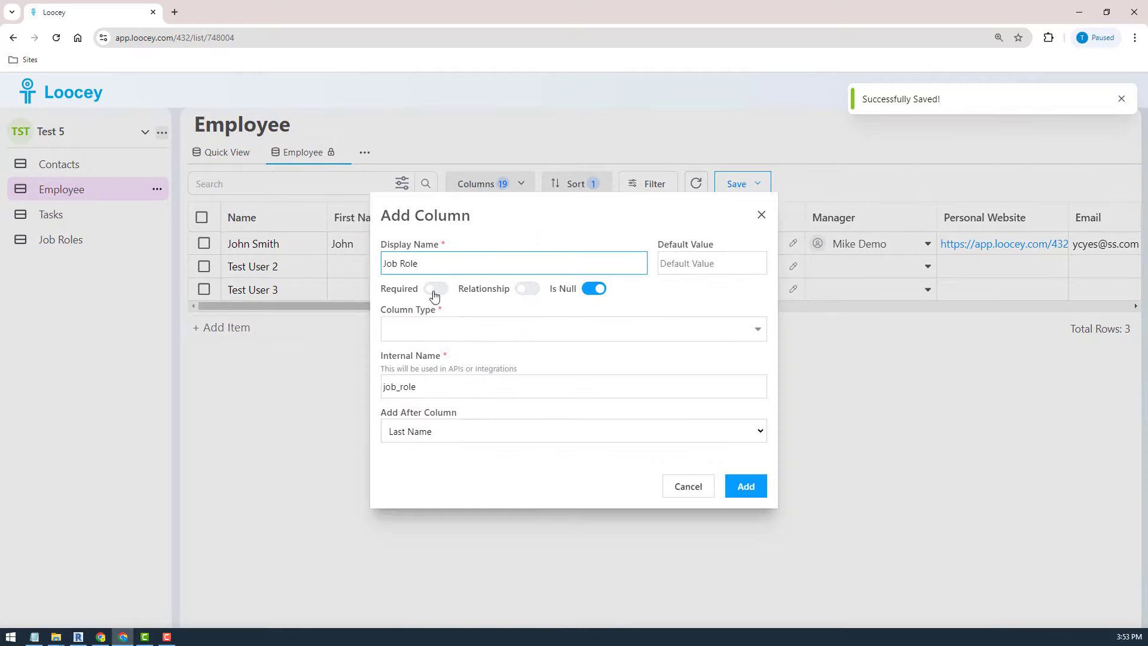
pyautogui.click(432, 340)
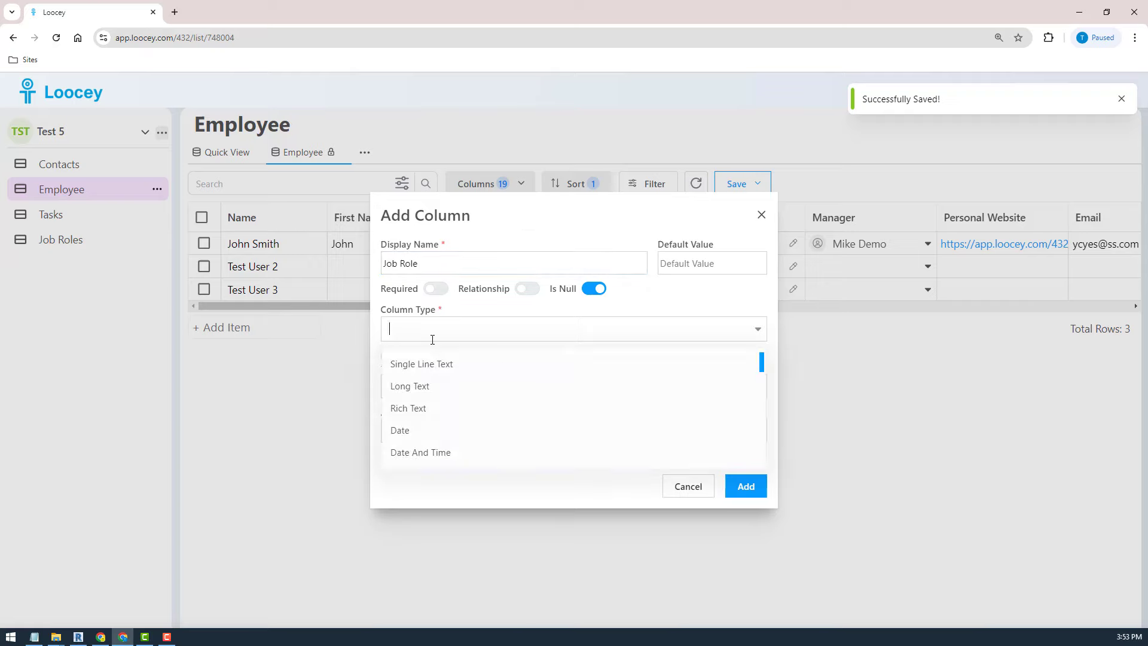
pyautogui.click(523, 290)
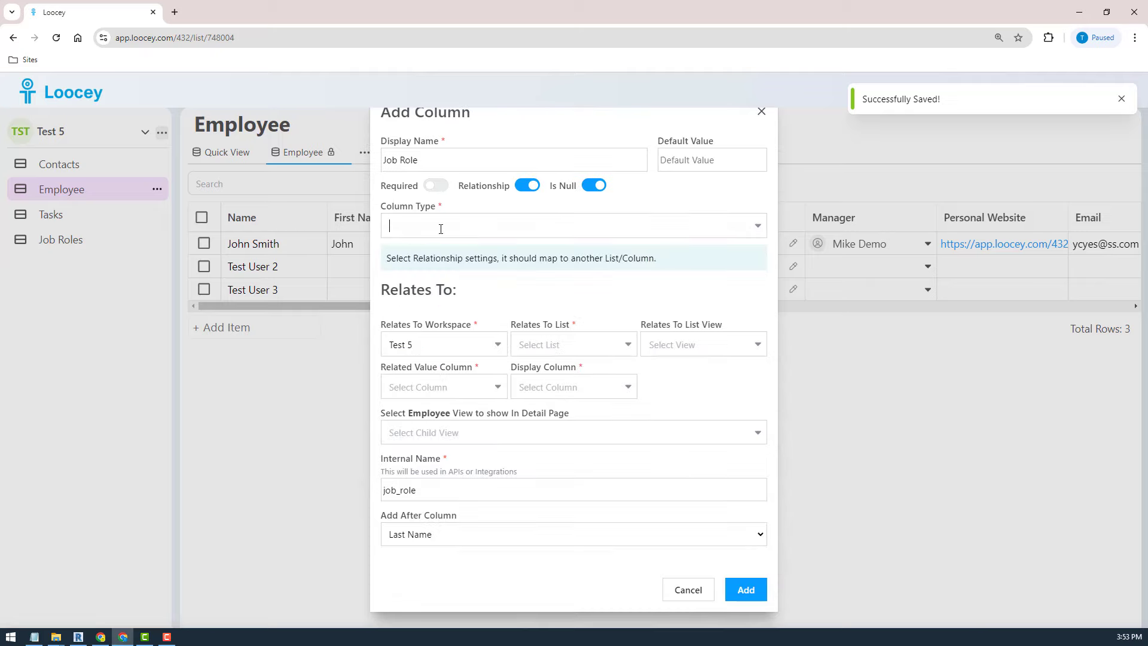
pyautogui.click(440, 227)
pyautogui.write('drop')
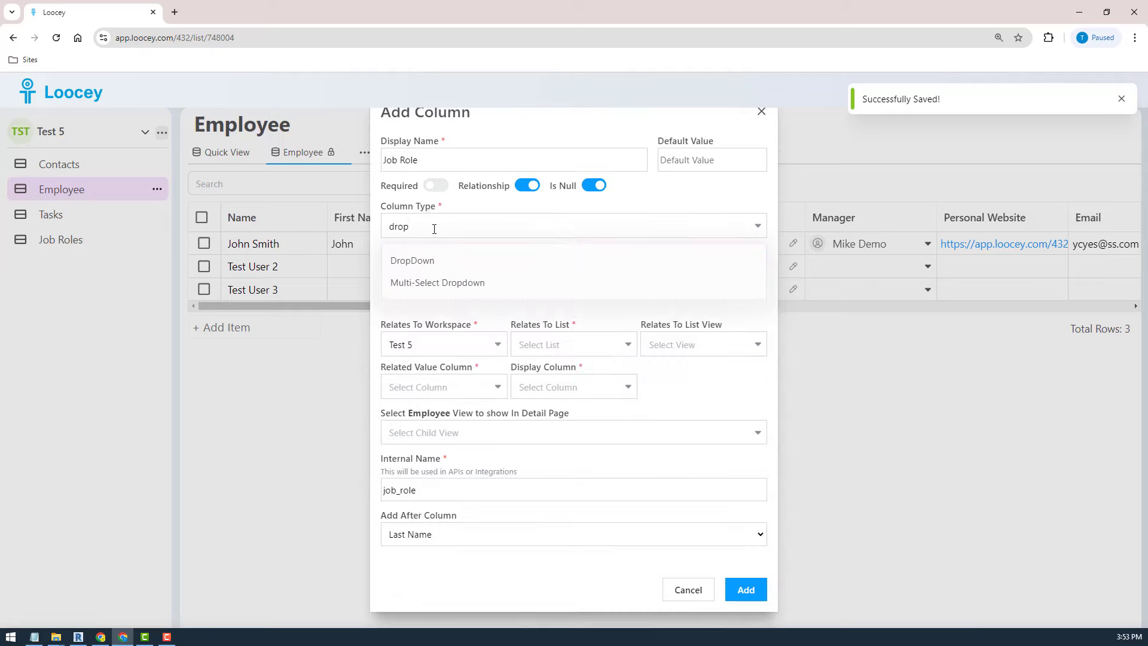
pyautogui.click(412, 260)
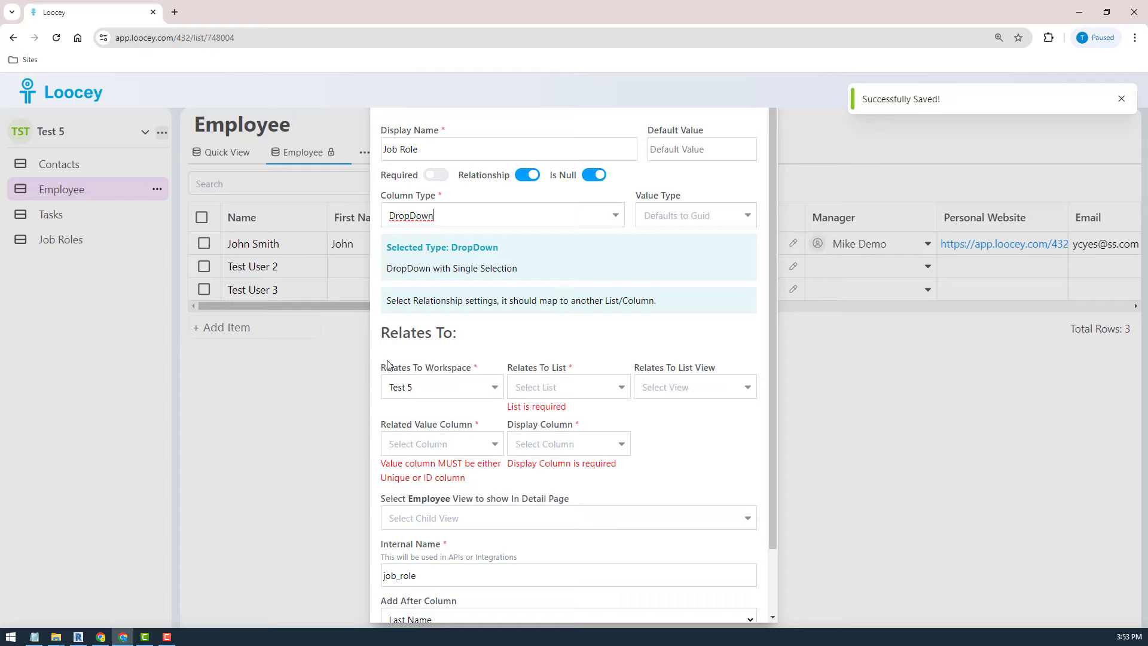
# - Link the new Job Role column to the Job Roles view, storing ID and displaying Name
pyautogui.click(566, 386)
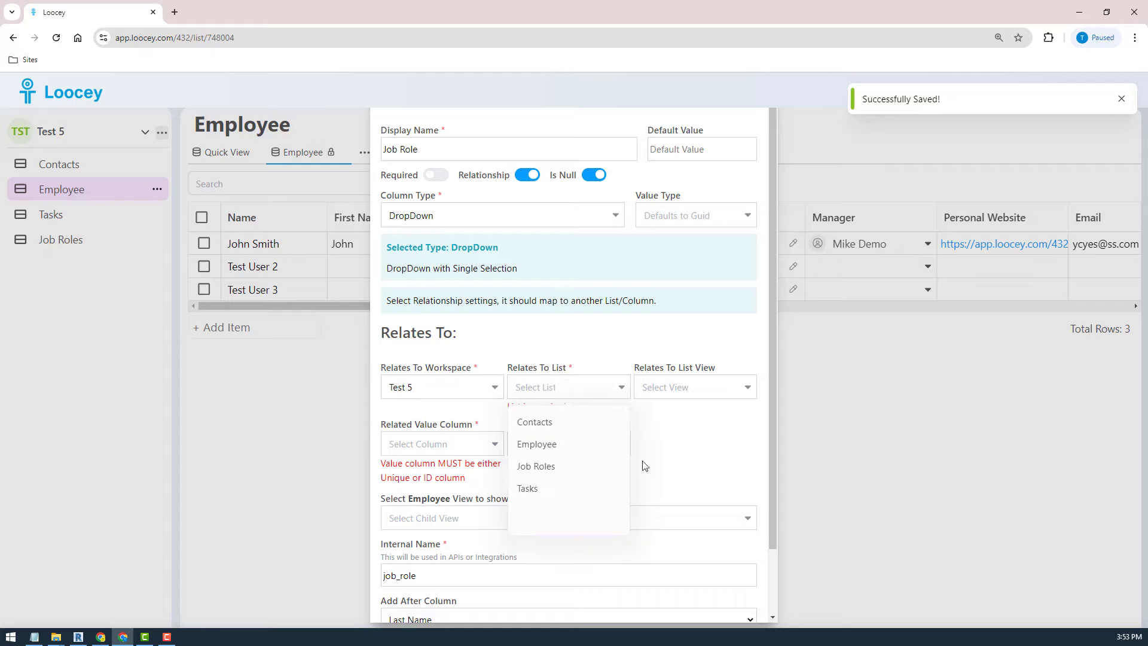
pyautogui.click(552, 467)
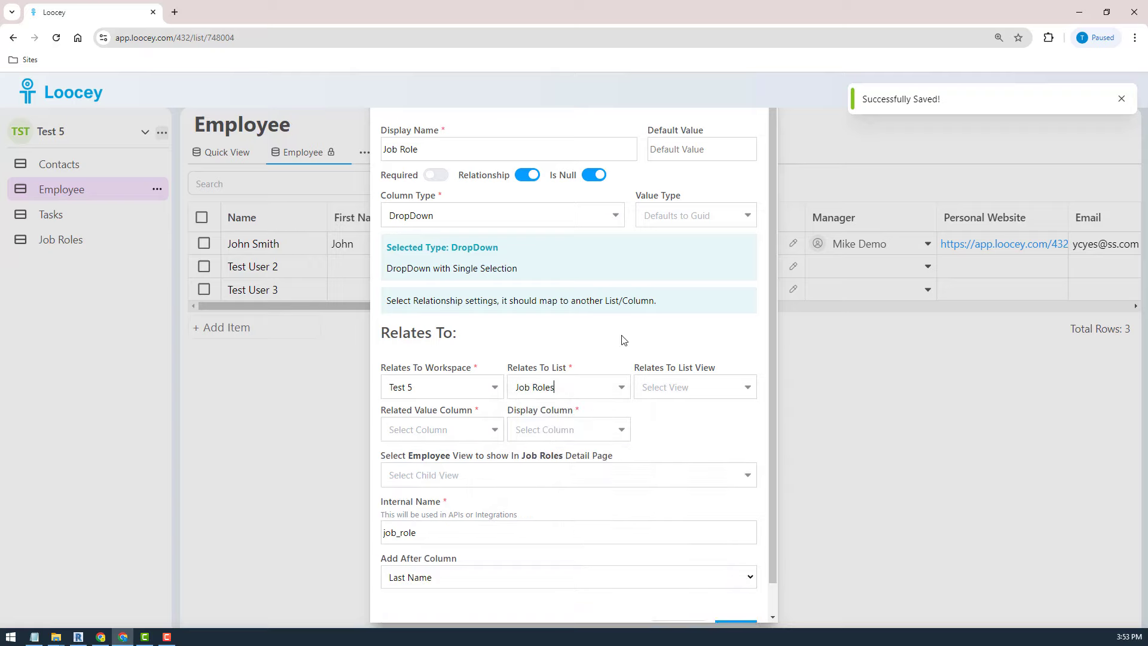
pyautogui.click(686, 390)
pyautogui.click(677, 426)
pyautogui.click(451, 430)
pyautogui.click(441, 466)
pyautogui.click(558, 429)
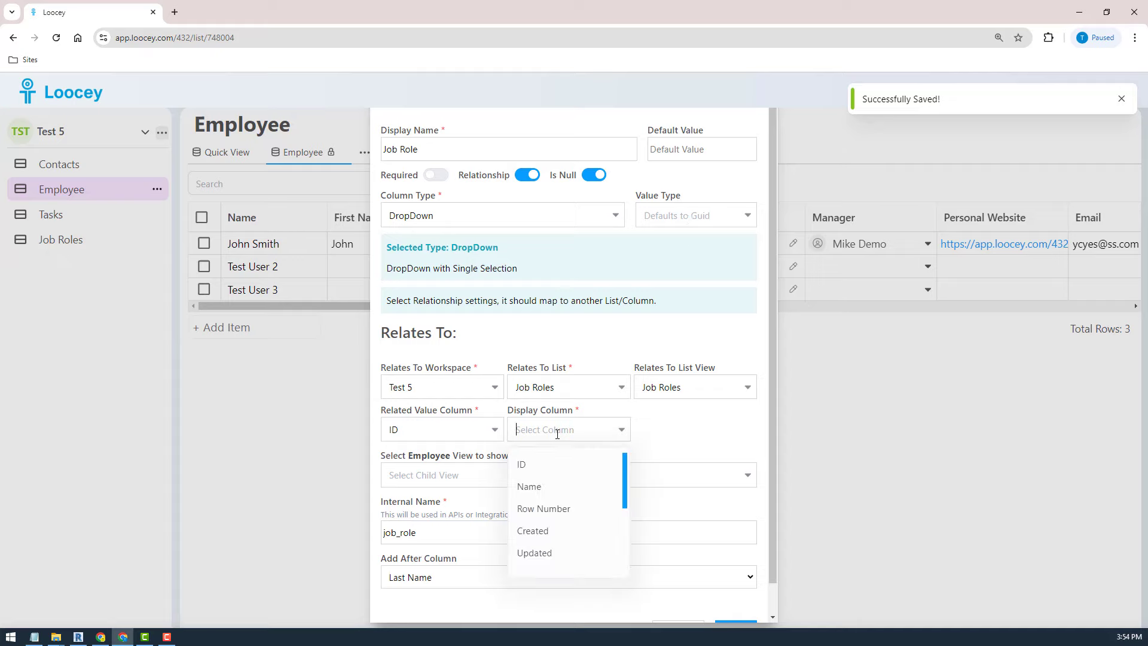
pyautogui.click(549, 483)
pyautogui.scroll(-1, 715, 505)
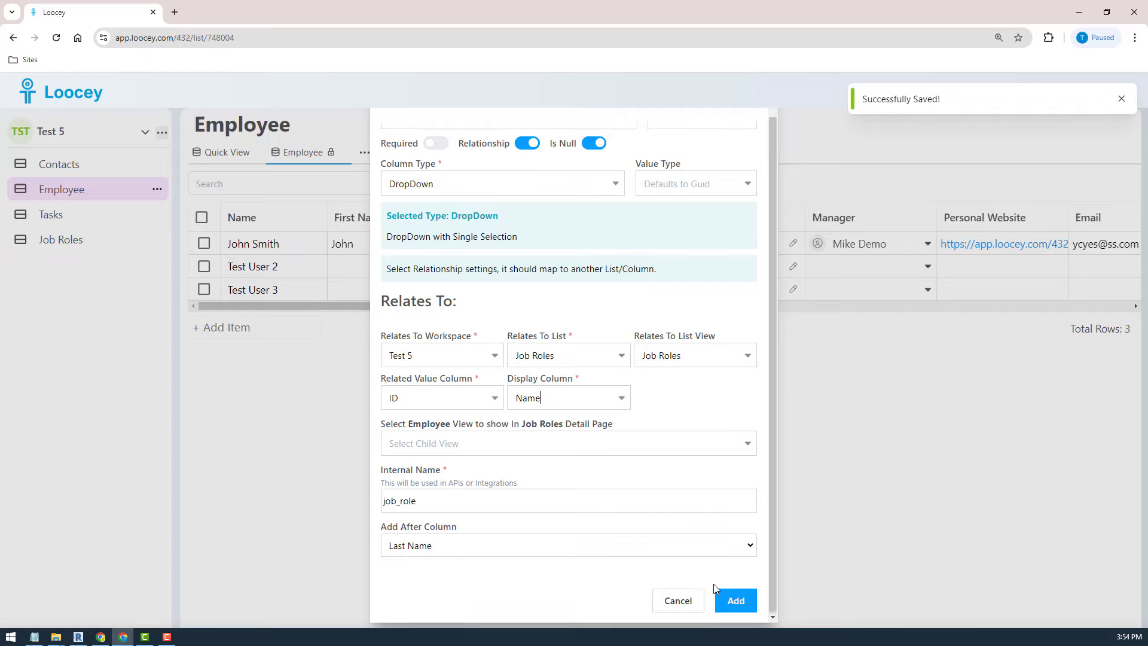
pyautogui.click(732, 608)
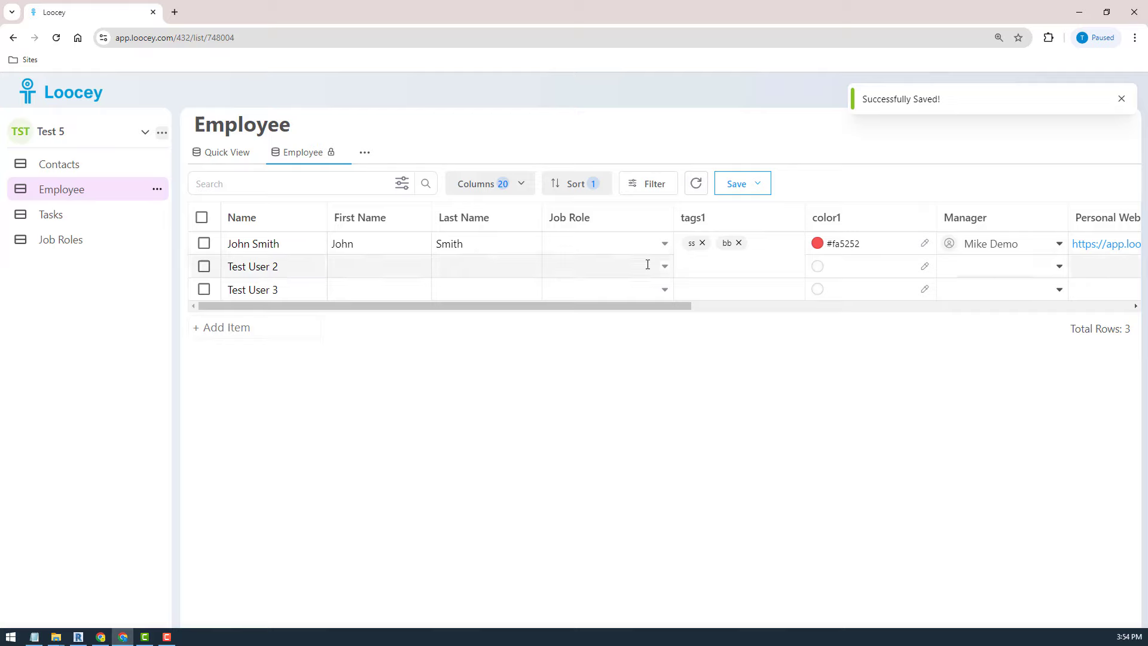
# - Set the first employee's Job Role to Admin Assist. and Test User 2's to Office Manger
pyautogui.click(643, 242)
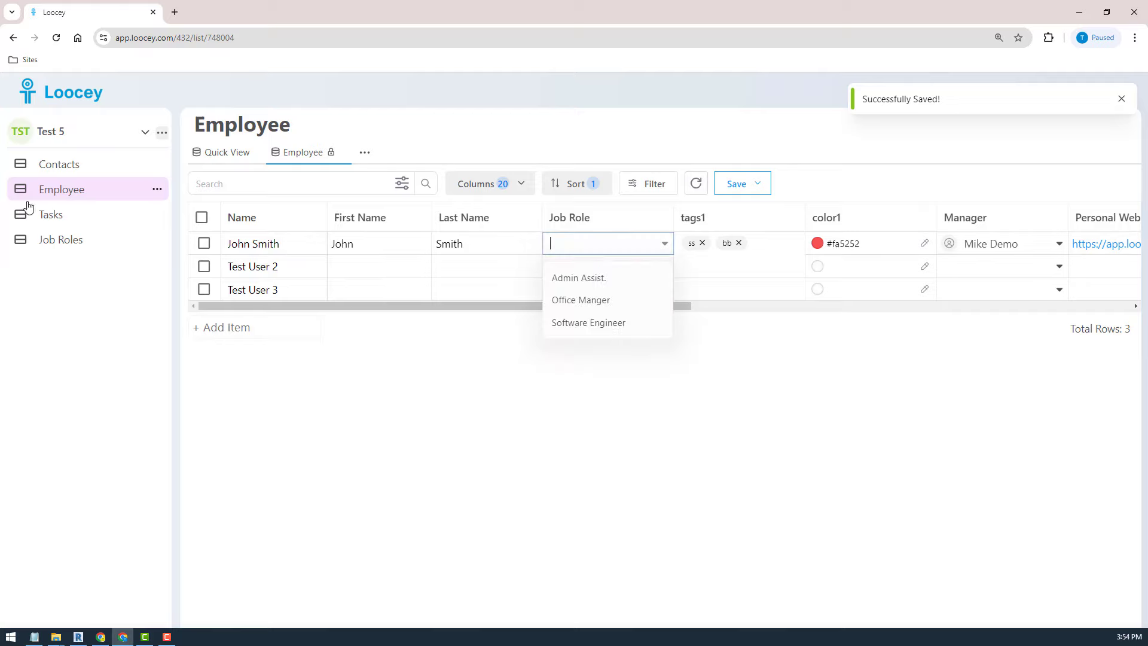
pyautogui.click(605, 279)
pyautogui.click(583, 264)
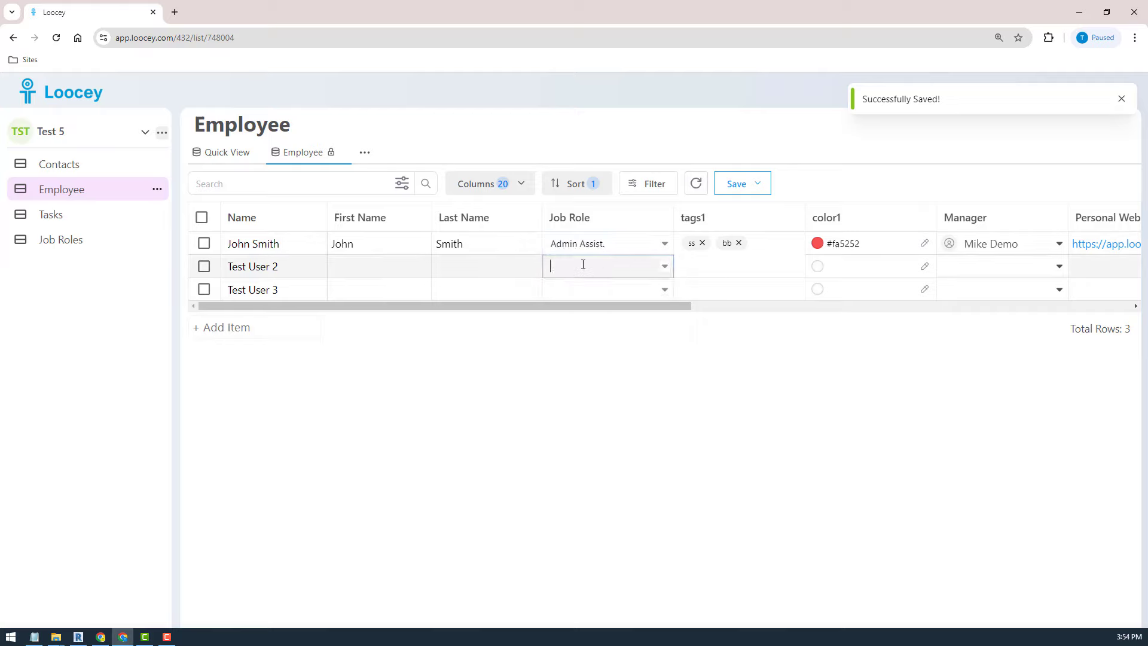
pyautogui.click(577, 324)
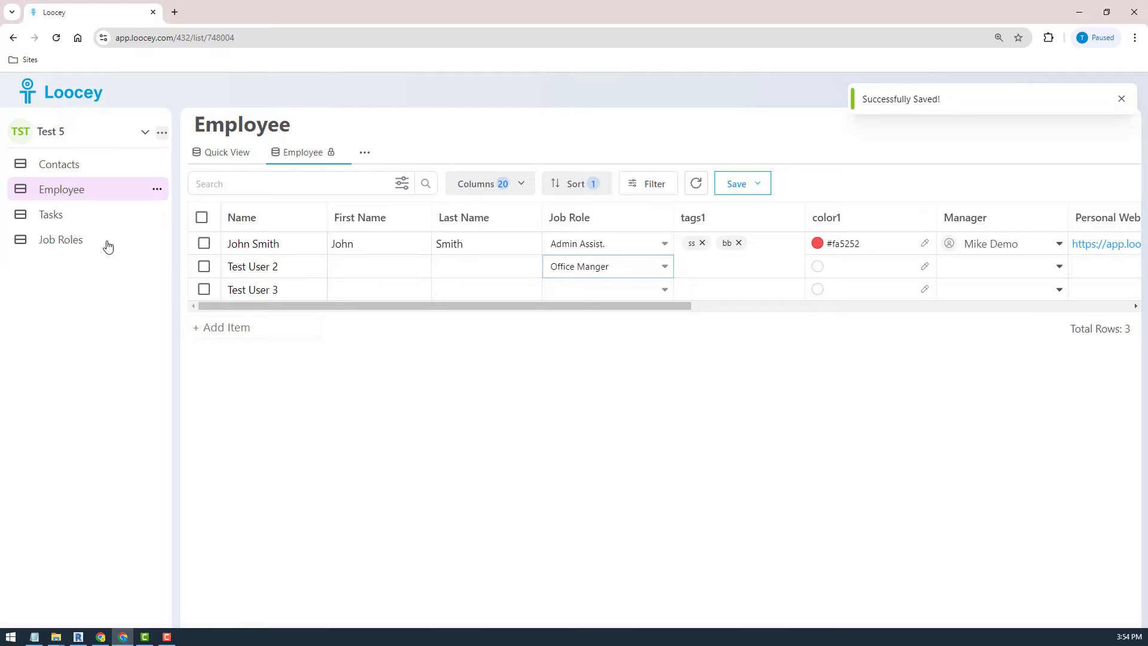
pyautogui.click(403, 346)
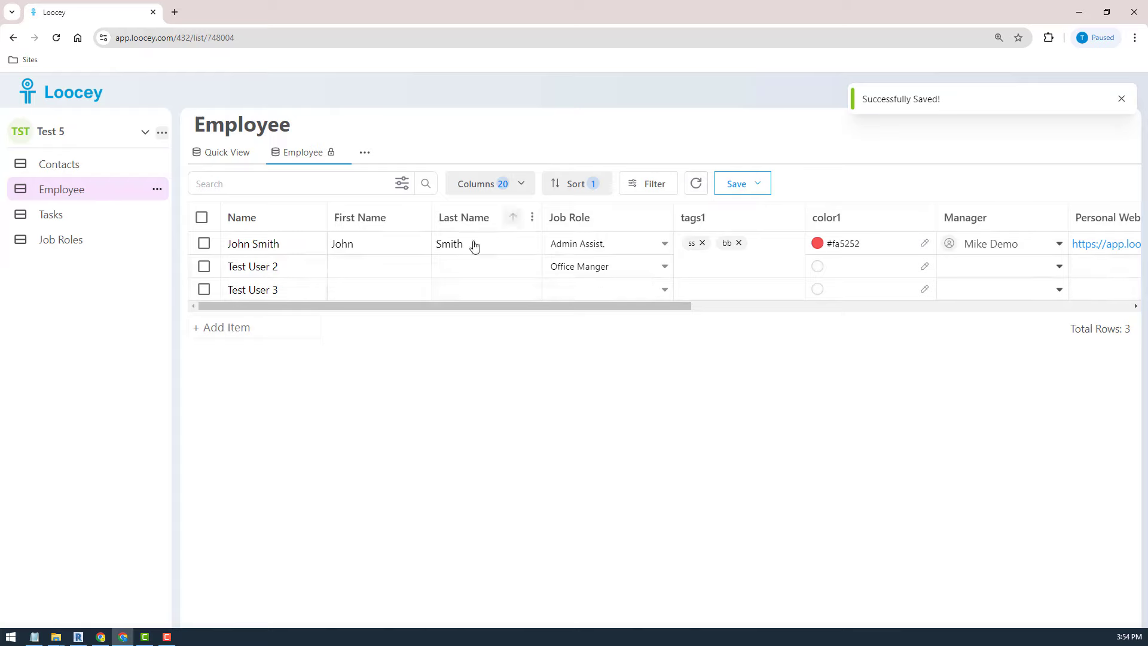
pyautogui.moveTo(422, 266)
pyautogui.click(68, 240)
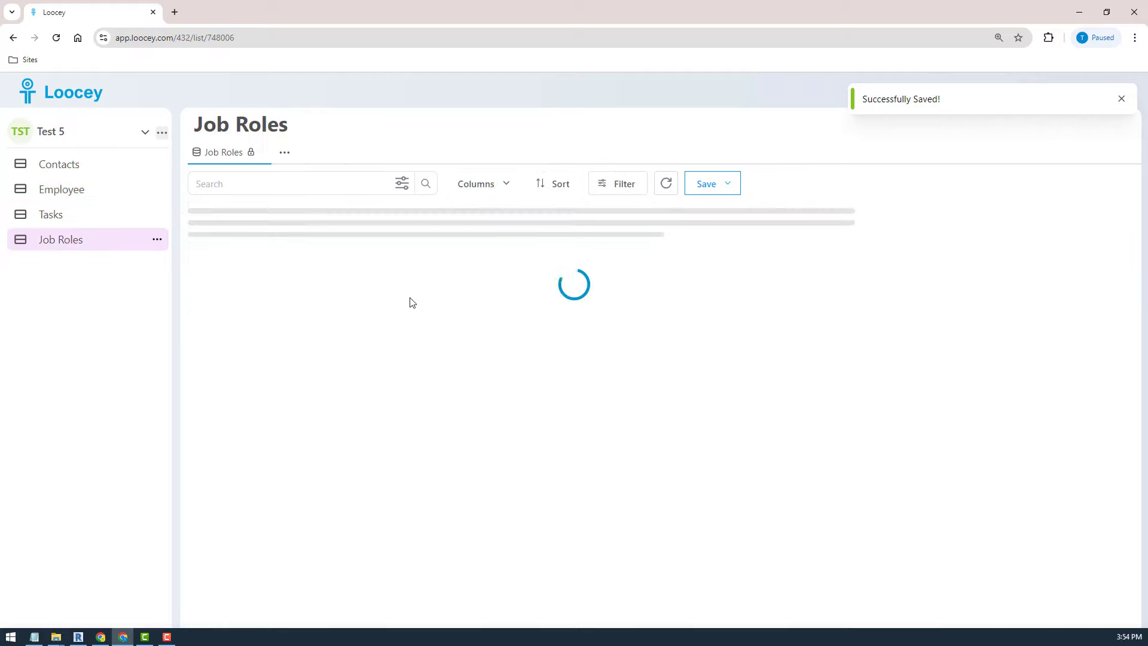
pyautogui.click(335, 244)
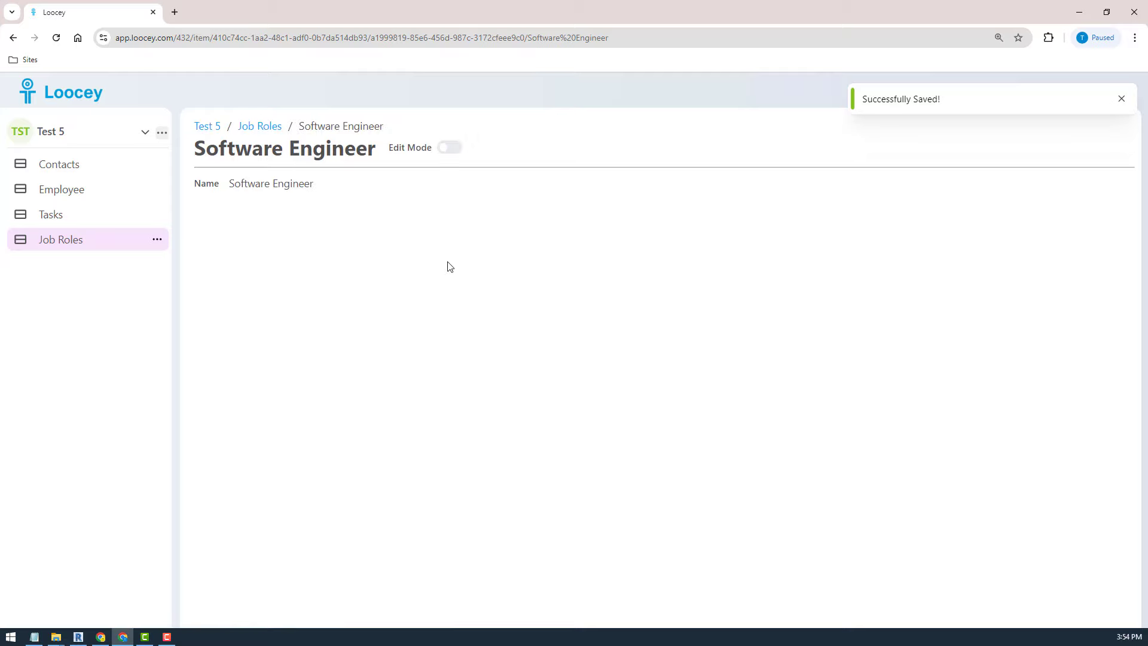
pyautogui.click(61, 189)
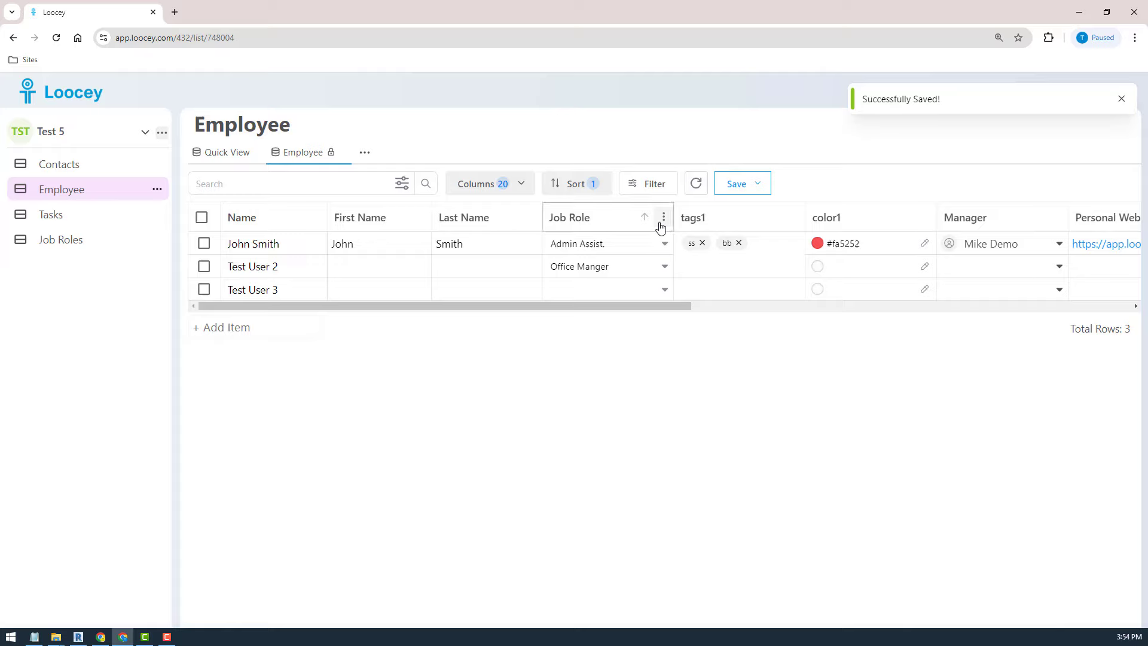
pyautogui.click(663, 217)
pyautogui.click(571, 336)
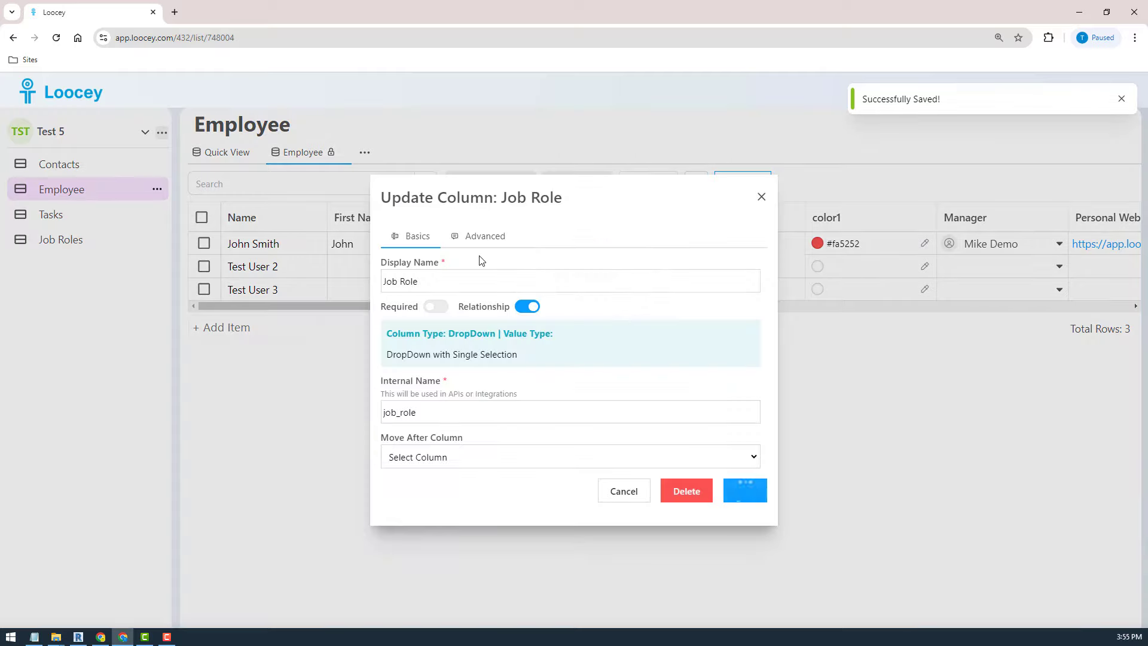
pyautogui.click(481, 239)
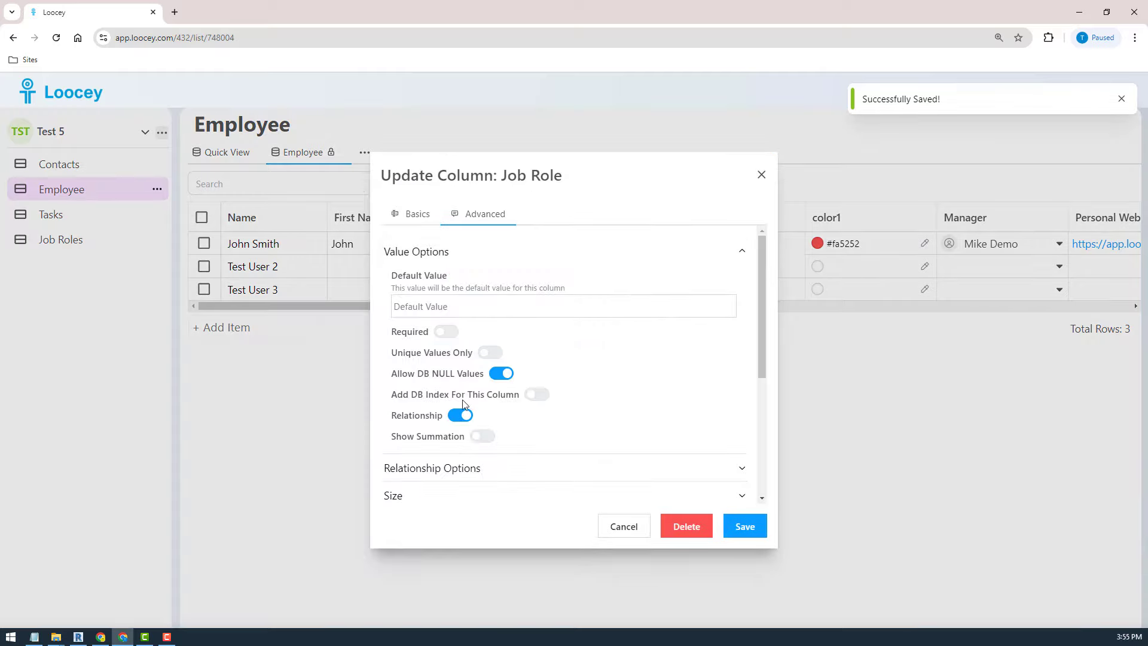
pyautogui.click(464, 469)
pyautogui.moveTo(762, 289); pyautogui.dragTo(695, 382)
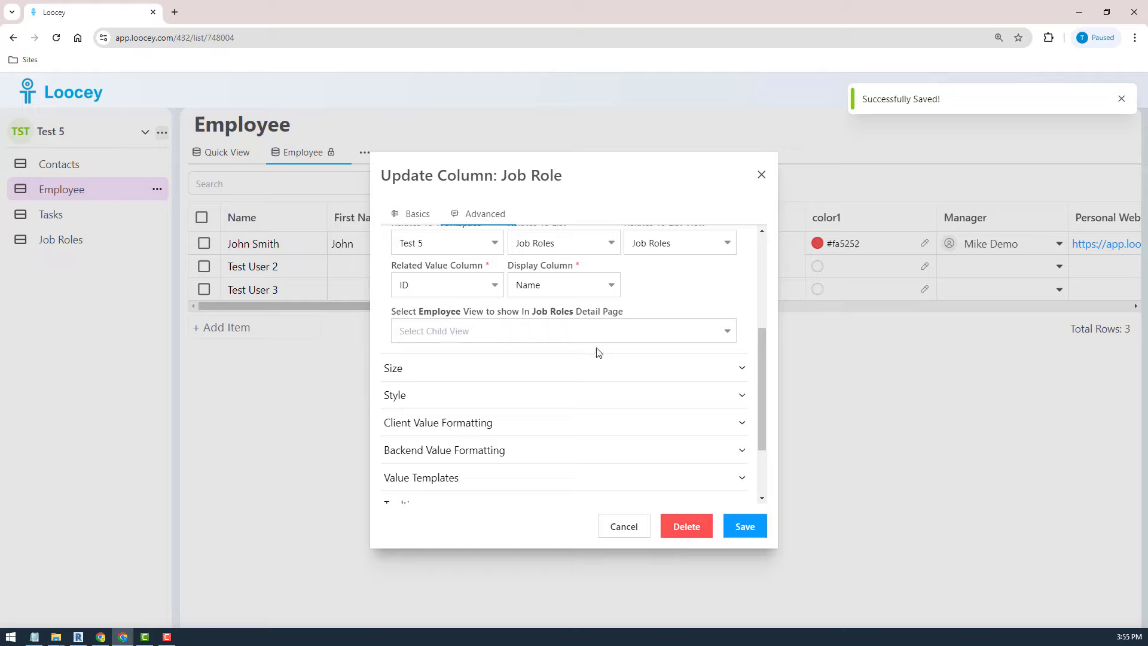
pyautogui.click(547, 340)
pyautogui.click(464, 376)
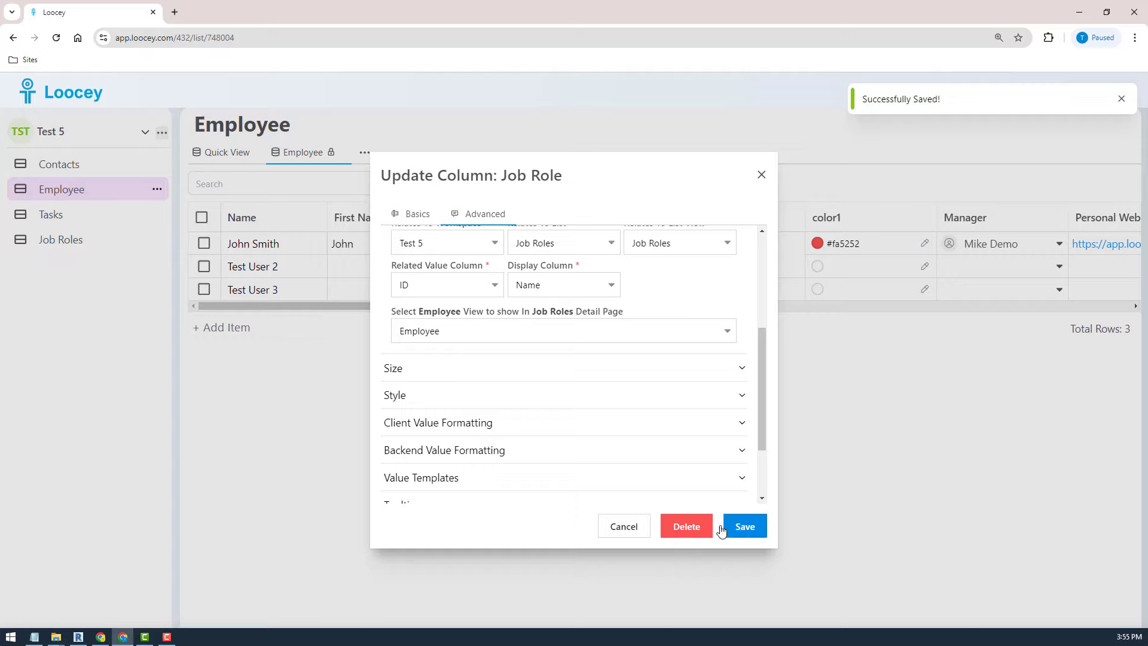
pyautogui.click(619, 531)
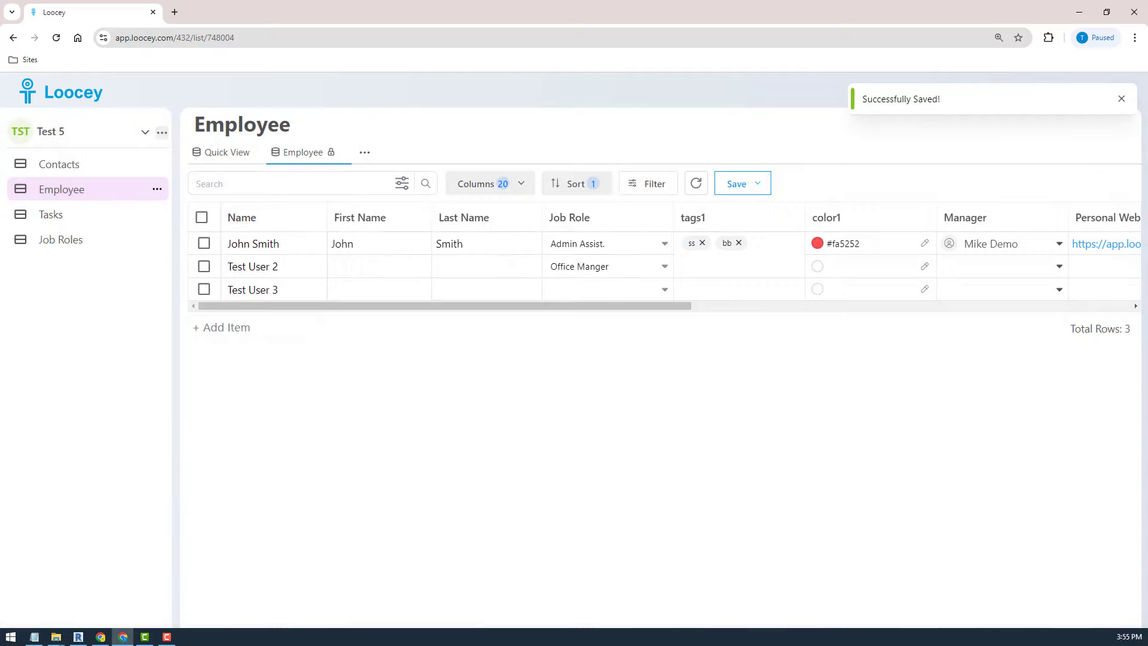
# - Reload and set the Job Role column's Select Child View to Quick View, then save
pyautogui.click(56, 38)
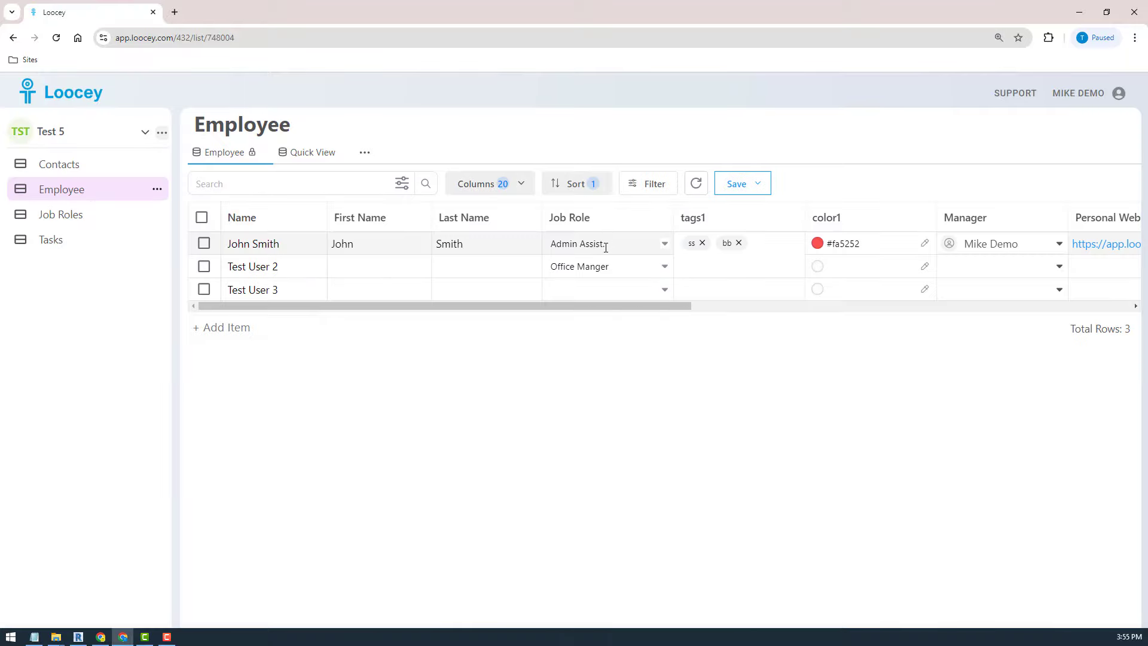
pyautogui.click(663, 219)
pyautogui.click(565, 338)
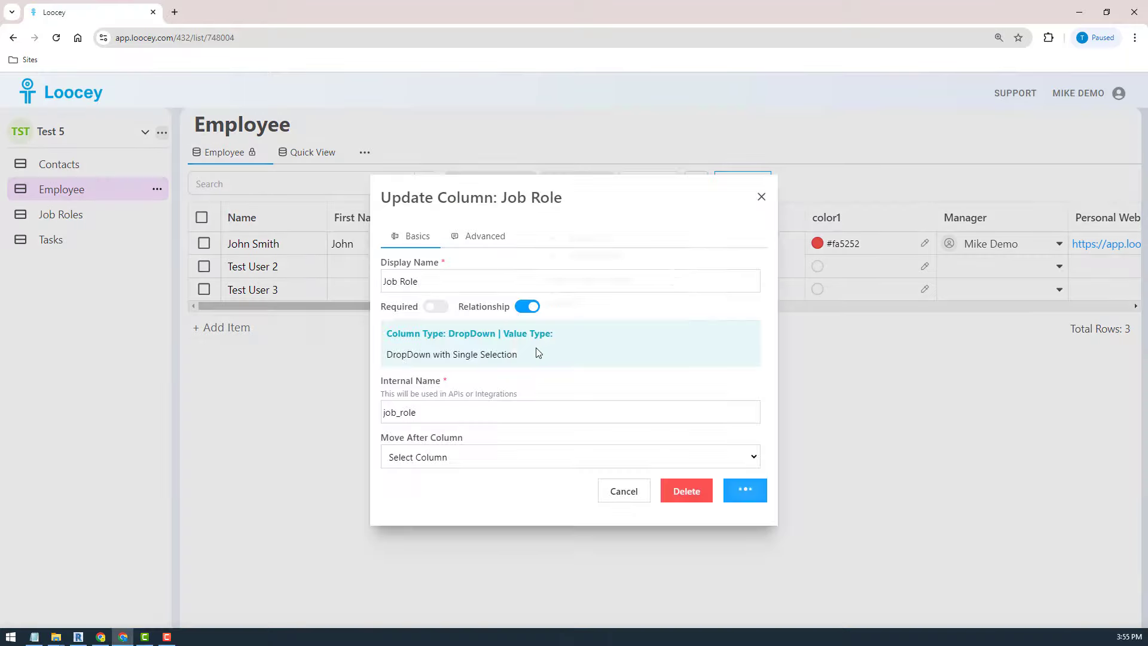
pyautogui.click(472, 244)
pyautogui.scroll(-2, 755, 338)
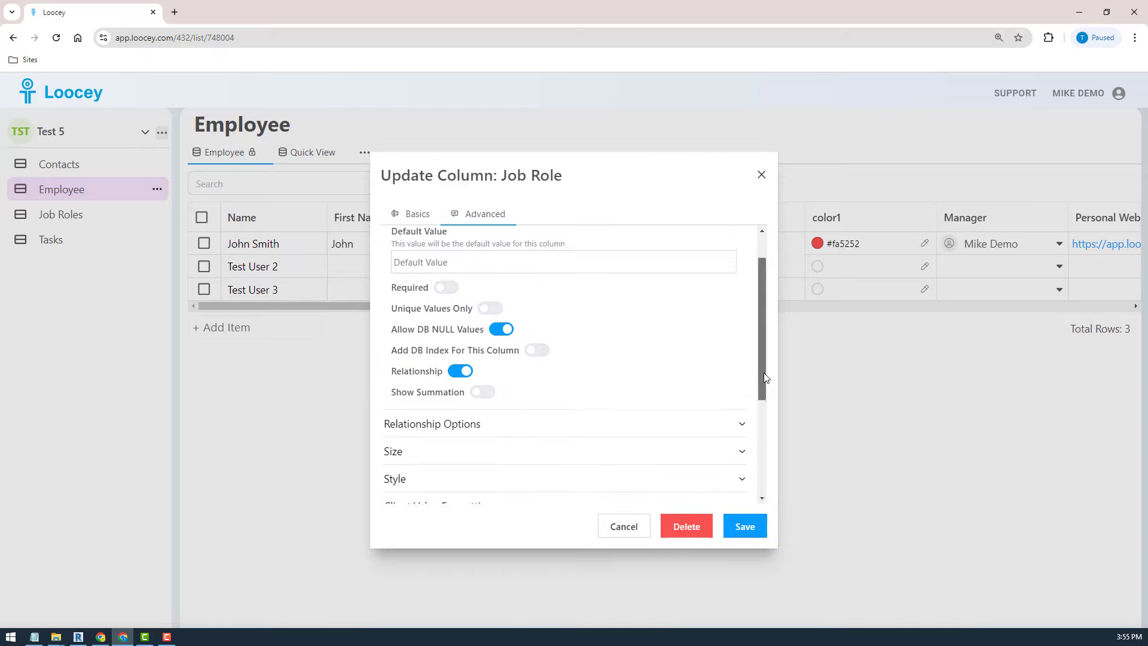
pyautogui.click(553, 372)
pyautogui.click(449, 430)
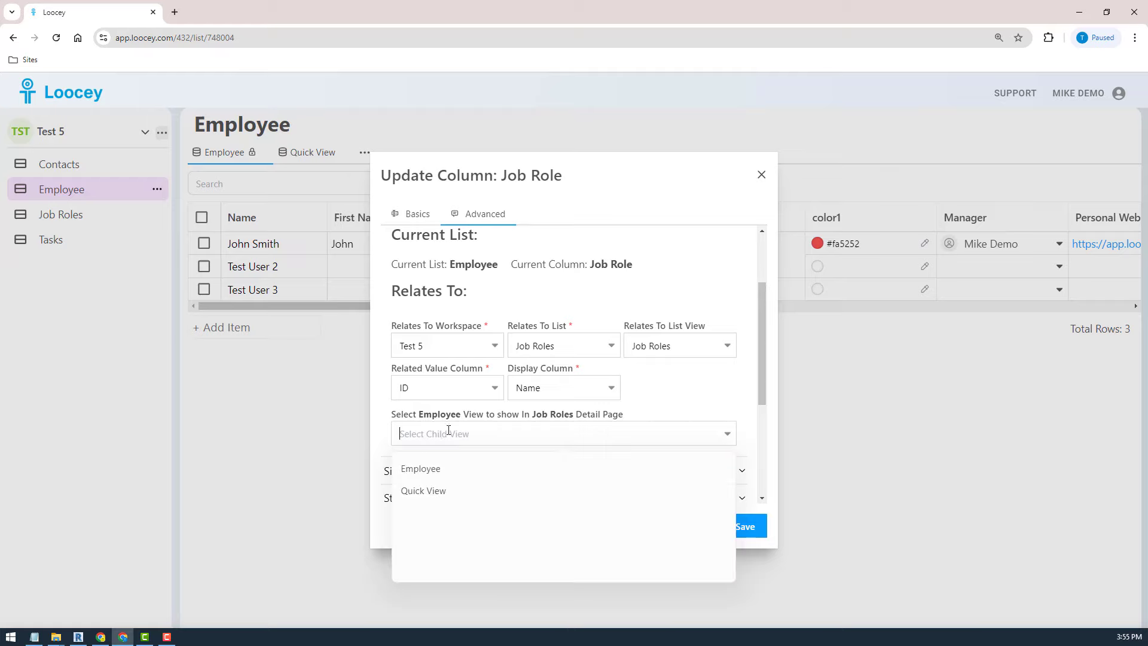
pyautogui.click(430, 491)
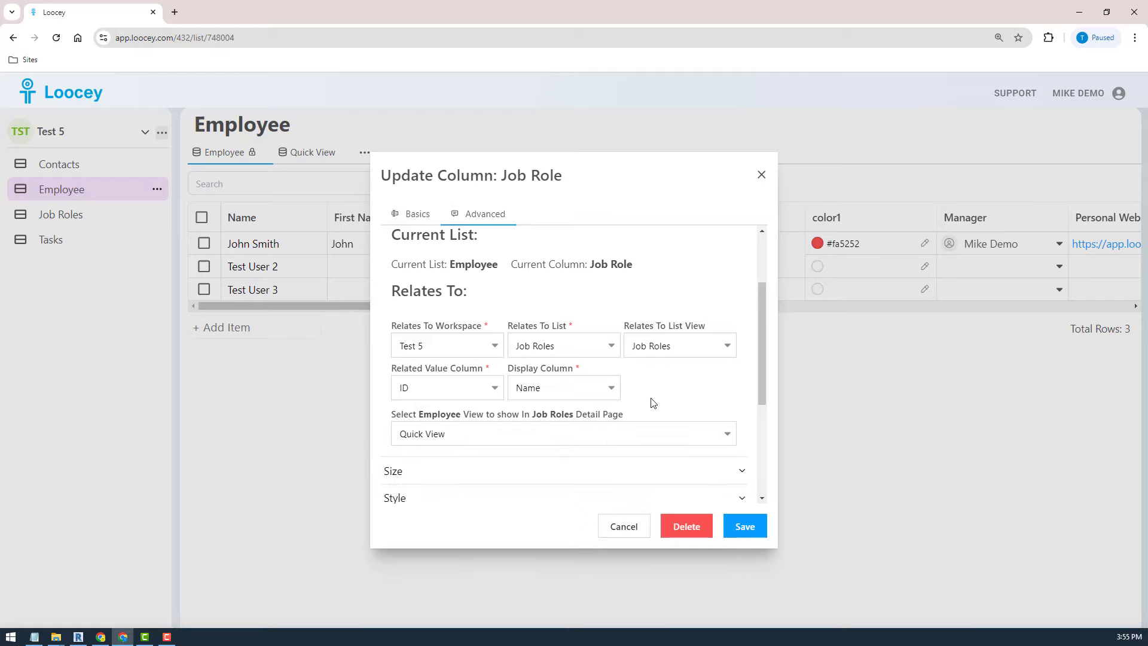
pyautogui.click(745, 534)
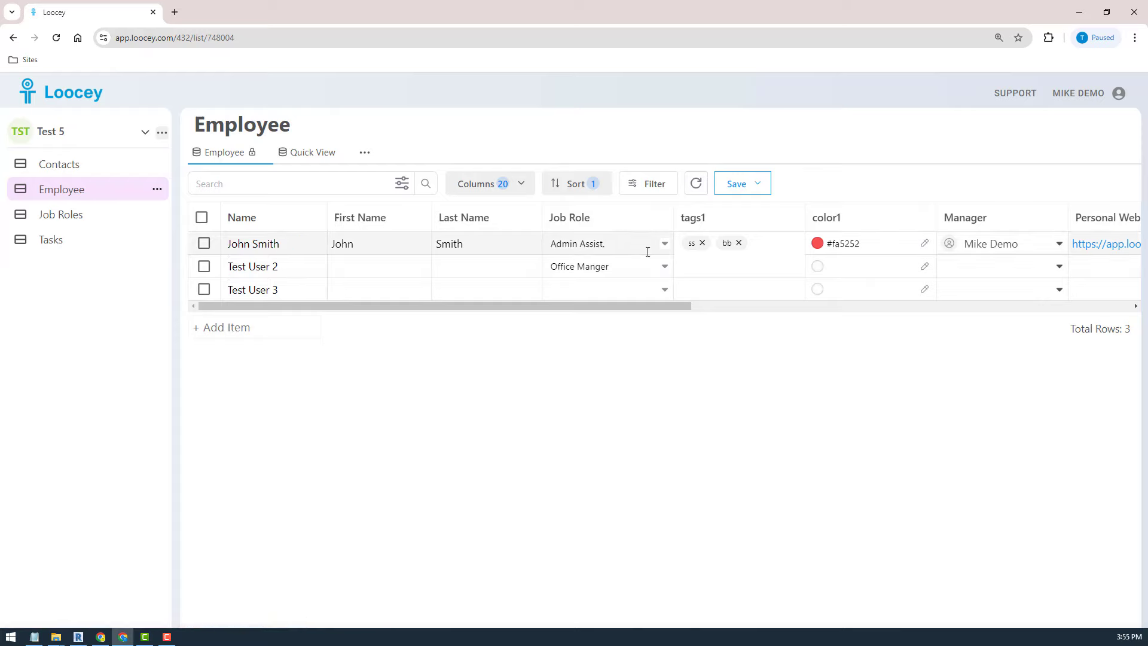
# - Go to the Job Roles list and open the Admin Assist. role's page
pyautogui.click(70, 216)
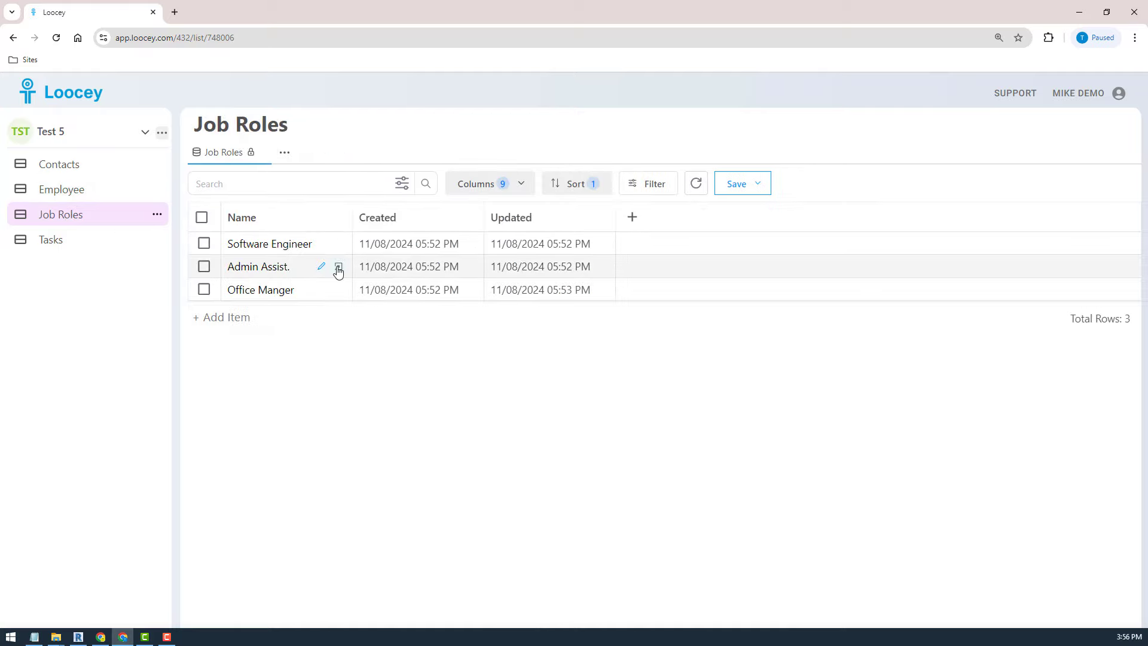
pyautogui.click(339, 267)
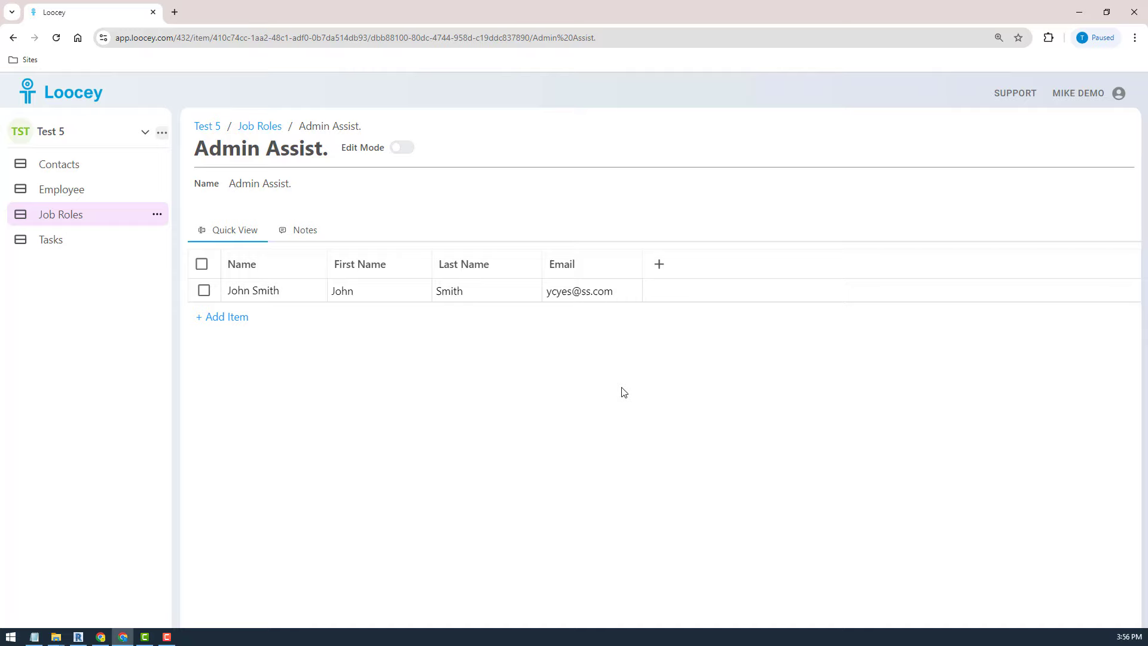
# - Add an employee row 'Admin User 2' with first name Admin and last name User
pyautogui.click(225, 319)
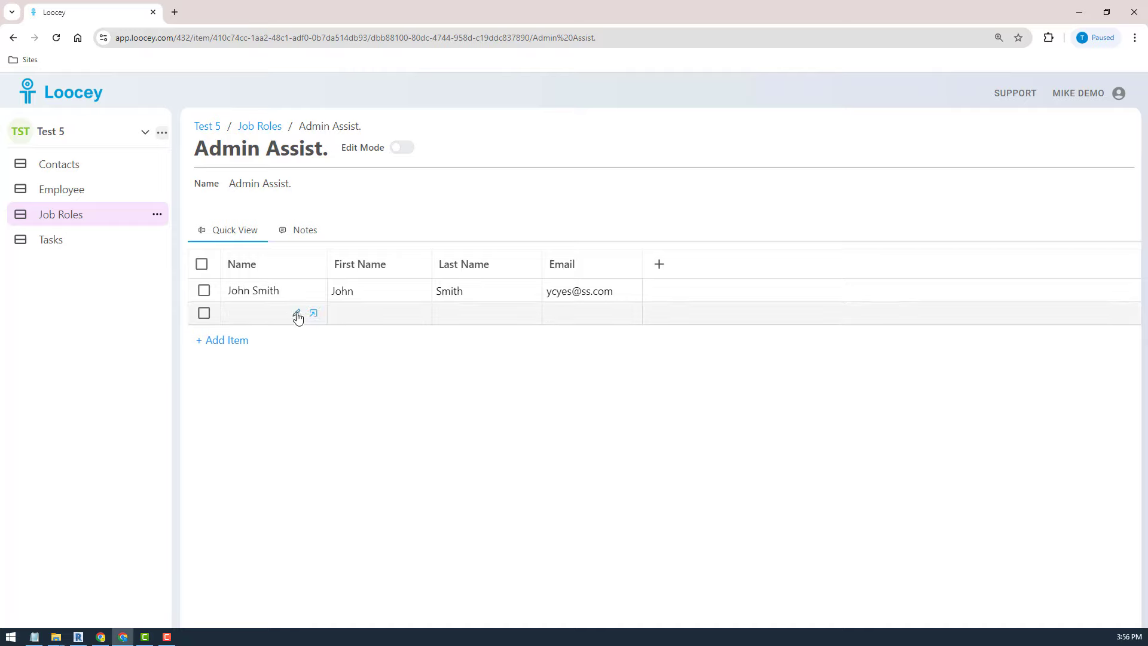
pyautogui.click(296, 312)
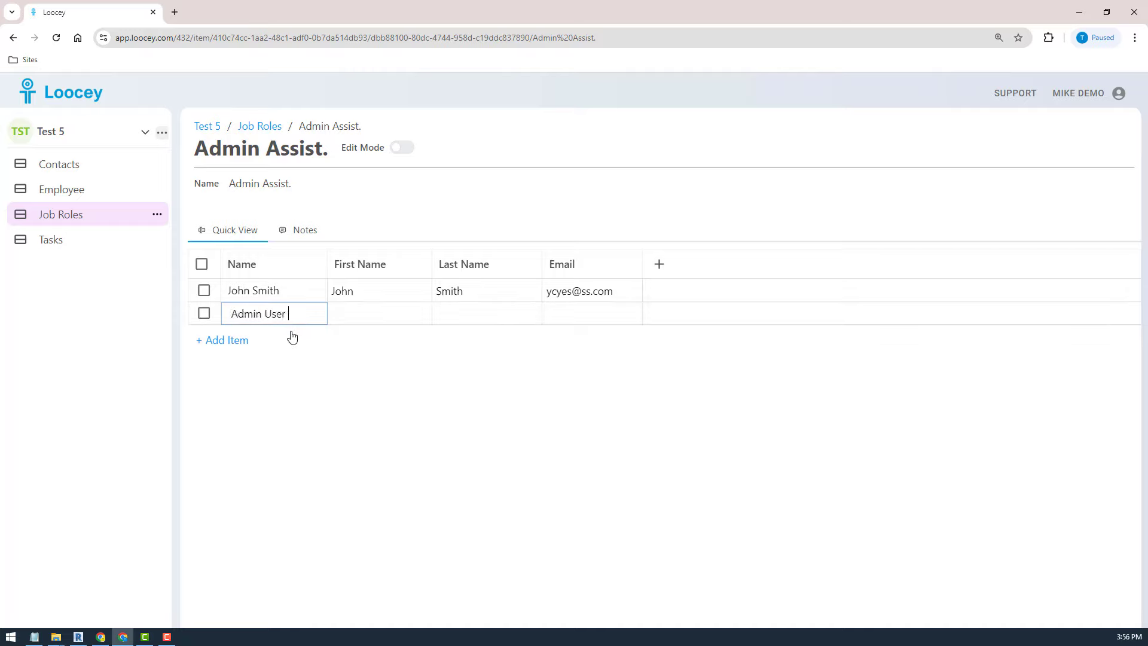
pyautogui.write('Admin User 2')
pyautogui.click(378, 310)
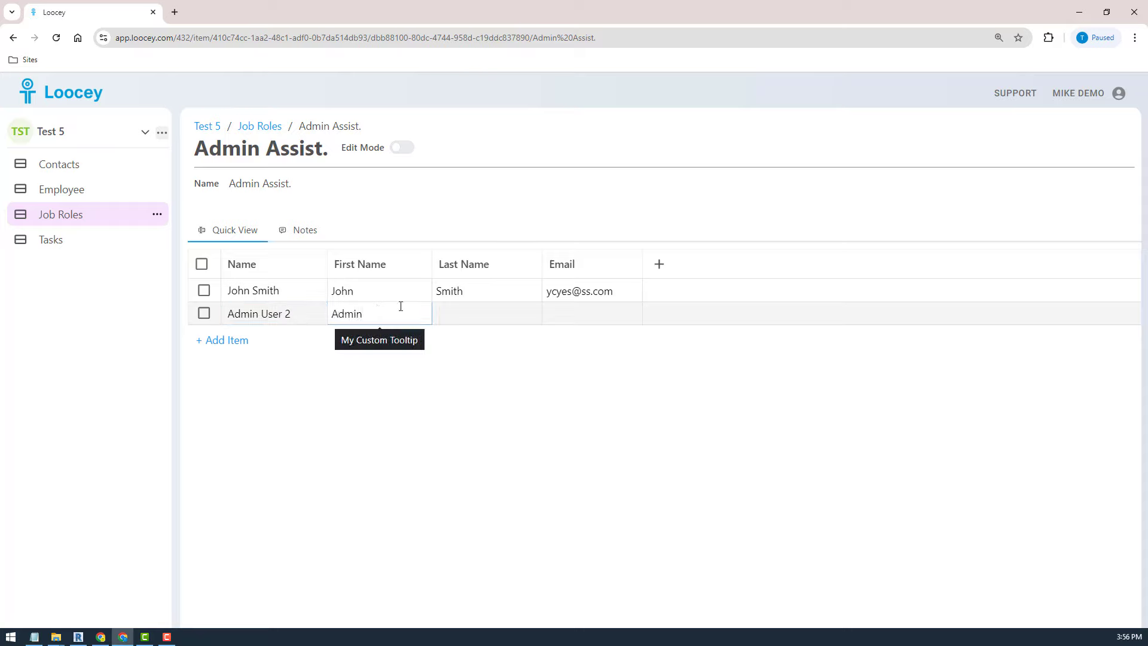
pyautogui.click(461, 304)
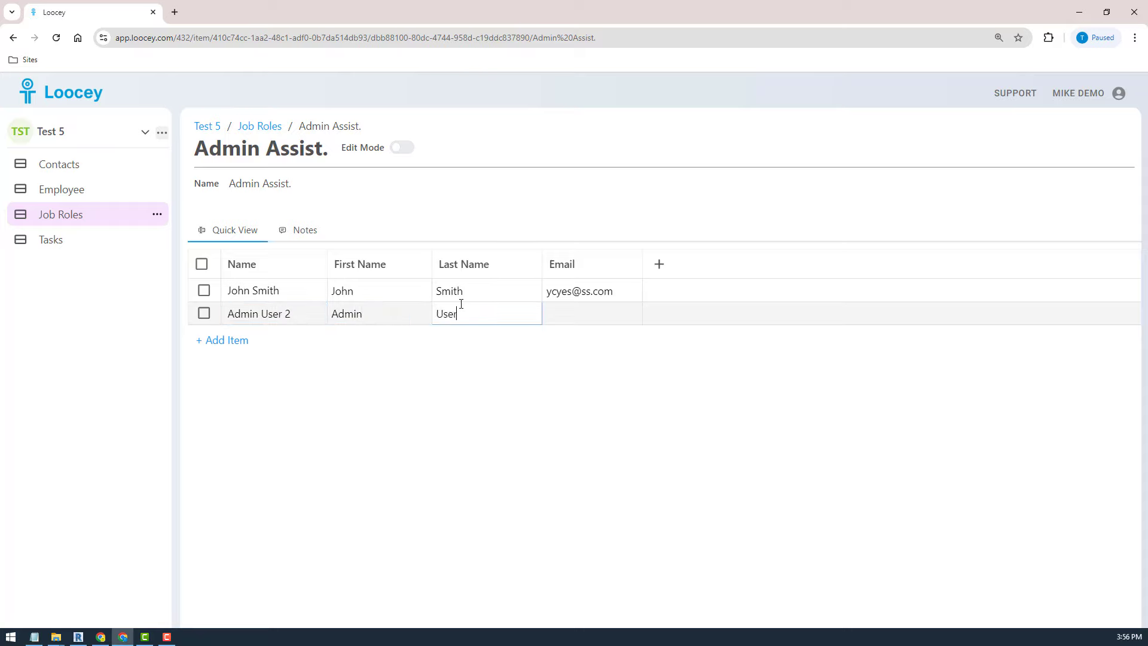
pyautogui.press('Return')
# - Check the role's Notes, return to its employee table, then go to the Employee list
pyautogui.click(306, 229)
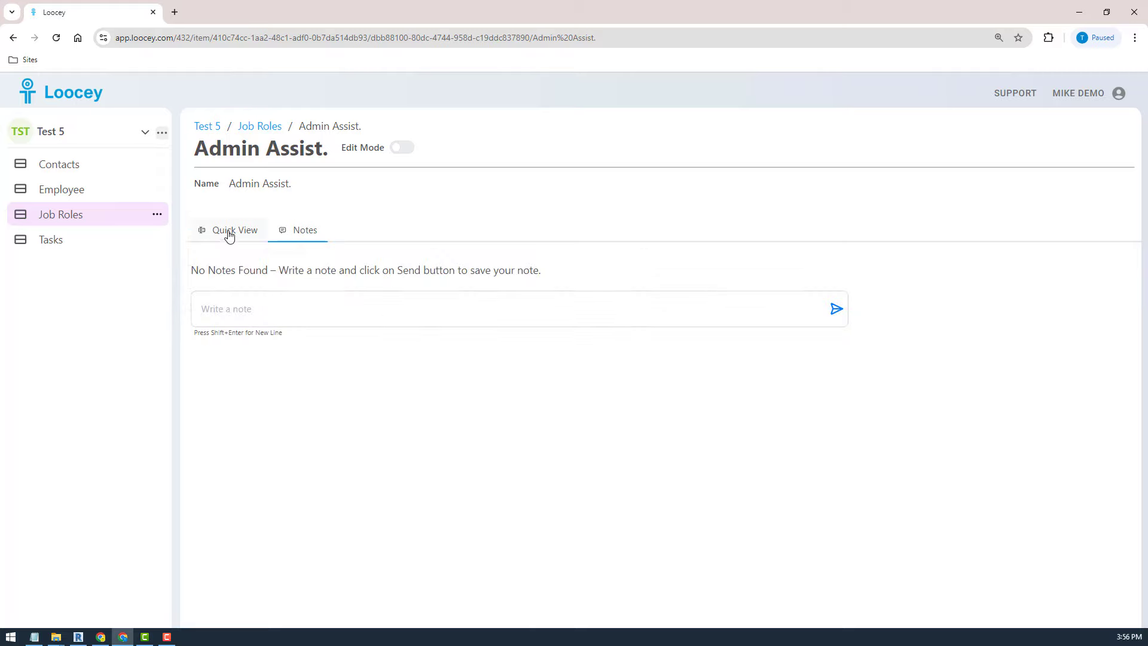
pyautogui.click(229, 235)
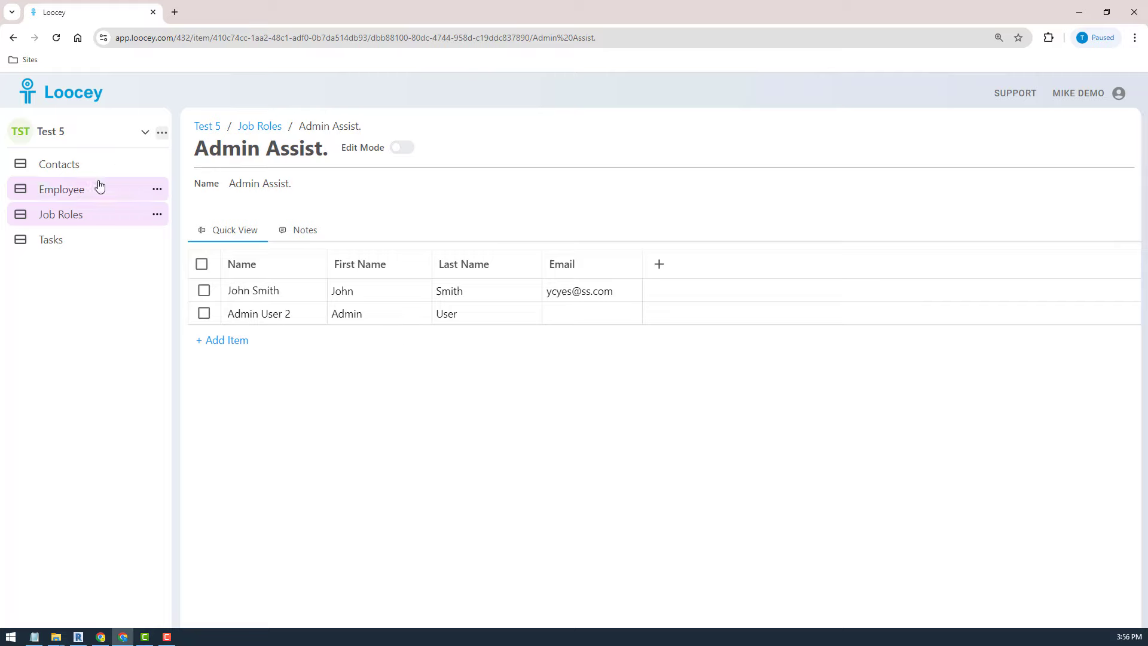
pyautogui.click(42, 195)
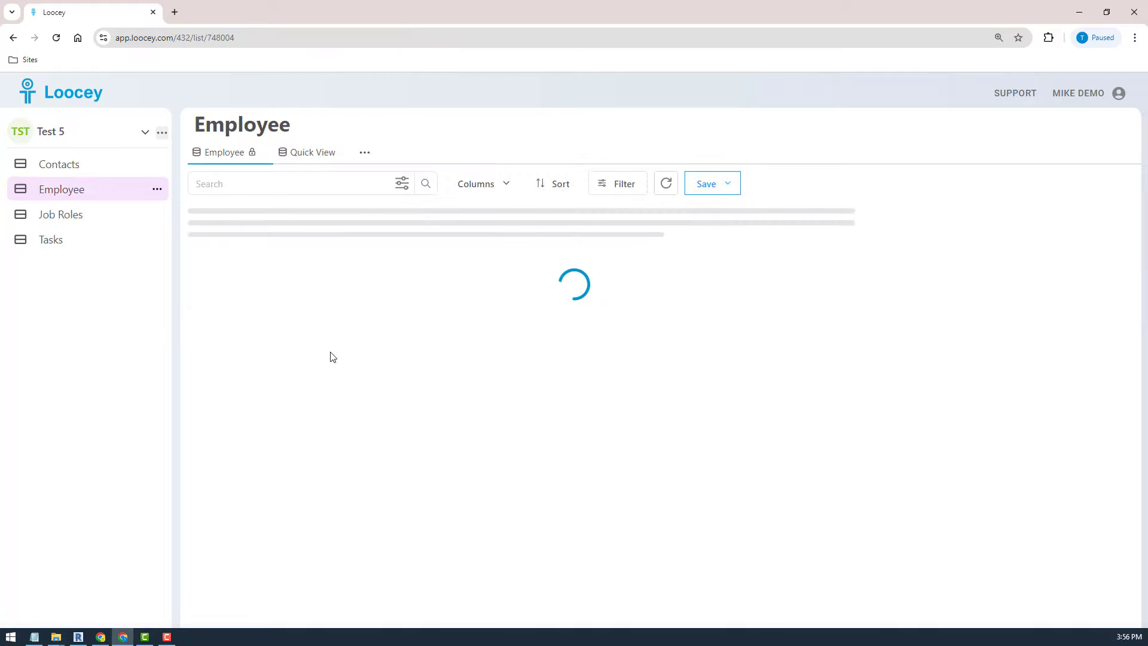
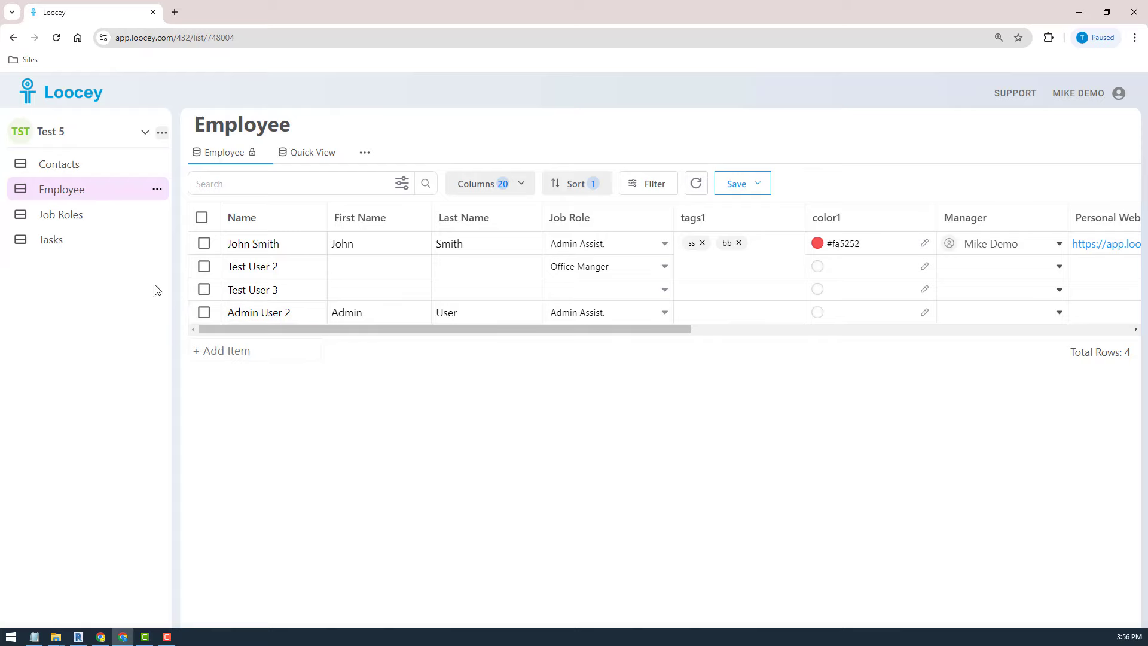
# - Open the empty Tasks list and bring up its '...' actions menu
pyautogui.click(156, 239)
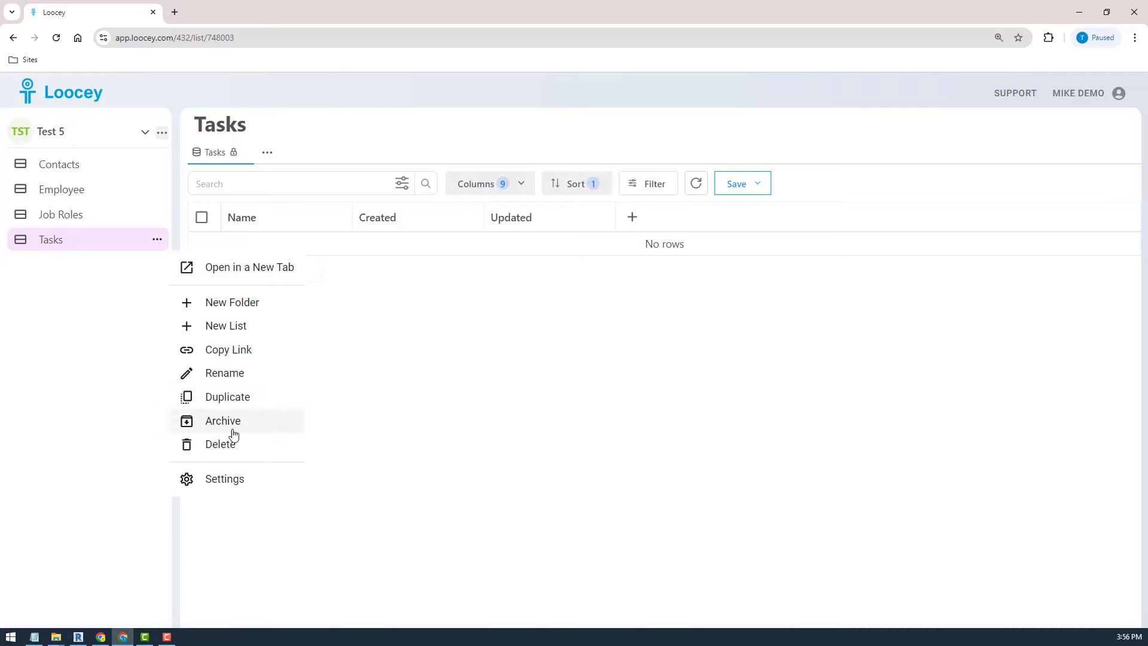
# - Create a new list named Projects from the Tasks actions menu's New List option
pyautogui.click(101, 301)
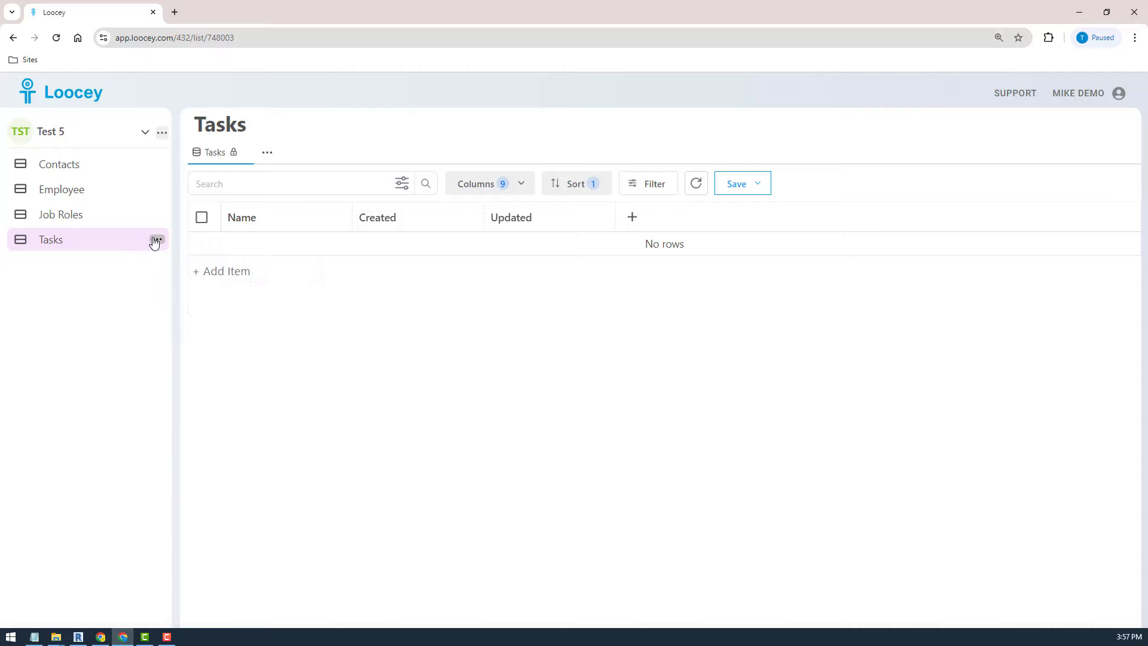
pyautogui.click(157, 240)
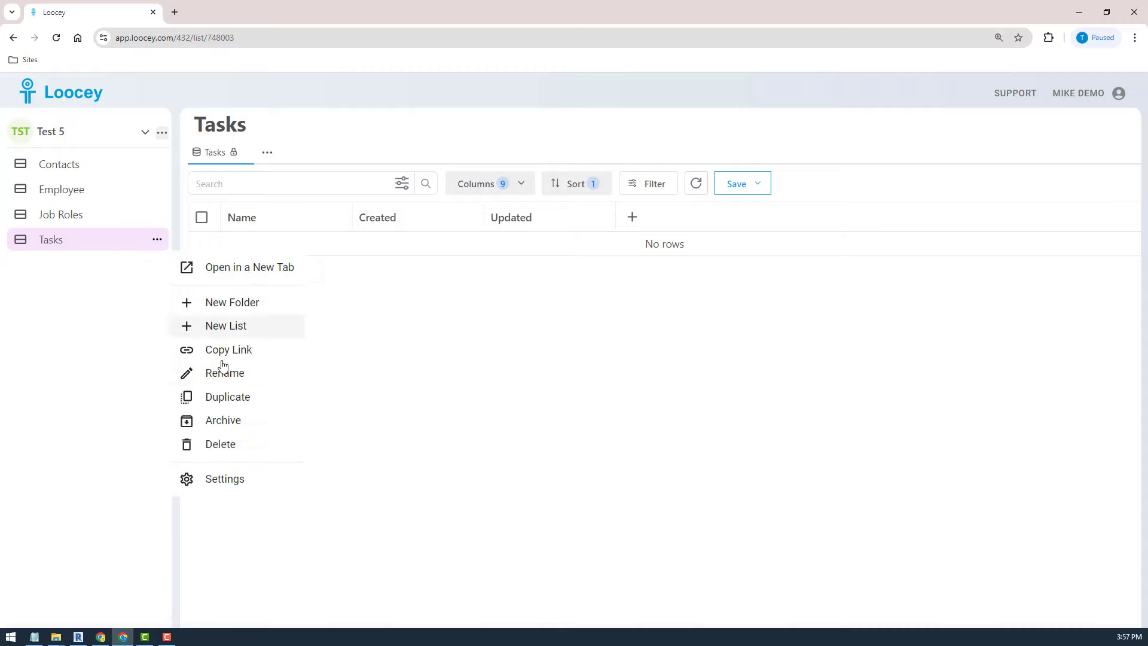
pyautogui.click(243, 328)
pyautogui.click(506, 381)
pyautogui.write('Proje')
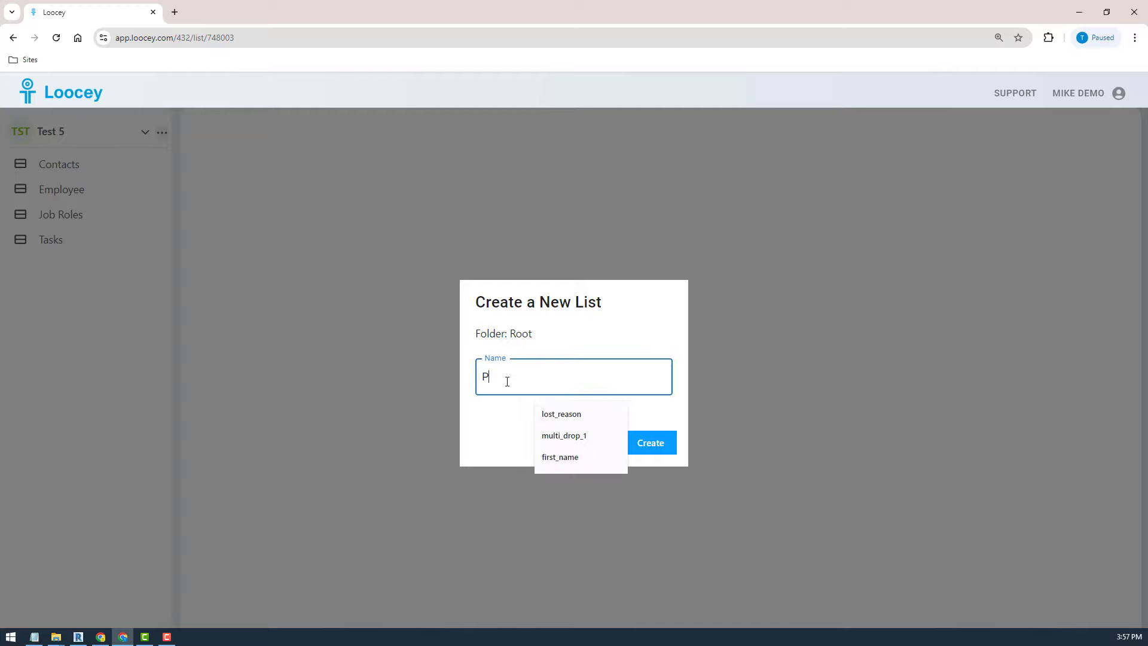
pyautogui.write('cts')
pyautogui.click(647, 445)
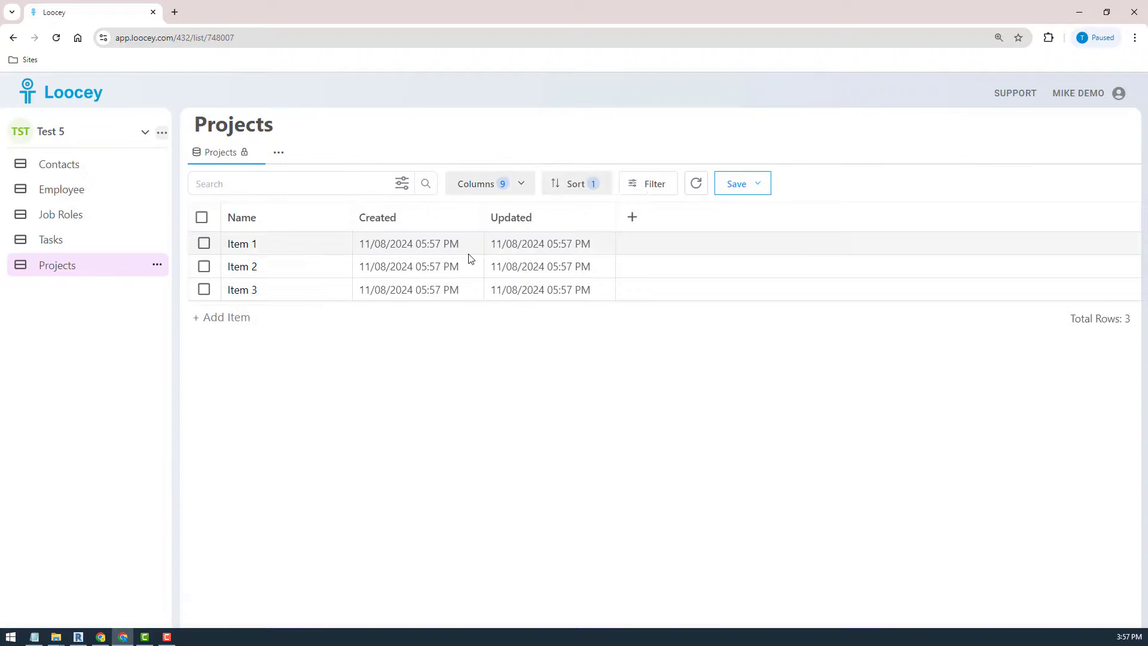
# - Rename the Name cells Item 1, Item 2 and Item 3 to Project 1, Project 2 and Project 3
pyautogui.click(319, 243)
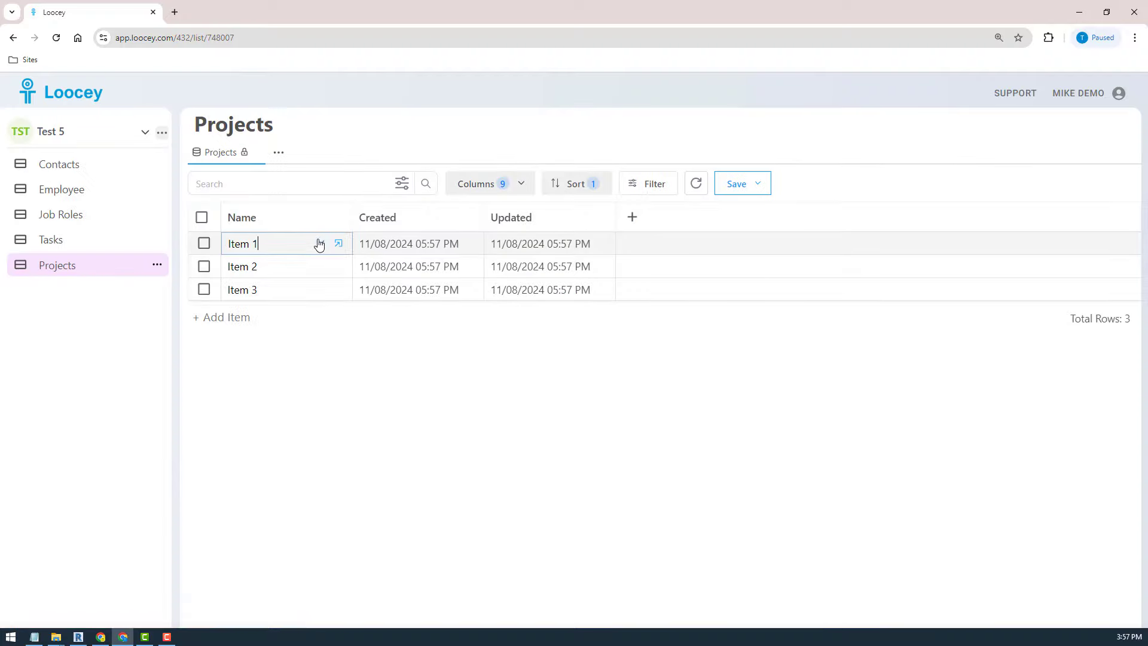
pyautogui.write('Project 1')
pyautogui.click(319, 266)
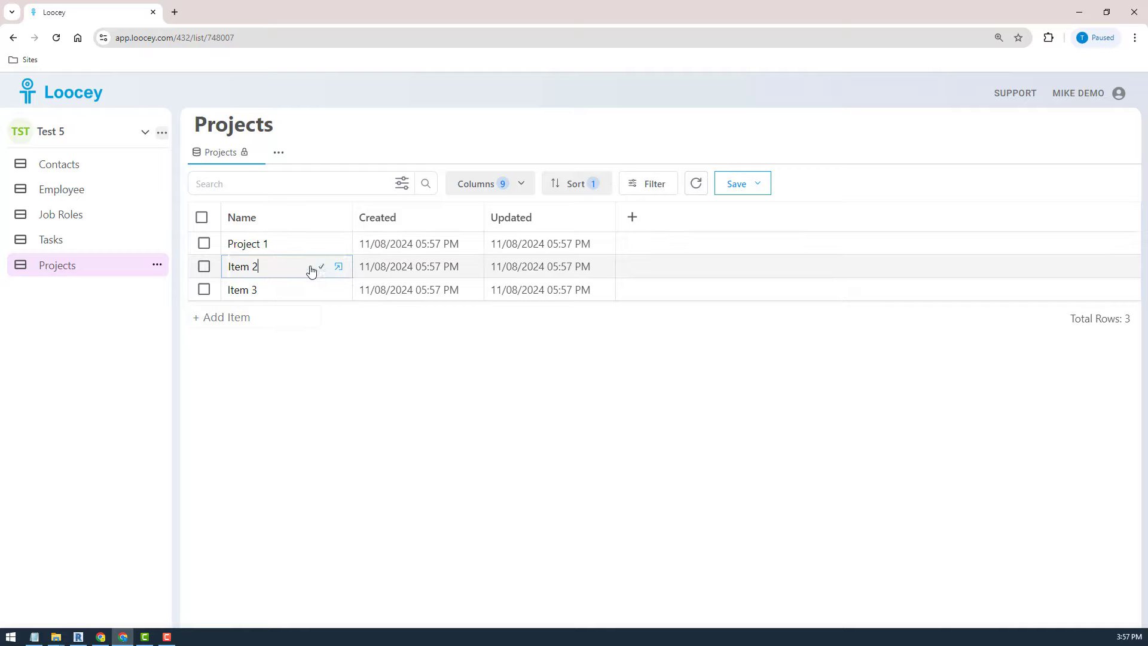
pyautogui.tripleClick(244, 267)
pyautogui.write('Proje')
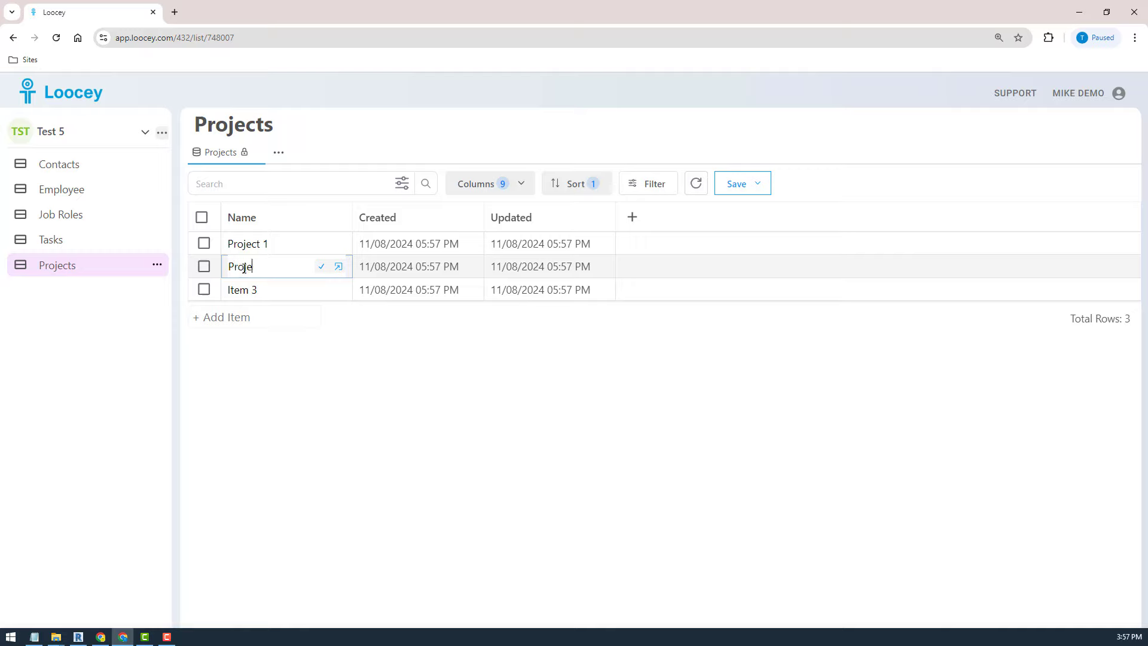
pyautogui.write('ct 2')
pyautogui.press('Return')
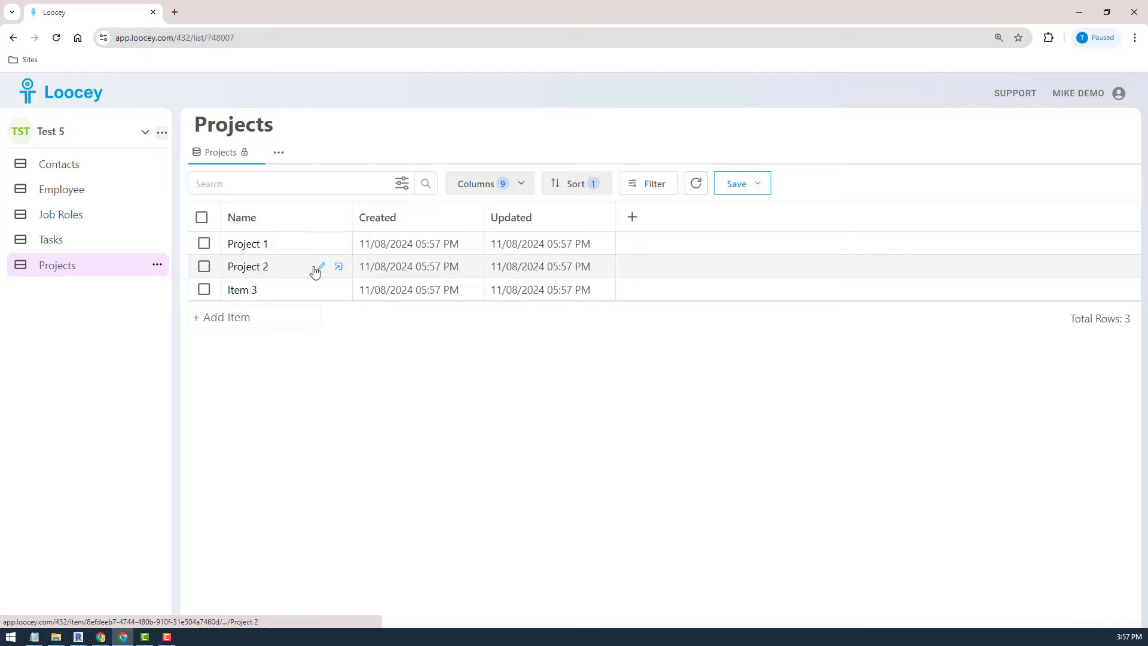
pyautogui.click(321, 292)
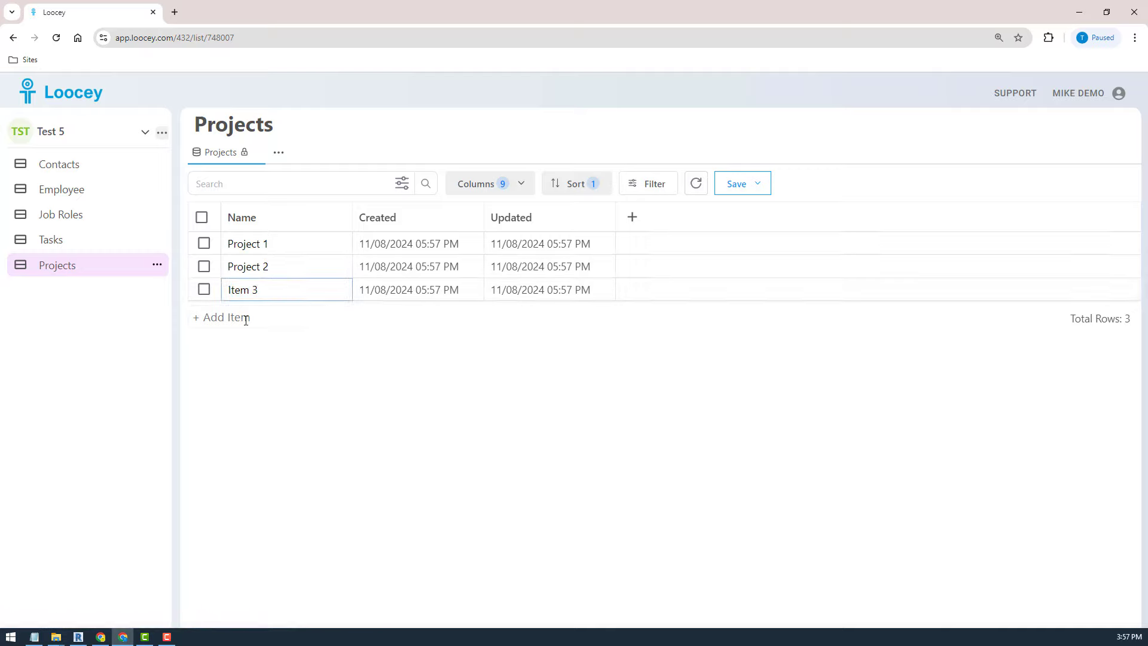
pyautogui.hotkey('ctrl', 'a')
pyautogui.write('Proje')
pyautogui.press('Return')
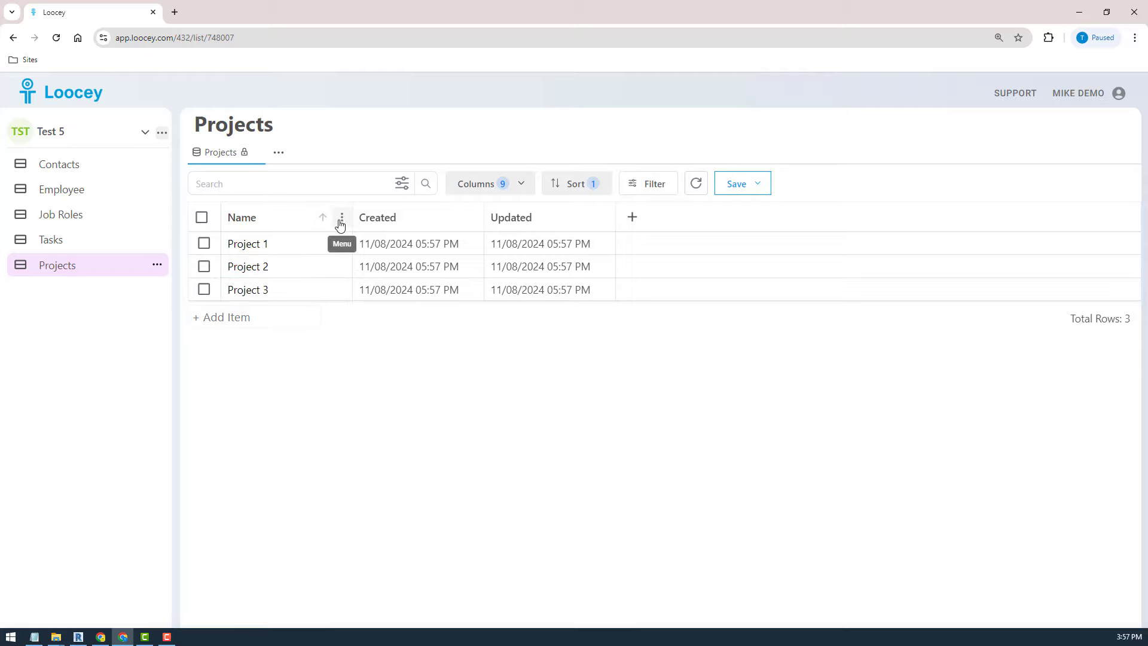
# - Add a column named Employee right of Name, as a DropDown relationship column
pyautogui.click(341, 223)
pyautogui.click(287, 302)
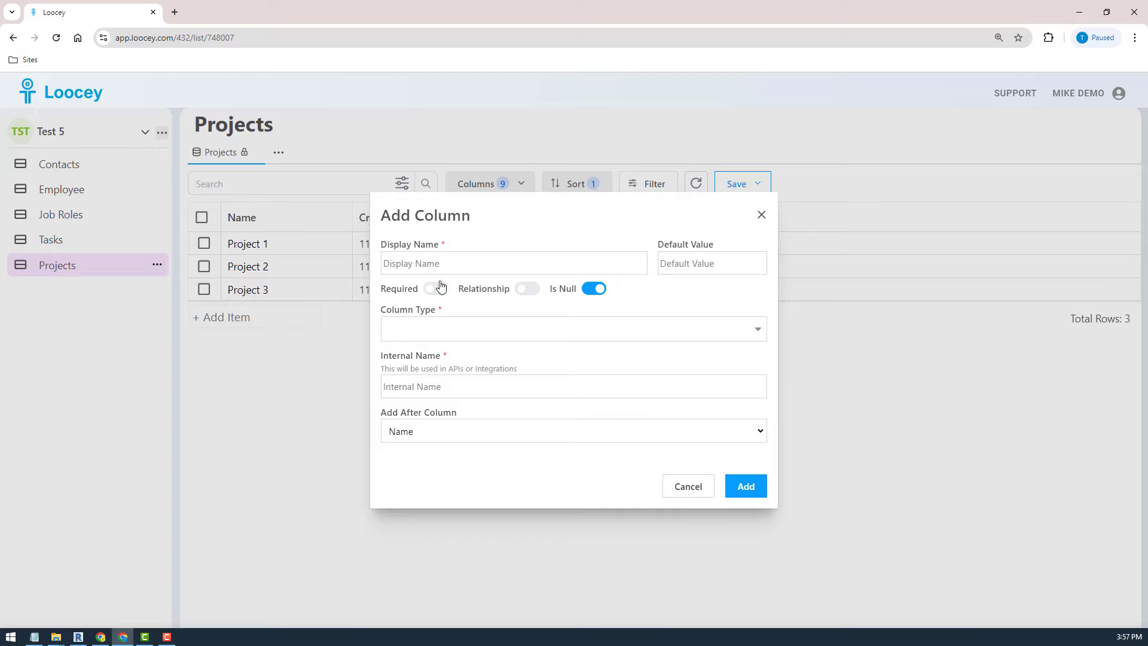
pyautogui.click(435, 263)
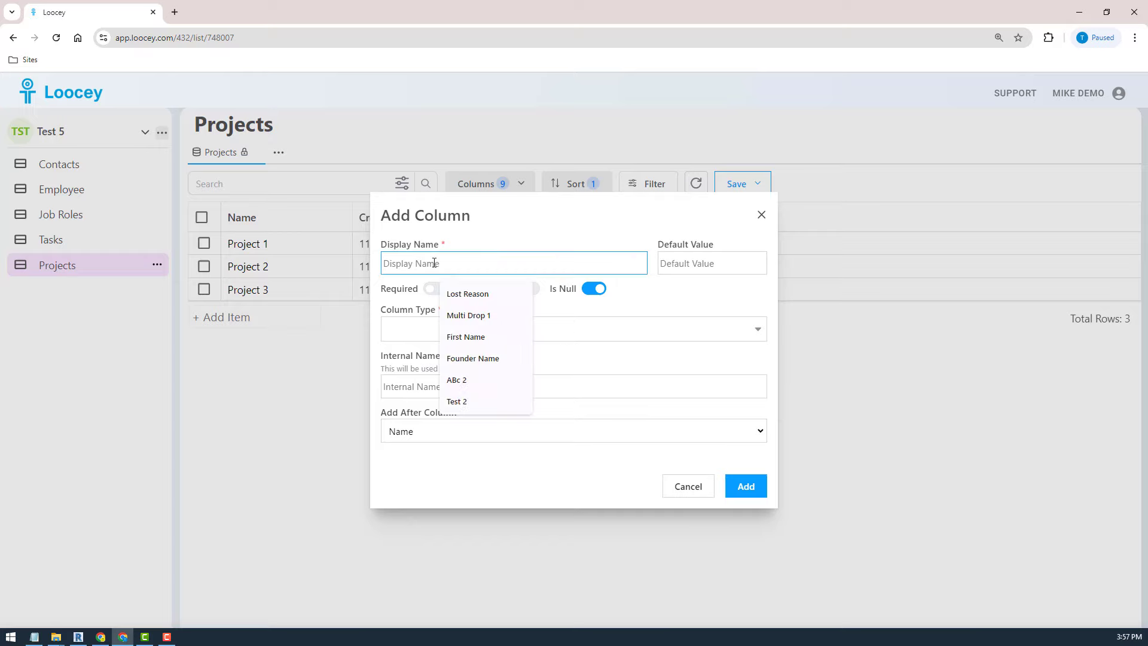
pyautogui.write('Employee')
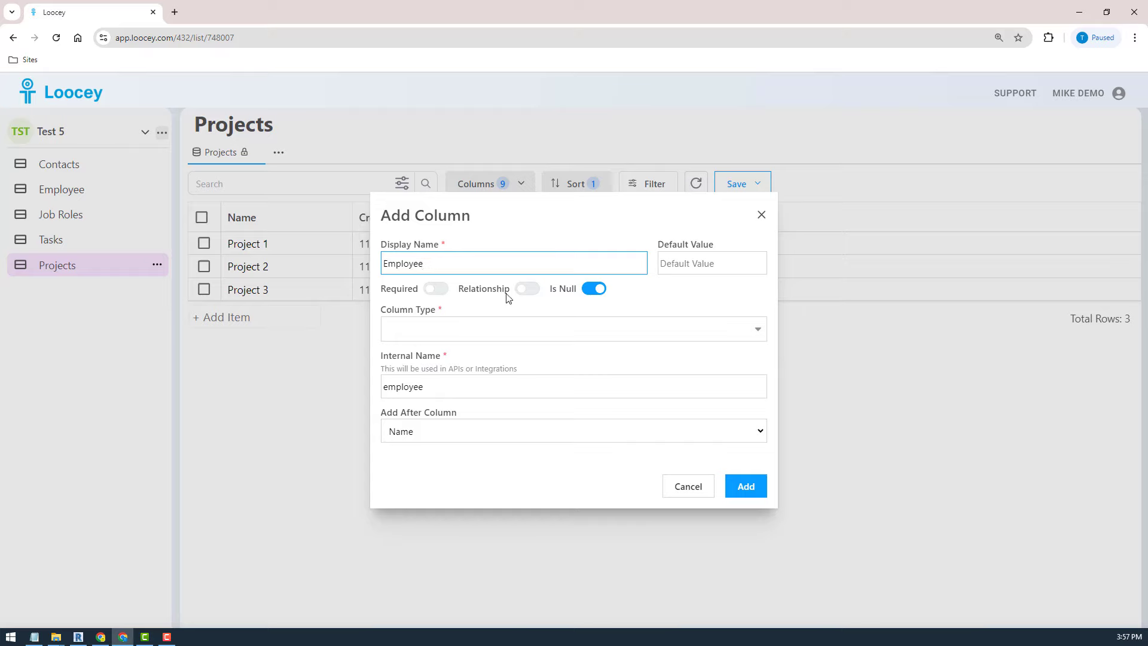
pyautogui.click(525, 290)
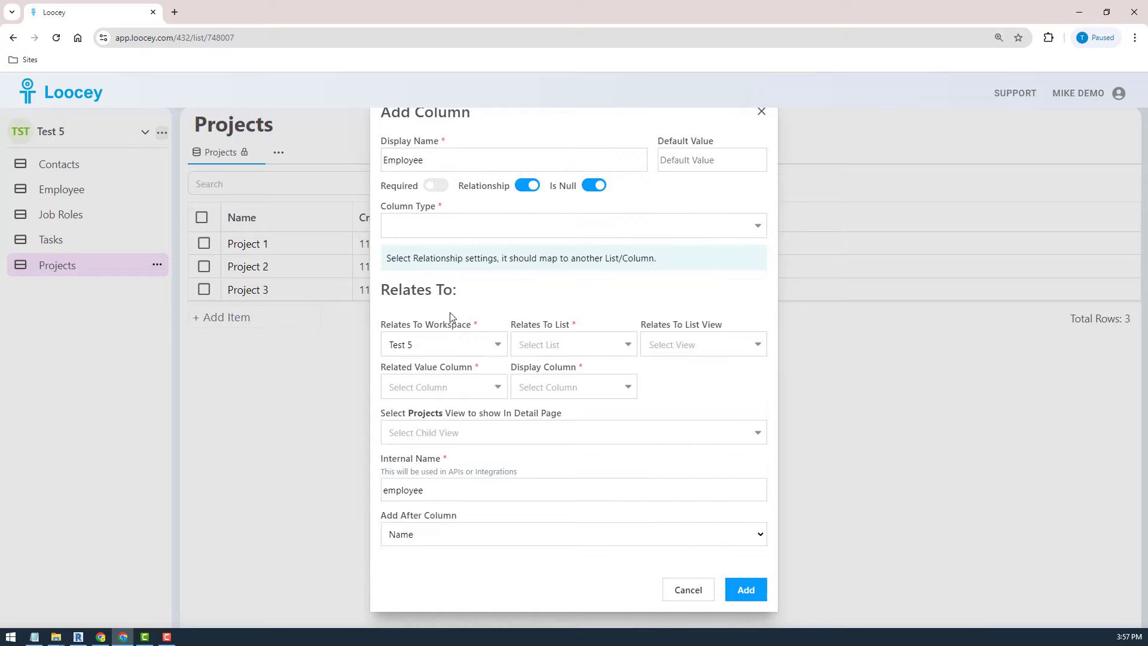
pyautogui.click(437, 218)
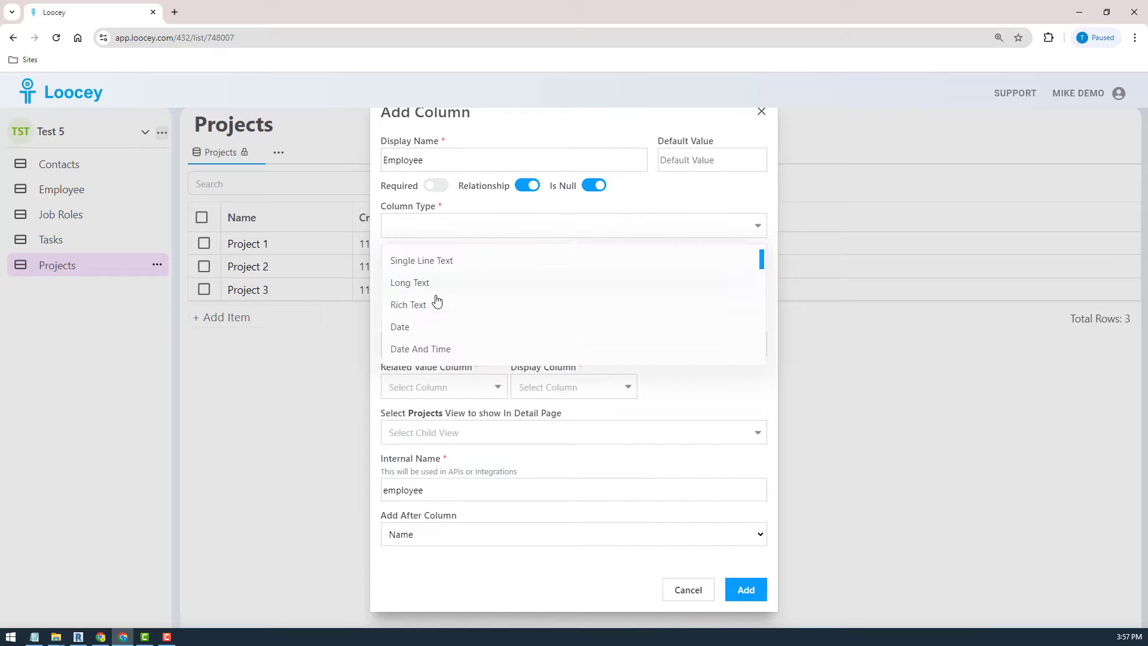
pyautogui.write('dro')
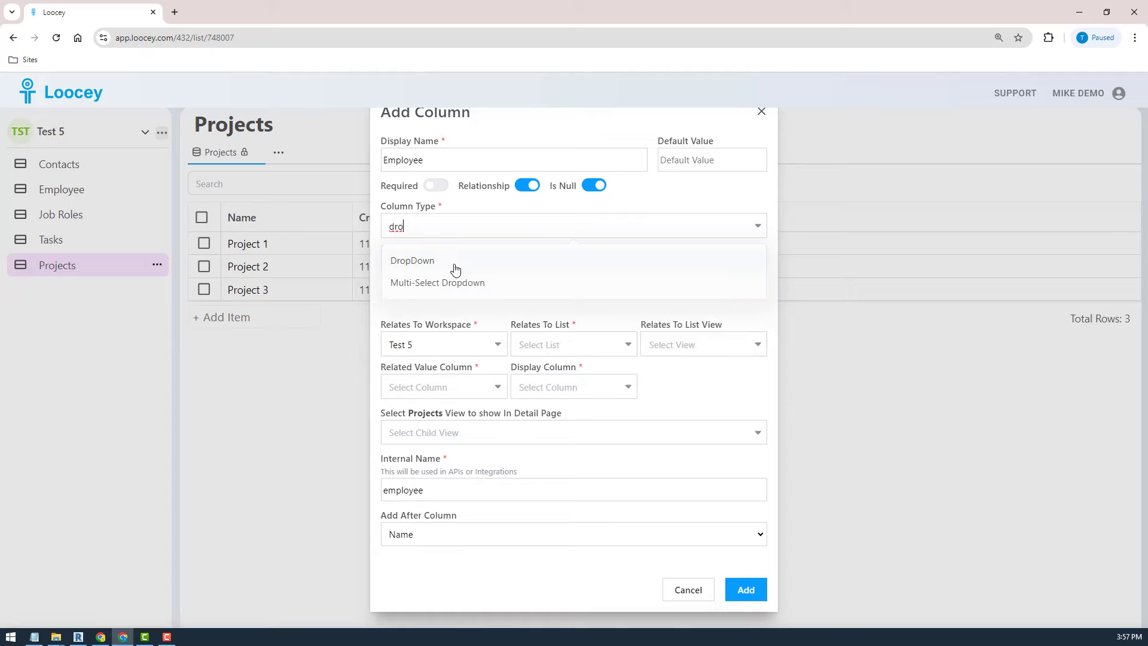
pyautogui.click(452, 264)
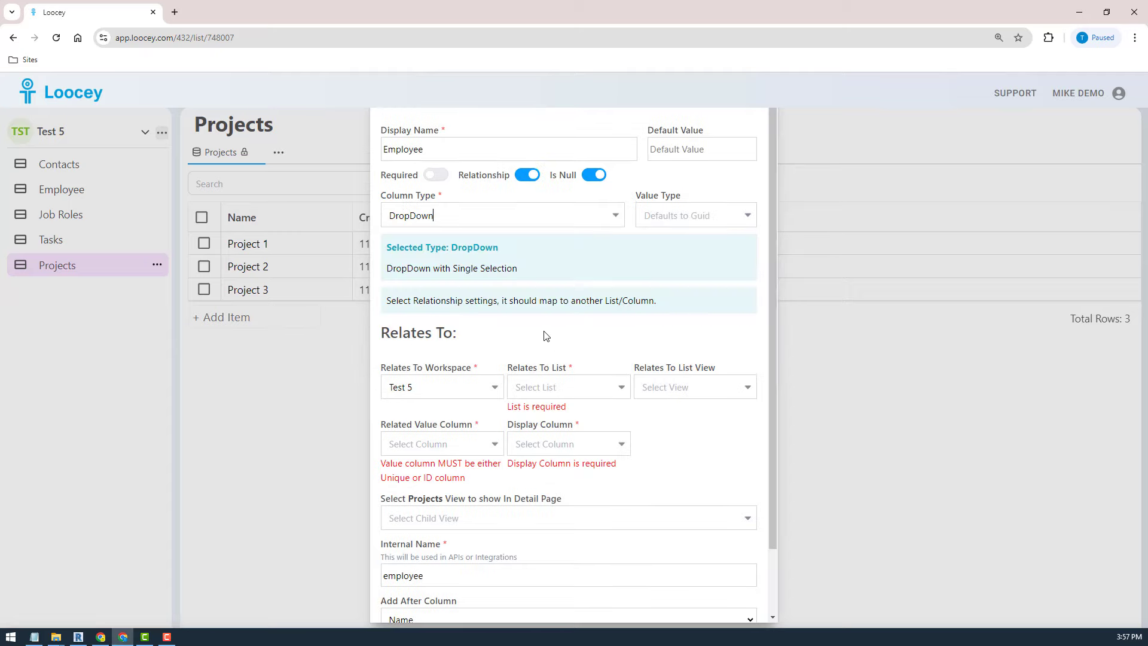
# - Link it to the Employee list's Quick View, storing ID and displaying Name, and save
pyautogui.click(566, 392)
pyautogui.click(561, 446)
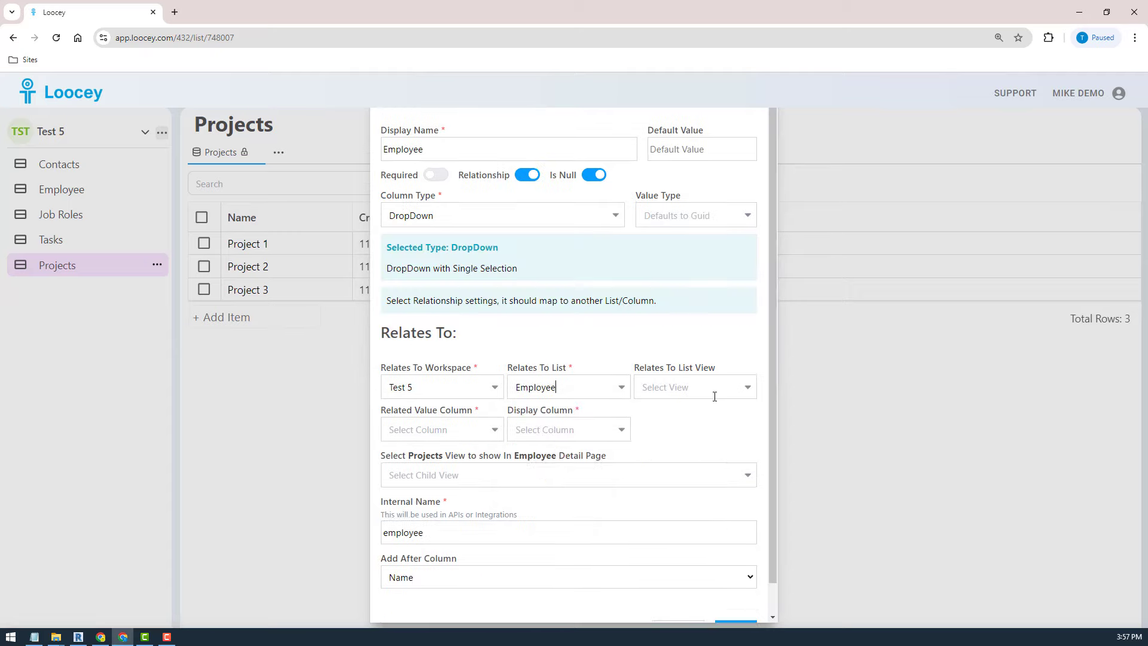
pyautogui.click(711, 388)
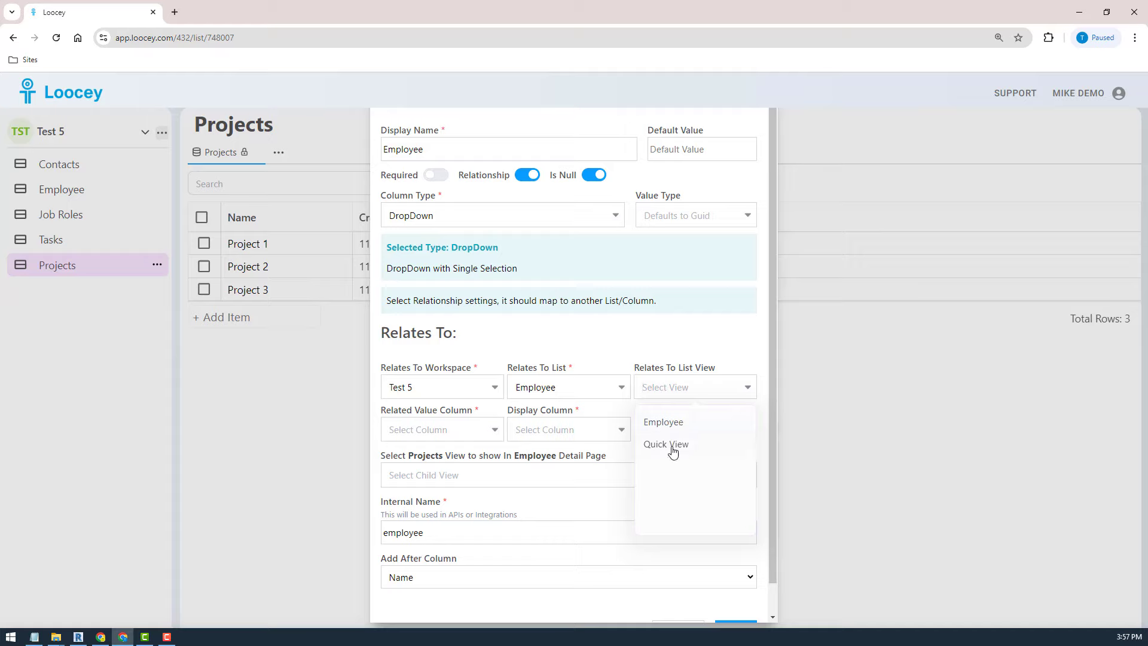
pyautogui.click(670, 448)
pyautogui.click(411, 431)
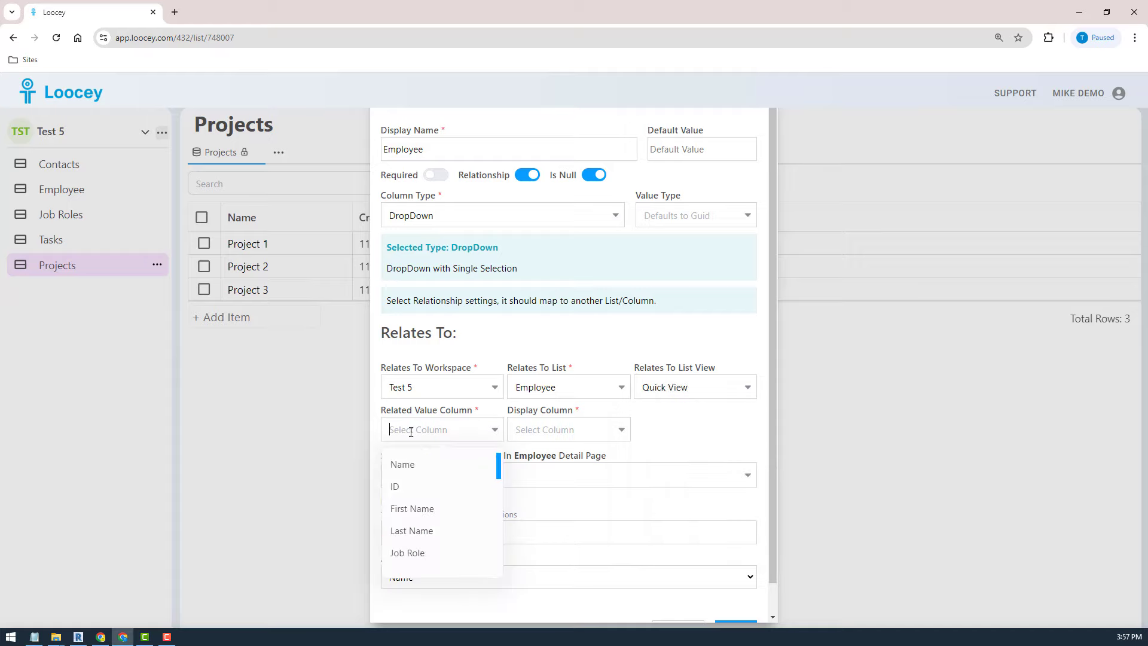
pyautogui.click(410, 486)
pyautogui.click(547, 428)
pyautogui.click(552, 469)
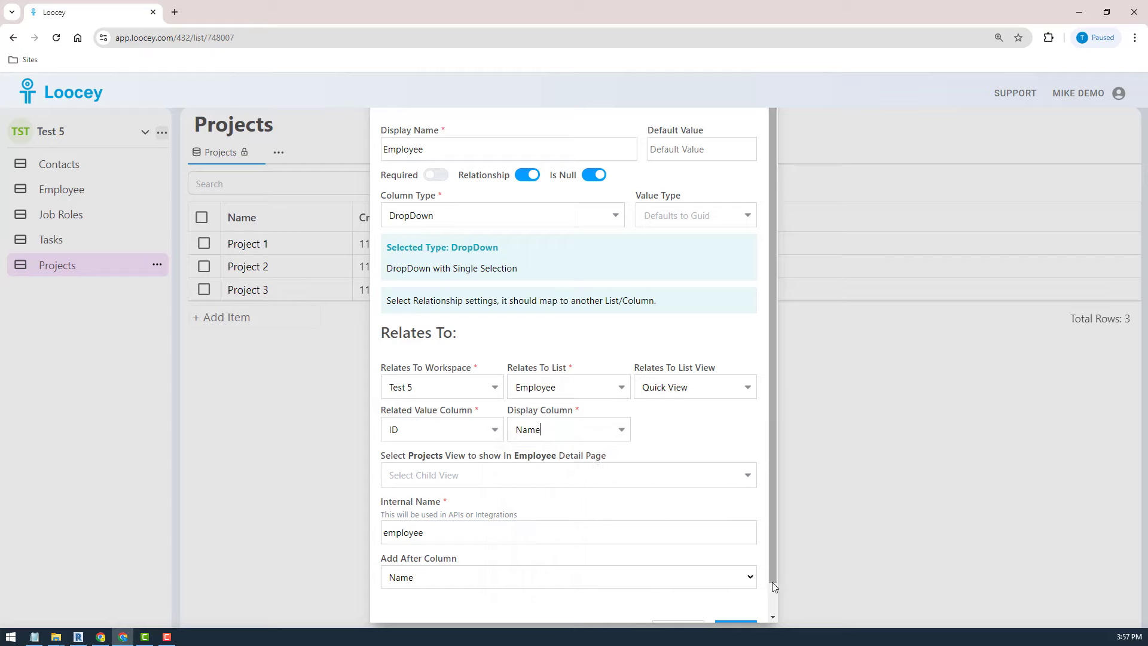
pyautogui.scroll(-2, 759, 580)
pyautogui.click(735, 600)
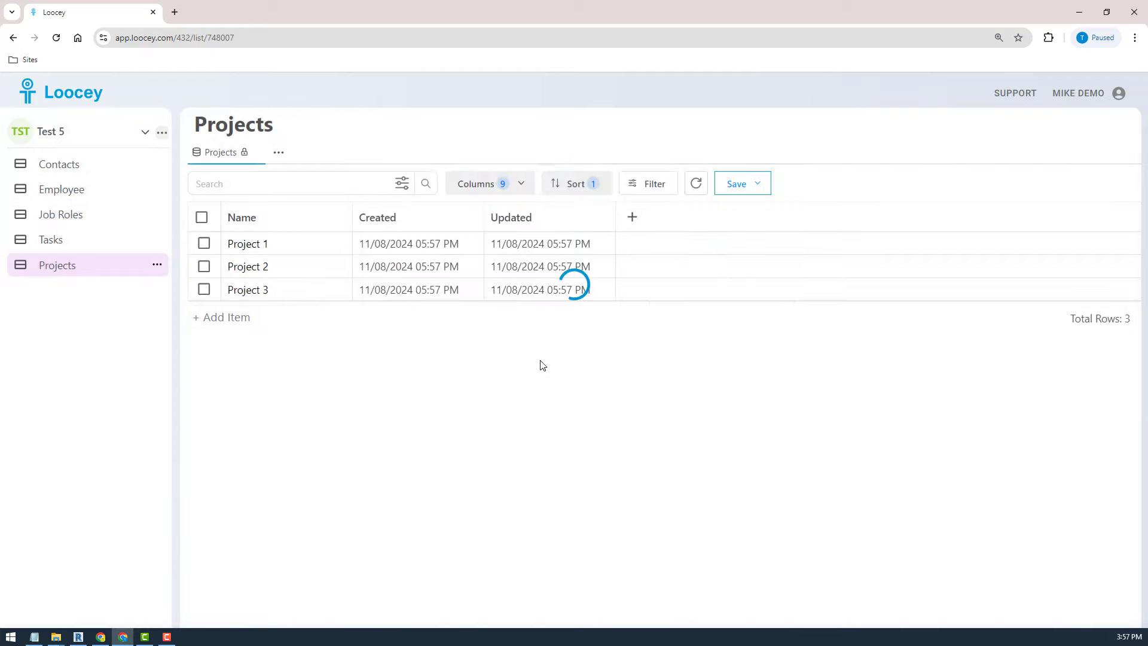
# - Pick a different employee in the Employee dropdown for Project 1, Project 2 and Project 3
pyautogui.click(446, 244)
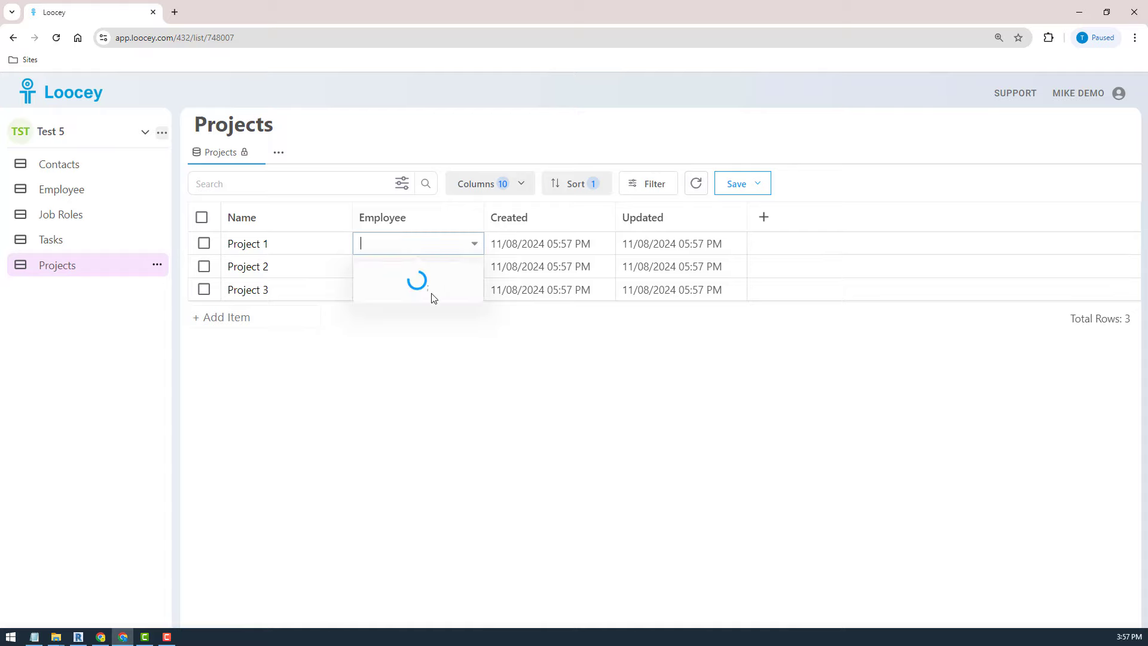
pyautogui.click(420, 302)
pyautogui.click(413, 273)
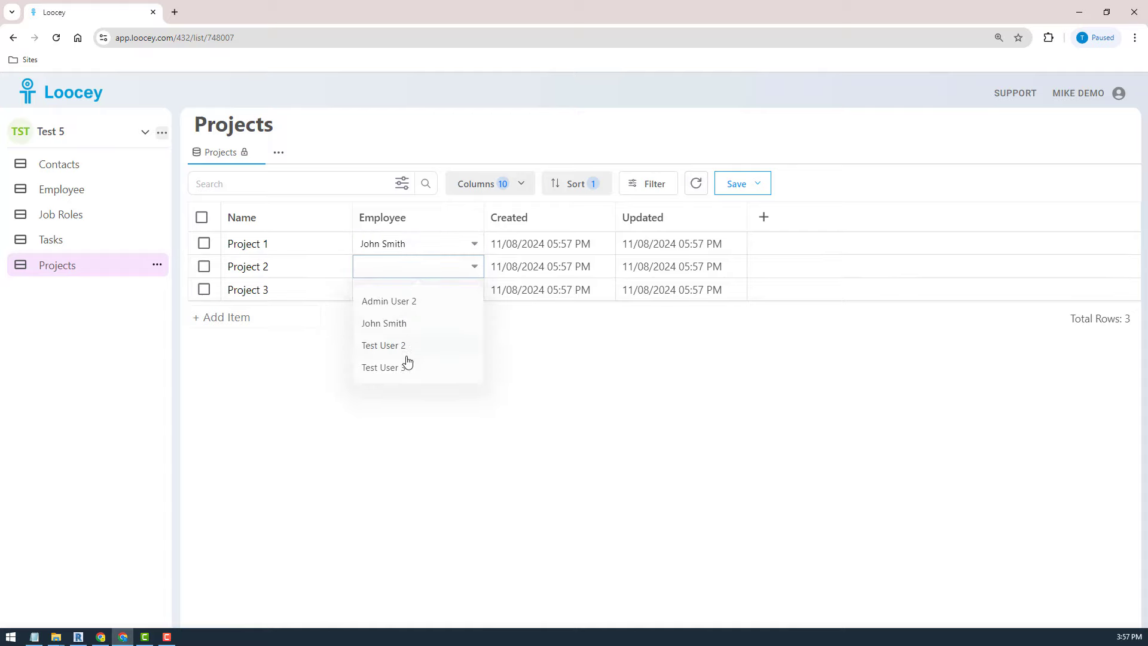
pyautogui.click(397, 342)
pyautogui.click(410, 294)
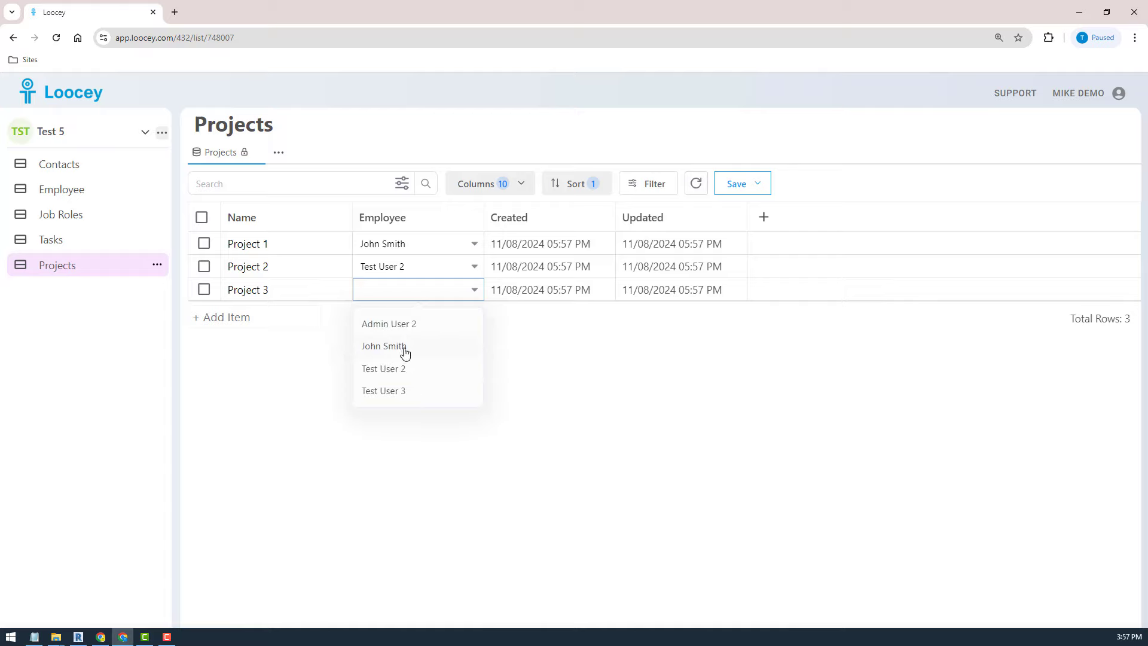
pyautogui.click(398, 326)
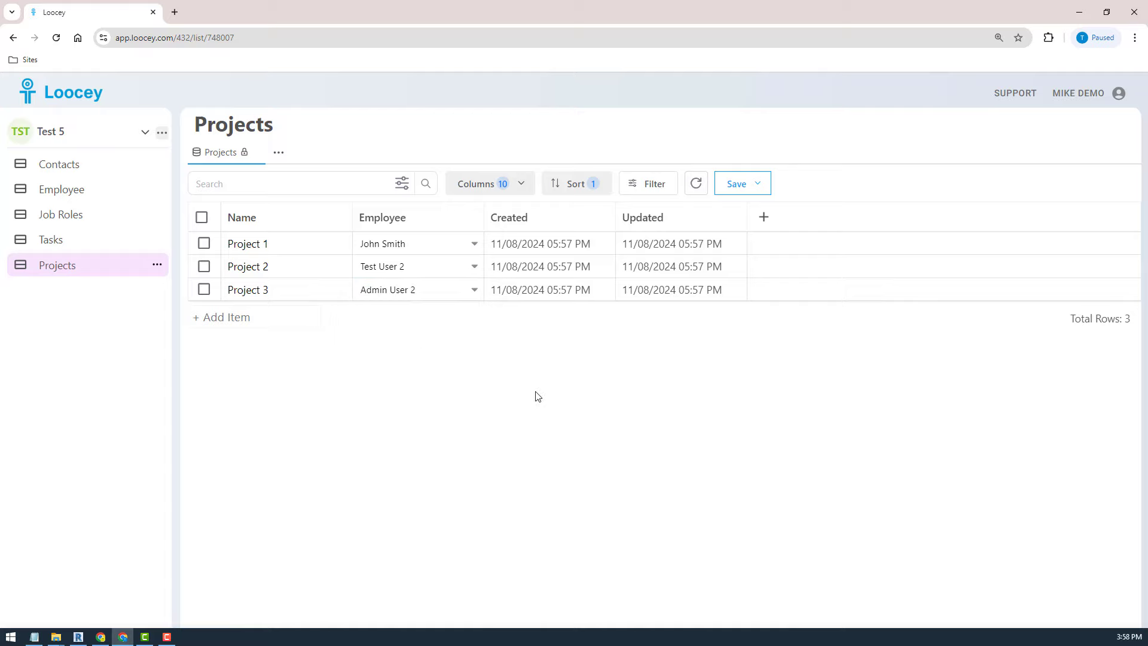
pyautogui.click(60, 192)
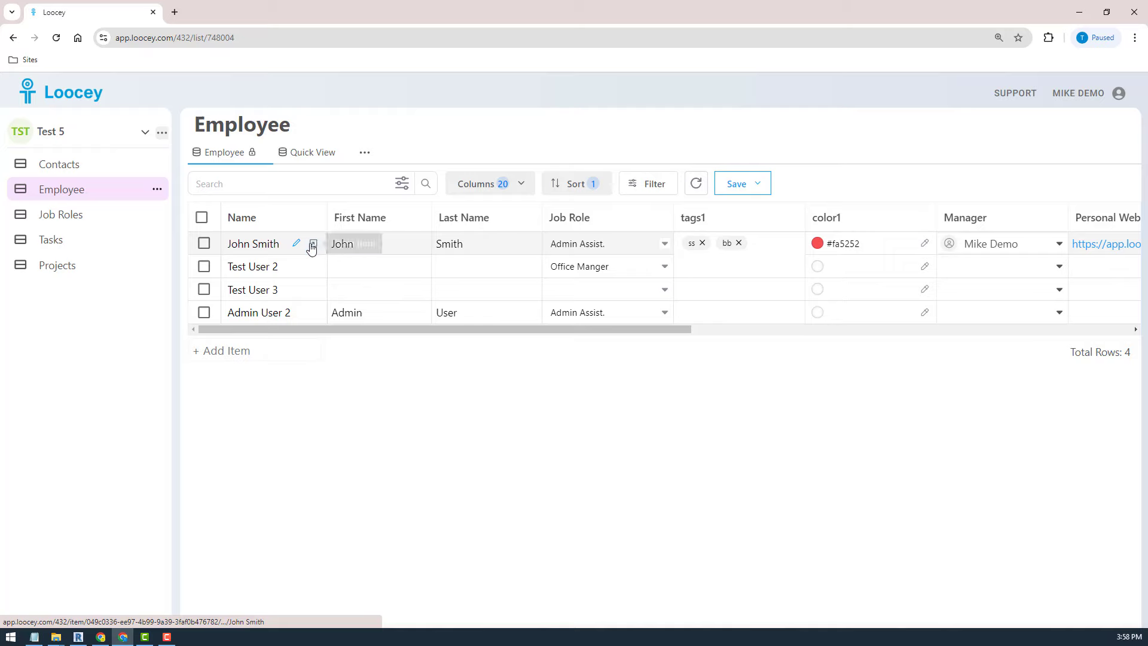
pyautogui.click(312, 243)
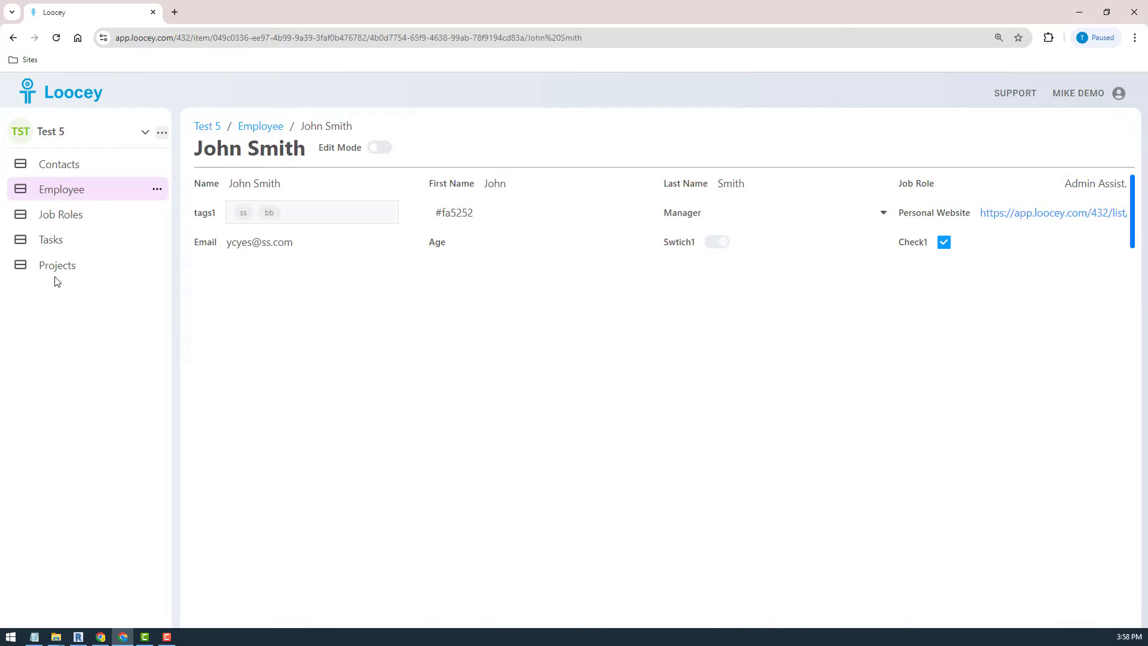
pyautogui.click(39, 270)
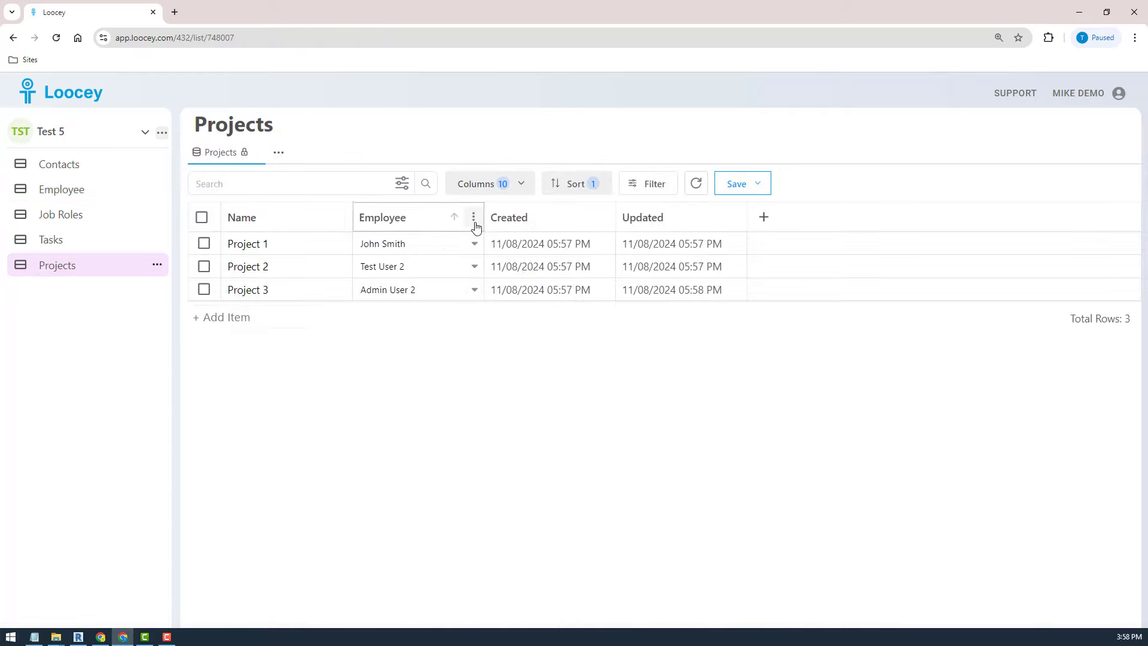
# - Open the Employee column's Advanced settings and expand its relationship options
pyautogui.click(475, 223)
pyautogui.click(384, 339)
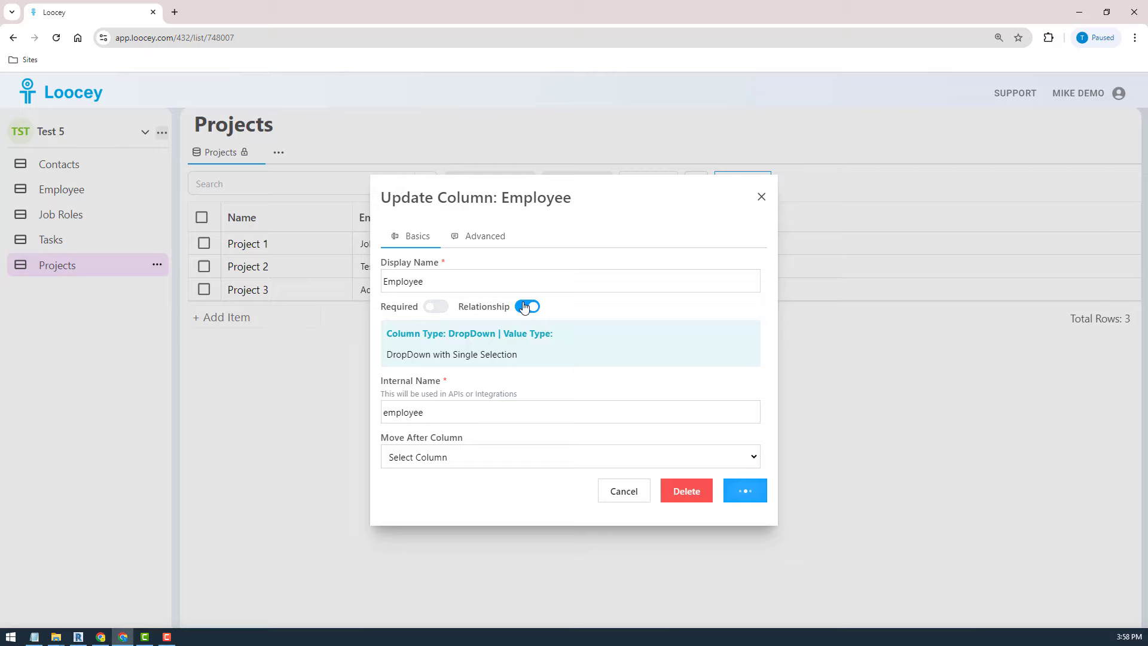
pyautogui.click(499, 238)
pyautogui.click(476, 469)
pyautogui.scroll(-5, 639, 422)
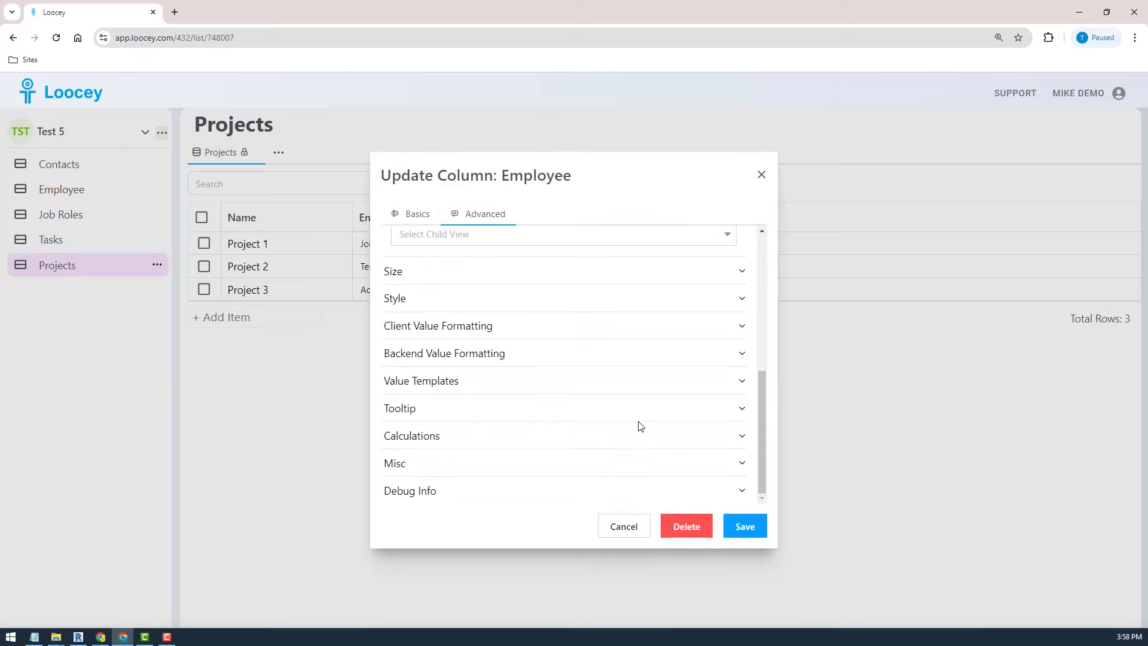
pyautogui.scroll(5, 638, 422)
pyautogui.moveTo(760, 296); pyautogui.dragTo(759, 367)
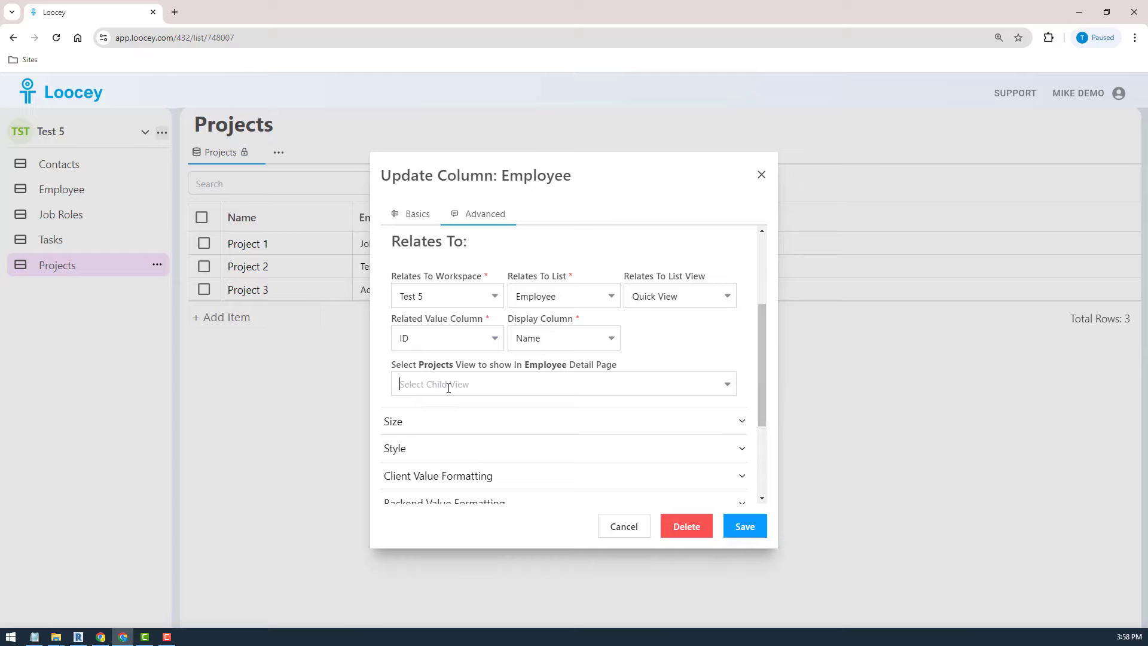
# - Find the Select Child View list empty, close the settings, and reload the page
pyautogui.click(449, 387)
pyautogui.click(541, 377)
pyautogui.click(536, 378)
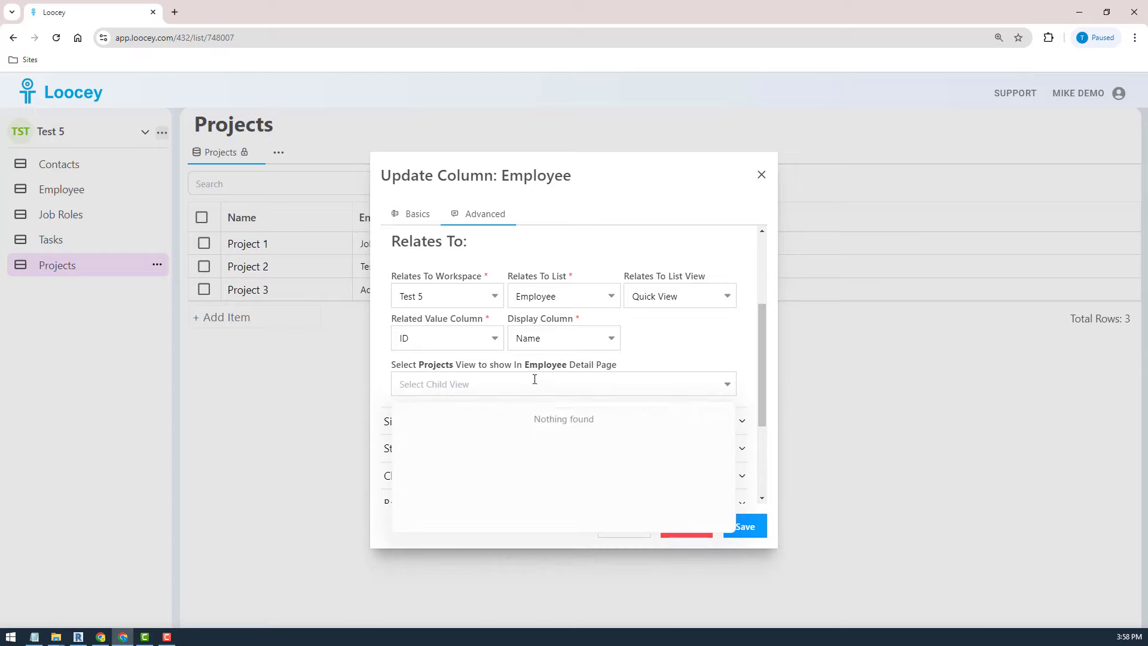
pyautogui.click(190, 352)
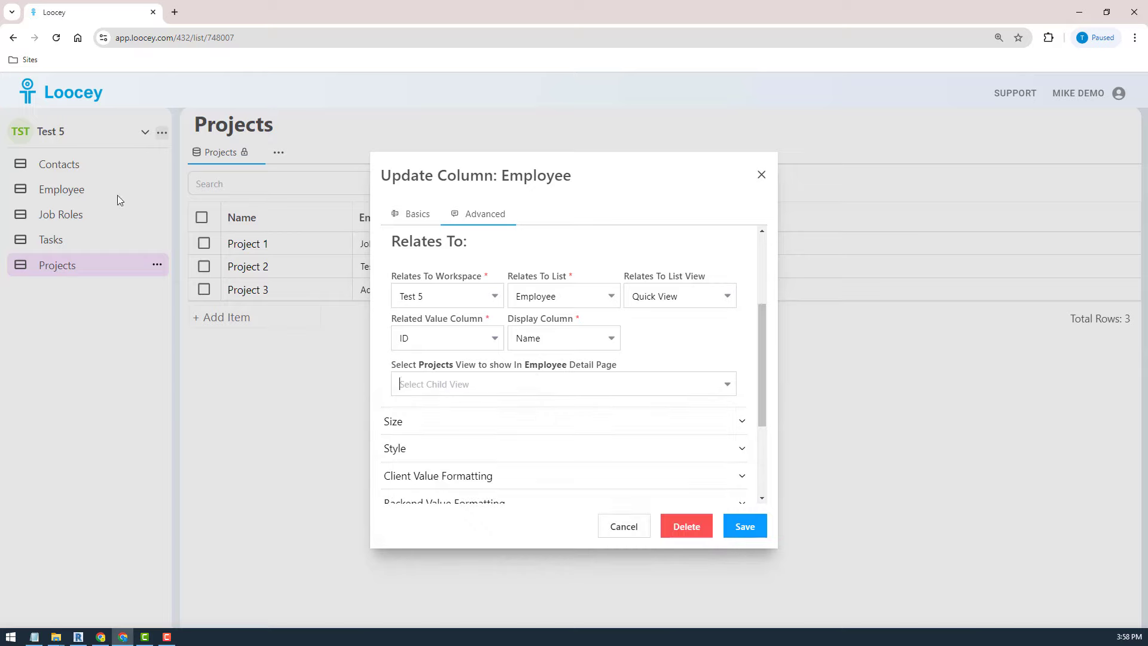
pyautogui.click(57, 38)
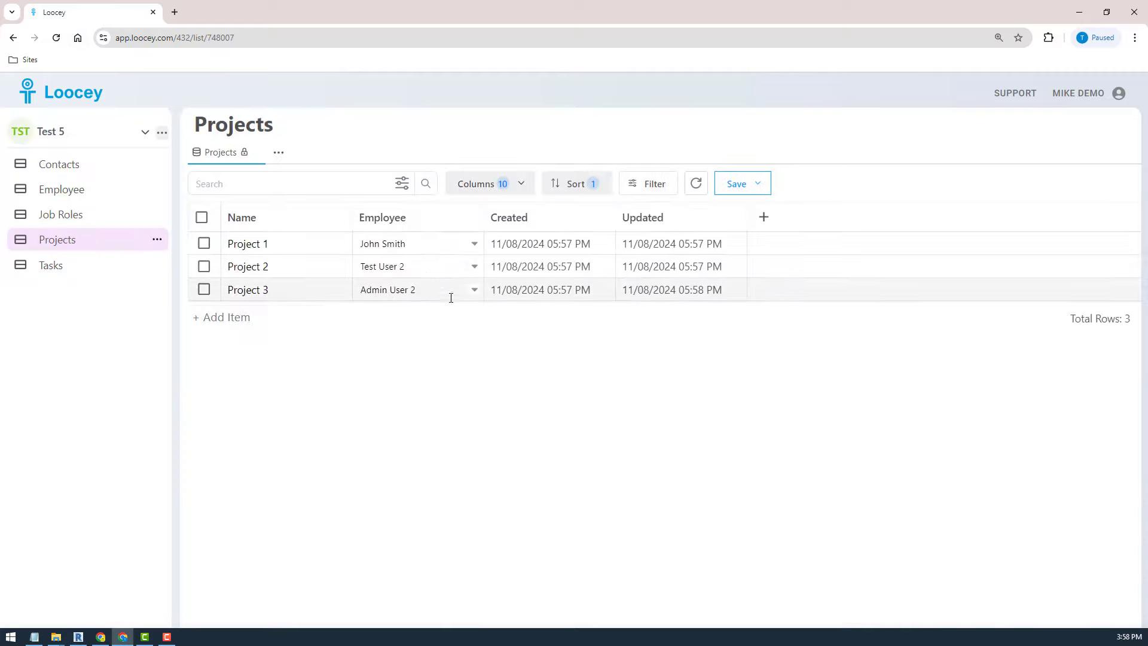
# - Set the Employee column's Select Child View to Projects in Advanced settings and save
pyautogui.click(473, 217)
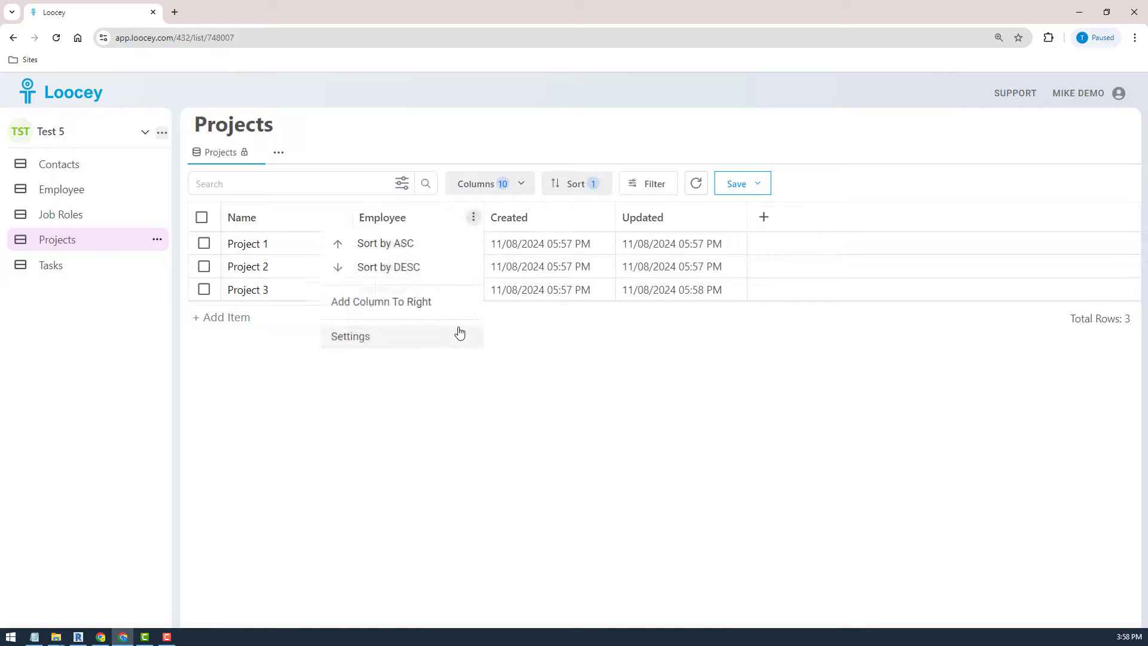
pyautogui.click(408, 345)
pyautogui.click(484, 240)
pyautogui.click(492, 469)
pyautogui.scroll(-5, 552, 447)
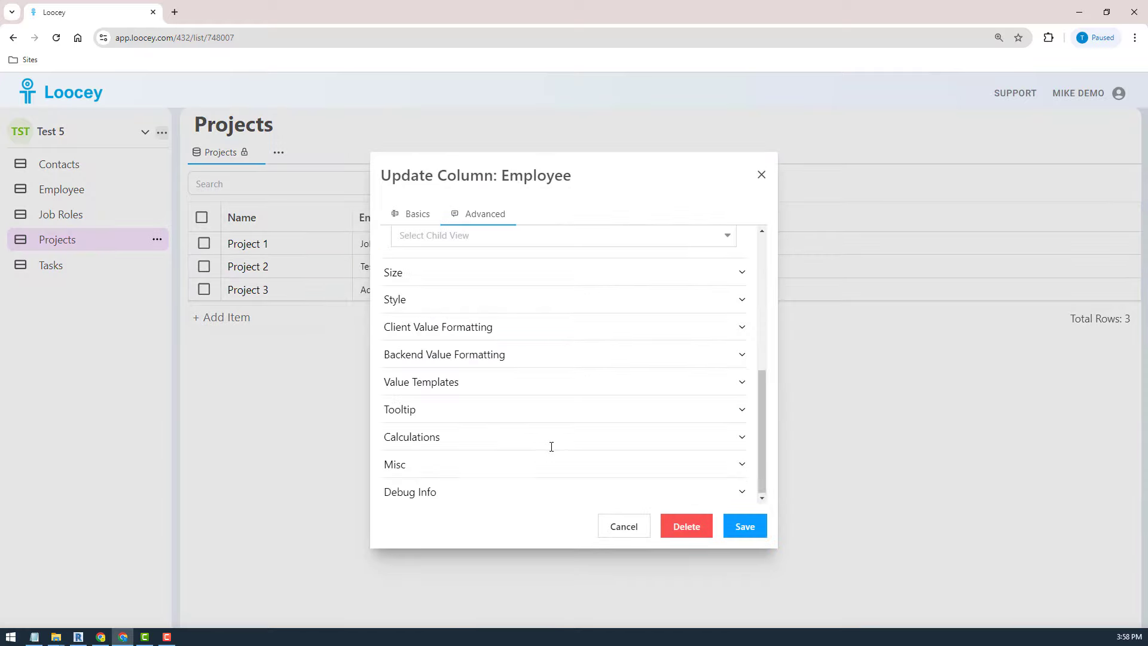
pyautogui.scroll(5, 552, 446)
pyautogui.moveTo(759, 310); pyautogui.dragTo(758, 384)
pyautogui.click(536, 402)
pyautogui.click(437, 442)
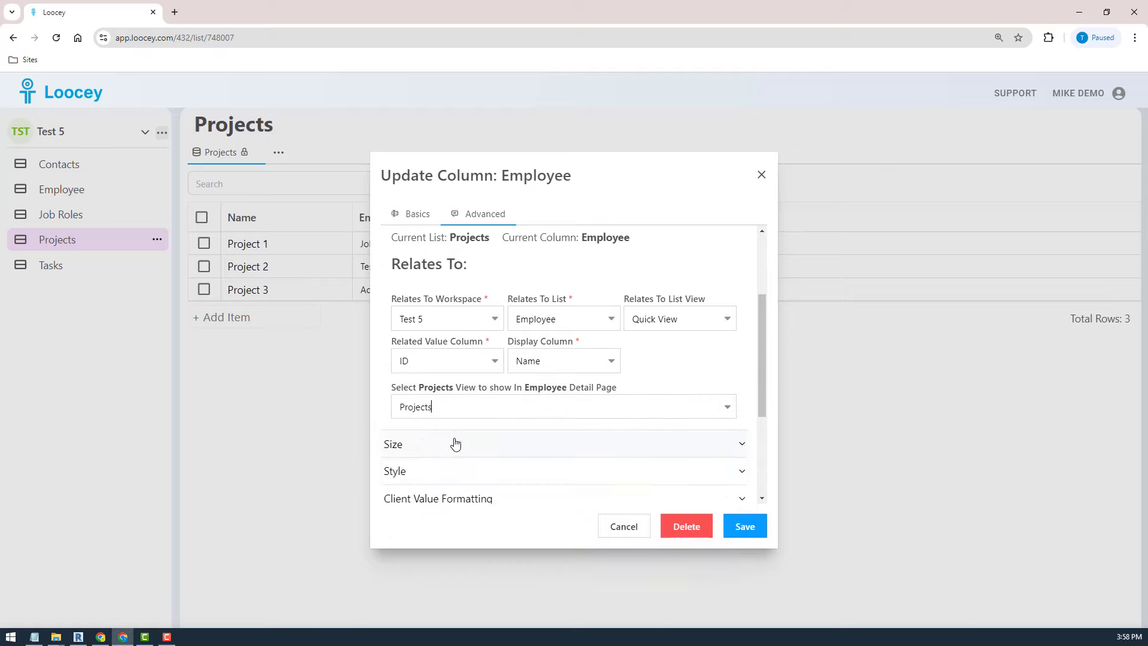
pyautogui.click(745, 525)
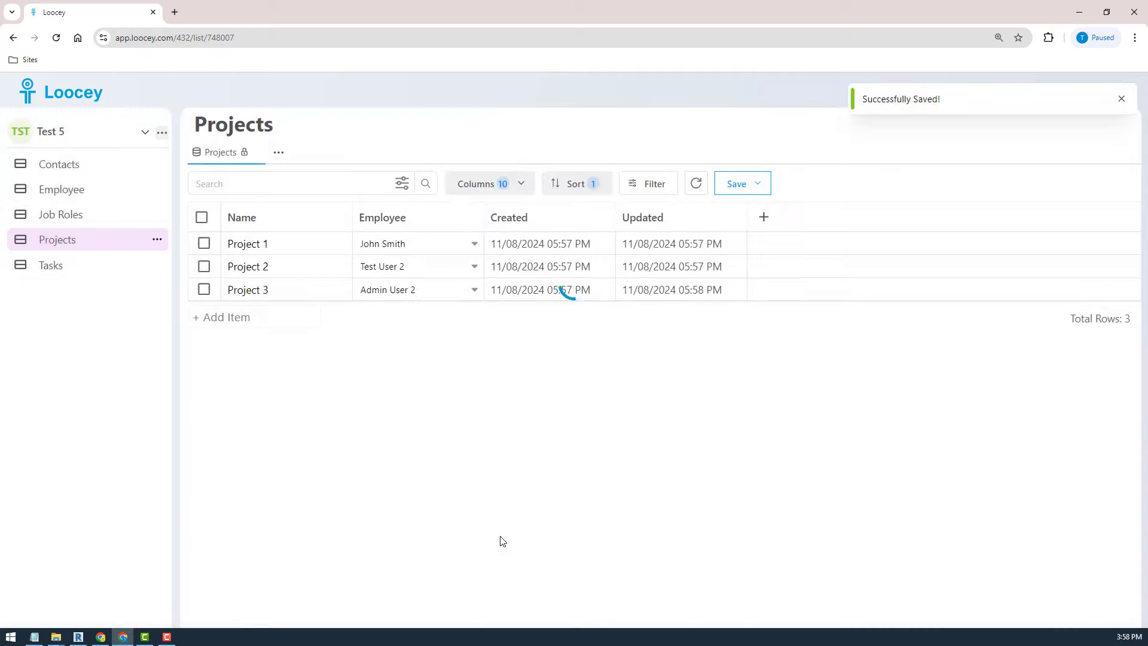
# - Open the first employee's full record page from the Employee list
pyautogui.click(98, 190)
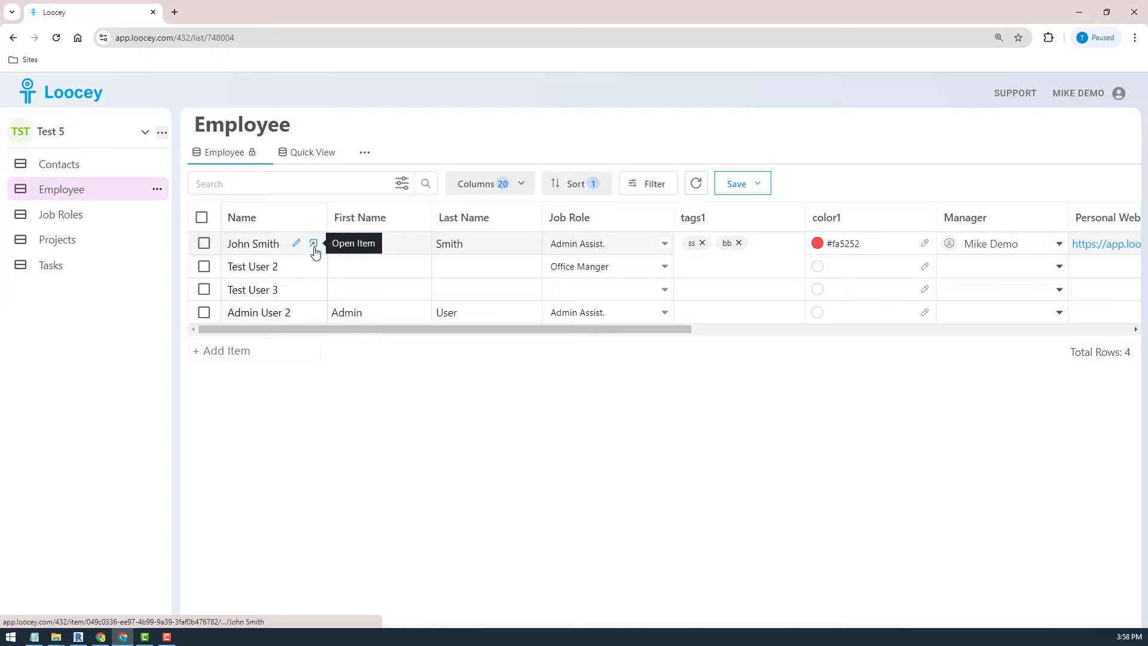
pyautogui.click(313, 244)
pyautogui.click(313, 244)
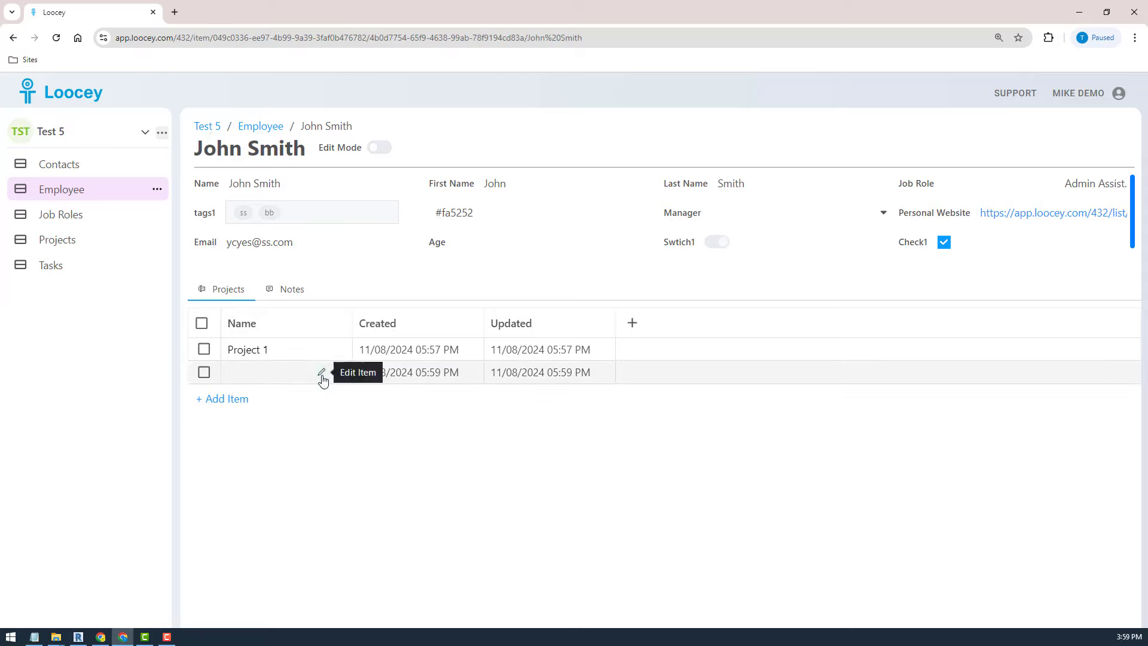
# - Add 'Another Project' in the record's Projects tab, then check it in the Projects list
pyautogui.click(321, 373)
pyautogui.write('Anot')
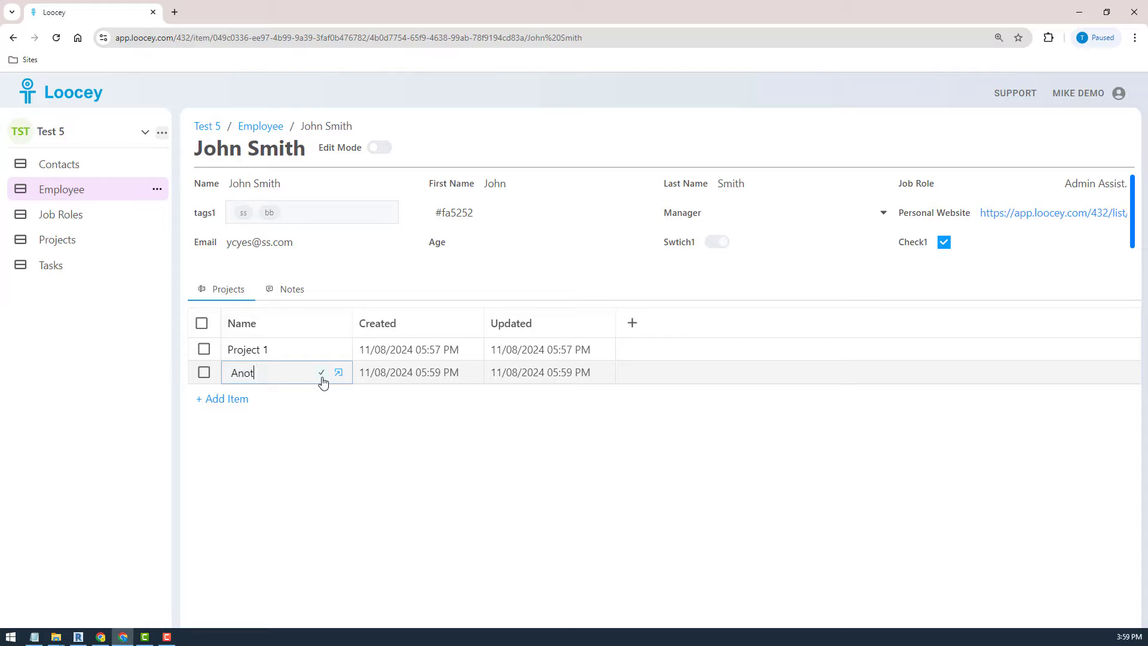
pyautogui.write('her Project')
pyautogui.press('Return')
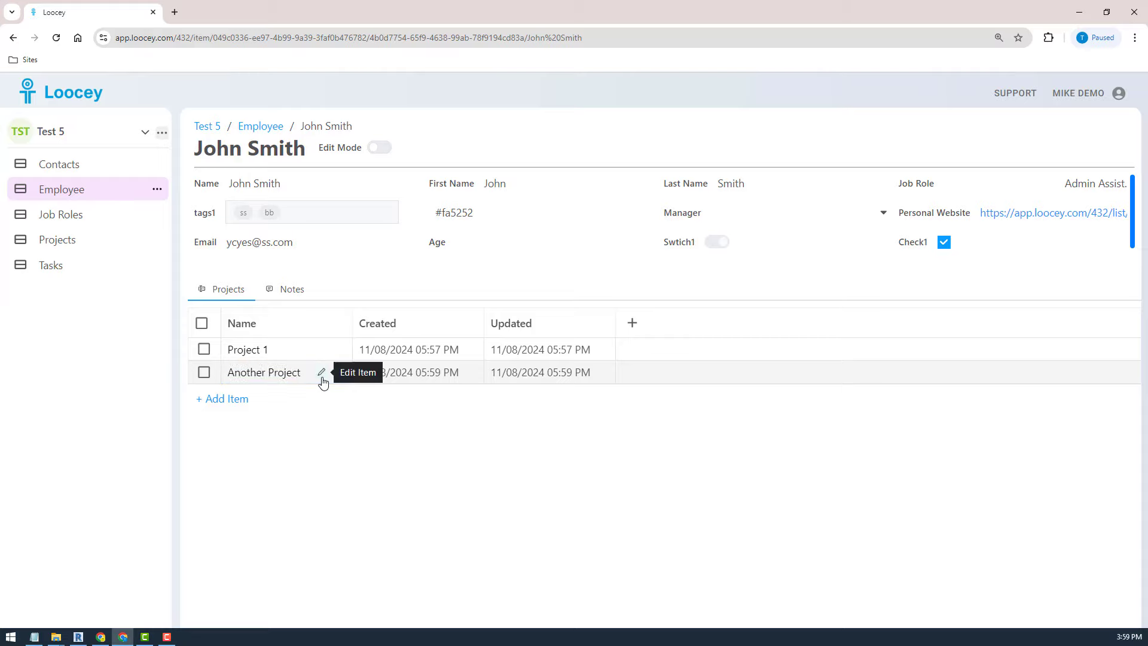
pyautogui.click(54, 239)
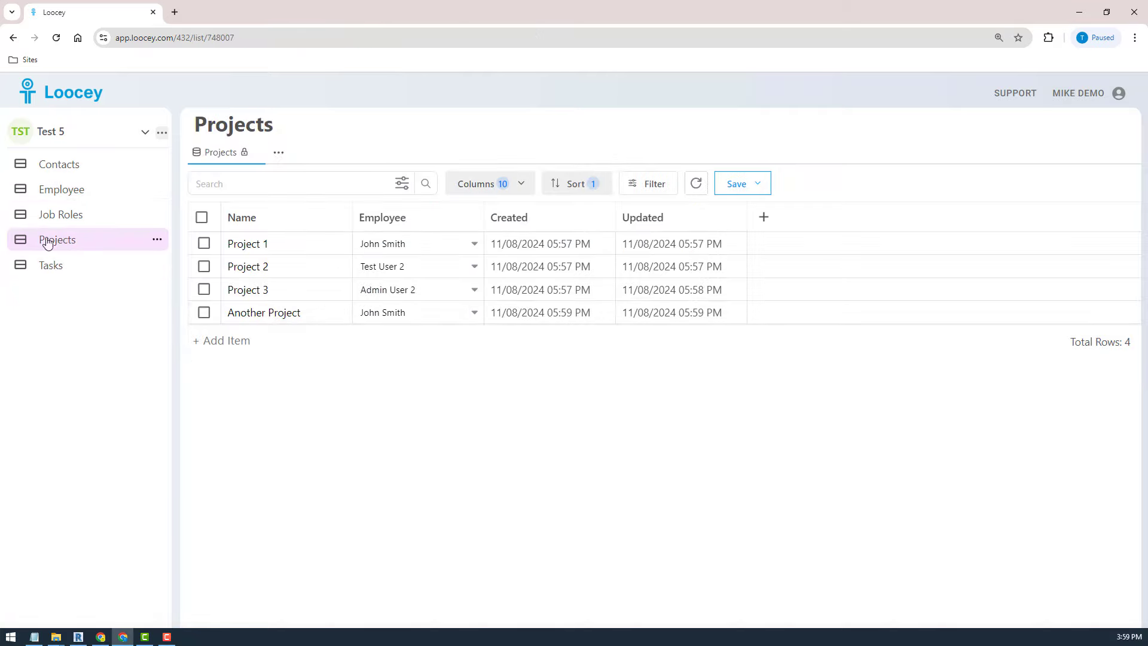
# - Return to the Employee list, glance at its view options, then open Test User 2's record
pyautogui.click(62, 186)
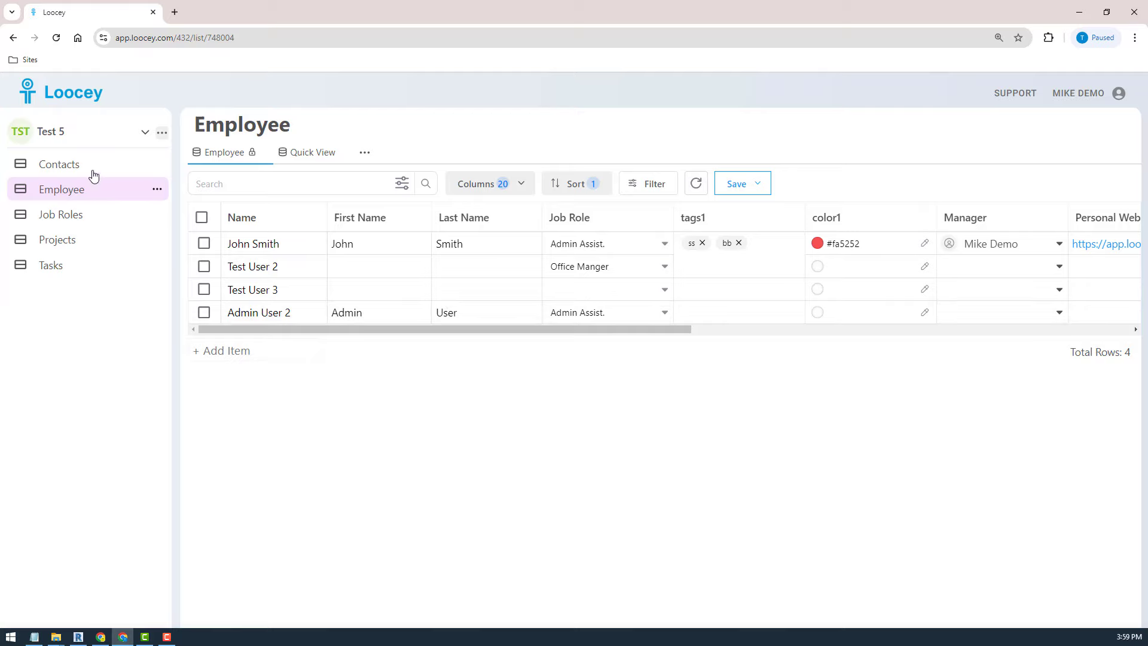
pyautogui.click(363, 154)
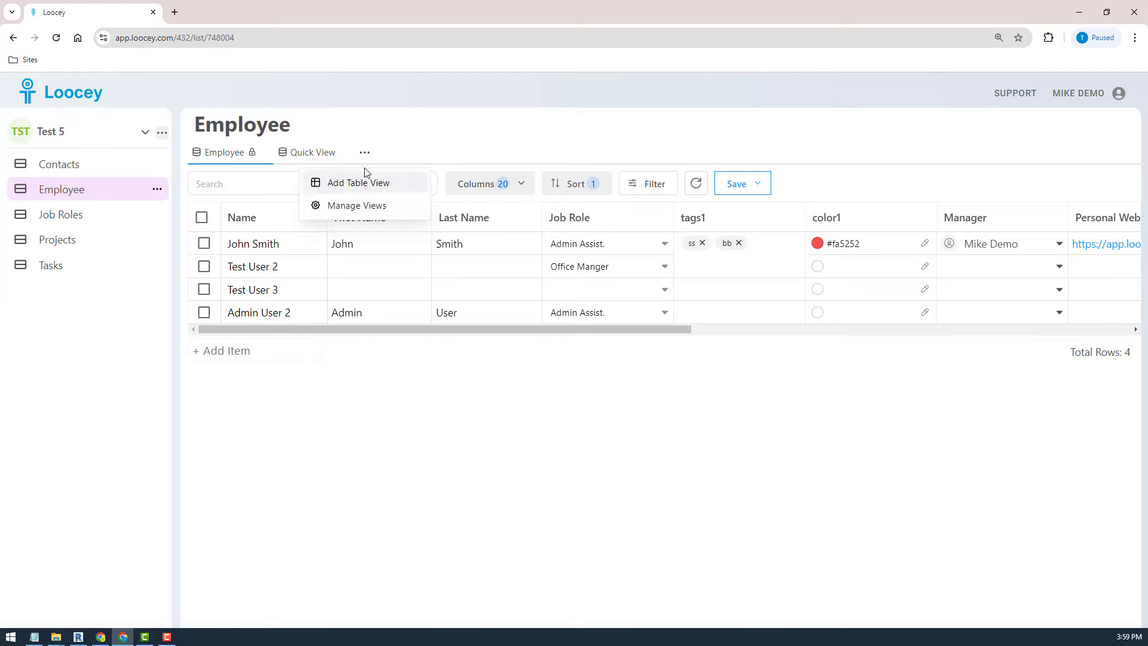
pyautogui.click(618, 392)
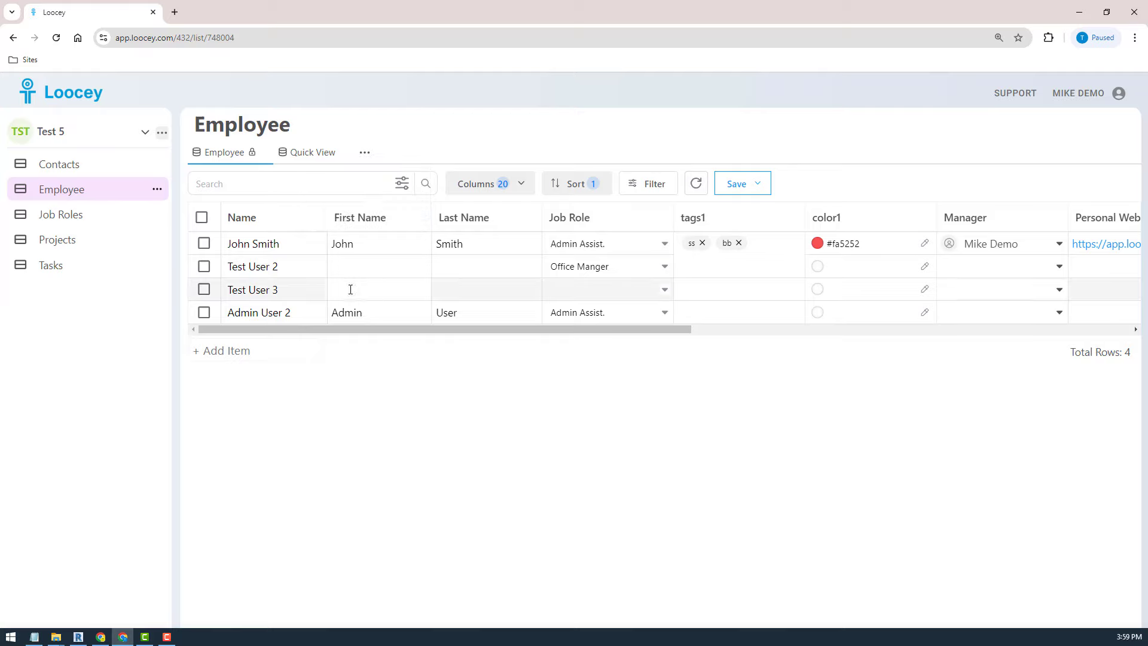
pyautogui.click(256, 270)
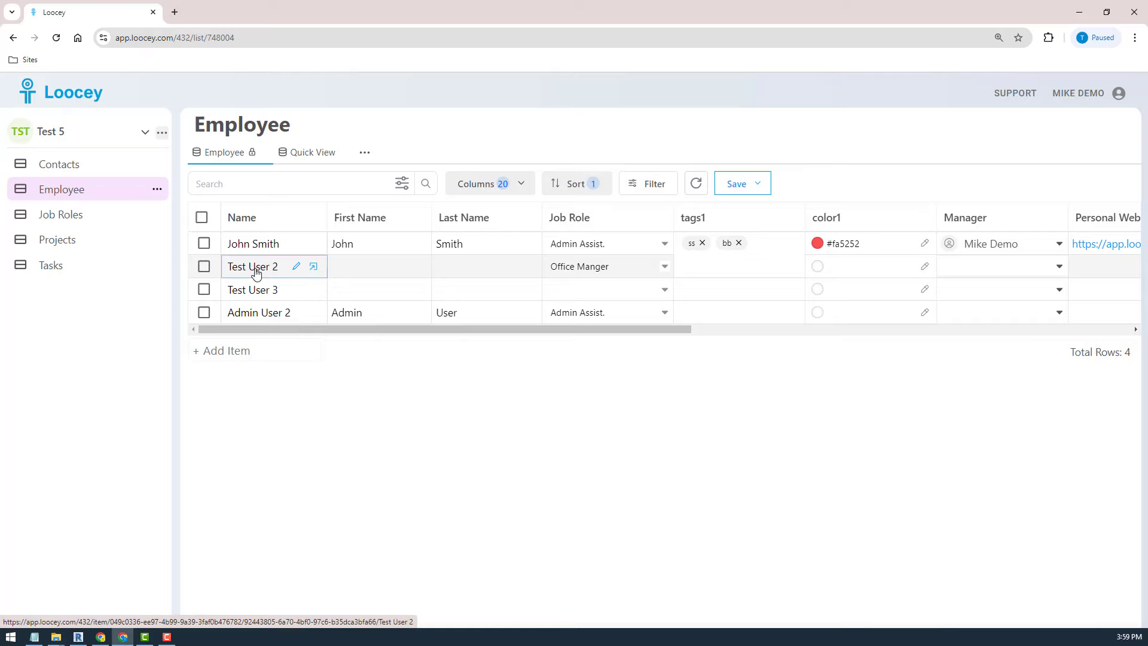